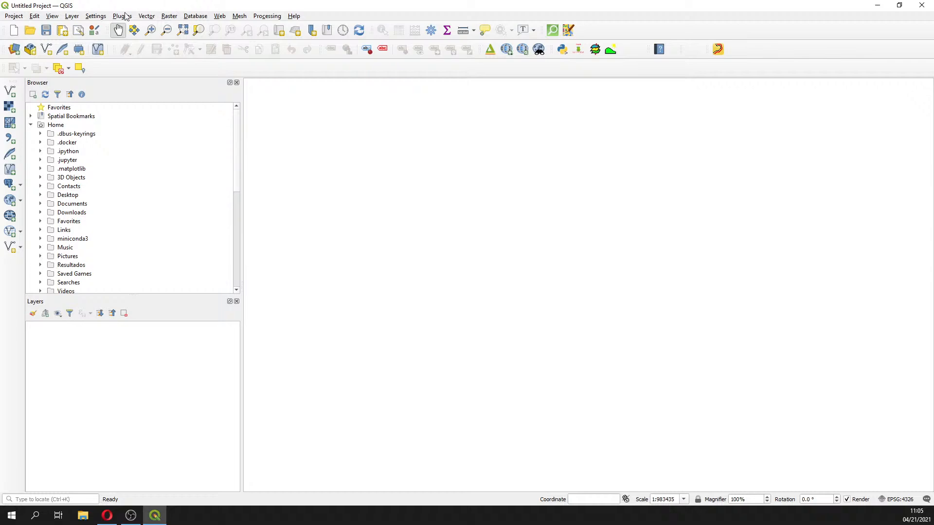
Search the installed plugins for "ge" in the plugin manager, then clear the search and close it
left_click(169, 17)
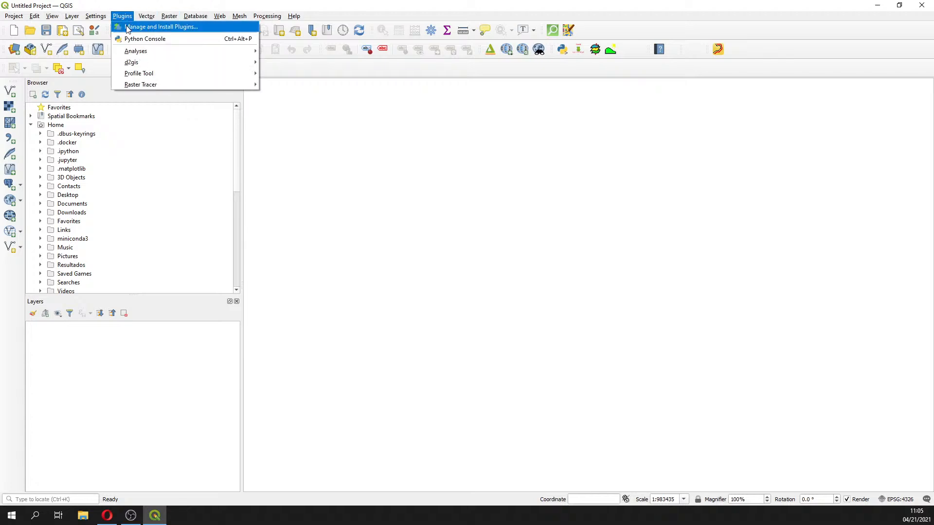
left_click(131, 26)
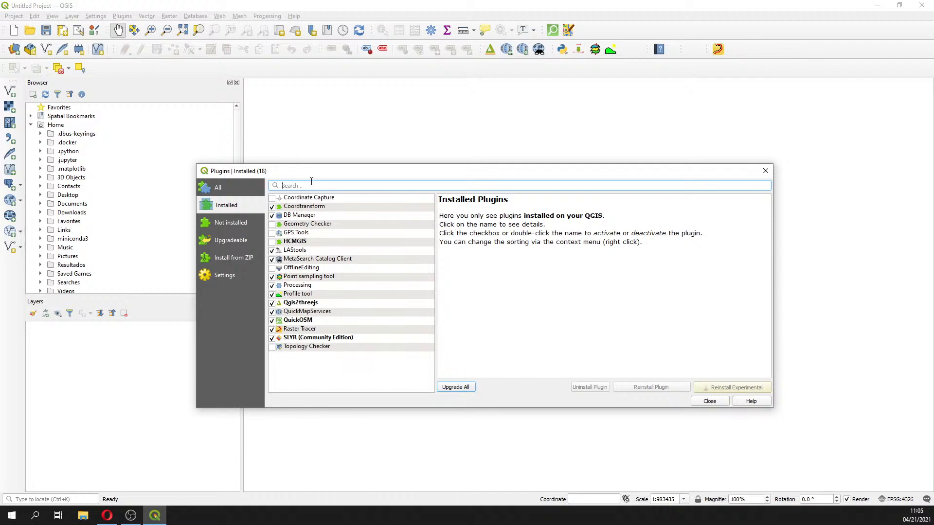
type("ge")
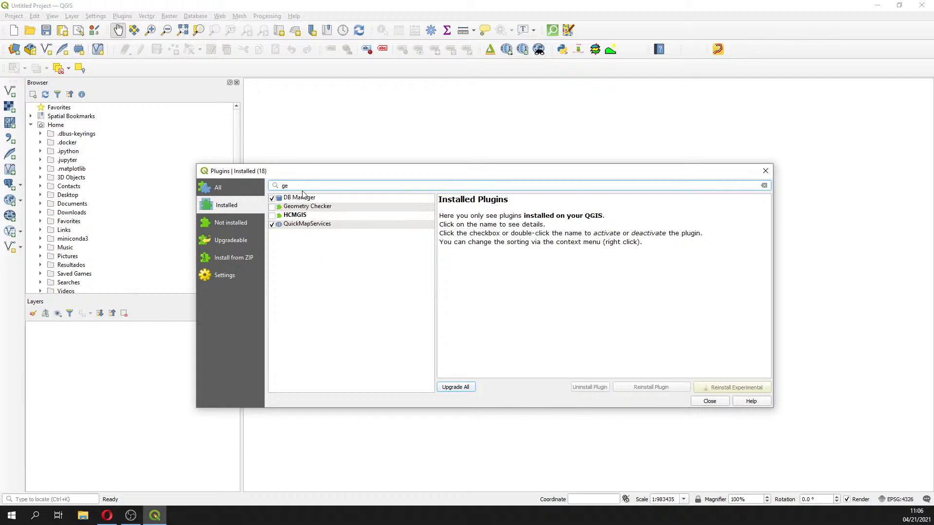
left_click_drag(292, 186, 240, 184)
key("BackSpace")
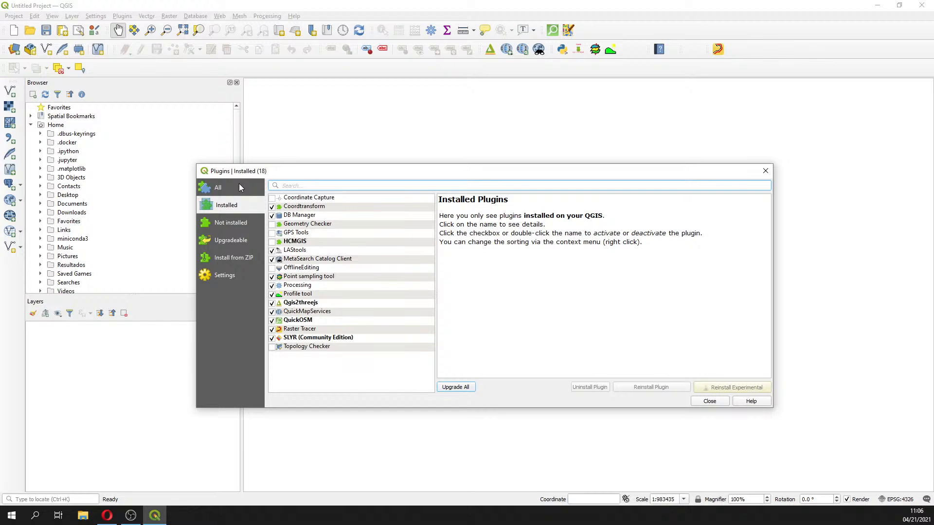
left_click(765, 170)
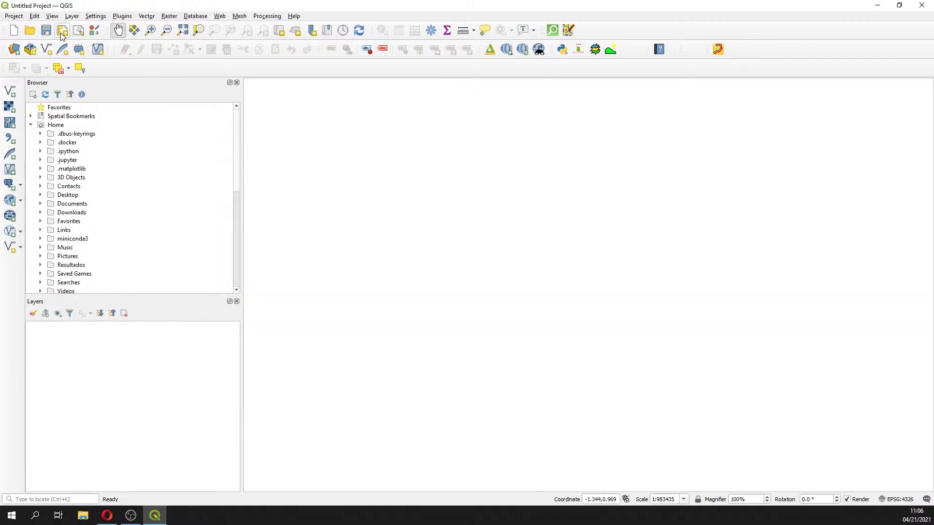
Open the Georeferencer from the raster tools and activate its Add Point tool
left_click(170, 16)
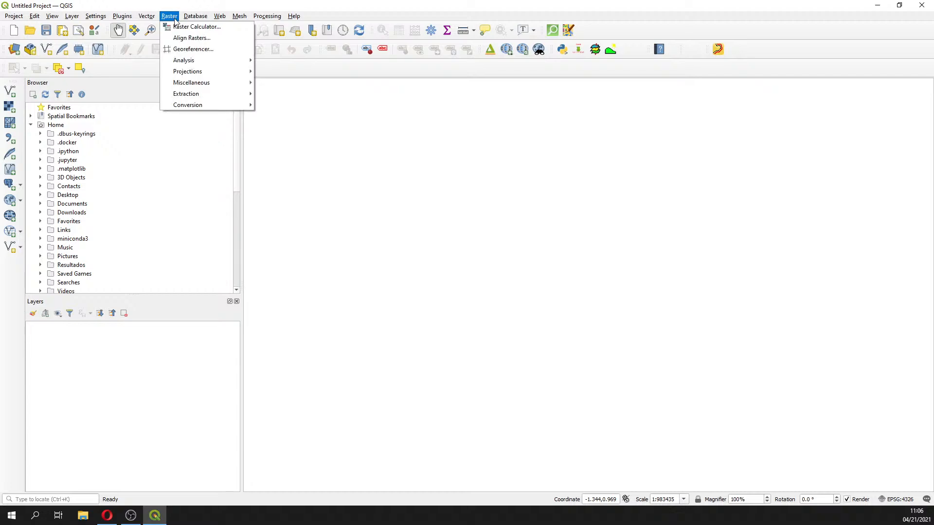
left_click(180, 49)
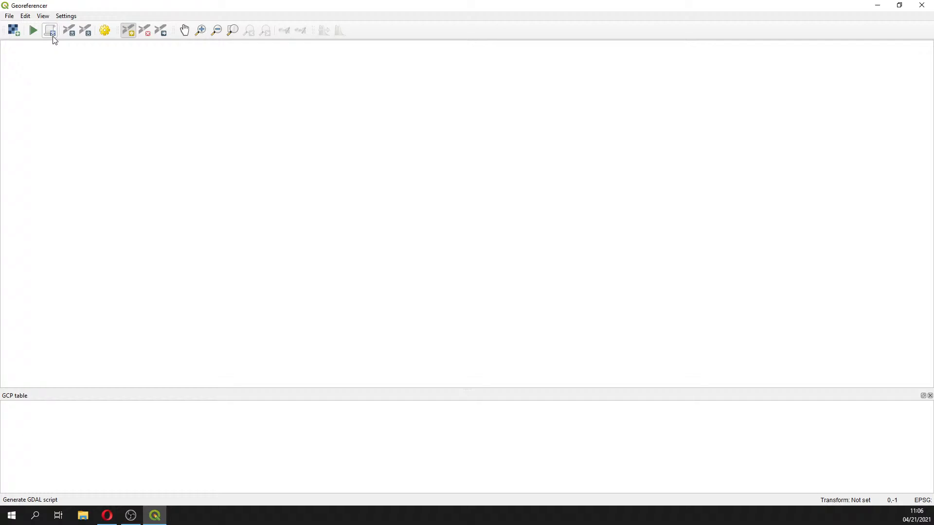
left_click(129, 32)
key("alt+Tab")
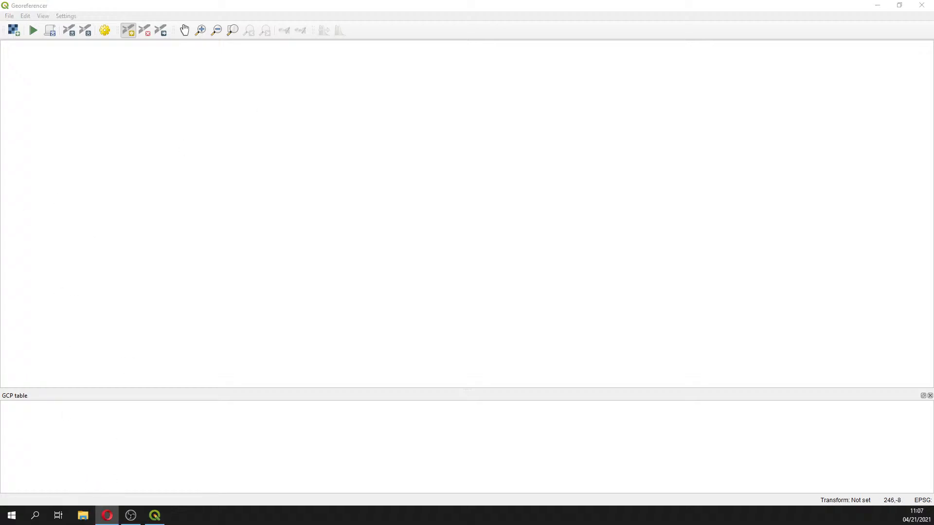
Open the raster MapaPeru from C_v4_GIS_Water_Resources_Management/Session_2/Practice/Data/Rst in the Georeferencer
left_click(13, 30)
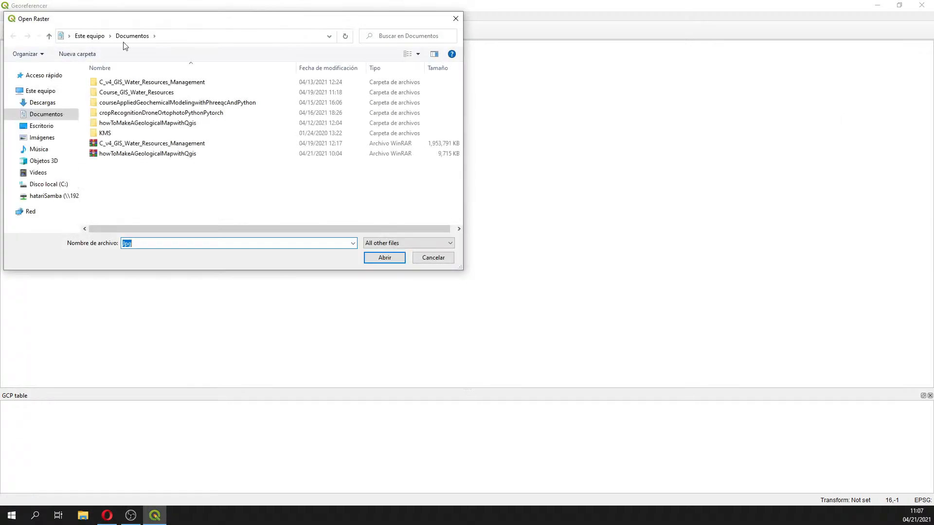
double_click(112, 84)
double_click(113, 92)
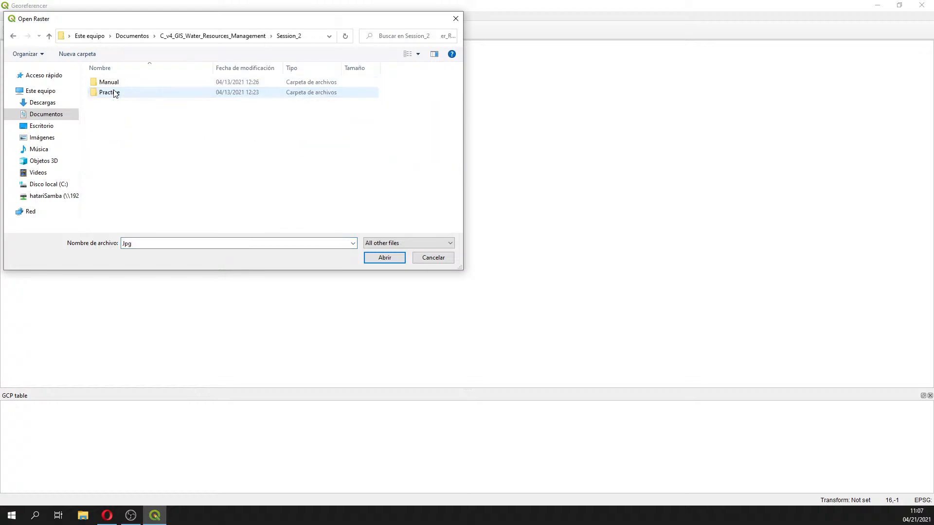
double_click(116, 93)
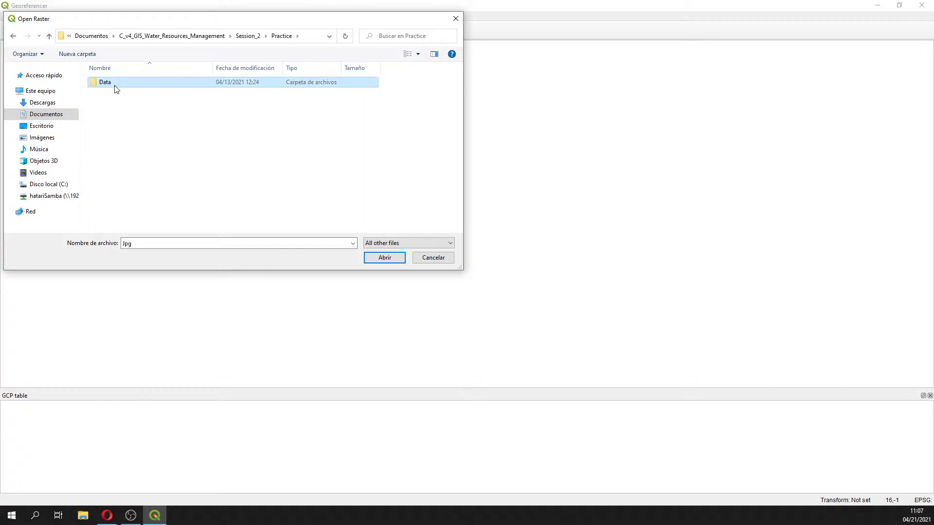
double_click(115, 83)
double_click(127, 93)
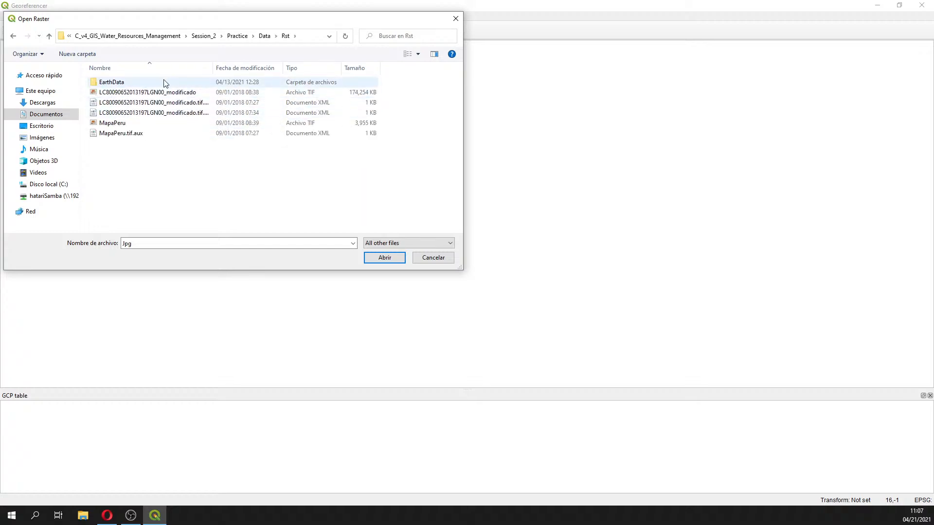
left_click(125, 124)
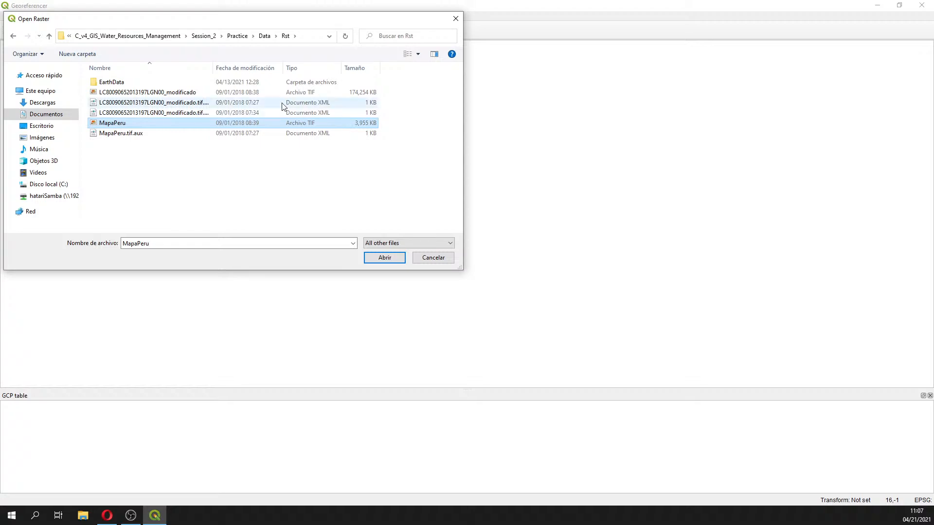
double_click(111, 124)
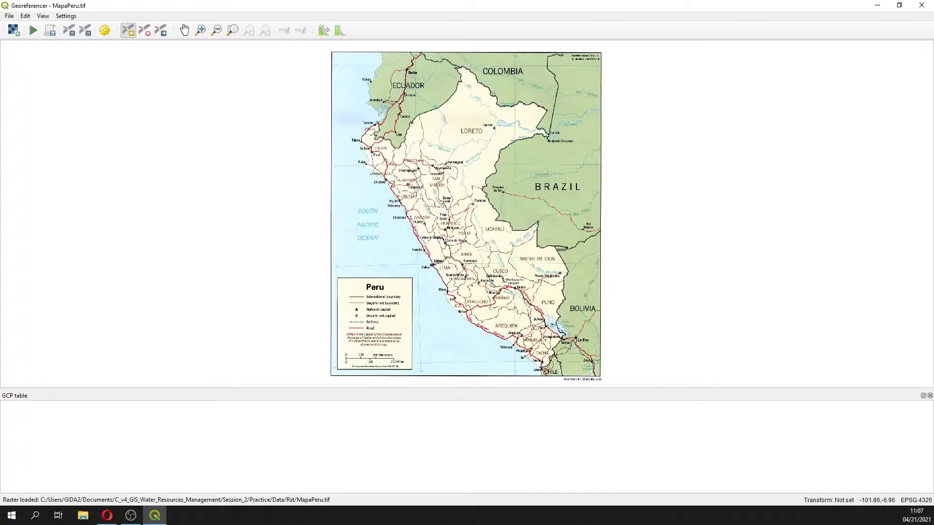
key("alt+Tab")
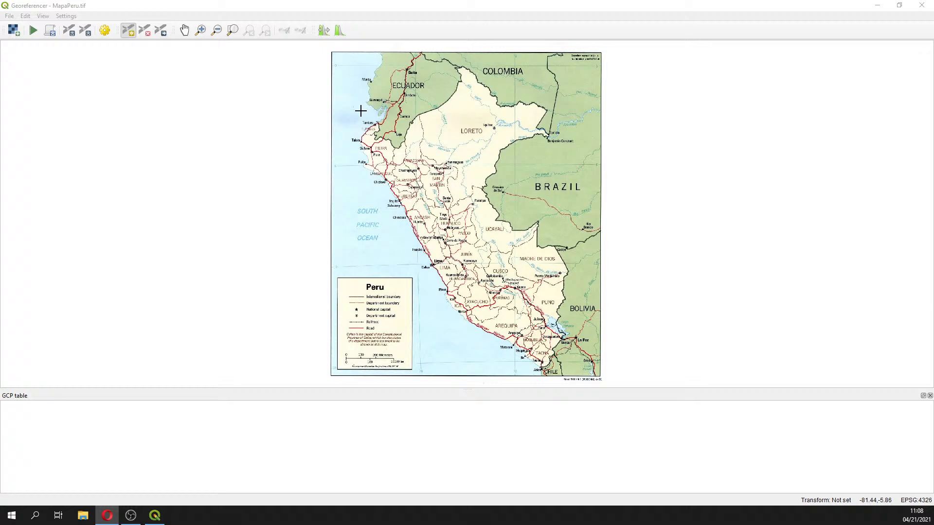
Add a control point at the 78°W, 0° grid intersection near Quito with X -78 and Y 0
left_click(200, 31)
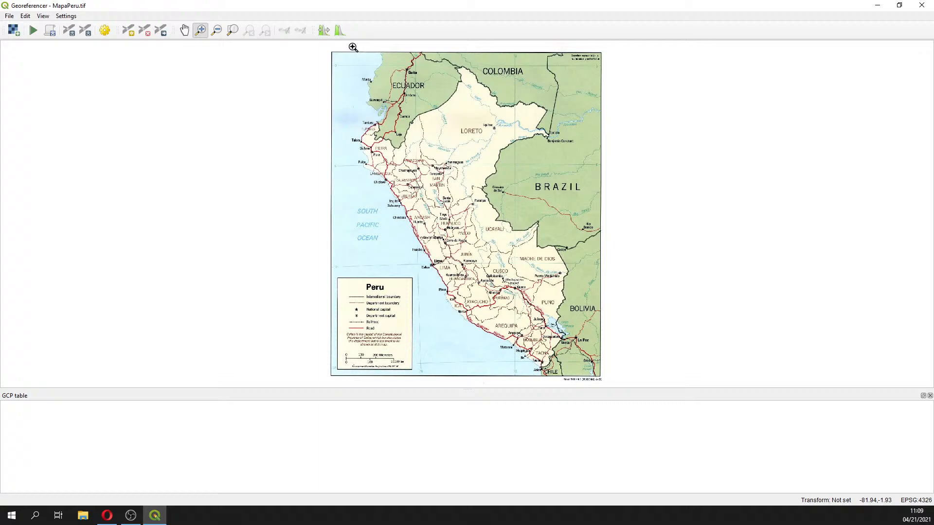
left_click_drag(352, 47, 540, 176)
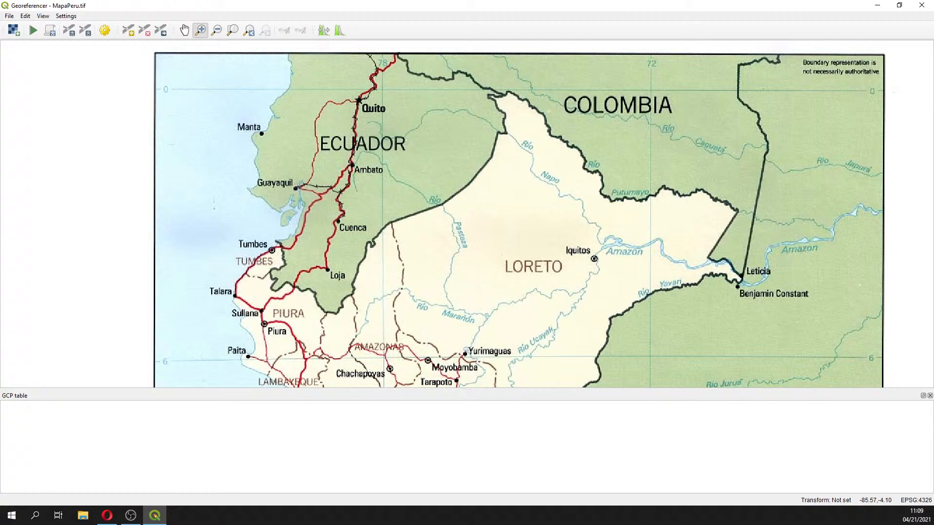
left_click(128, 30)
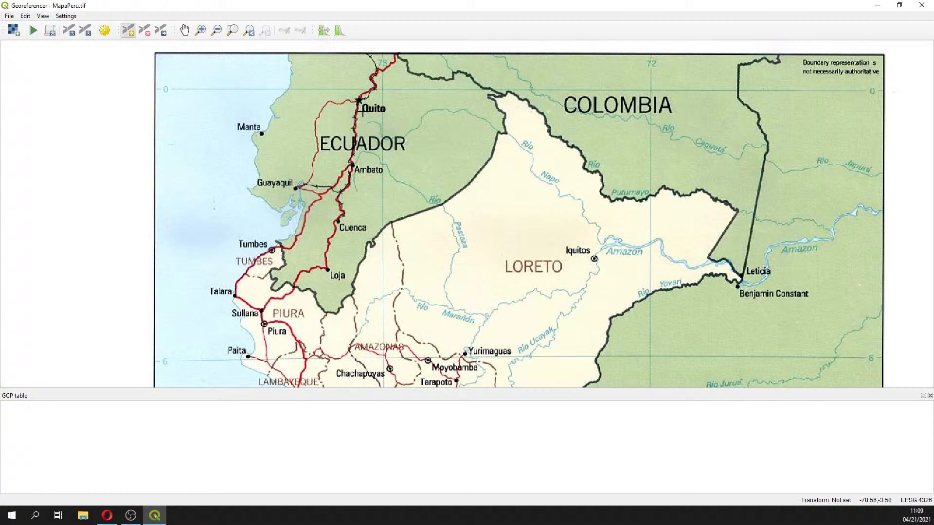
left_click(382, 90)
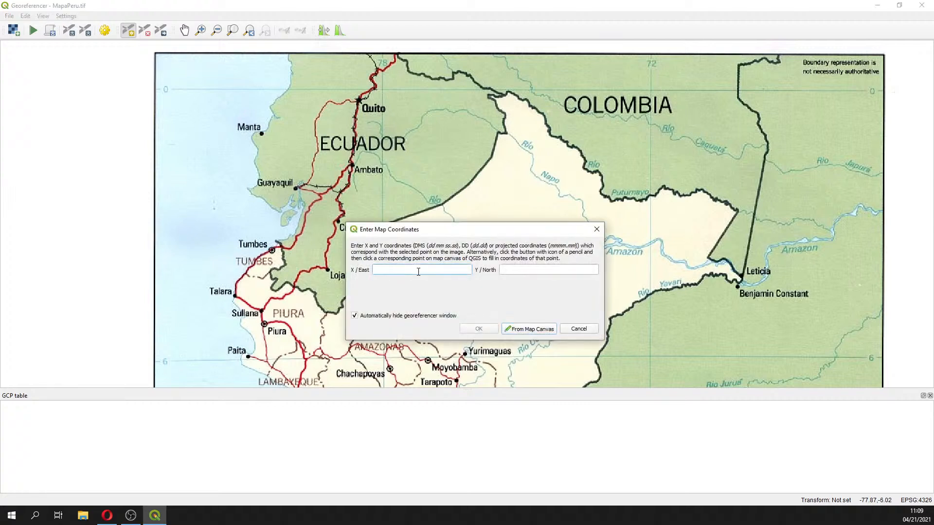
type("-78")
left_click(552, 273)
type("0")
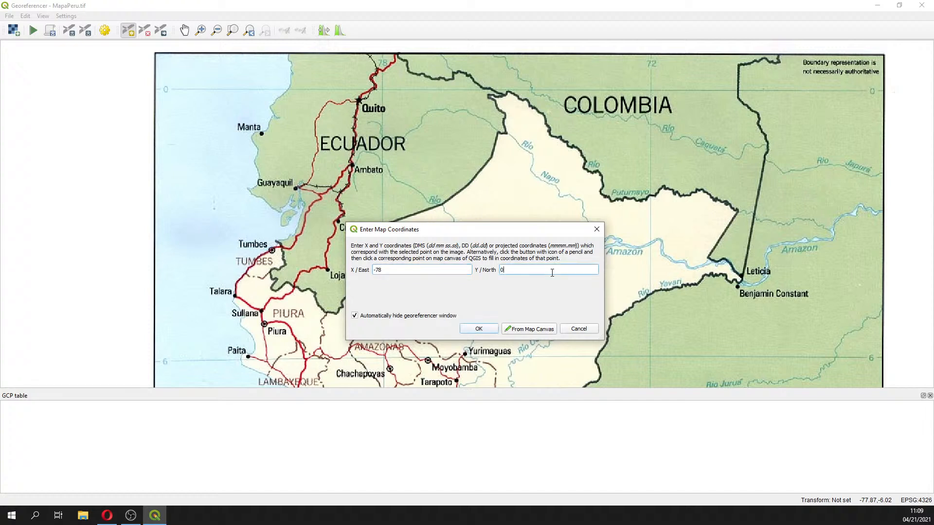
left_click(479, 330)
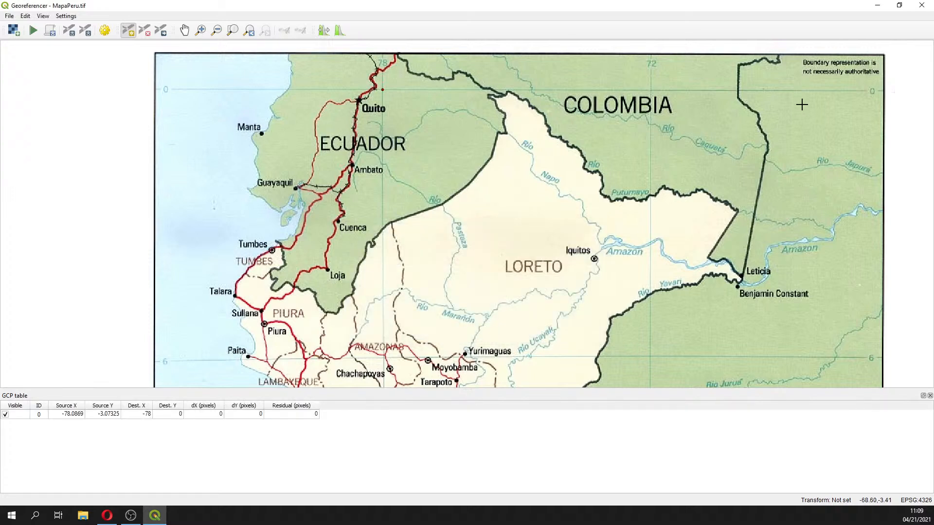
Add a control point at the 72°W, 0° grid intersection in Colombia with X -72 and Y 0
left_click(650, 90)
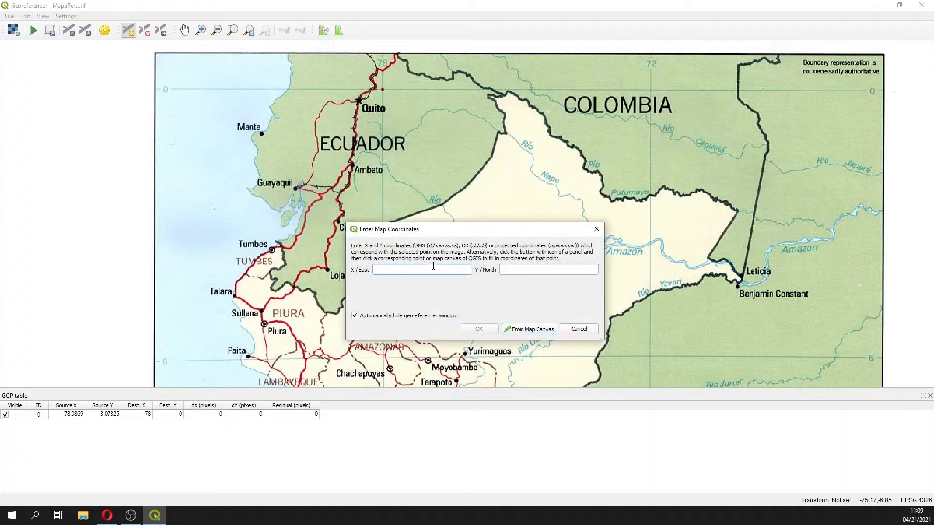
type("-72")
left_click(576, 269)
type("0")
left_click(465, 329)
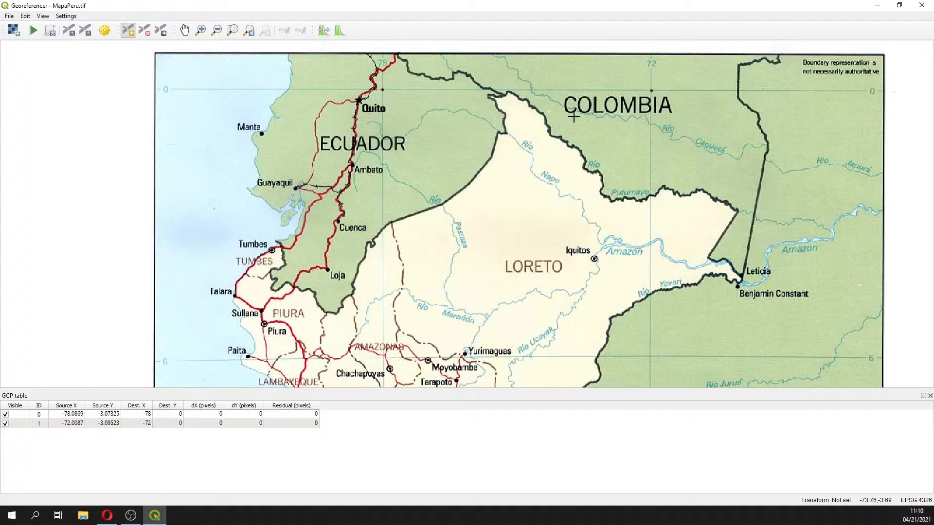
Add a control point at the 78°W, 18°S grid intersection in the ocean with X -78 and Y -18
scroll(474, 234, "down", 1)
scroll(474, 234, "down", 1)
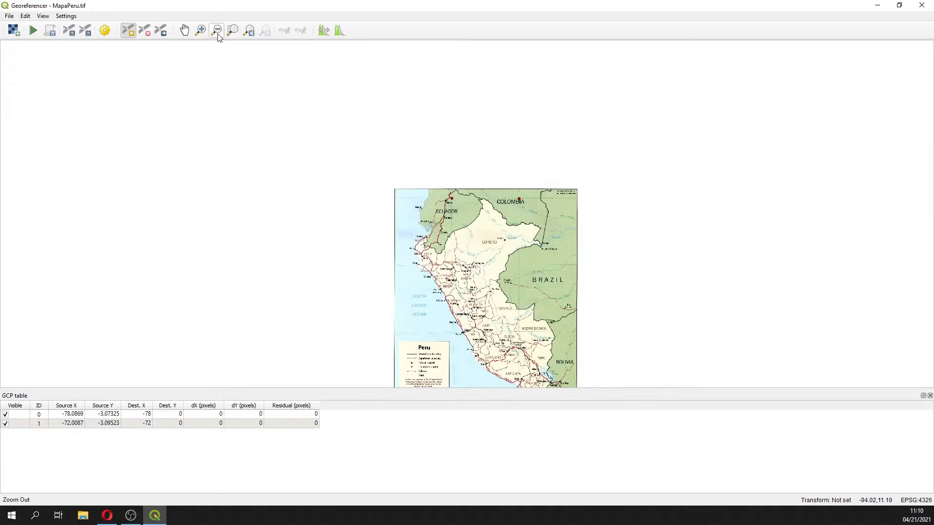
left_click(233, 31)
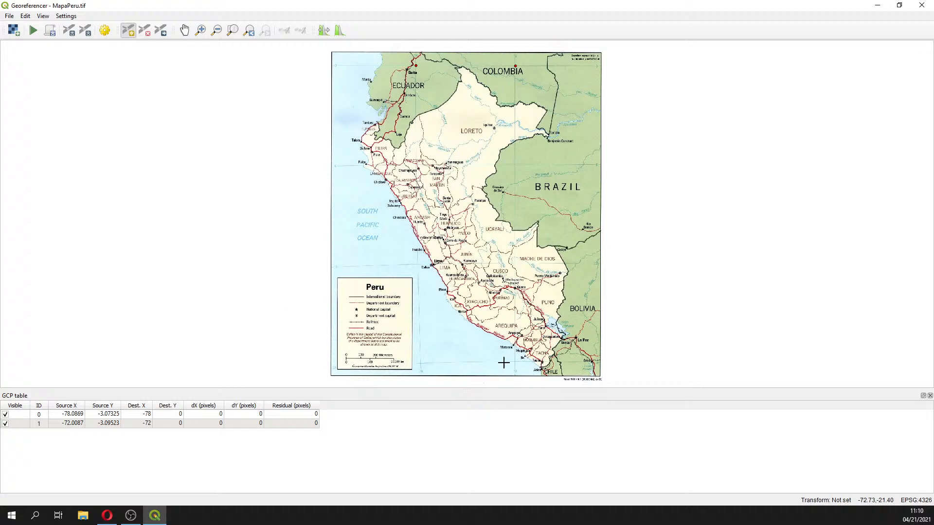
left_click(200, 30)
left_click_drag(400, 334, 548, 388)
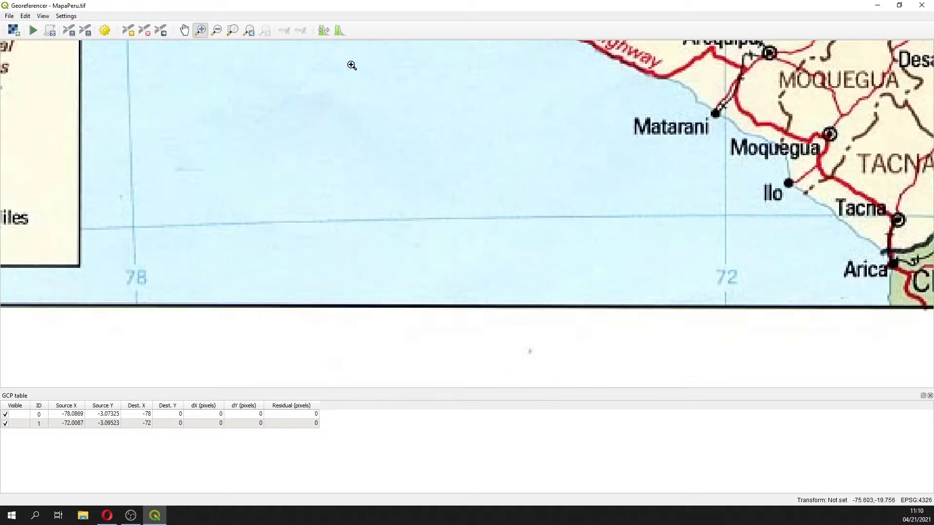
left_click(128, 30)
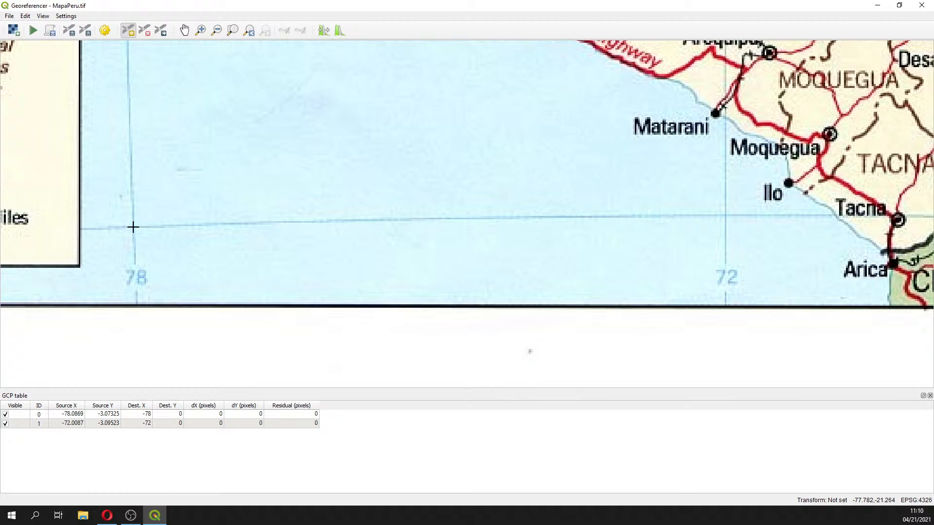
left_click(133, 227)
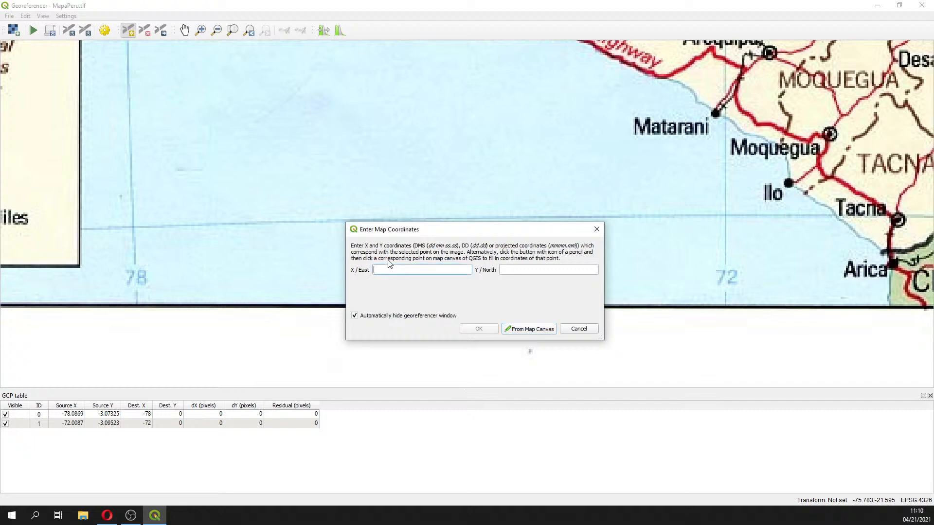
type("-78")
left_click(546, 267)
type("-")
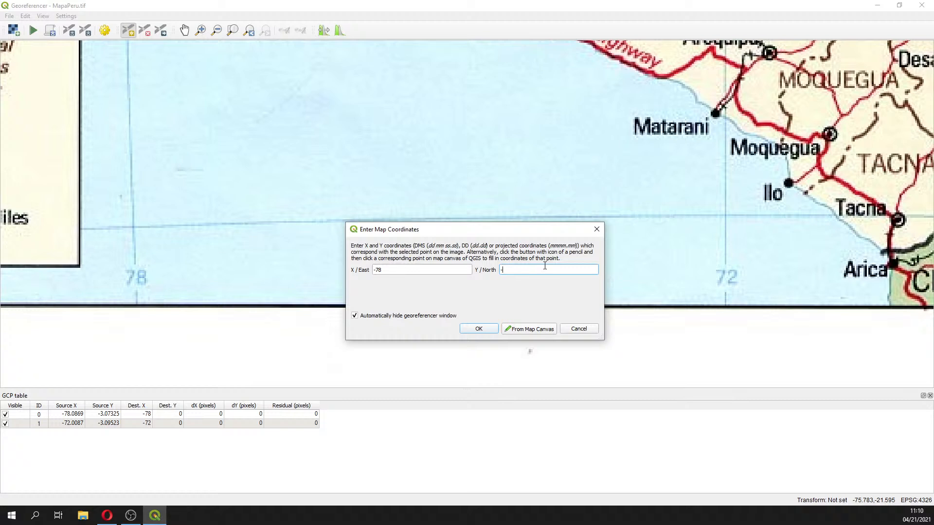
left_click(479, 328)
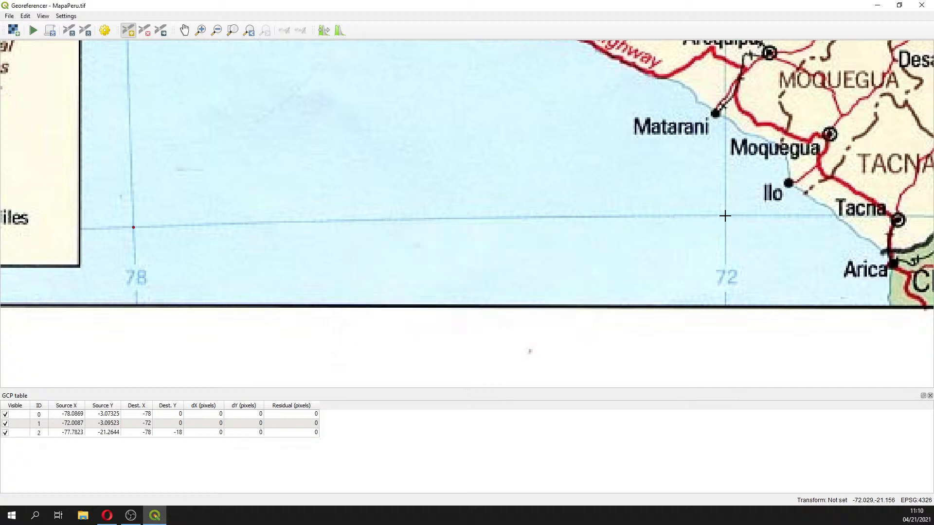
Add a control point at the 72°W, 18°S grid intersection near Ilo with X -72 and Y -18
left_click(725, 215)
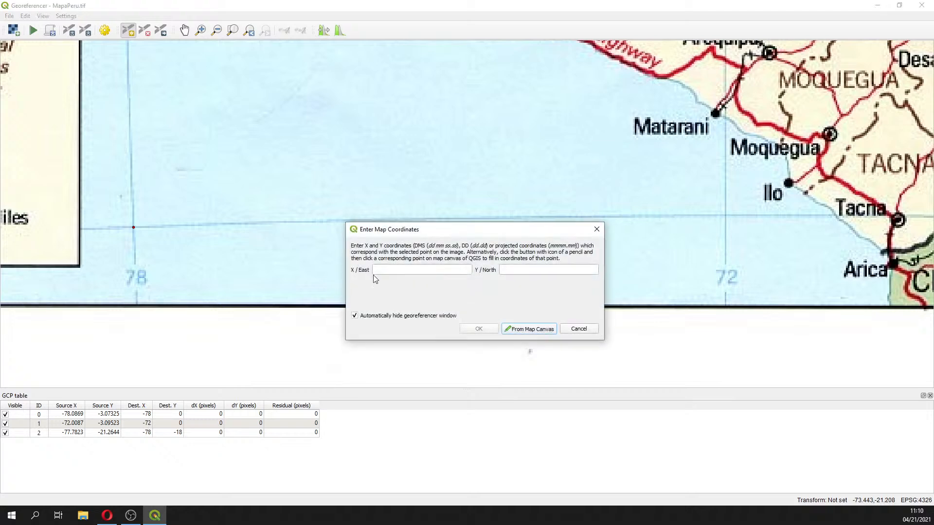
type("-72")
left_click(569, 270)
type("-18")
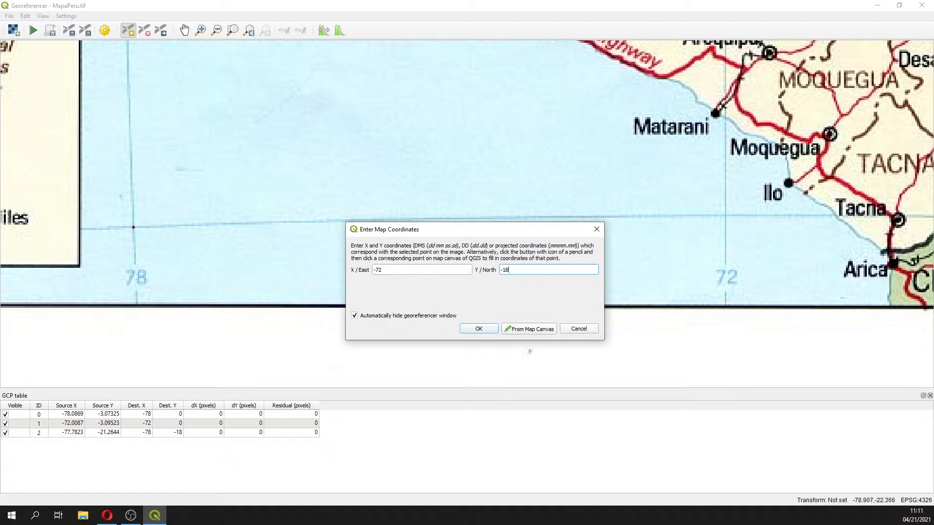
left_click(479, 329)
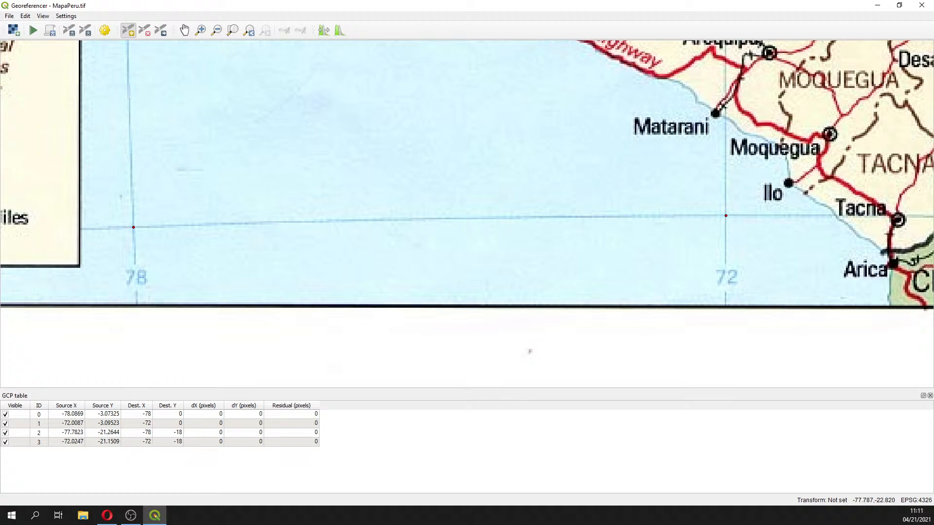
left_click(248, 31)
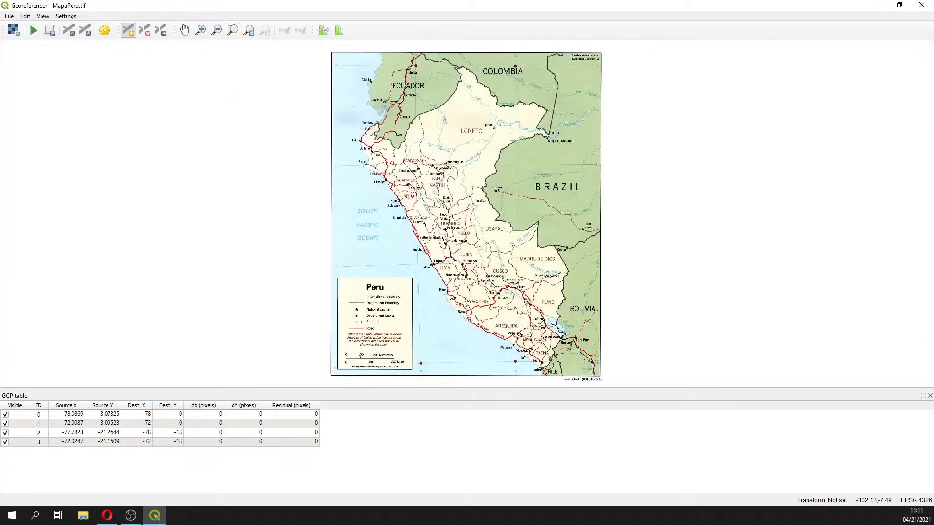
key("alt+Tab")
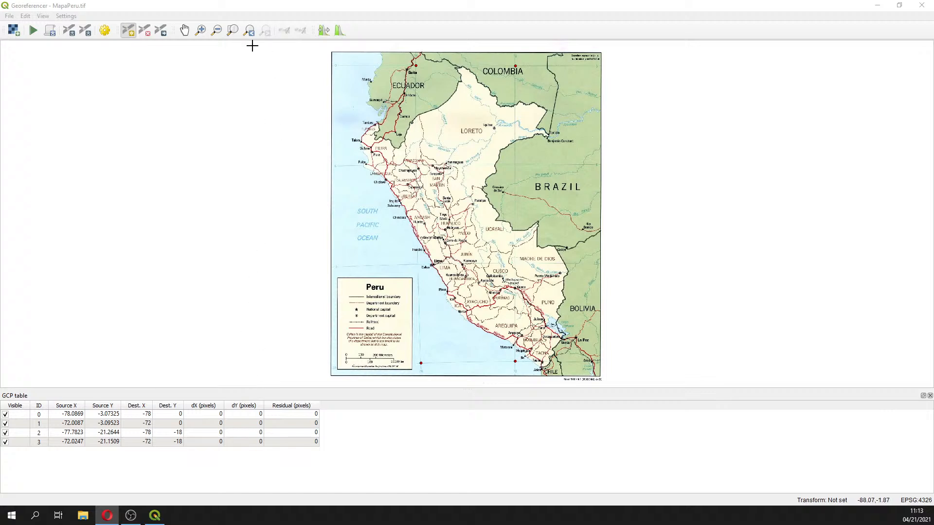
left_click(236, 288)
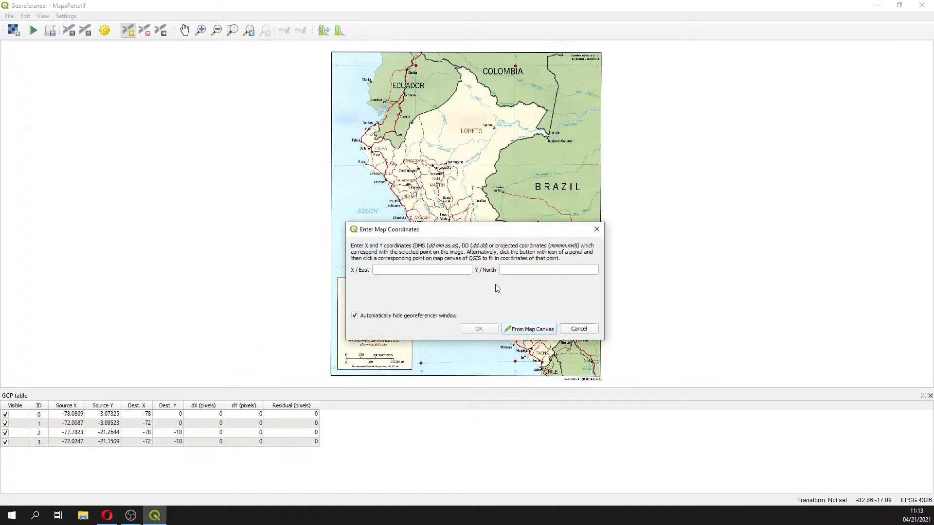
left_click(596, 229)
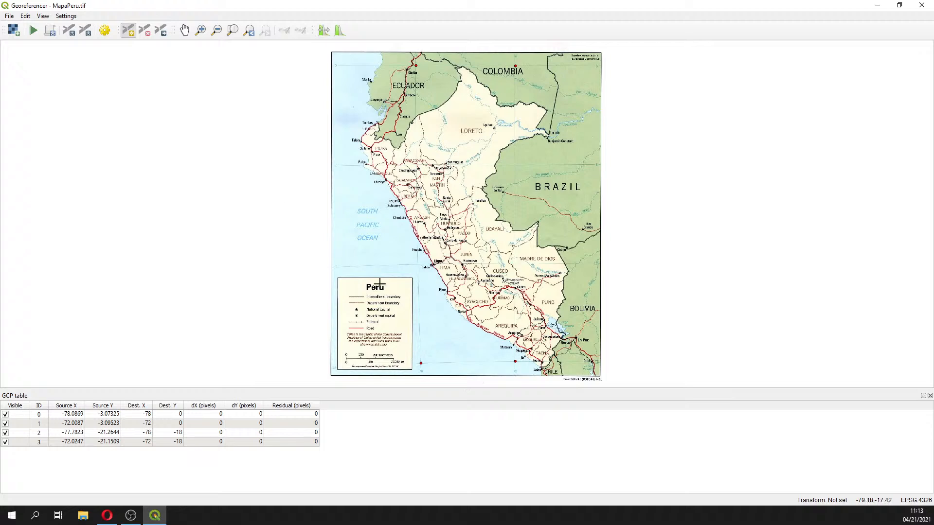
Open the transformation settings and set the transformation type to Linear
left_click(105, 31)
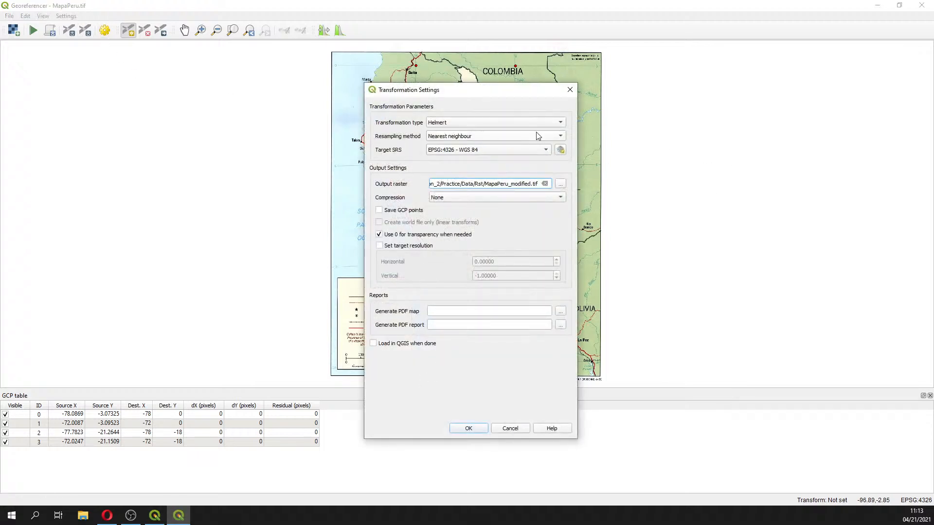
left_click(570, 90)
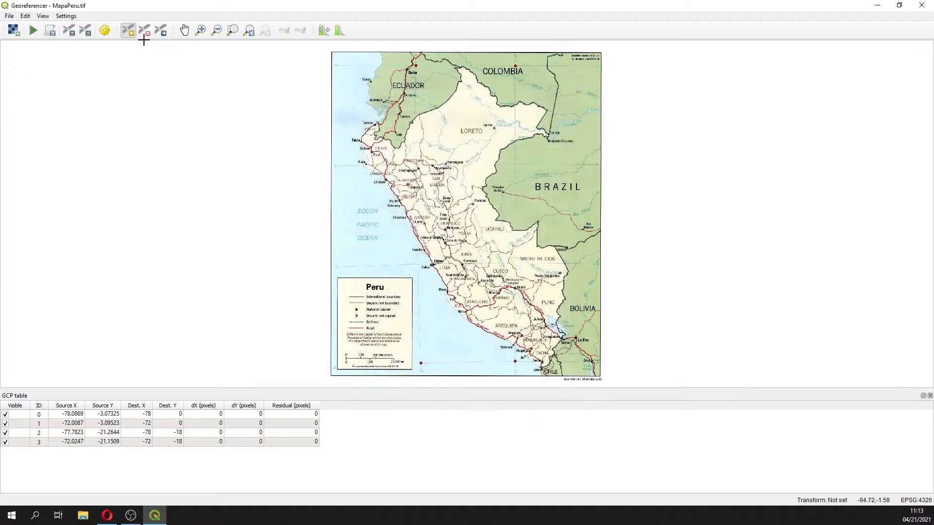
left_click(105, 30)
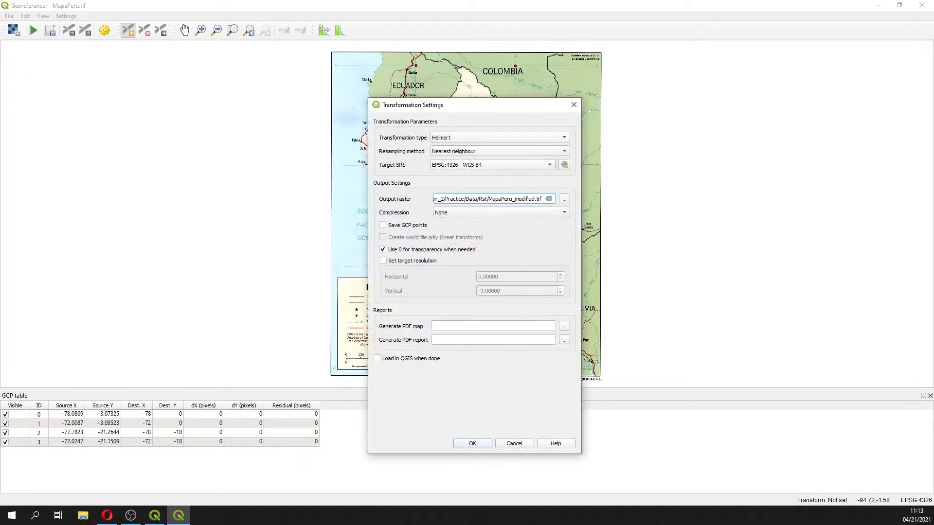
key("alt+Tab")
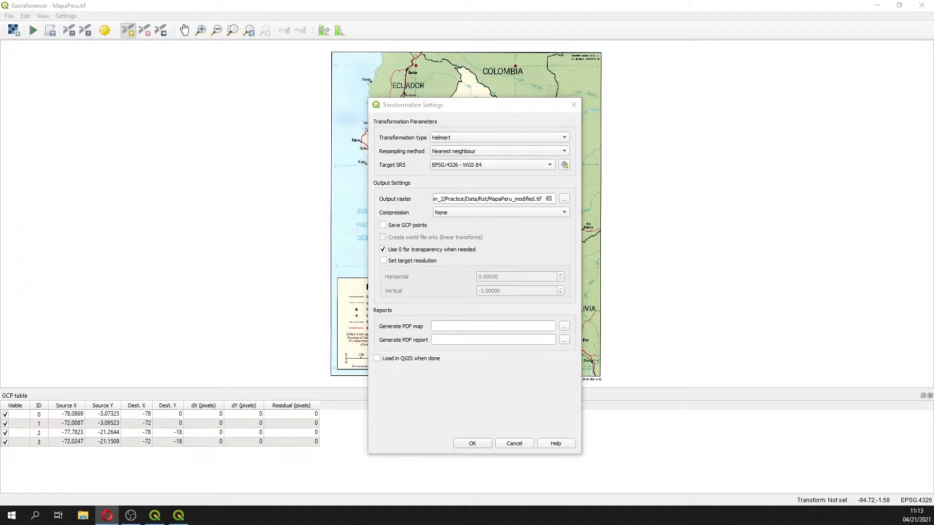
left_click(458, 137)
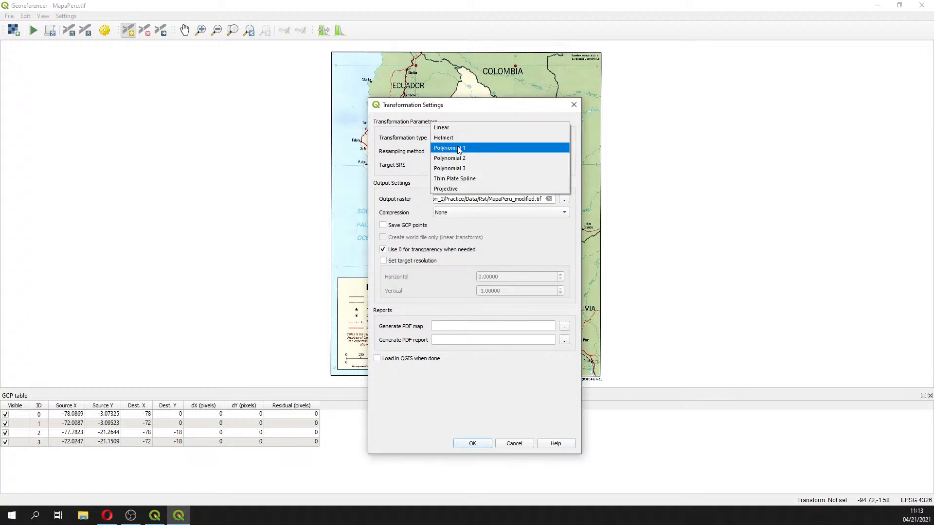
left_click(459, 127)
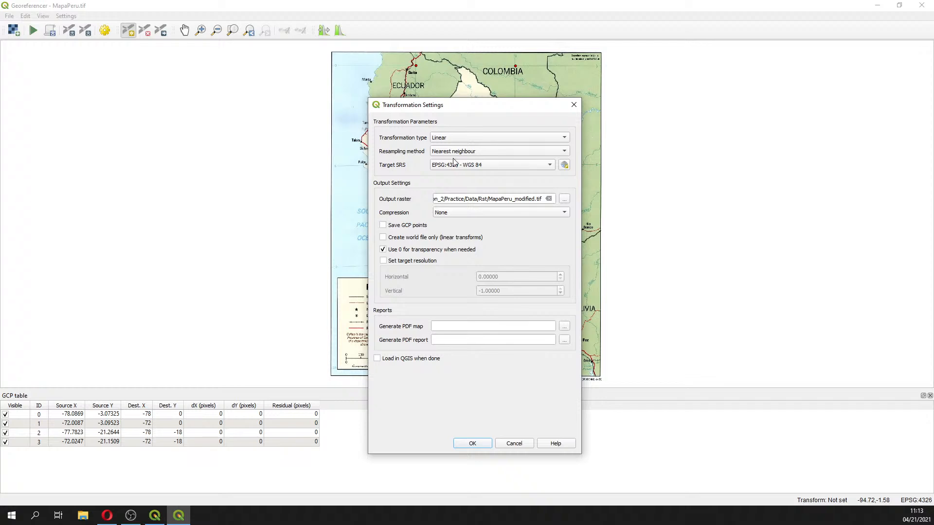
left_click(497, 137)
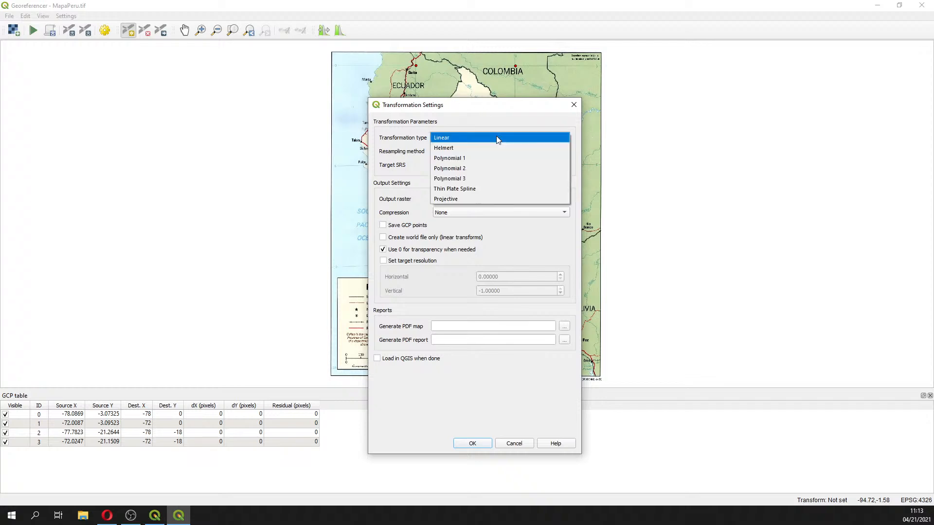
left_click(497, 138)
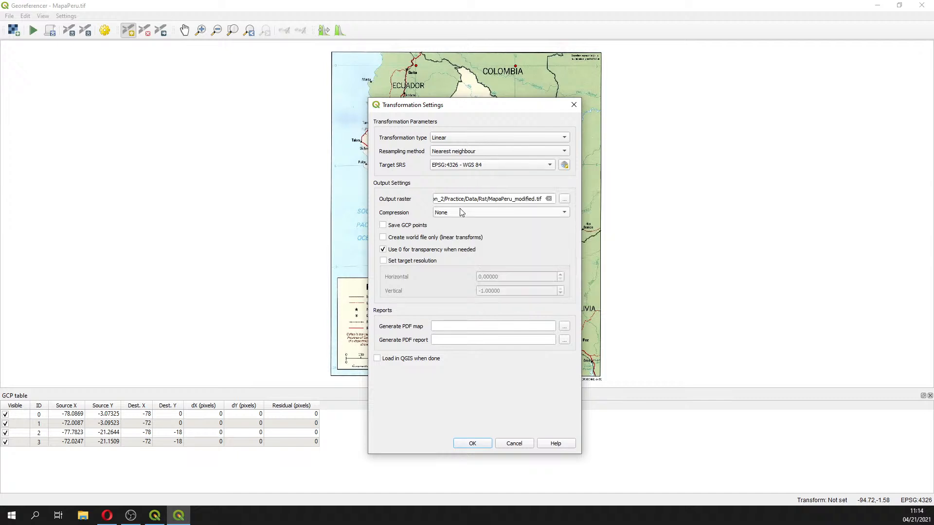
Browse for the output raster location and create a new folder named Session2 inside Course_GIS_Water_Resources
left_click(564, 200)
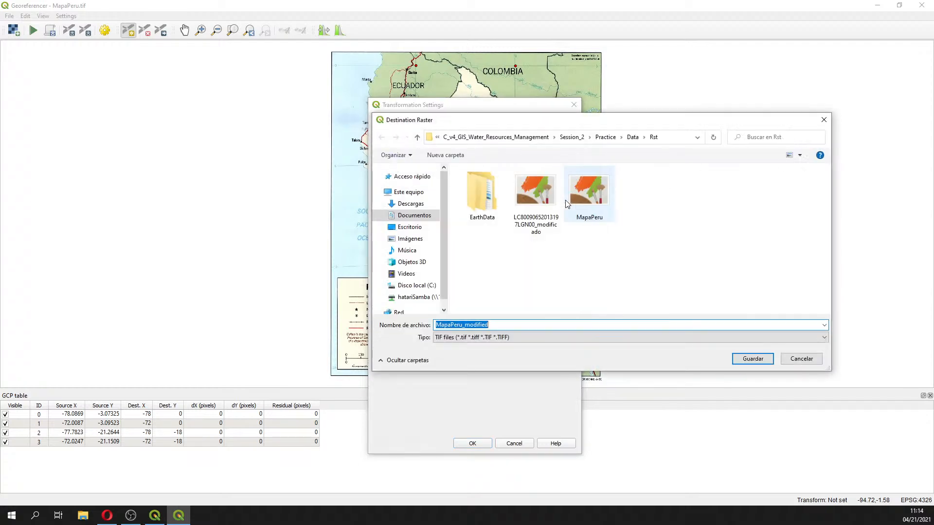
left_click(427, 219)
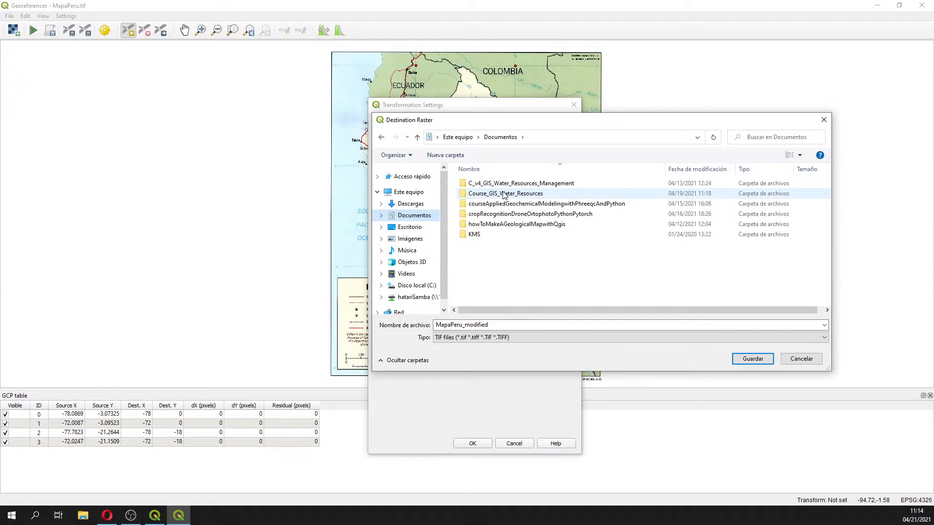
left_click(505, 194)
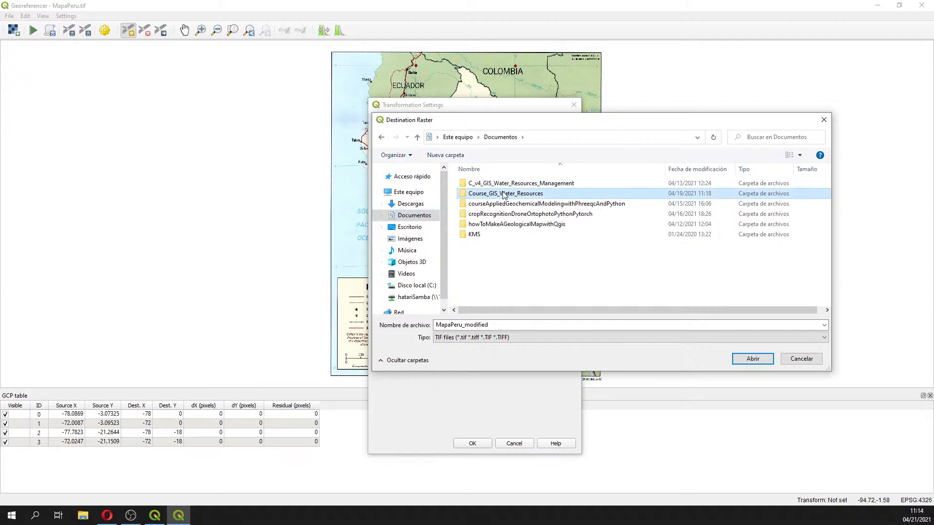
double_click(503, 193)
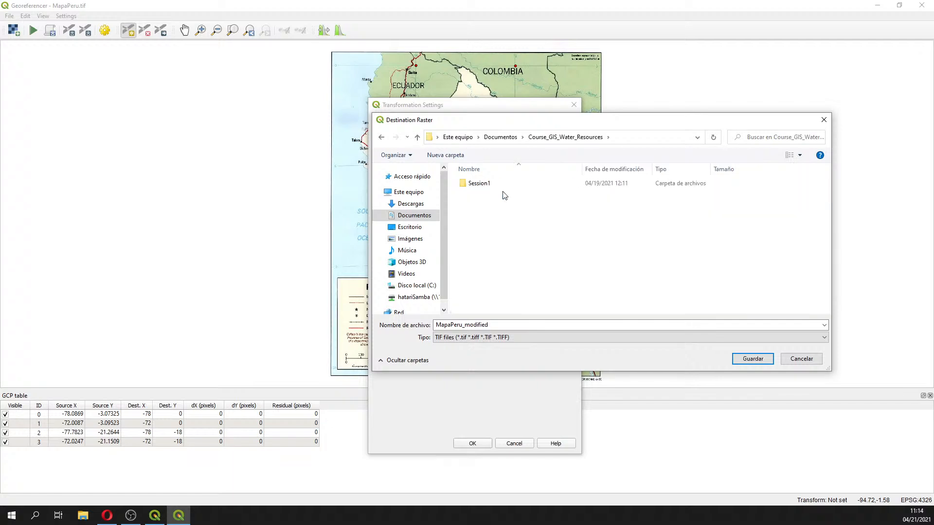
right_click(491, 220)
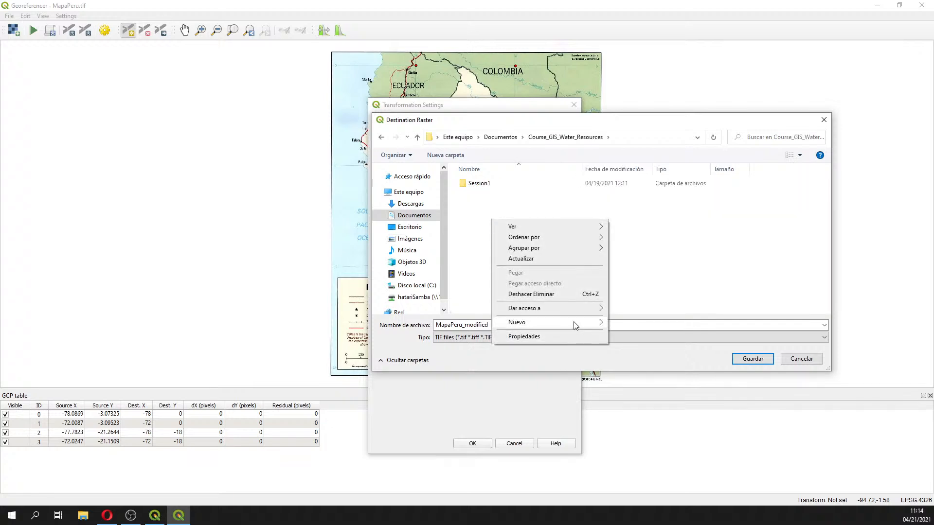
mouse_move(573, 322)
left_click(644, 322)
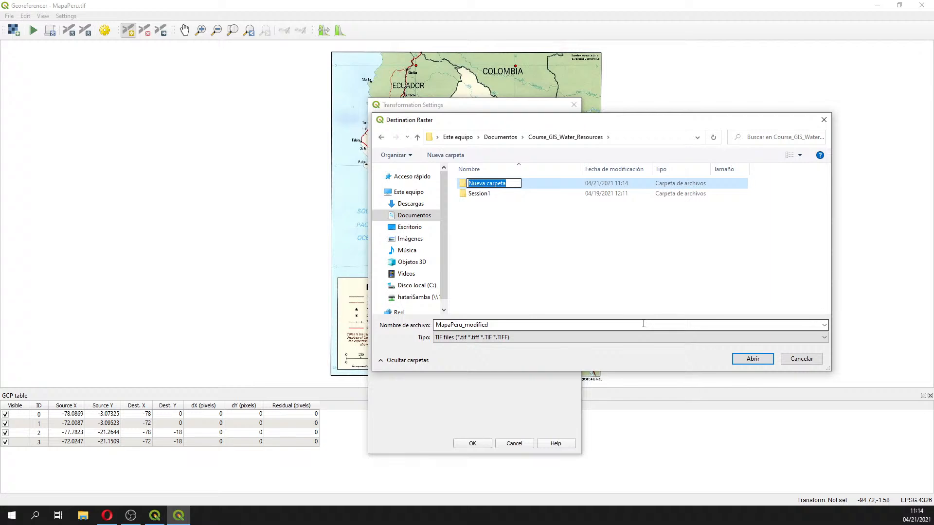
type("Session2")
key("Return")
key("Return")
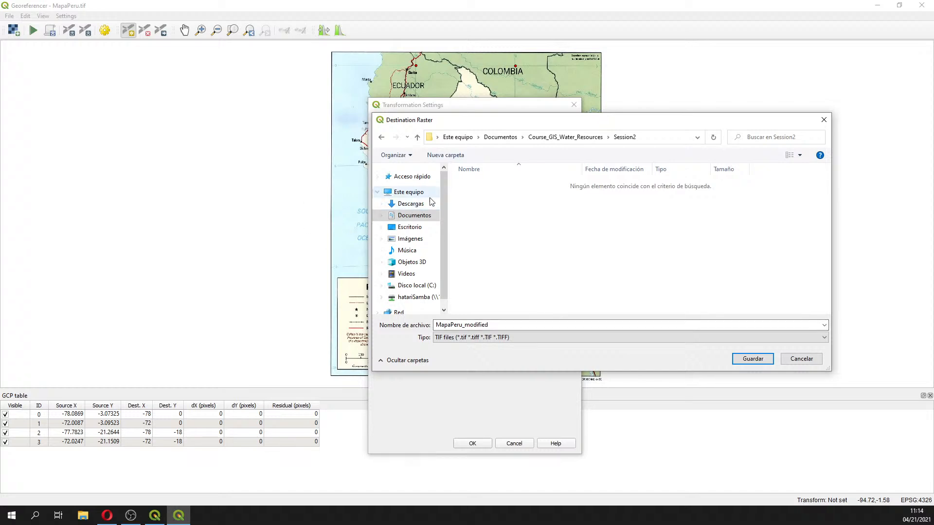
Create a folder named Rst inside Session2 and save the output raster there as MapaPeru_modified
right_click(544, 221)
mouse_move(611, 320)
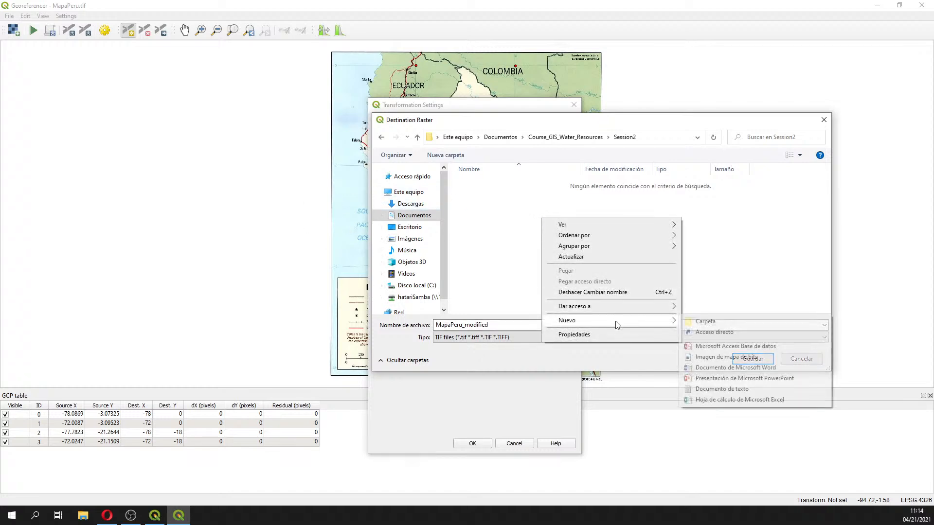
left_click(742, 323)
type("Rst")
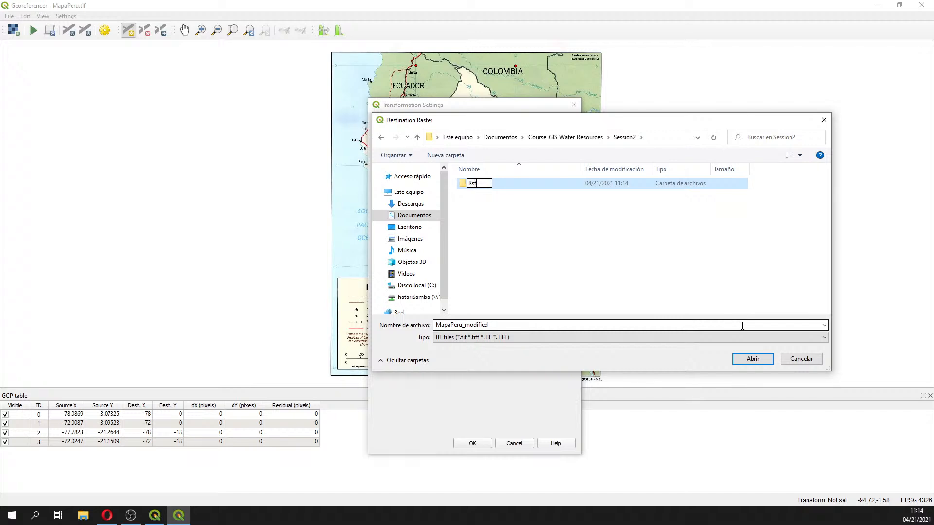
key("Return")
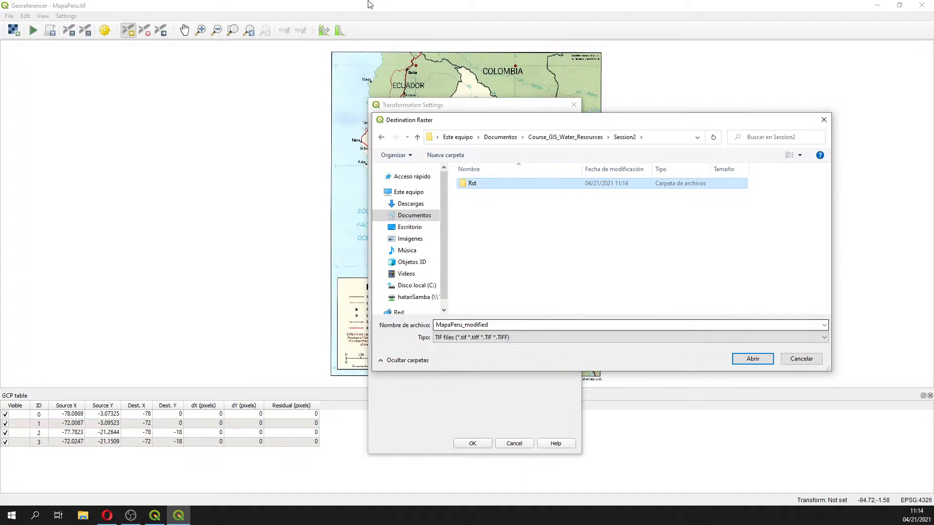
double_click(470, 183)
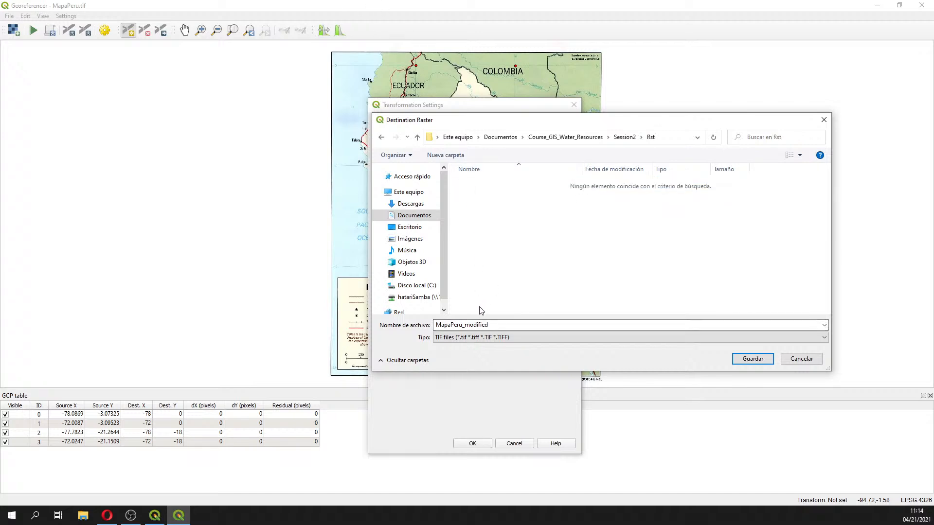
double_click(461, 325)
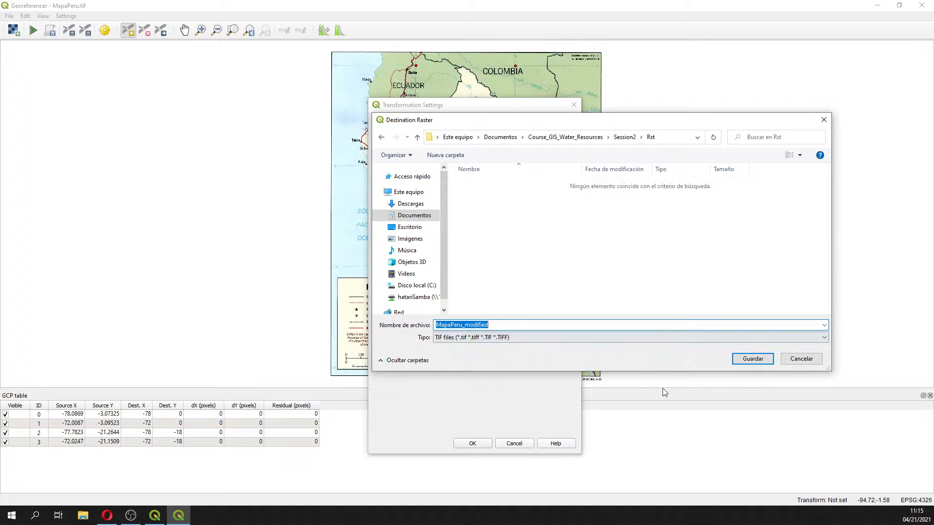
left_click(753, 358)
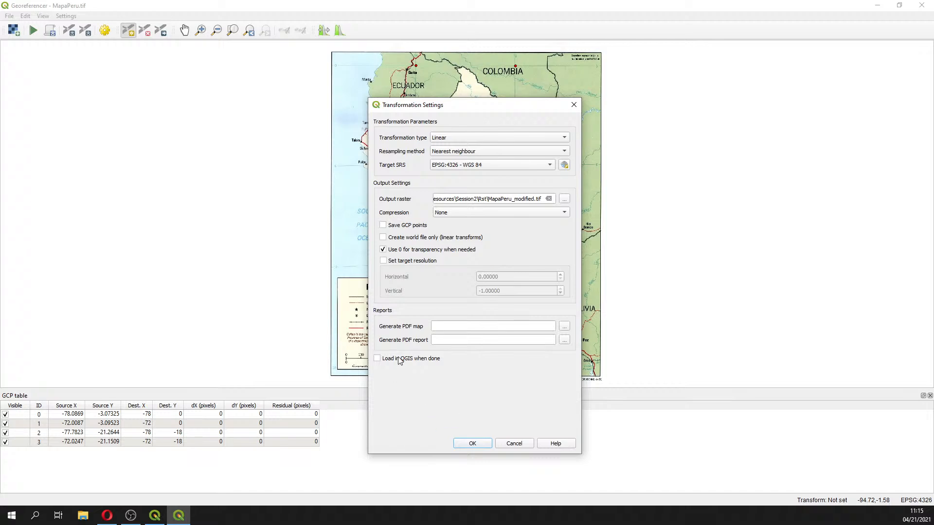
Enable loading the result in QGIS when done, accept the settings, and start georeferencing
left_click(377, 358)
left_click(472, 444)
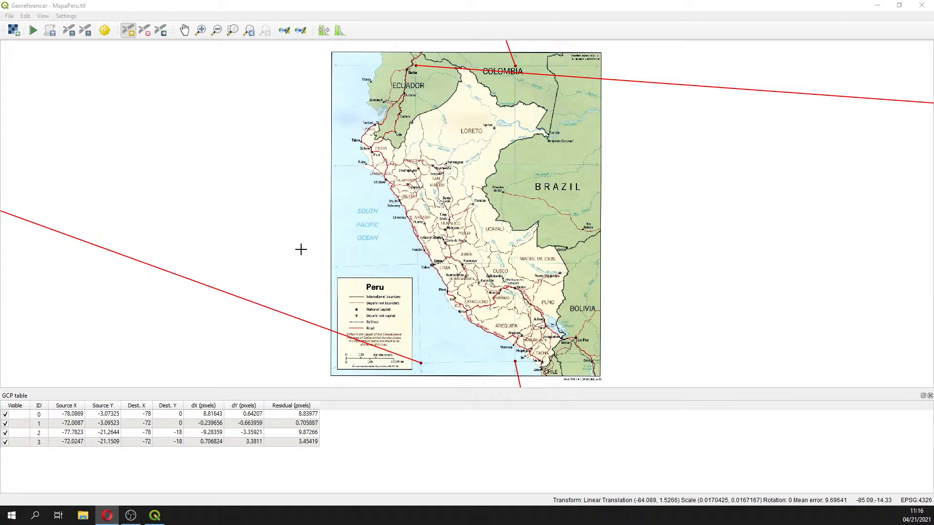
left_click(33, 34)
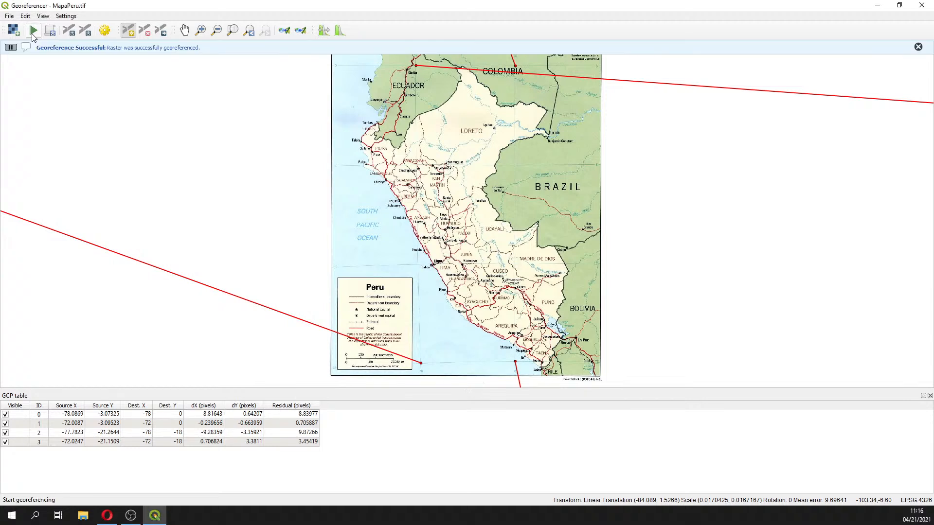
Close the Georeferencer and add MapaPeru_modified.tif from Course_GIS_Water_Resources/Session2/Rst to the project through the Browser
left_click(877, 5)
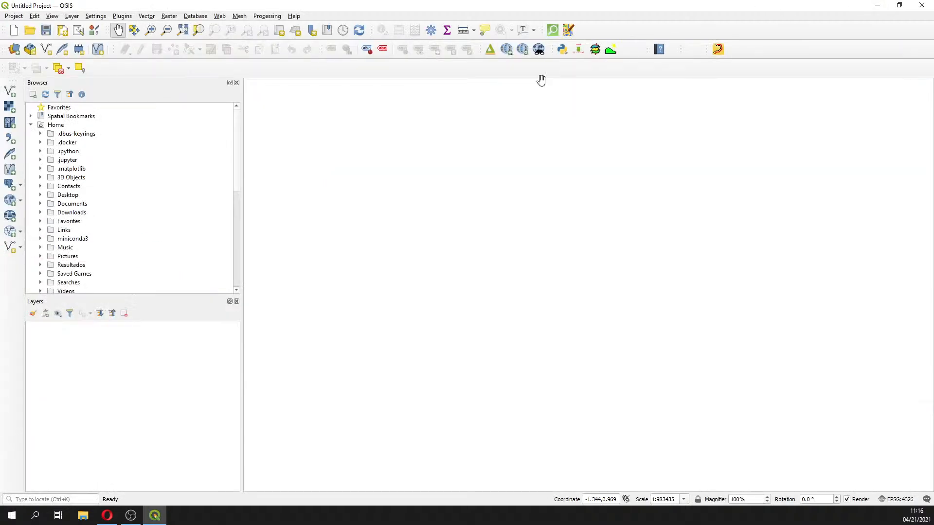
left_click(31, 125)
left_click(31, 125)
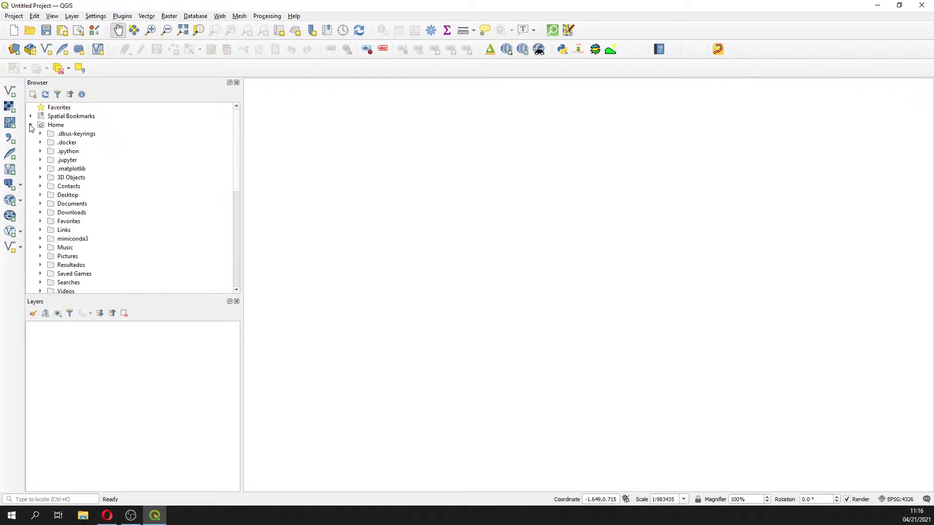
left_click(41, 204, "shift")
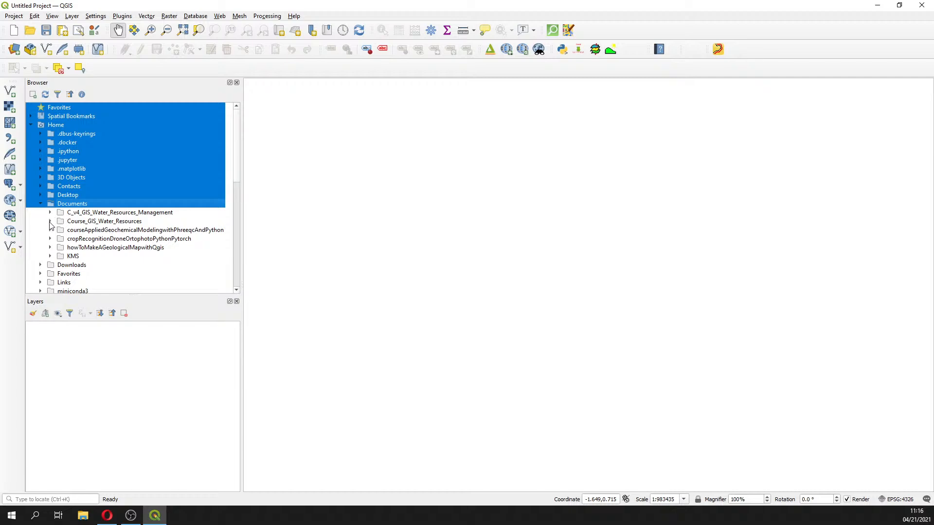
left_click(50, 221)
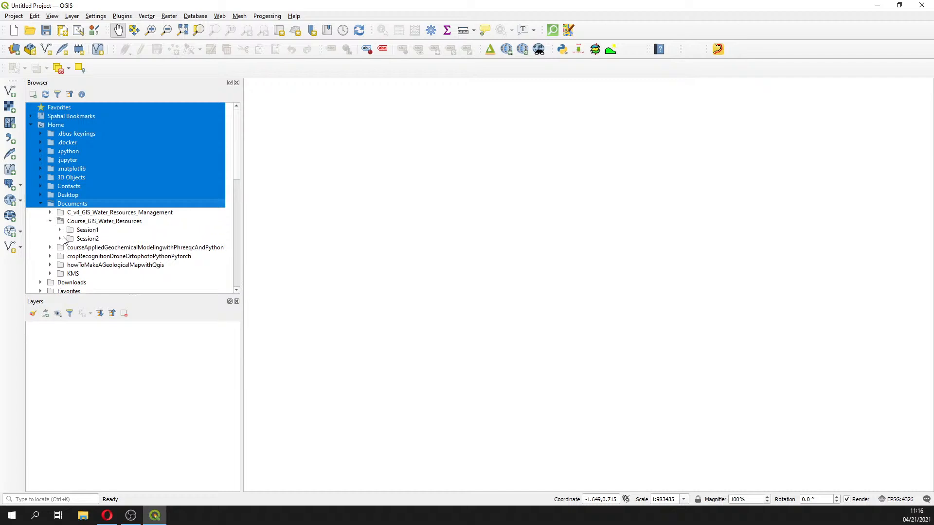
left_click(61, 239)
left_click(70, 248)
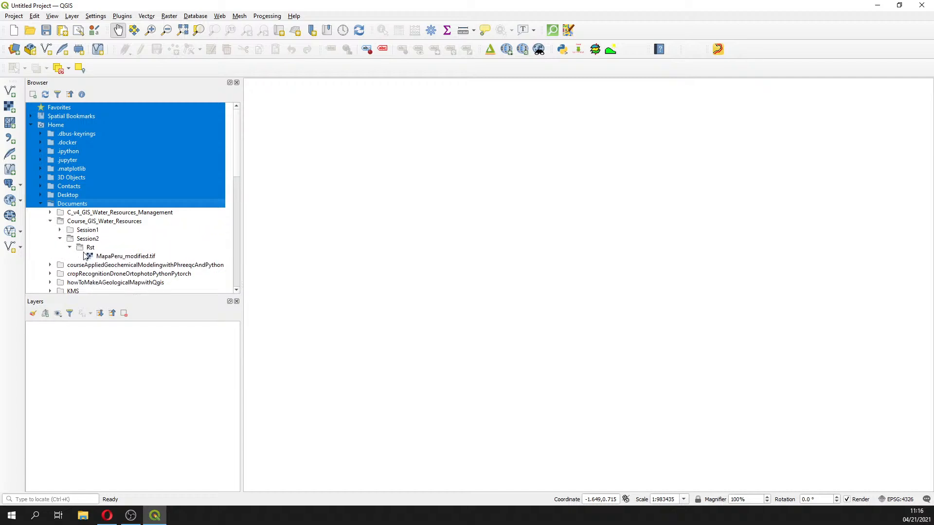
double_click(112, 256)
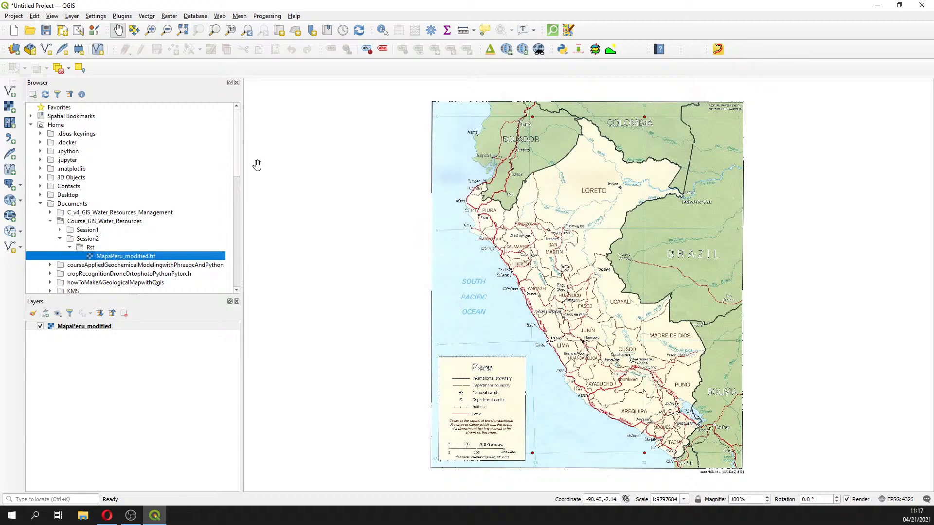
Zoom in and out on the georeferenced map around Ecuador to inspect its alignment with the grid
key("alt+Tab")
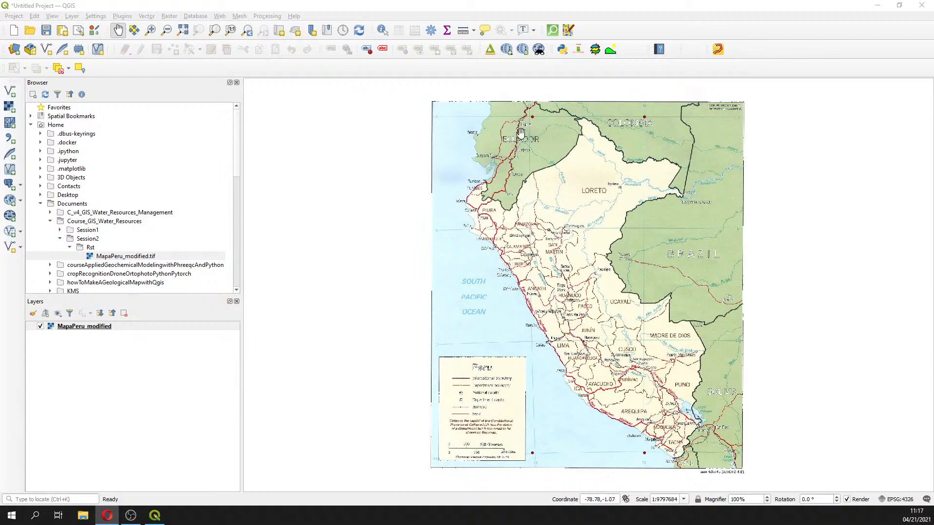
scroll(527, 114, "up", 1)
scroll(527, 113, "up", 1)
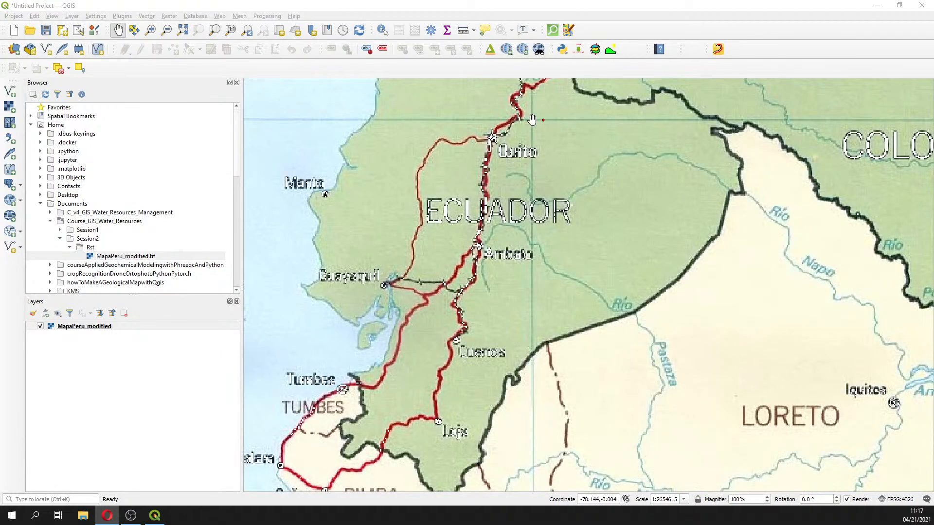
scroll(531, 119, "down", 2)
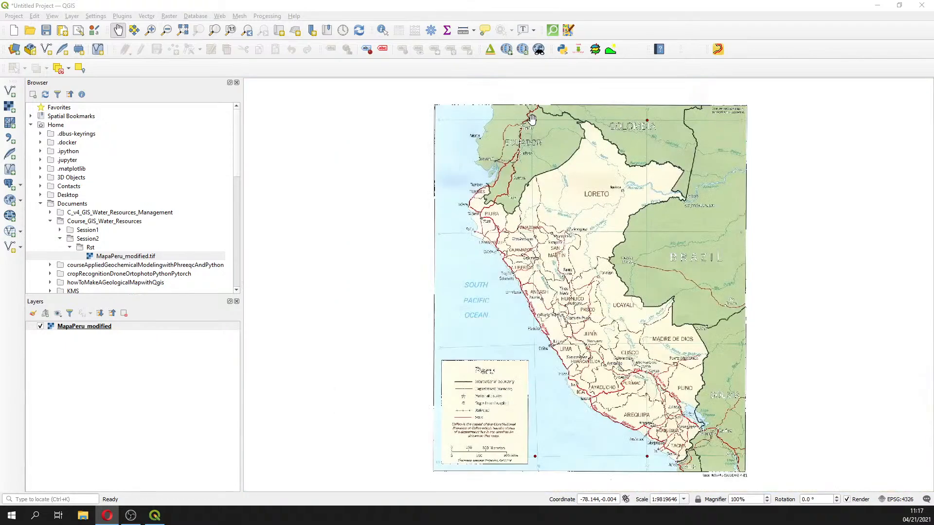
scroll(532, 119, "up", 1)
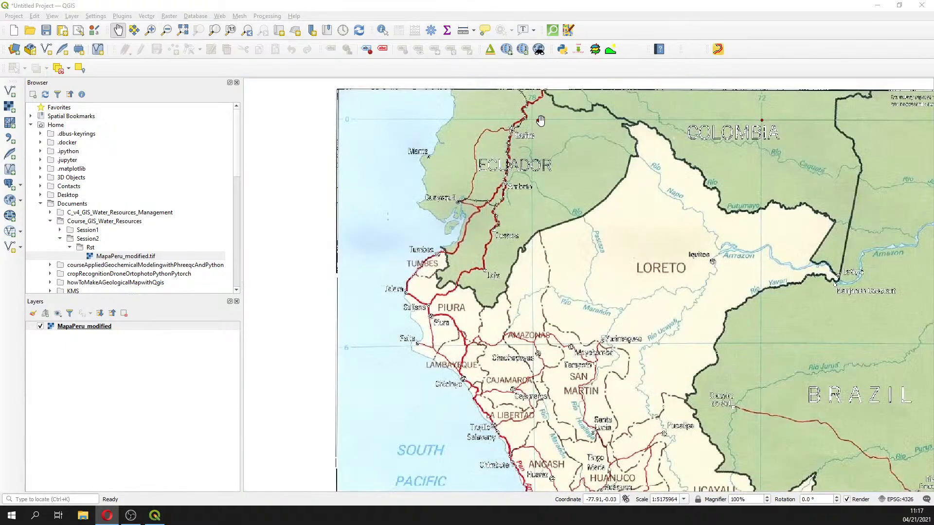
Zoom into the map near Quito, then zoom back out and pan to view the whole georeferenced map
scroll(537, 119, "up", 3)
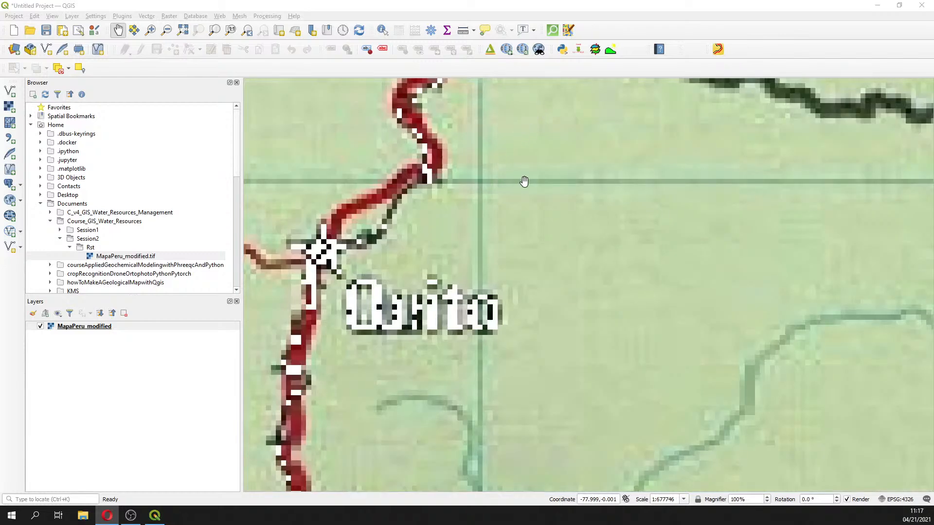
scroll(524, 181, "down", 4)
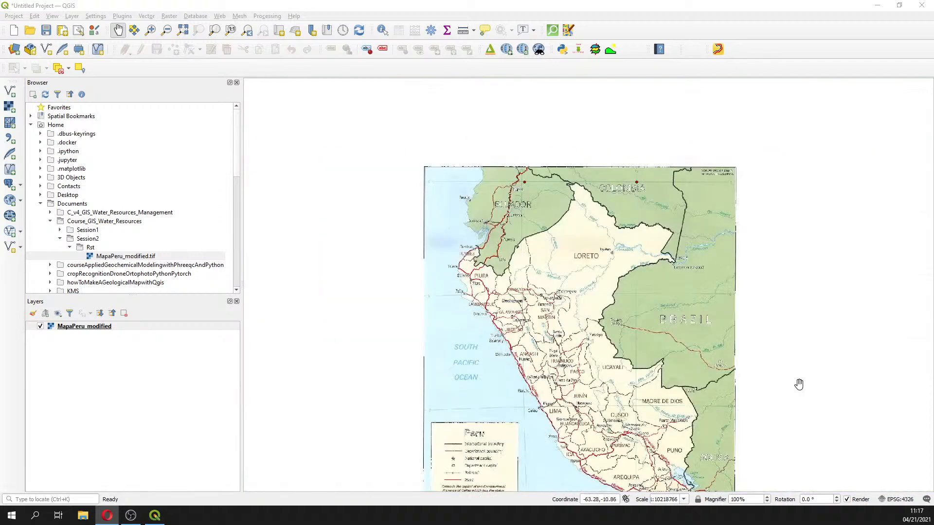
scroll(799, 384, "down", 1)
scroll(799, 384, "up", 1)
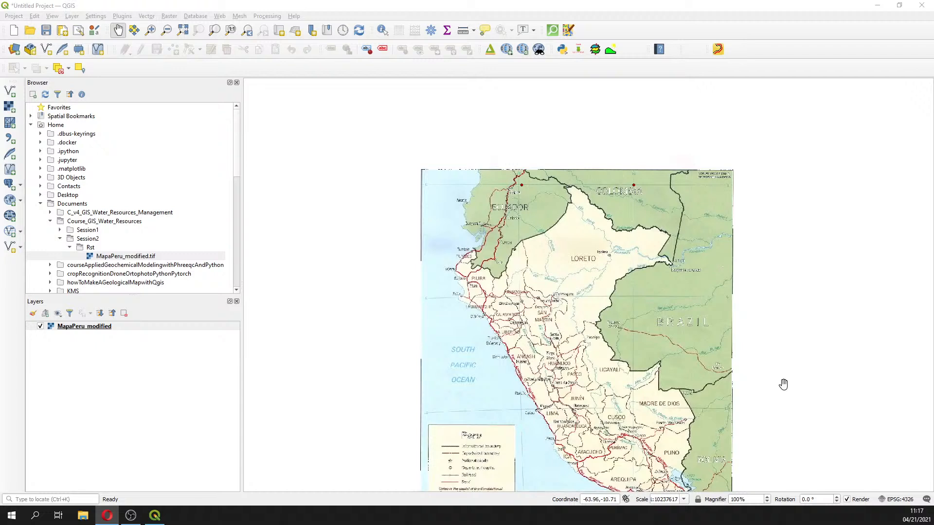
left_click_drag(783, 384, 742, 305)
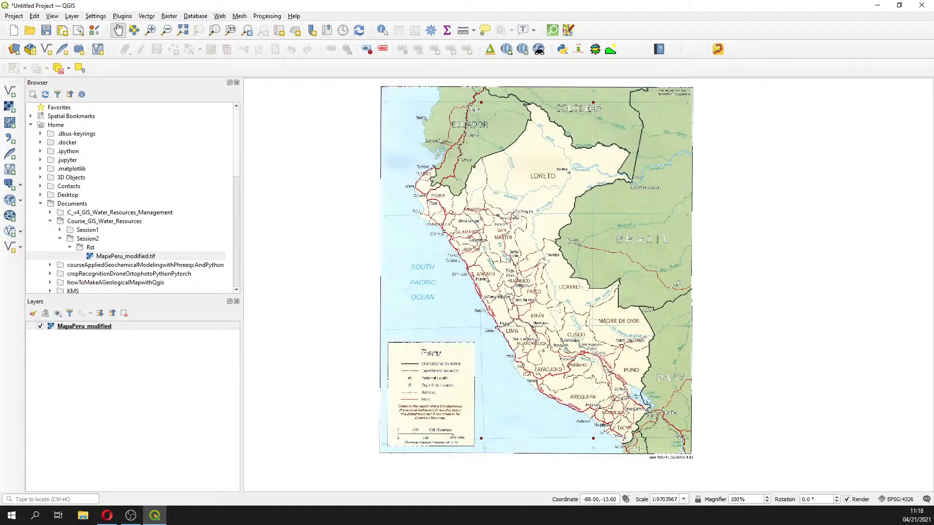
Start saving the project and create a new folder named QGis inside Course_GIS_Water_Resources/Session2
left_click(14, 18)
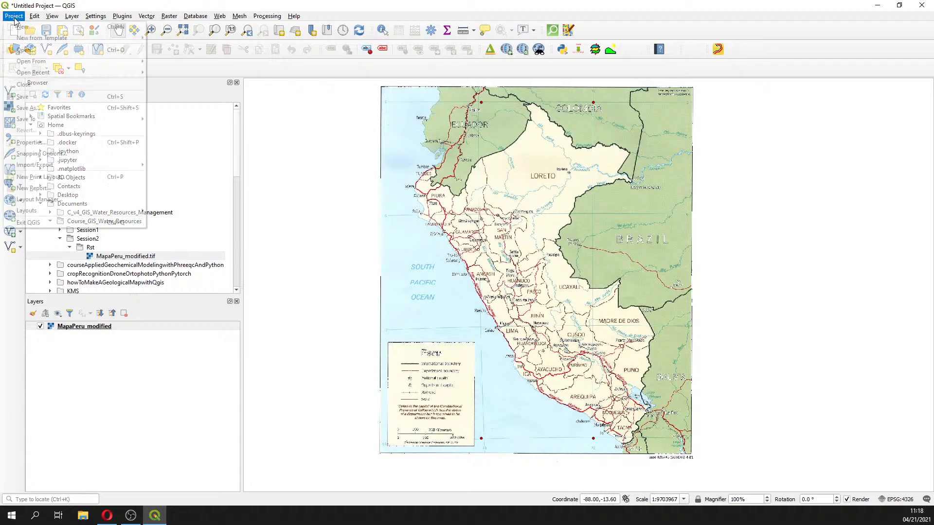
left_click(37, 101)
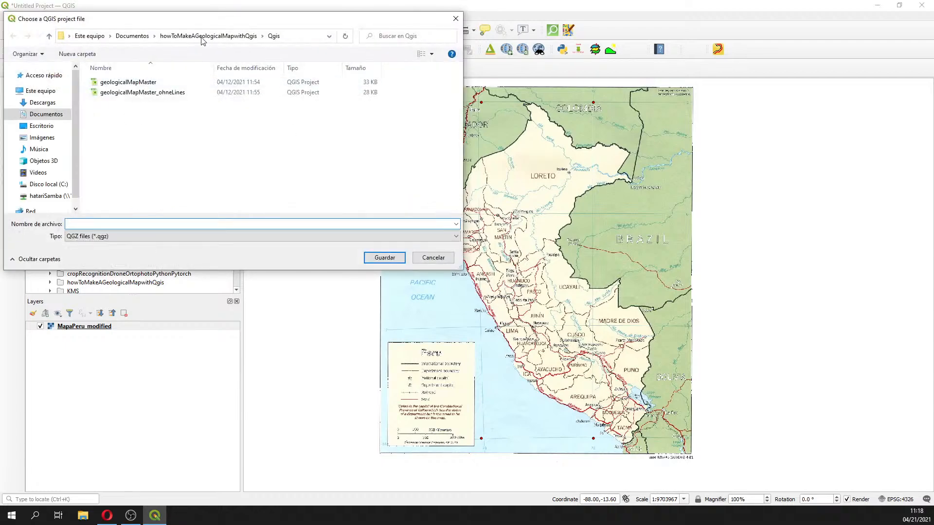
left_click(139, 36)
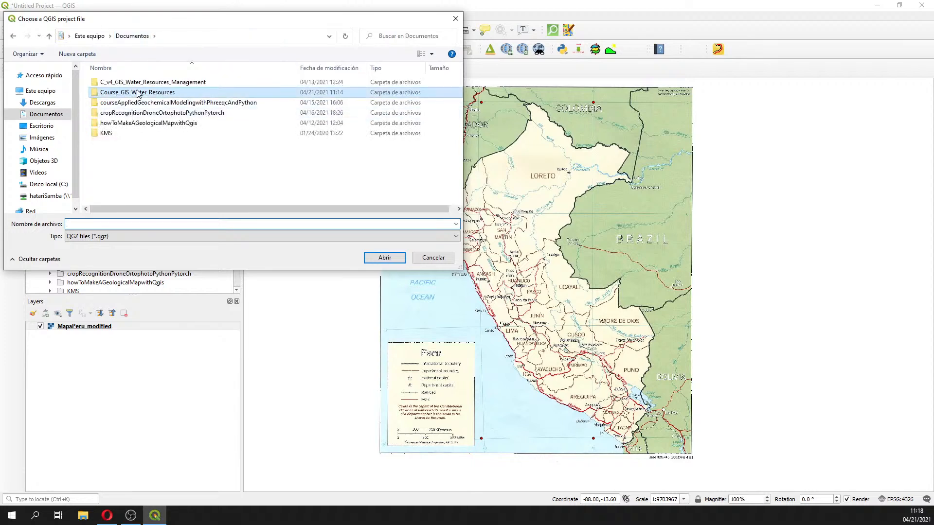
double_click(127, 91)
double_click(115, 91)
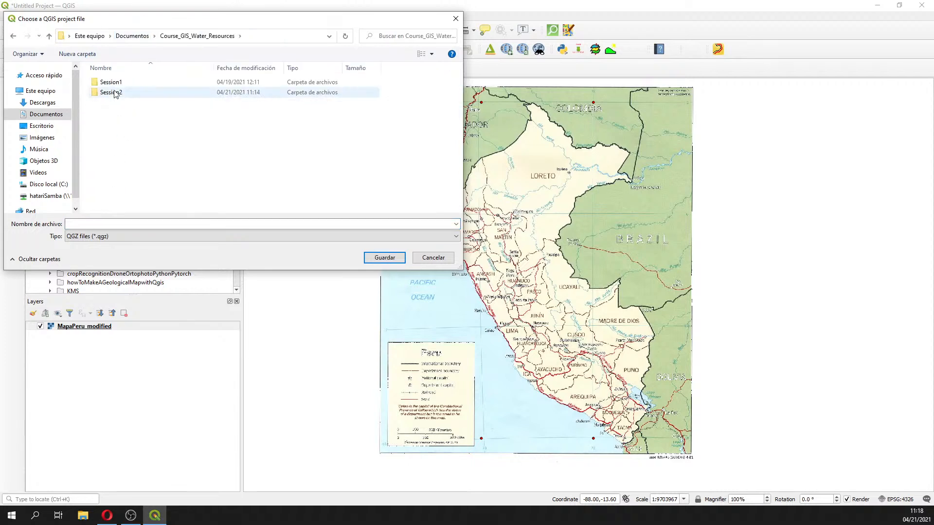
right_click(116, 137)
mouse_move(163, 237)
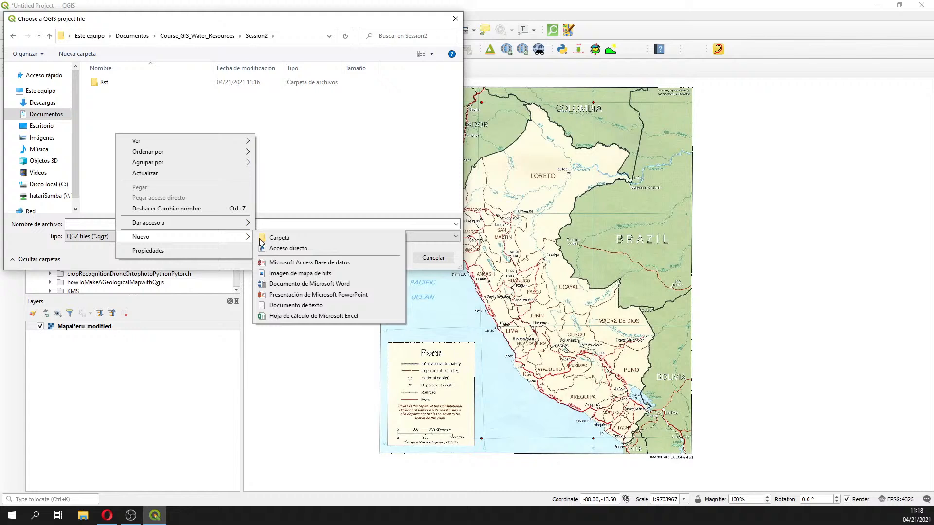
left_click(329, 242)
type("QGis")
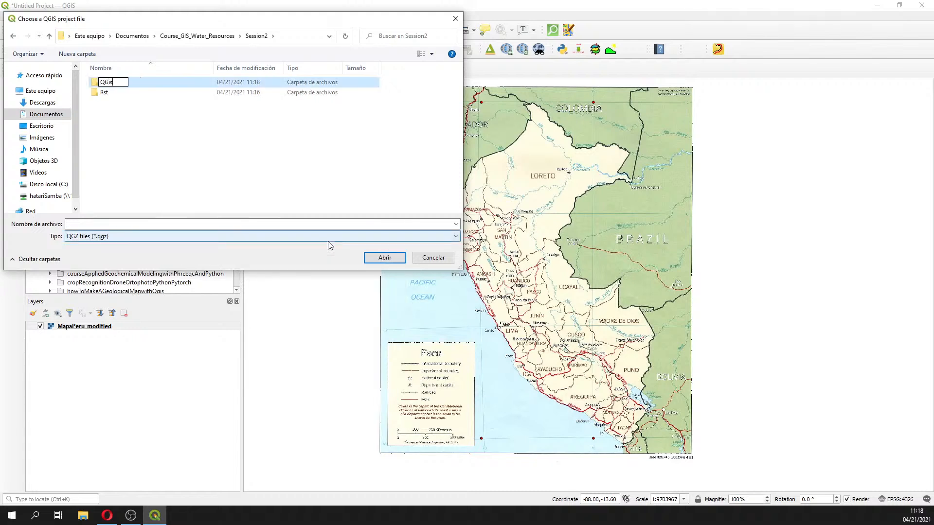
key("Return")
Rename the new folder to Qgis
right_click(111, 82)
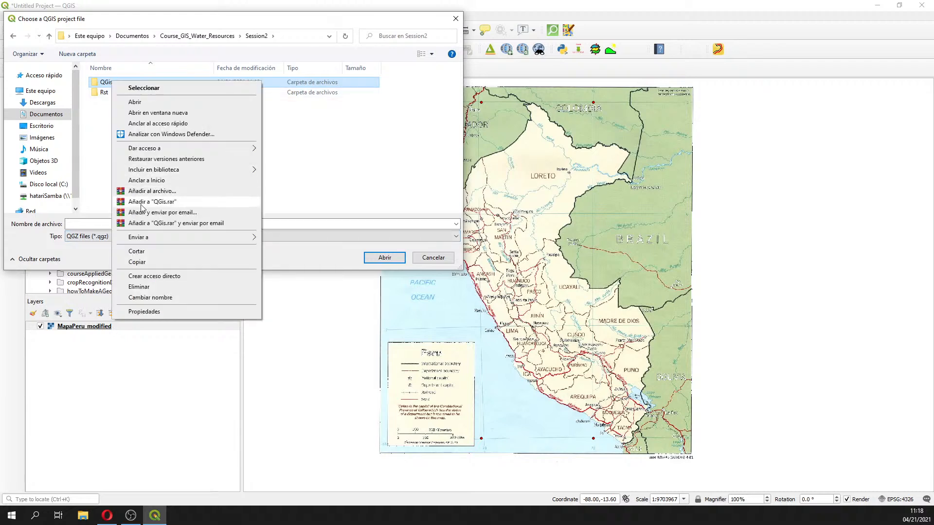
left_click(146, 297)
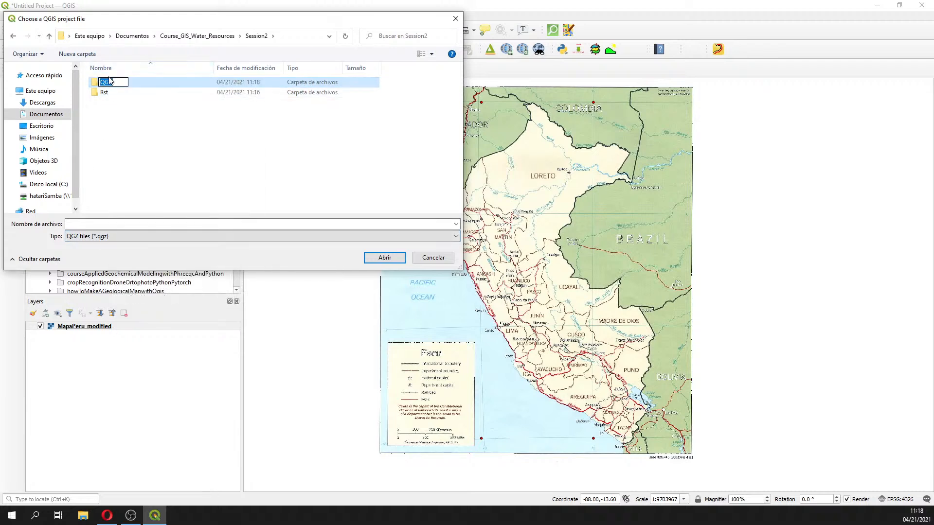
left_click(109, 82)
key("BackSpace")
type("gis")
key("Return")
Open the Qgis folder and save the project there as Georreferencing1
double_click(105, 82)
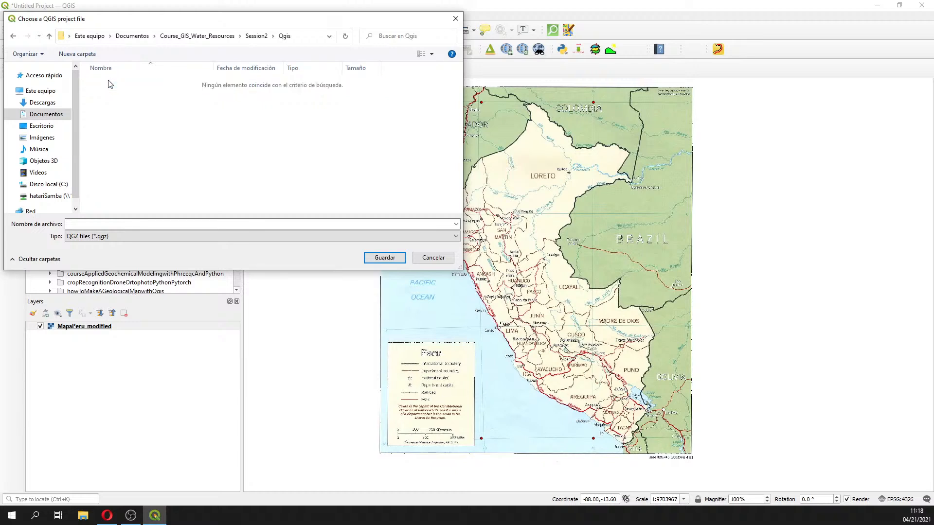
left_click(131, 224)
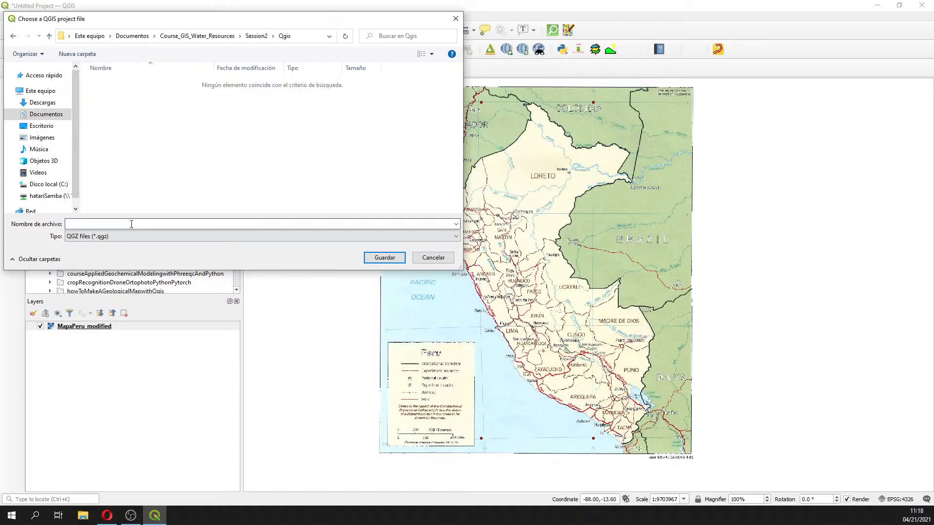
type("Geore")
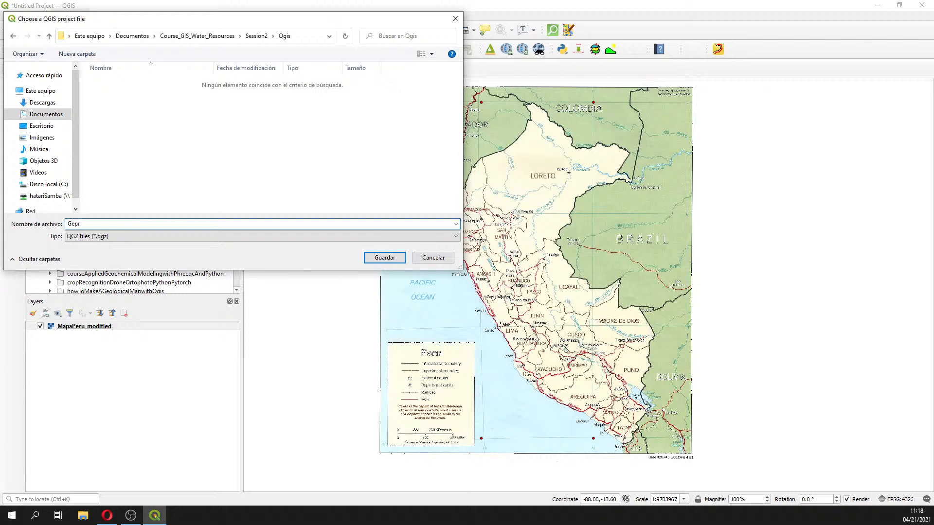
key("BackSpace")
key("BackSpace")
key("BackSpace")
type("orreferencing1")
left_click(385, 257)
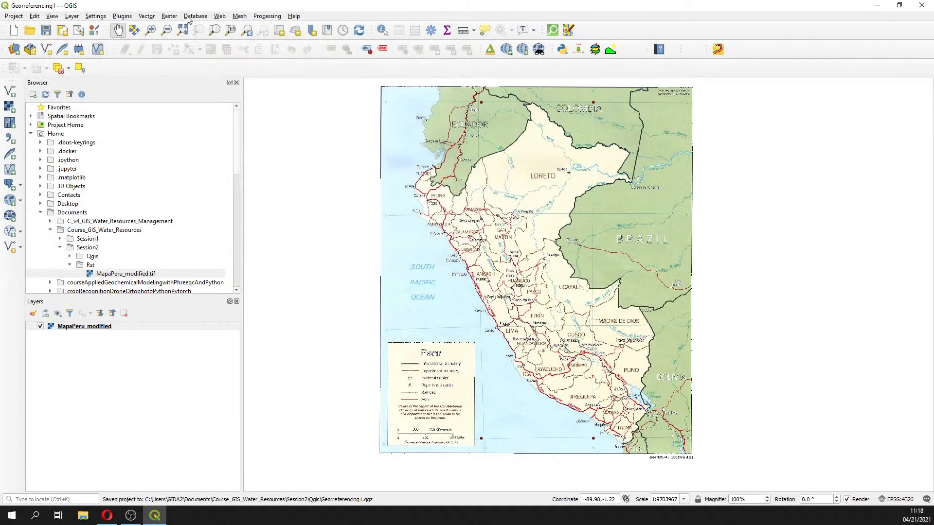
Save the project again with Save As into the same Qgis folder
left_click(170, 16)
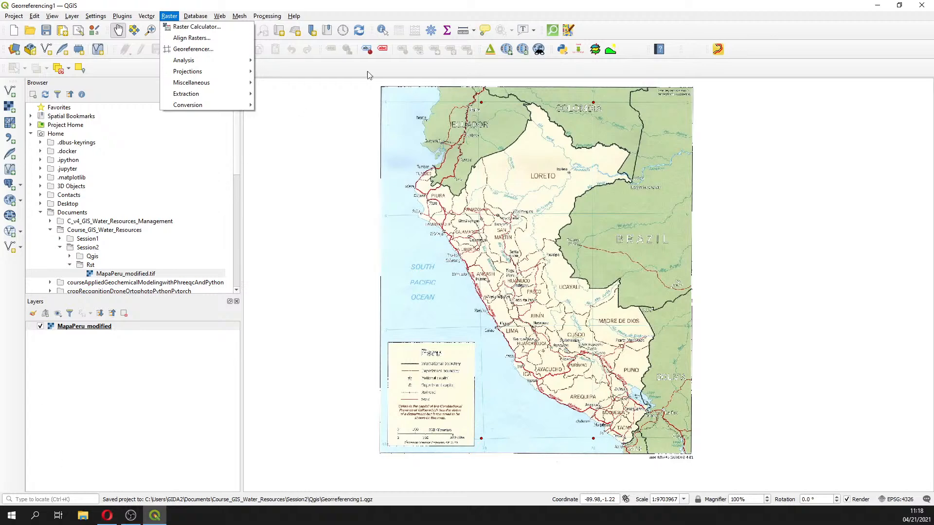
mouse_move(13, 18)
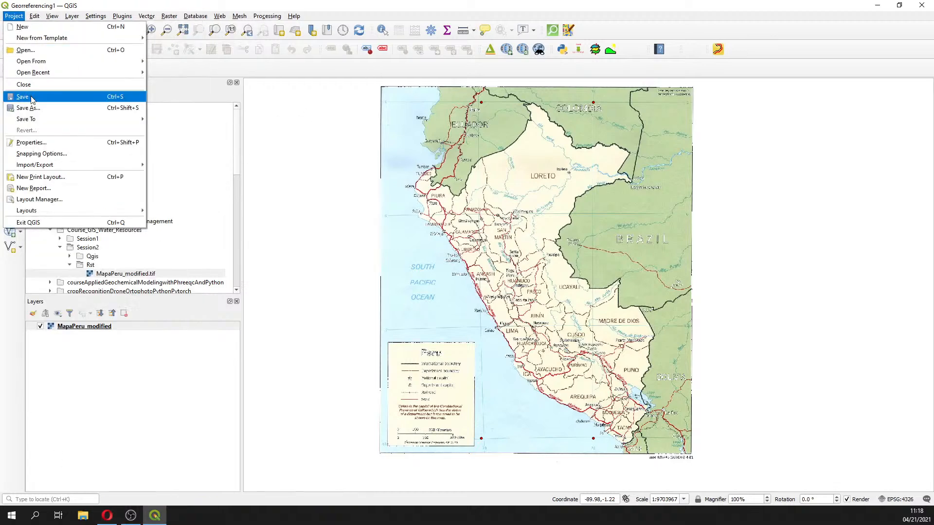
left_click(31, 108)
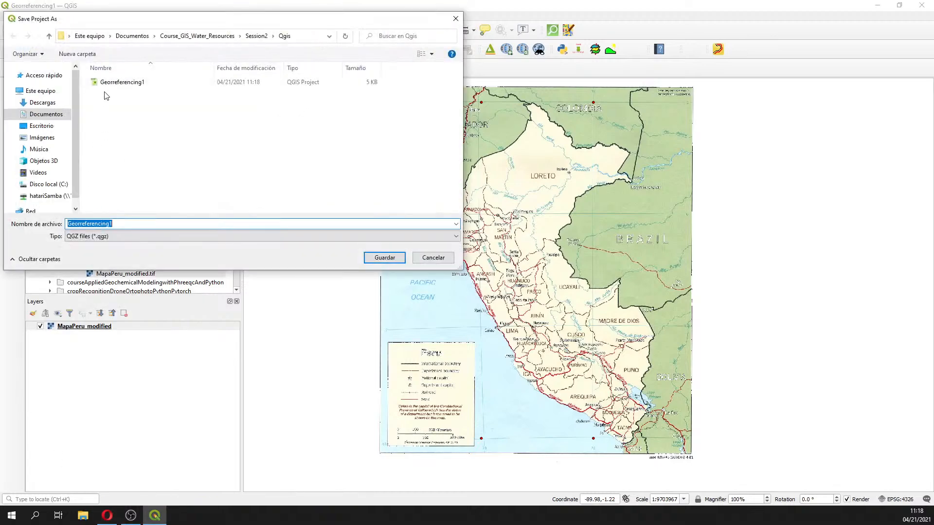
left_click(80, 225)
key("BackSpace")
left_click(385, 257)
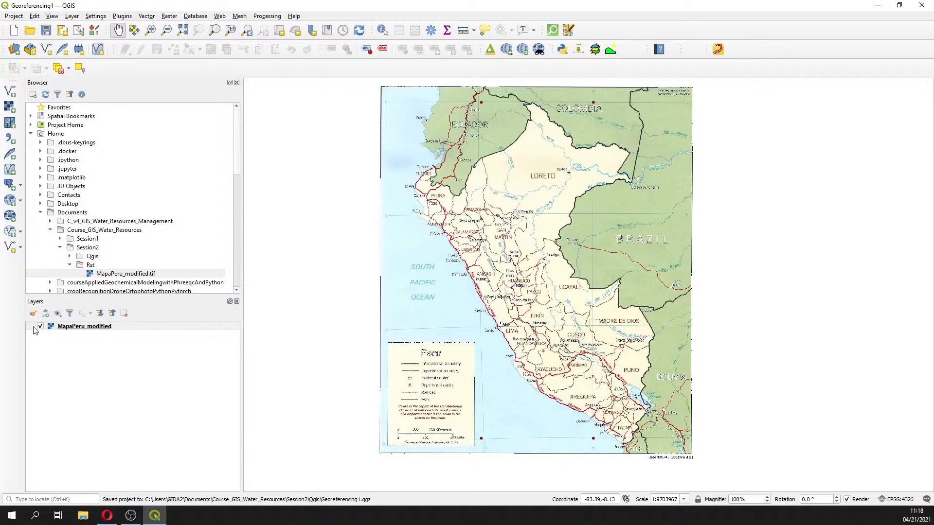
Open File Explorer, browse to Course_GIS_Water_Resources/Session2/Qgis, and delete the duplicate Georeferencing1 project file
left_click(82, 516)
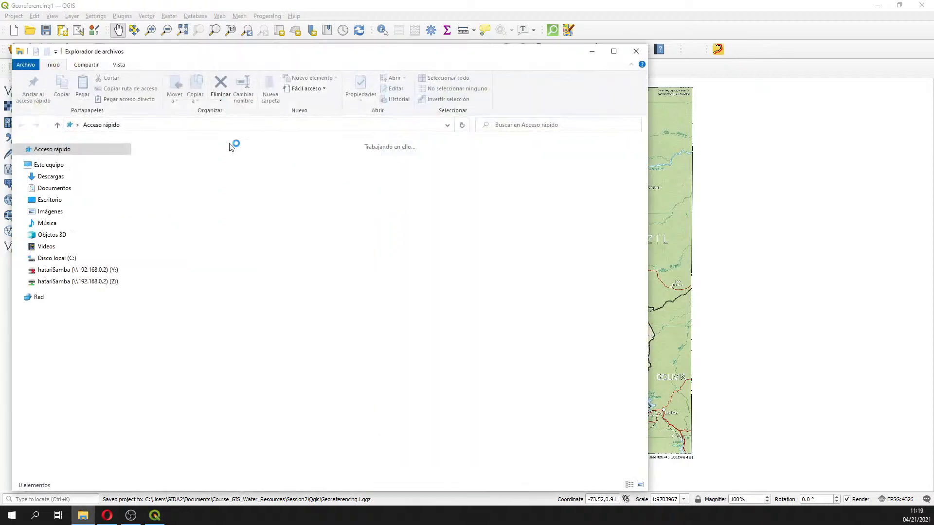
left_click(55, 188)
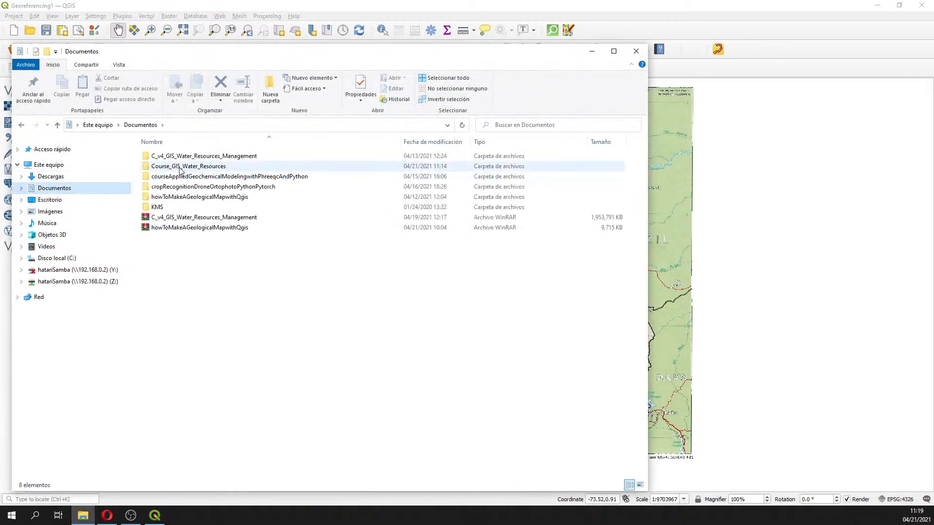
double_click(180, 166)
double_click(158, 167)
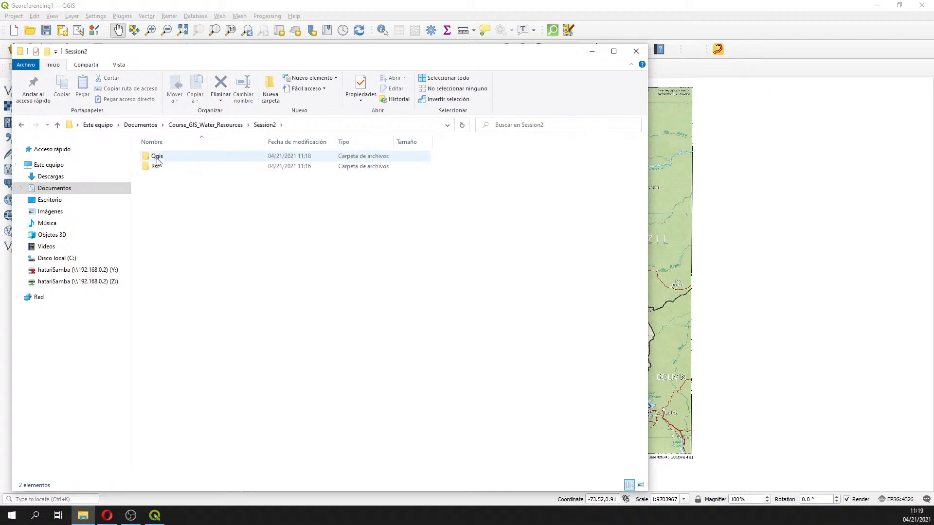
double_click(156, 156)
left_click(161, 168)
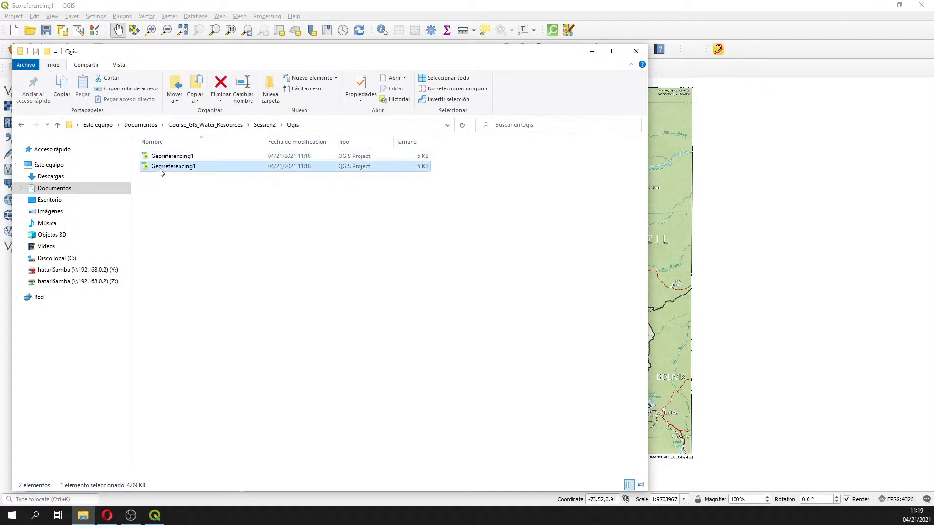
key("Delete")
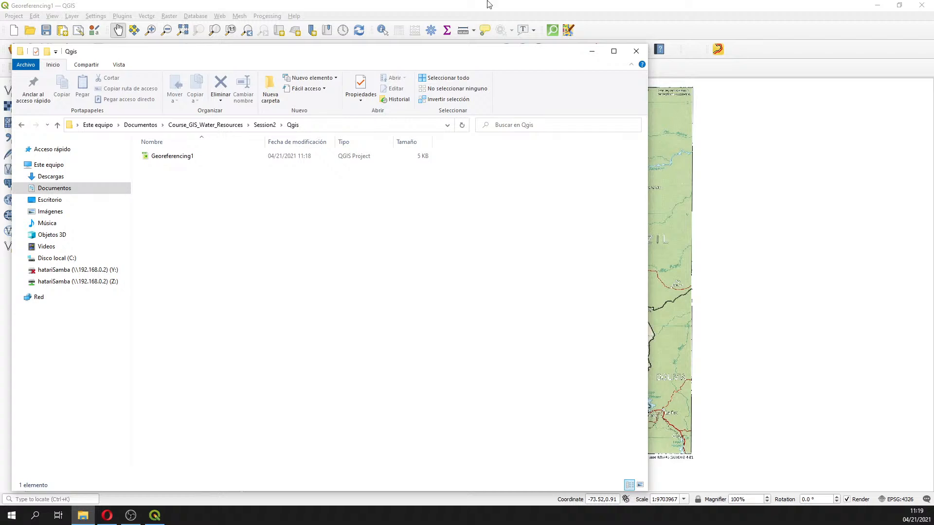
Return to QGIS and bring the Georeferencer window with MapaPeru and its GCP table back up
left_click(800, 256)
left_click_drag(428, 261, 672, 248)
key("alt+Tab")
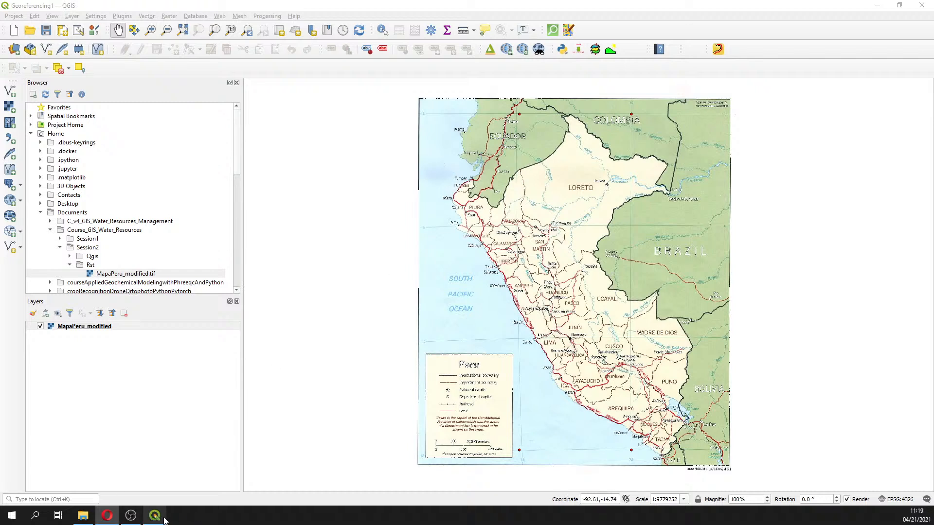
left_click(170, 16)
left_click(190, 49)
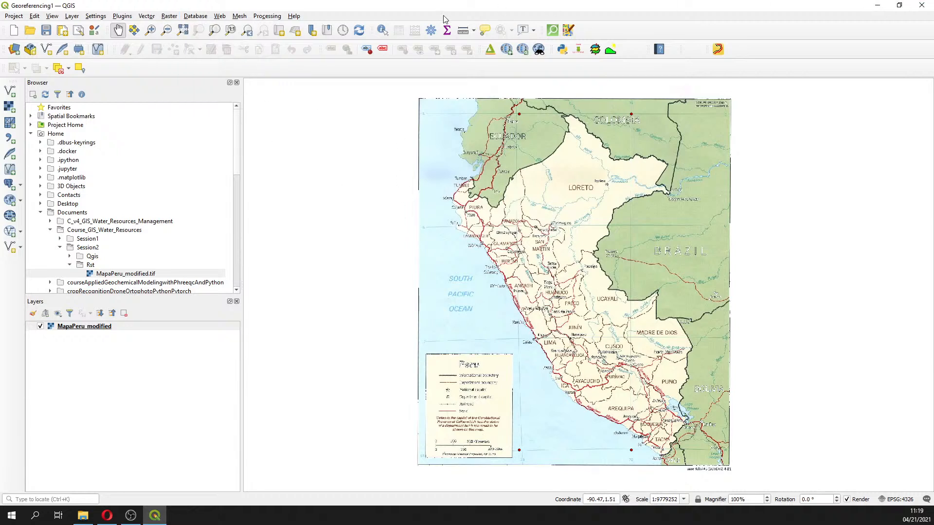
left_click(160, 509)
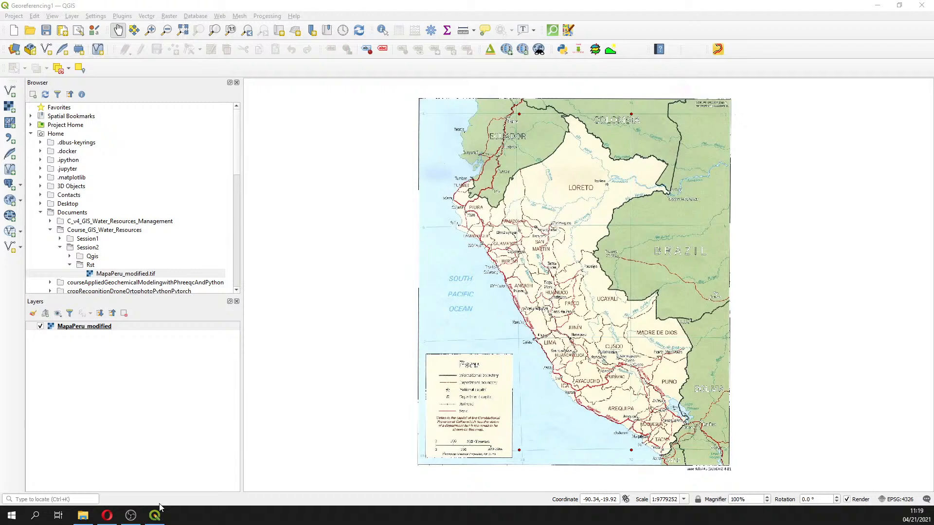
left_click(160, 507)
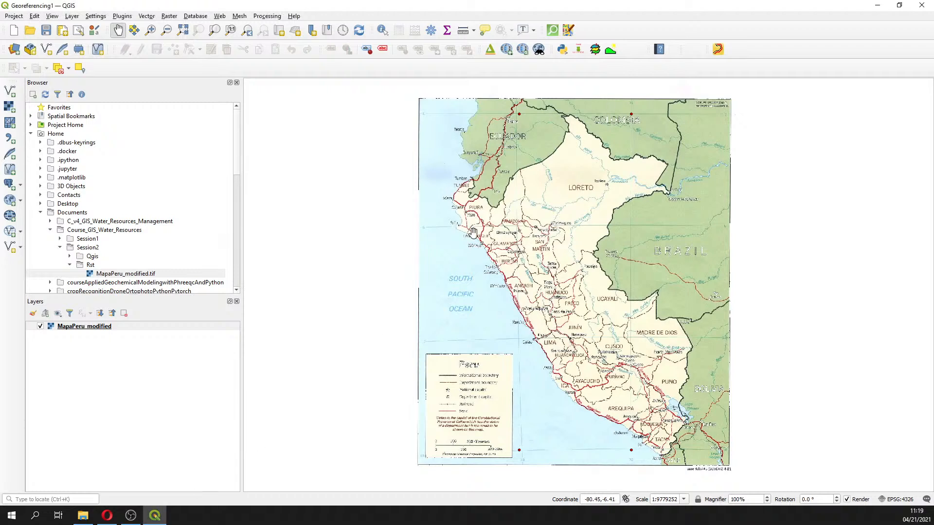
left_click(178, 19)
left_click(170, 51)
left_click(154, 516)
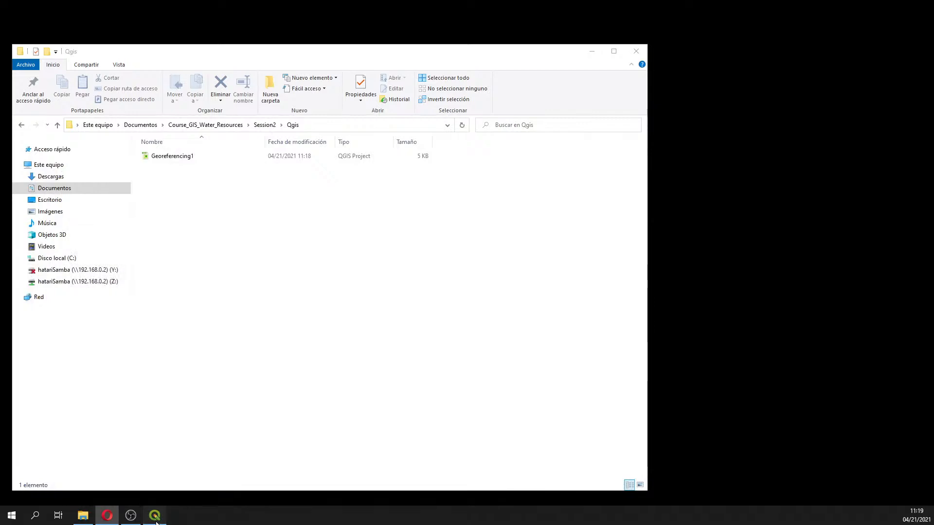
left_click(156, 518)
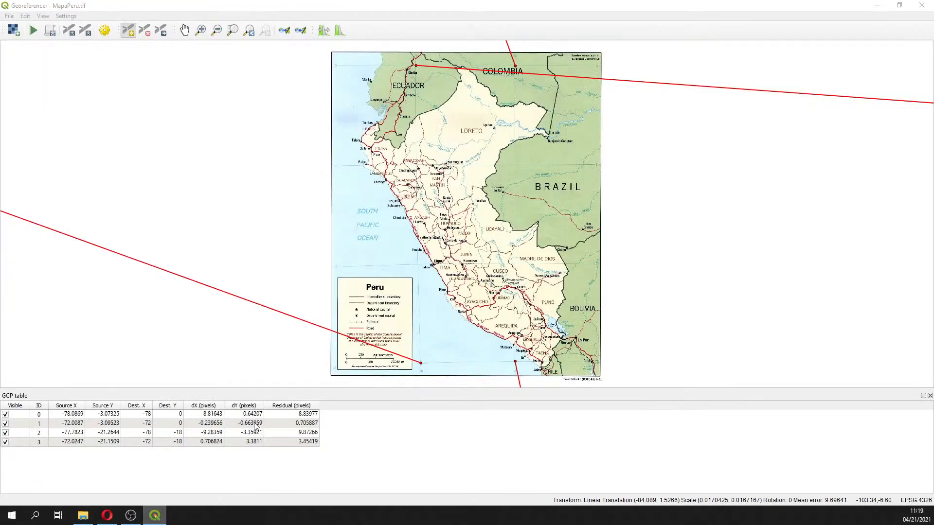
Review the transformation settings, then move the control point near Quito slightly downward with the Move GCP tool
left_click(105, 30)
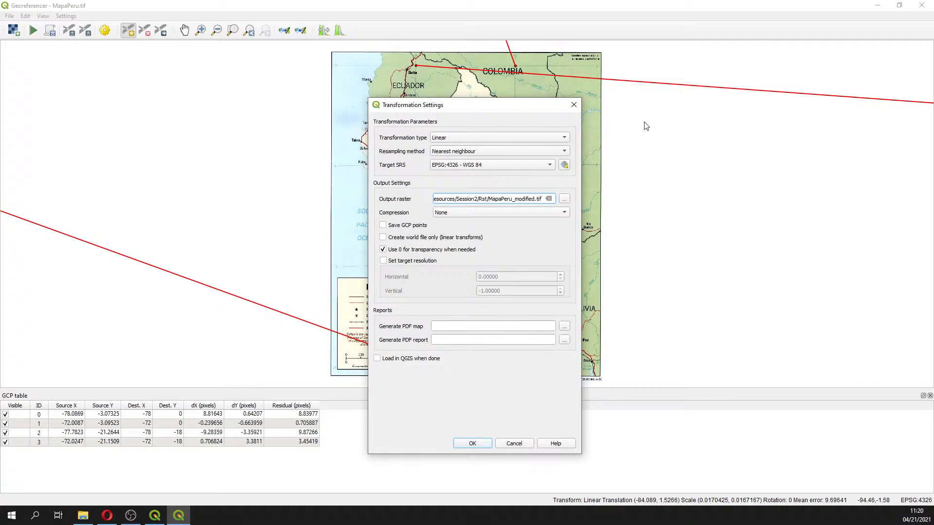
mouse_move(547, 172)
left_click(572, 108)
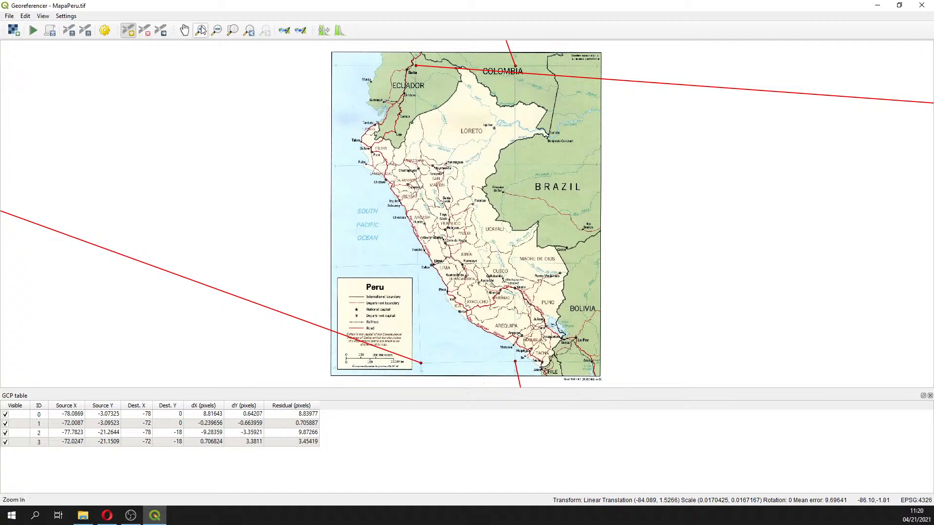
left_click(160, 30)
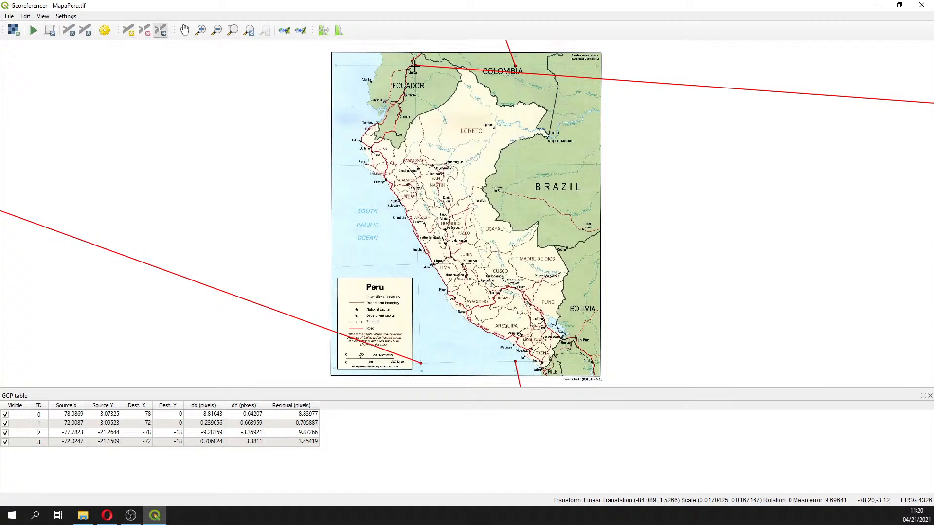
mouse_move(415, 65)
left_mouse_down()
mouse_move(378, 96)
mouse_move(415, 67)
left_mouse_up()
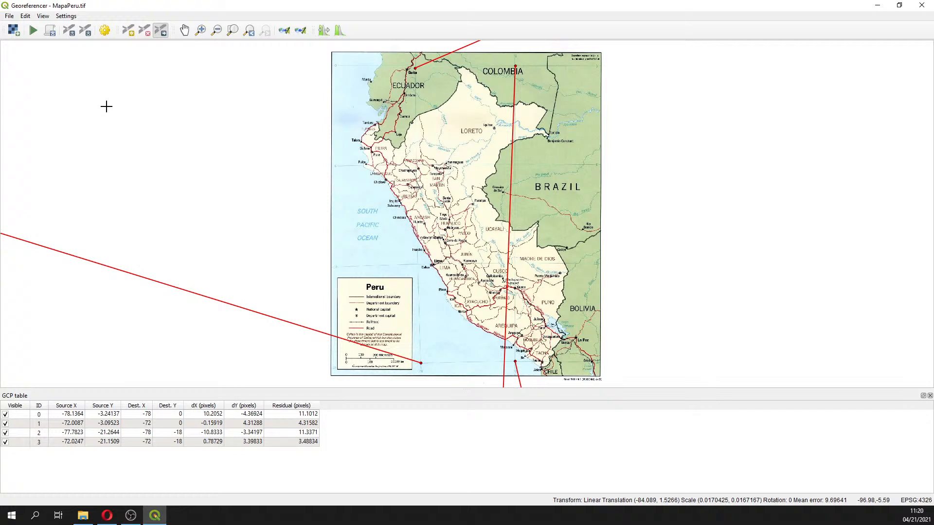
Close the Georeferencer, saving the GCP points
left_click(10, 16)
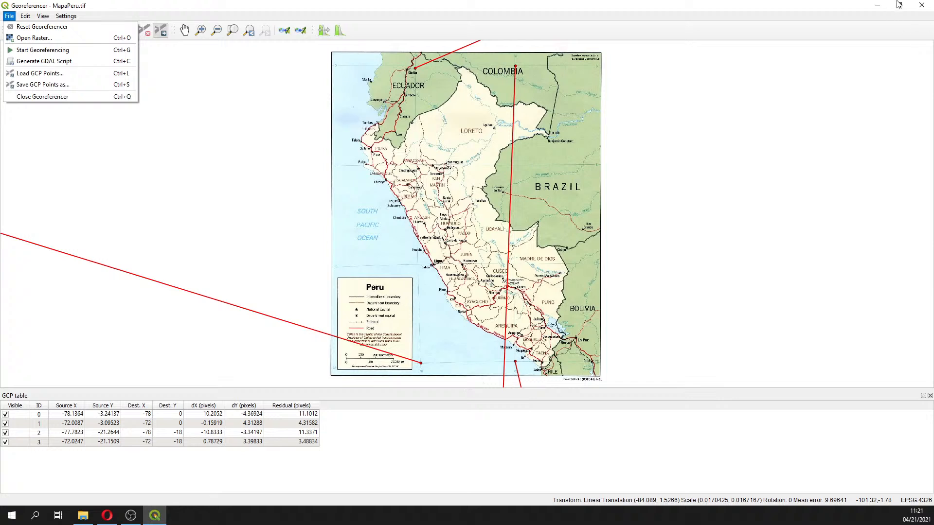
left_click(924, 7)
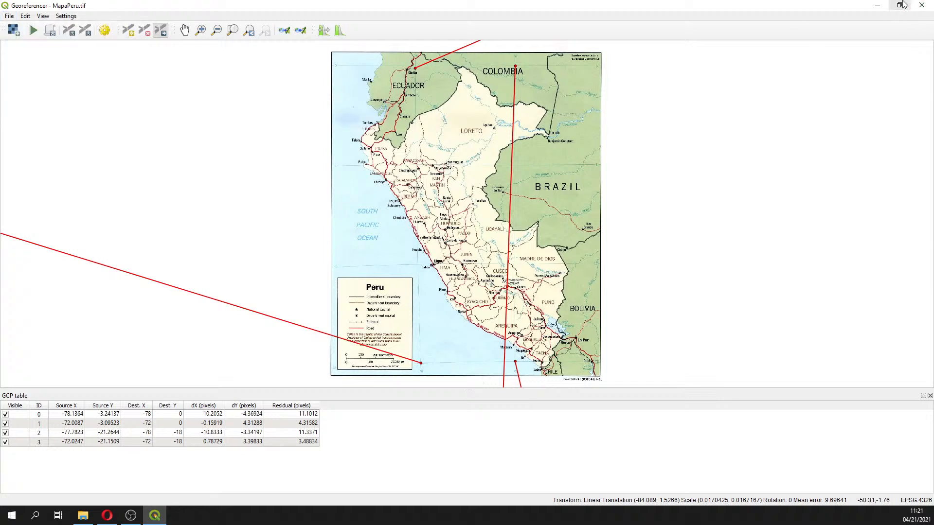
left_click(921, 5)
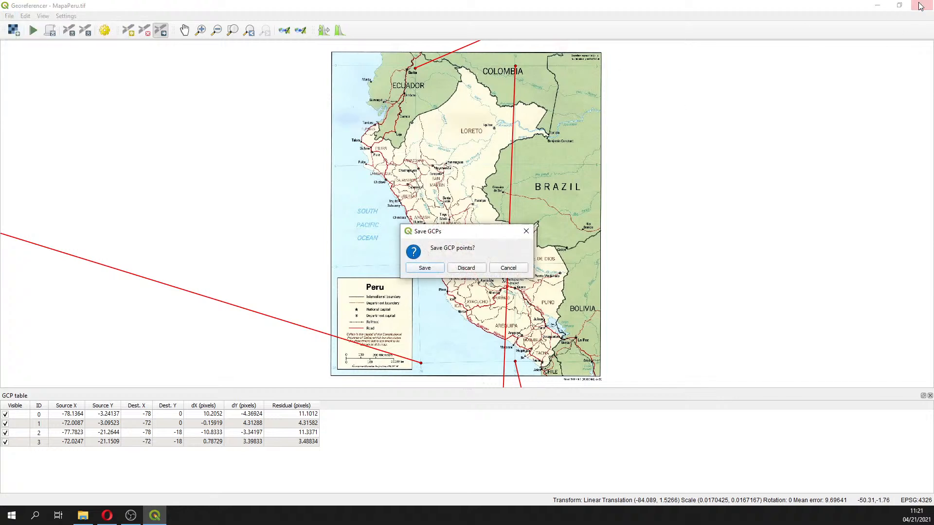
left_click(423, 269)
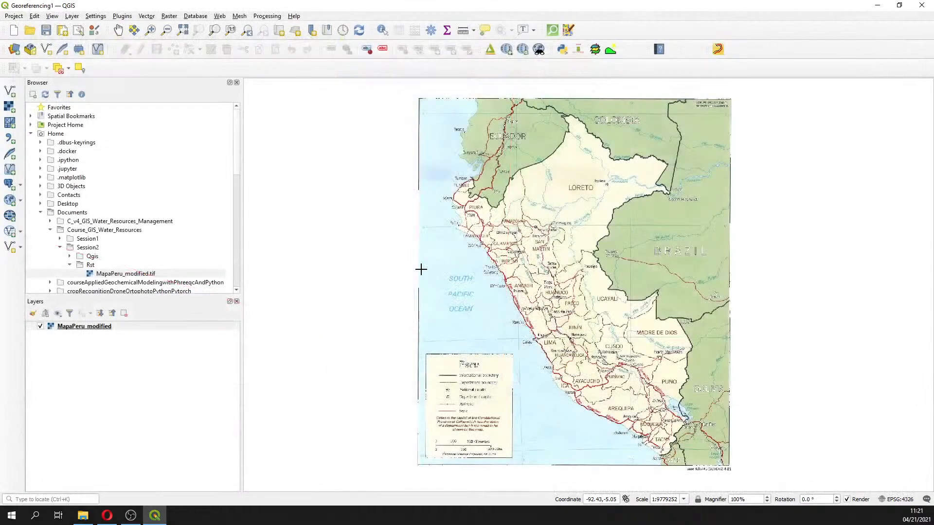
left_click(151, 17)
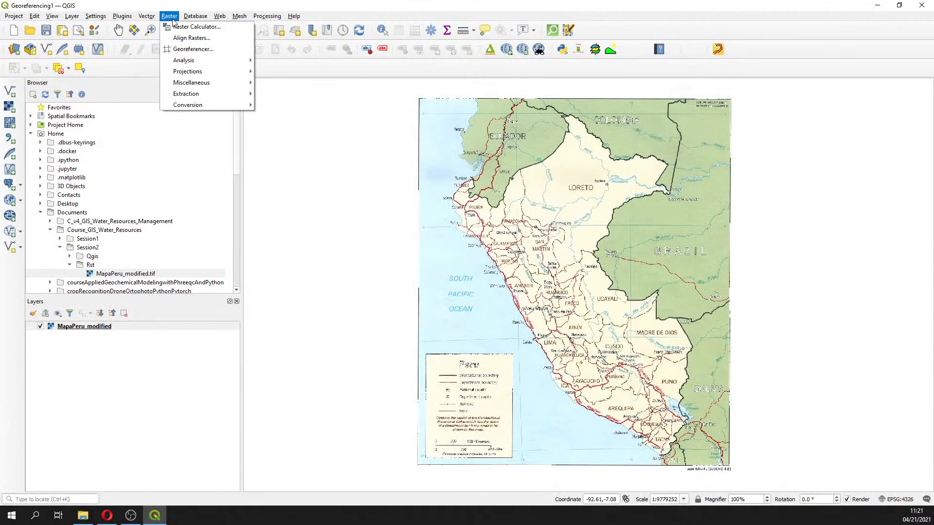
left_click(176, 47)
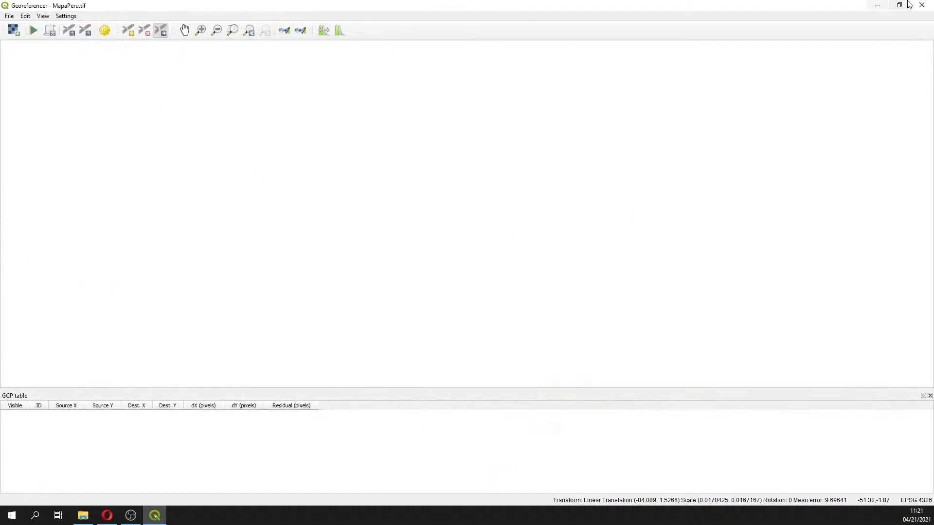
left_click(924, 6)
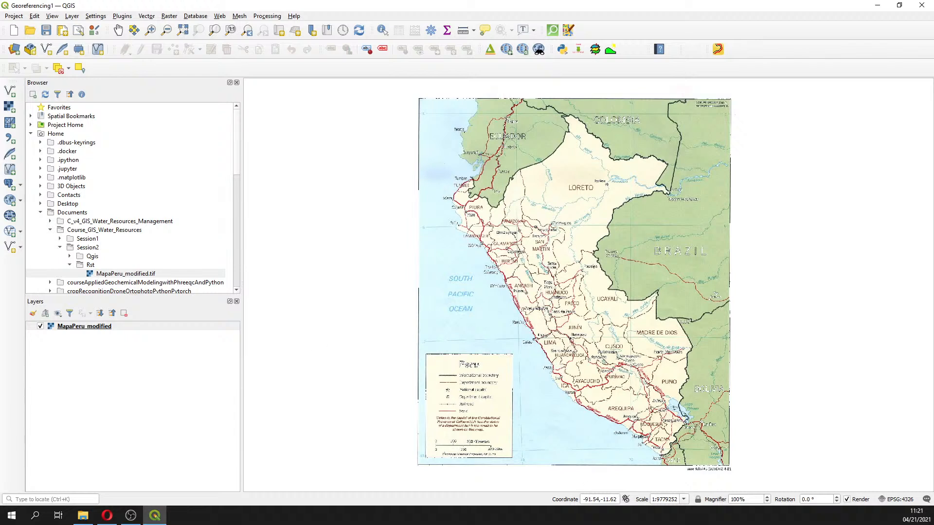
Save the QGIS project
key("alt+Tab")
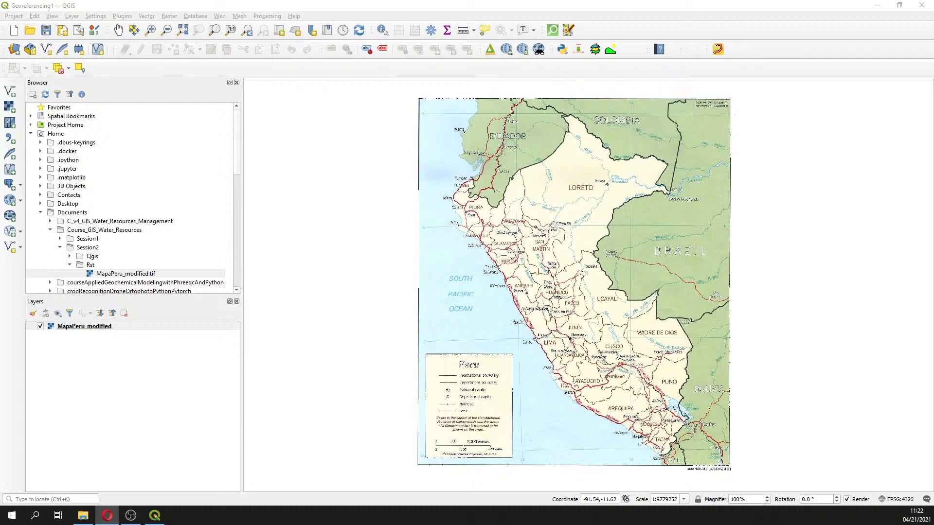
left_click(46, 31)
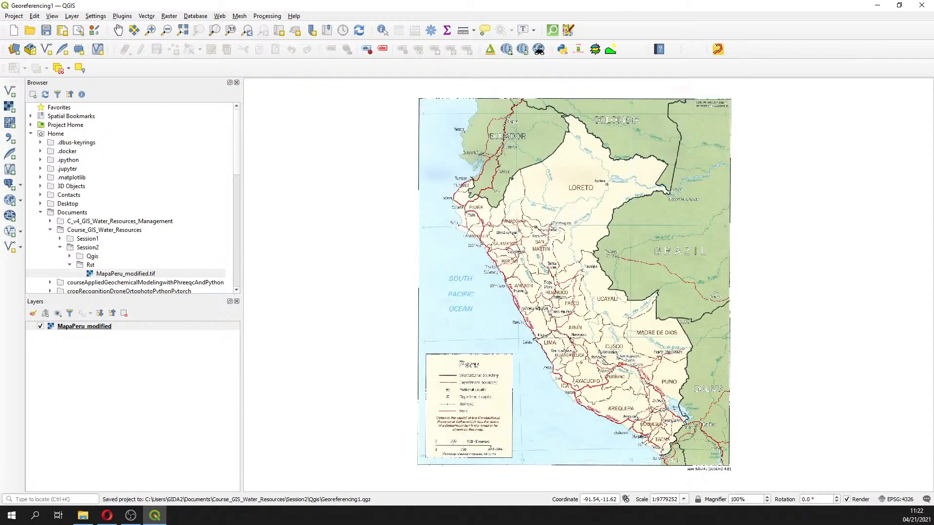
key("alt+Tab")
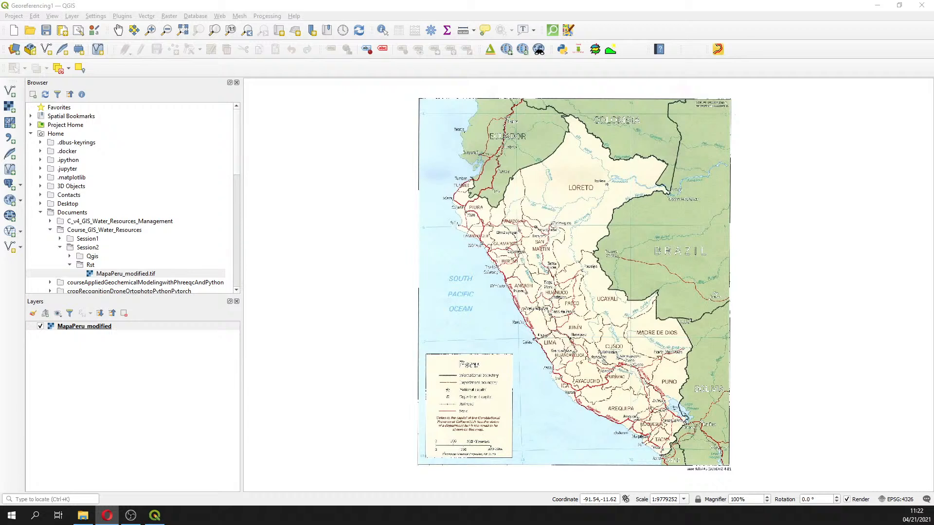
Start a new, empty QGIS project
left_click(14, 30)
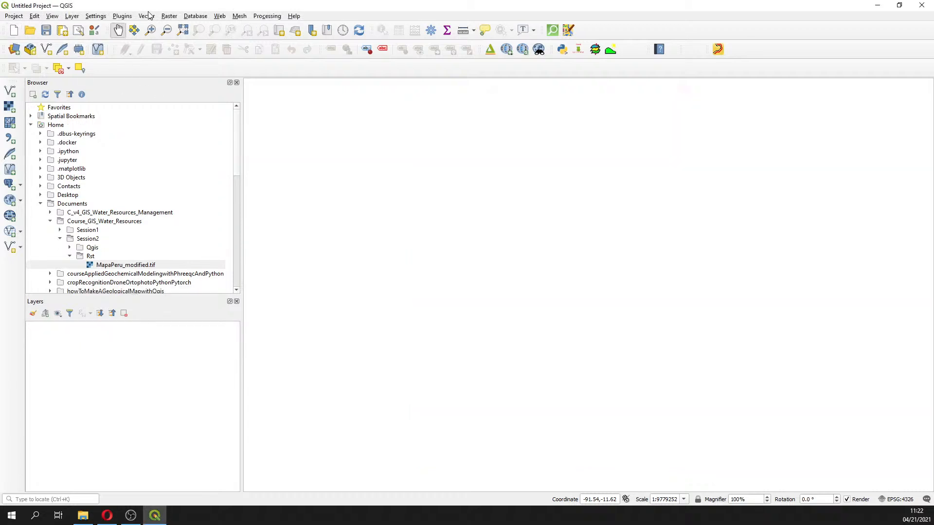
left_click(169, 16)
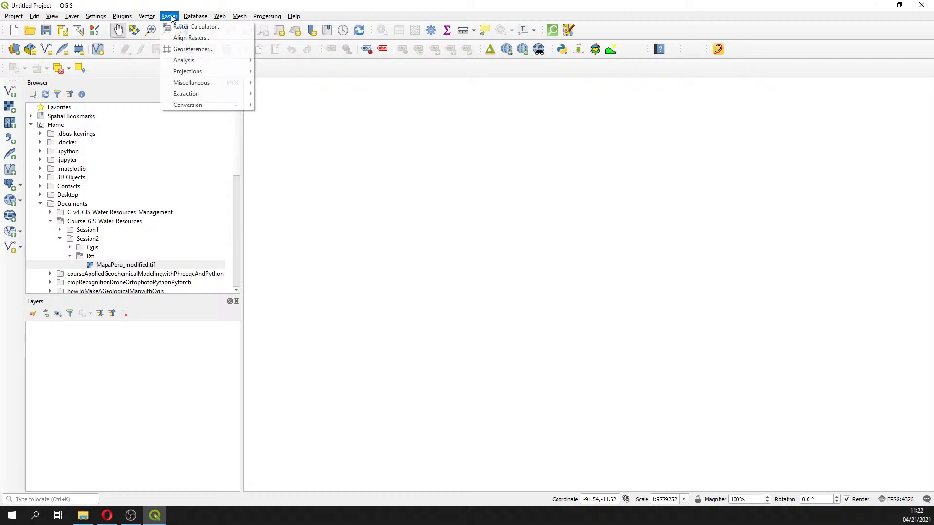
left_click(194, 49)
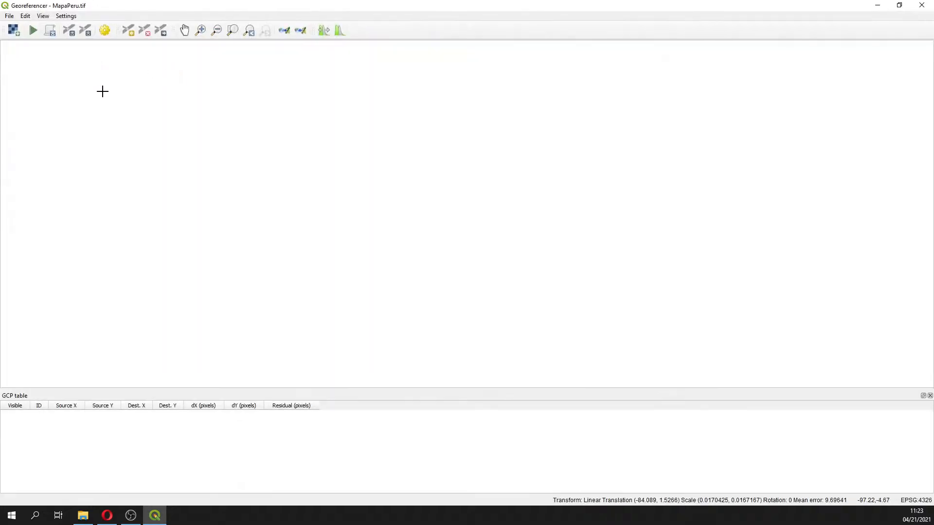
left_click(922, 5)
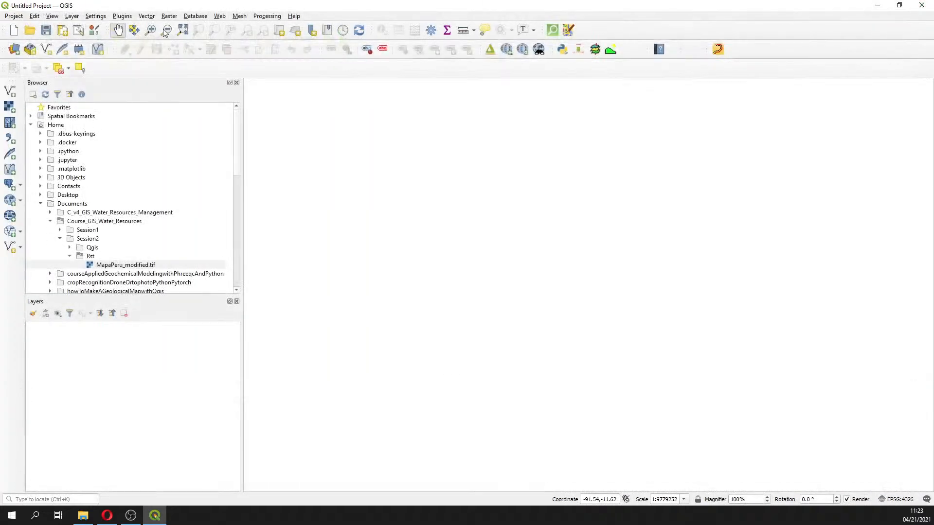
Reopen the Georeferencer and load the raster Mapa_provincia_lima from Session_2/Practice/Data/Jpg
left_click(171, 16)
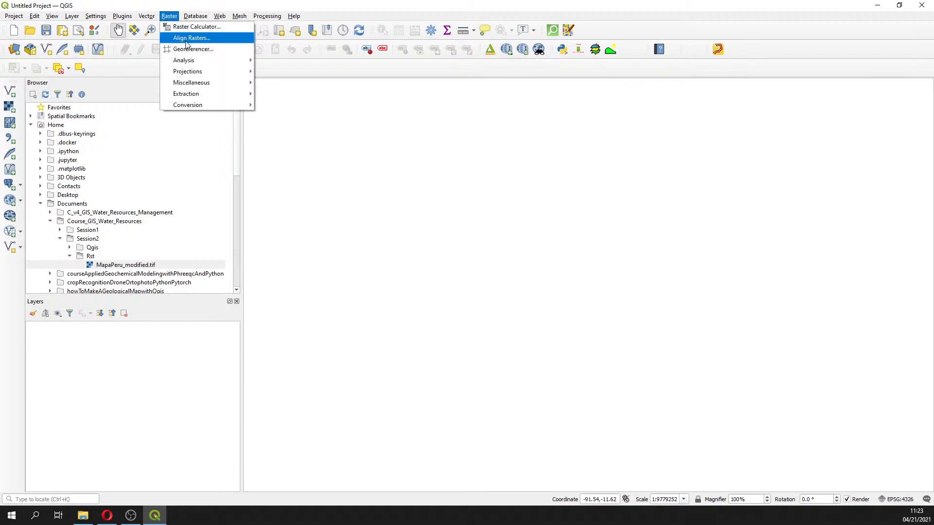
left_click(189, 49)
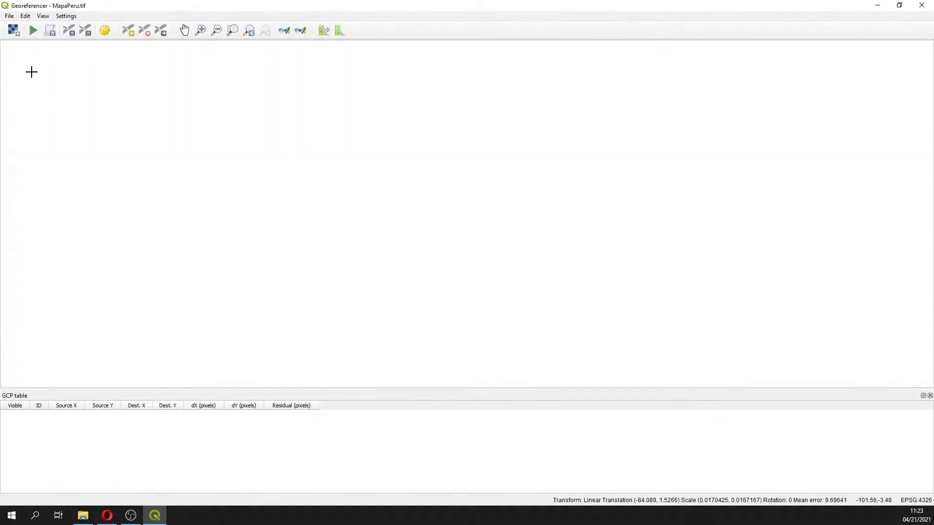
left_click(15, 37)
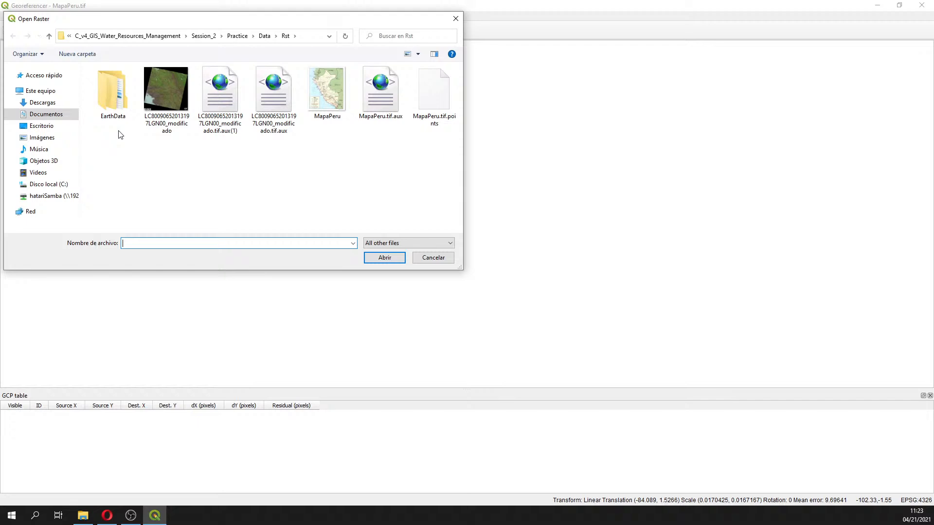
key("alt+Tab")
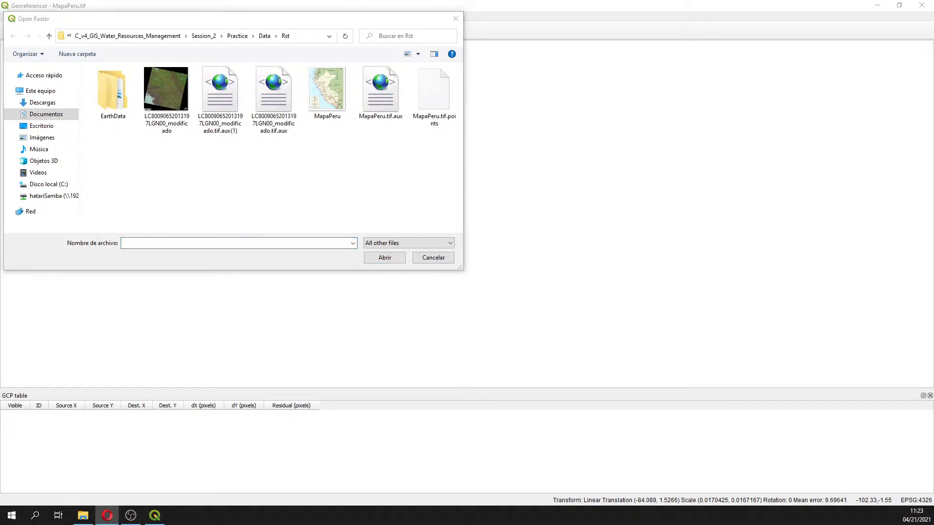
left_click(264, 36)
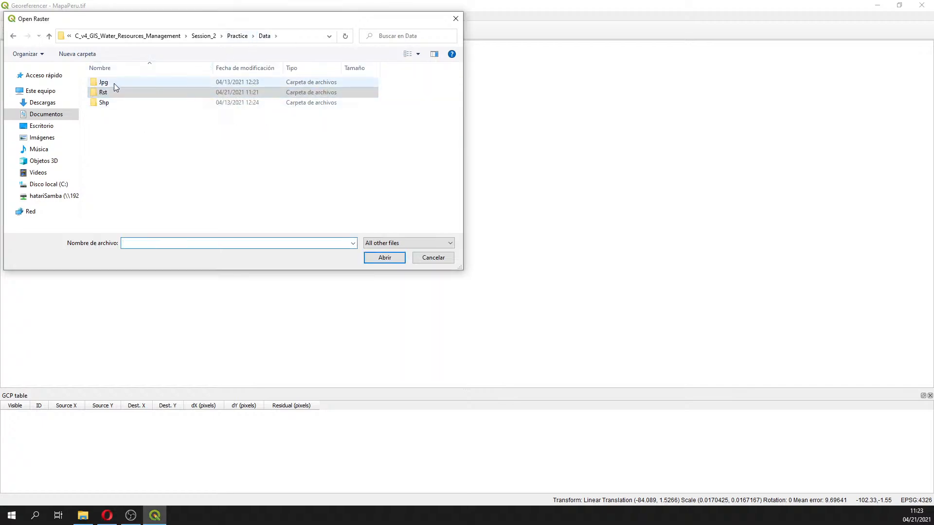
double_click(103, 83)
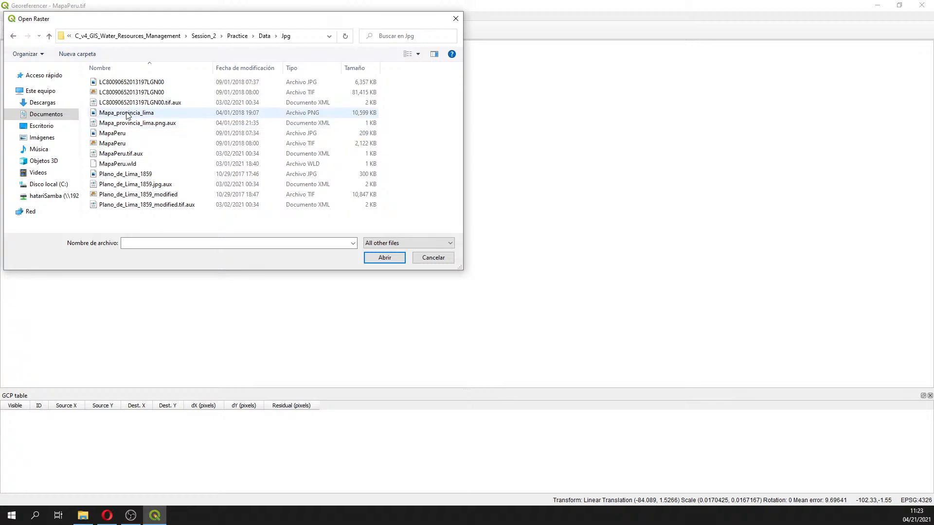
left_click(109, 113)
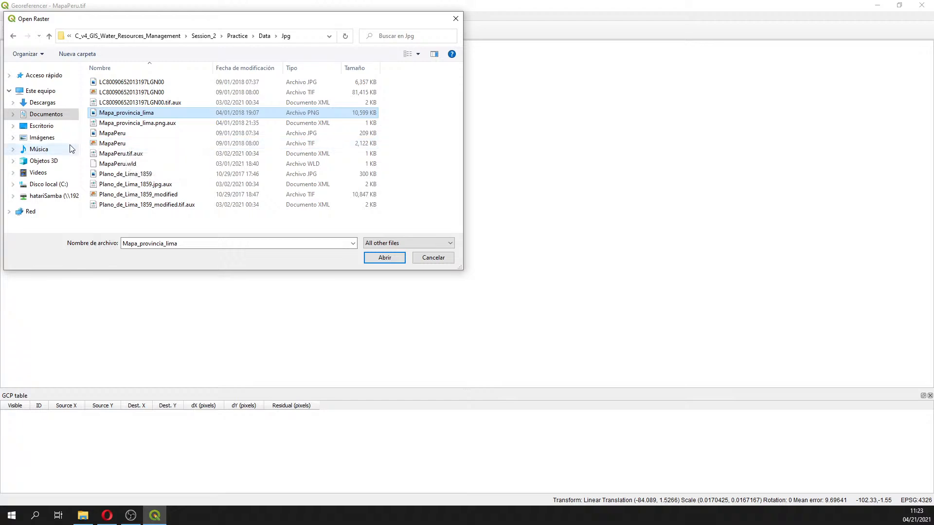
double_click(143, 114)
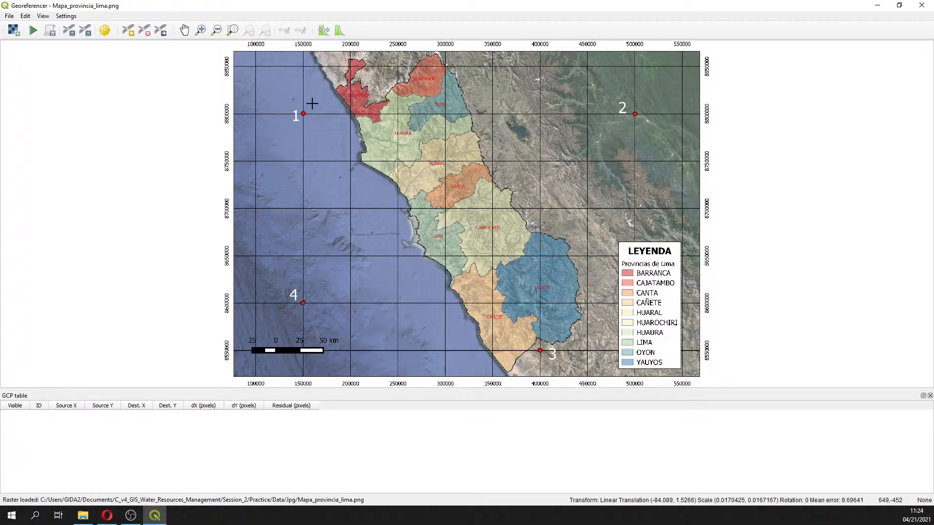
Add a control point at grid intersection 1 with X/East 150000 and Y/North 8800000
left_click(199, 31)
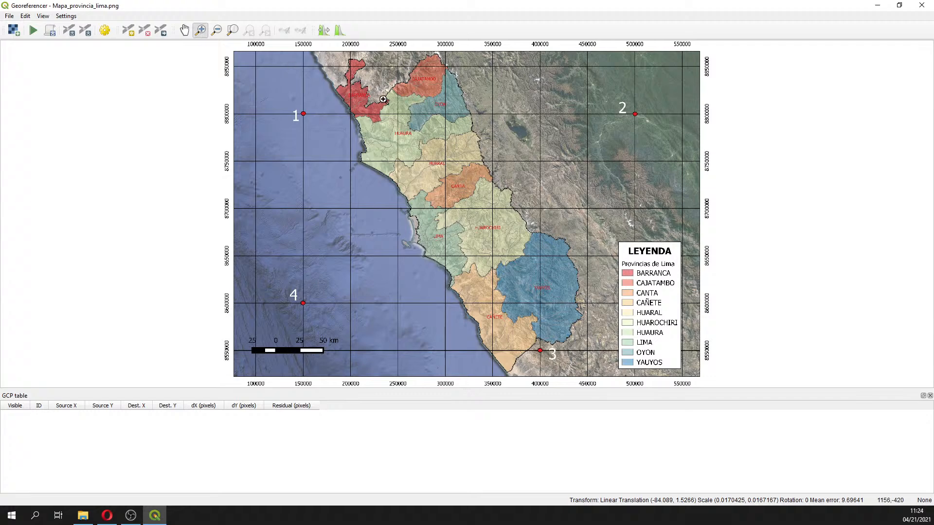
left_click_drag(261, 61, 377, 170)
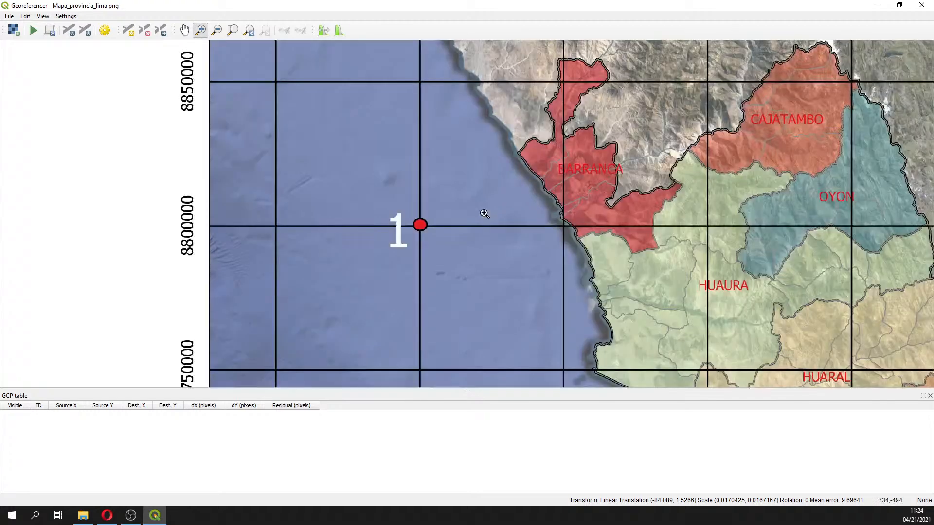
left_click(128, 31)
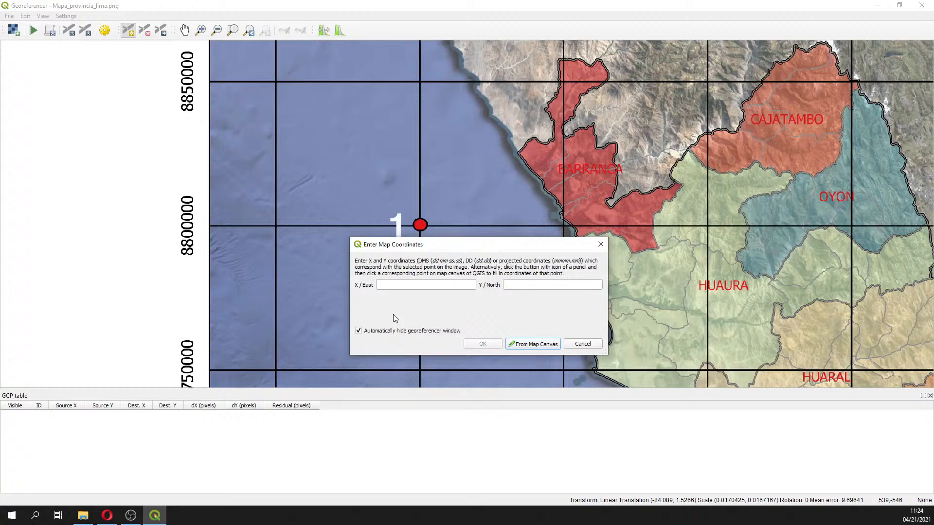
left_click(402, 285)
type("150000")
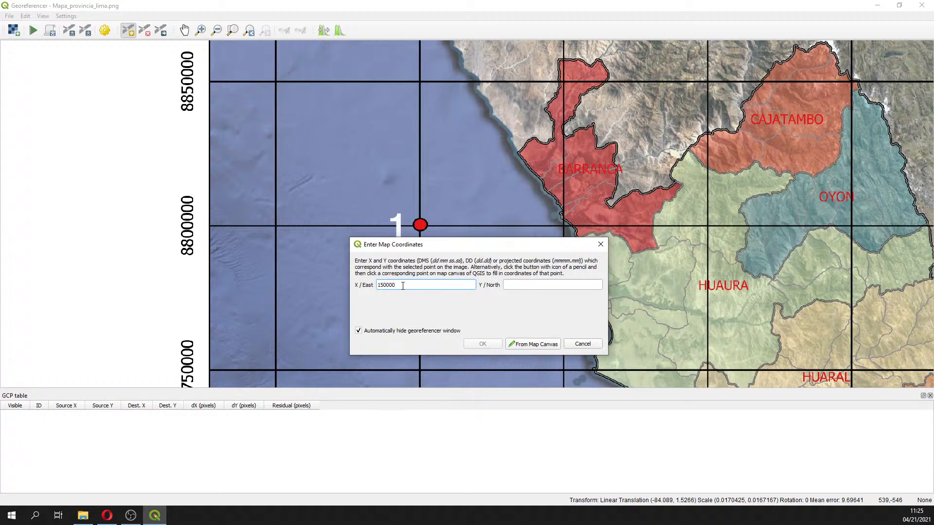
left_click(526, 285)
type("8800000")
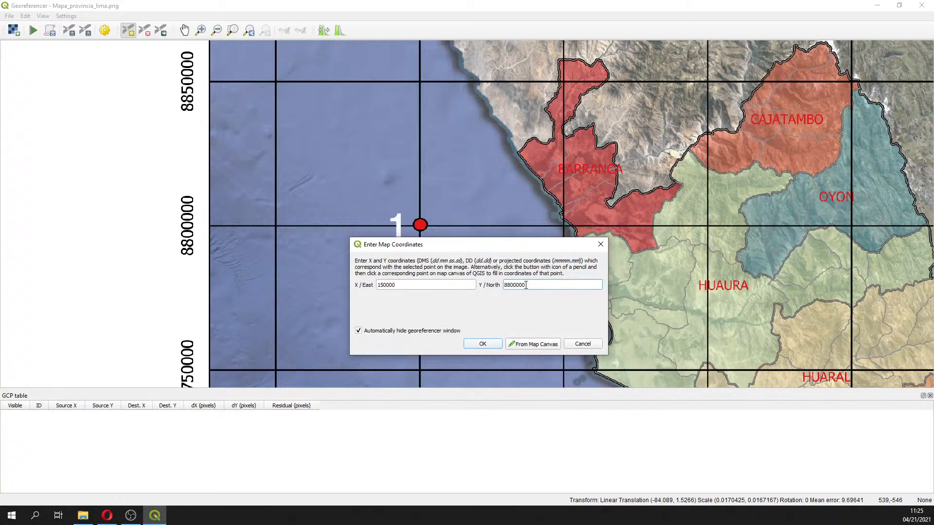
mouse_move(514, 285)
left_mouse_down()
mouse_move(502, 284)
mouse_move(525, 285)
left_mouse_up()
mouse_move(381, 285)
left_mouse_down()
mouse_move(371, 286)
mouse_move(385, 286)
left_mouse_up()
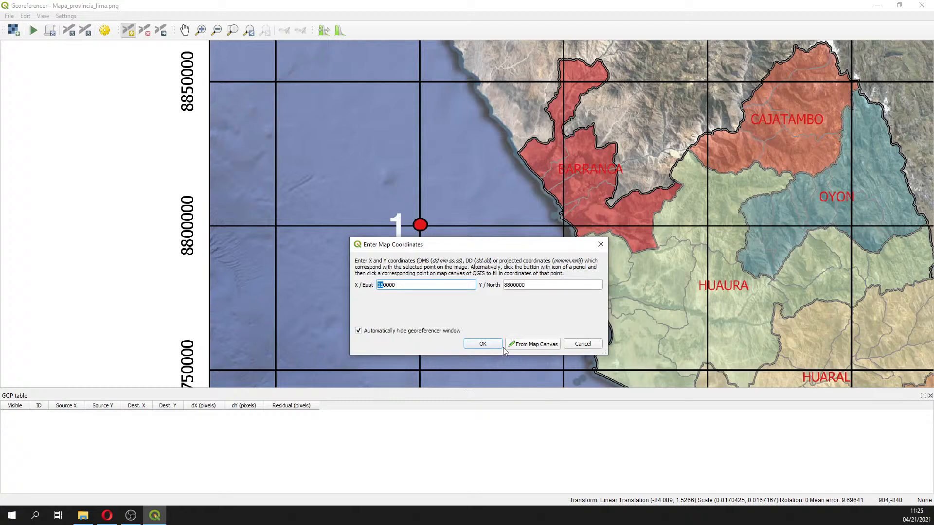
left_click(483, 344)
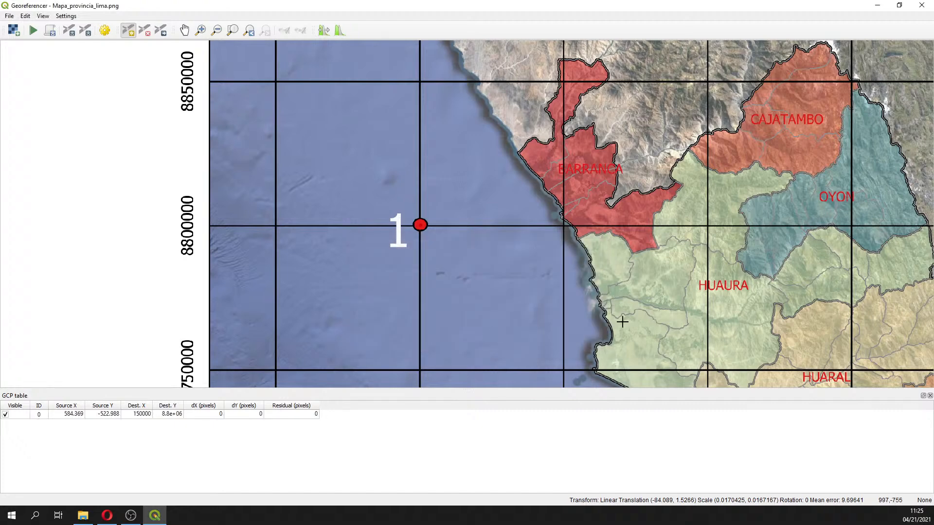
Add a control point at grid intersection 2 with X/East 500000 and Y/North 8800000
scroll(787, 299, "down", 1)
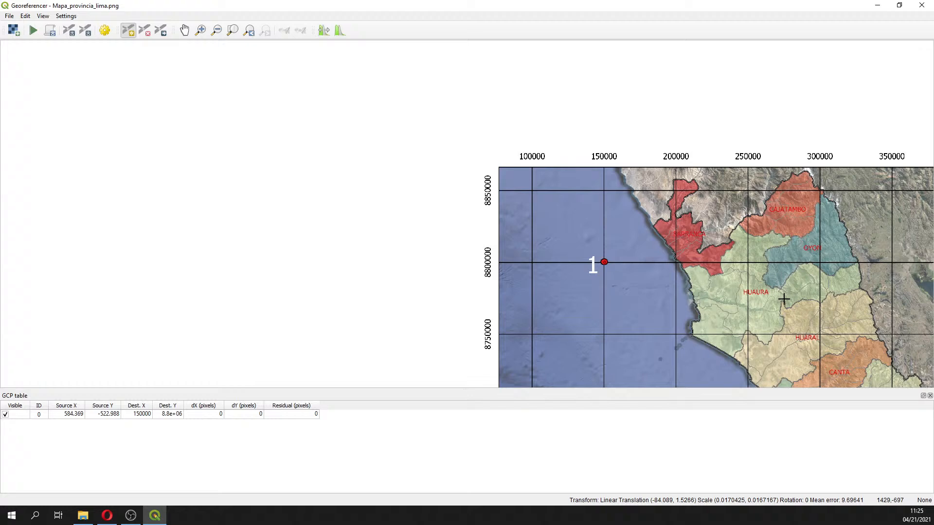
left_click(185, 32)
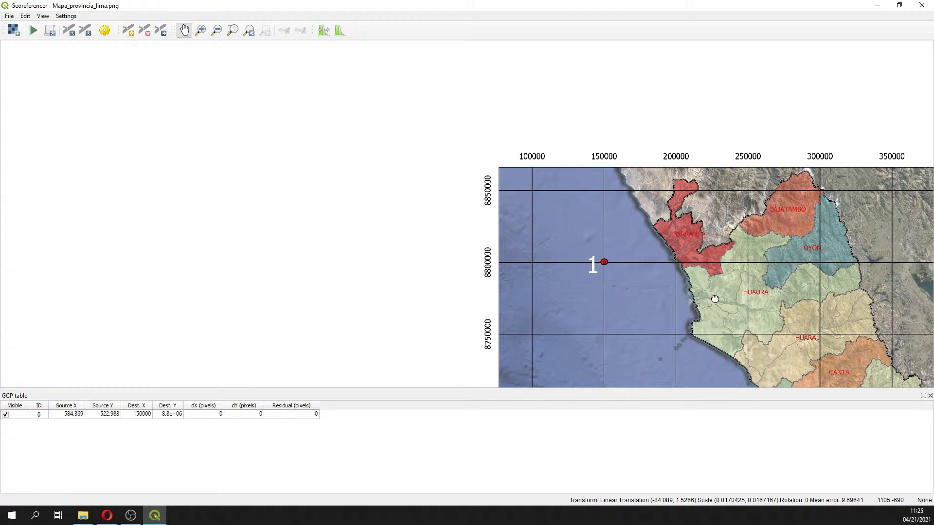
left_click_drag(715, 296, 385, 255)
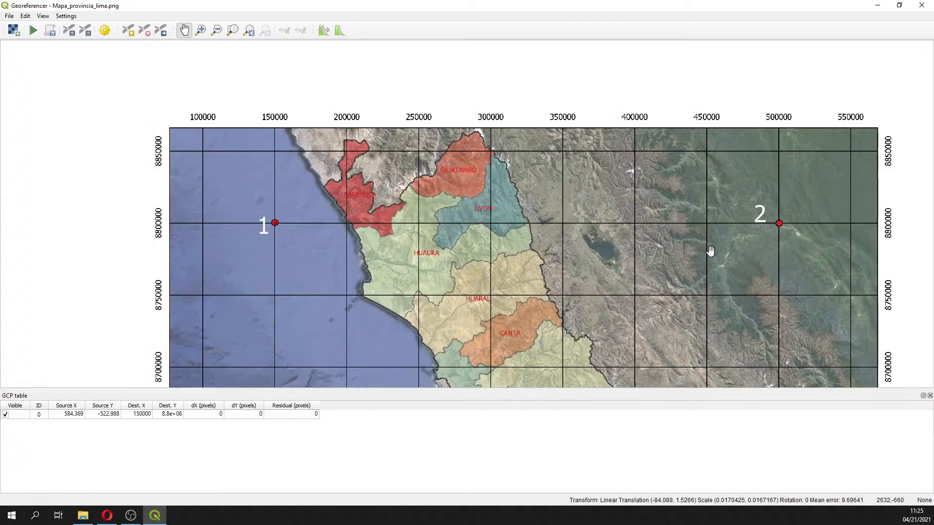
scroll(711, 250, "down", 1)
scroll(710, 250, "up", 1)
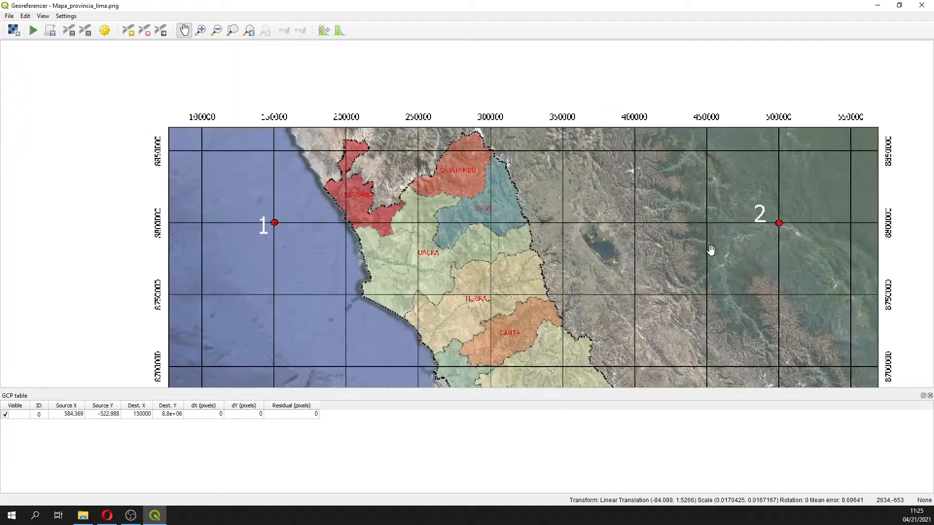
left_click_drag(706, 251, 386, 272)
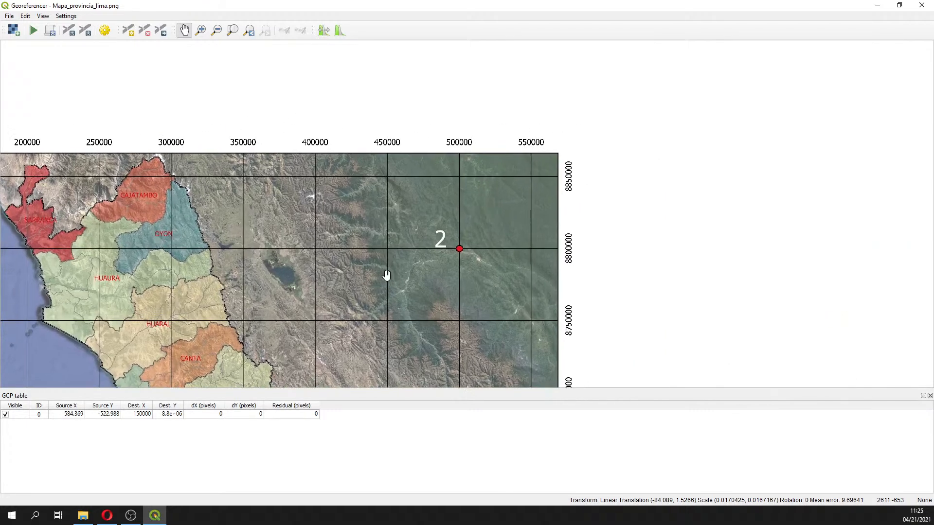
scroll(476, 262, "up", 1)
scroll(453, 248, "up", 1)
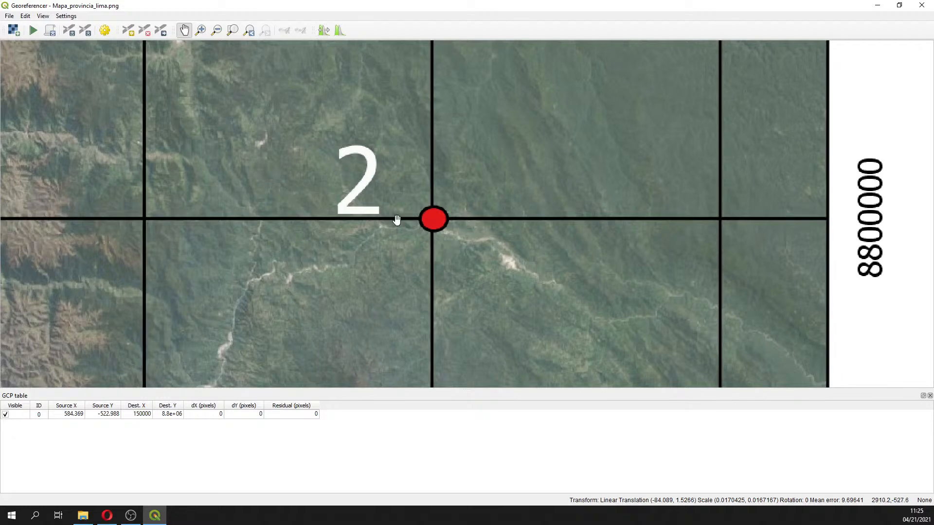
left_click(128, 30)
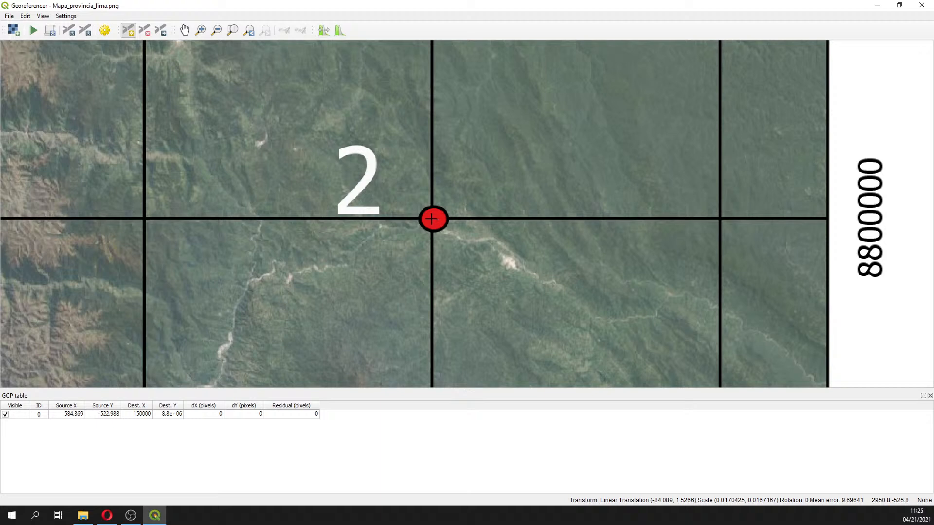
left_click(431, 219)
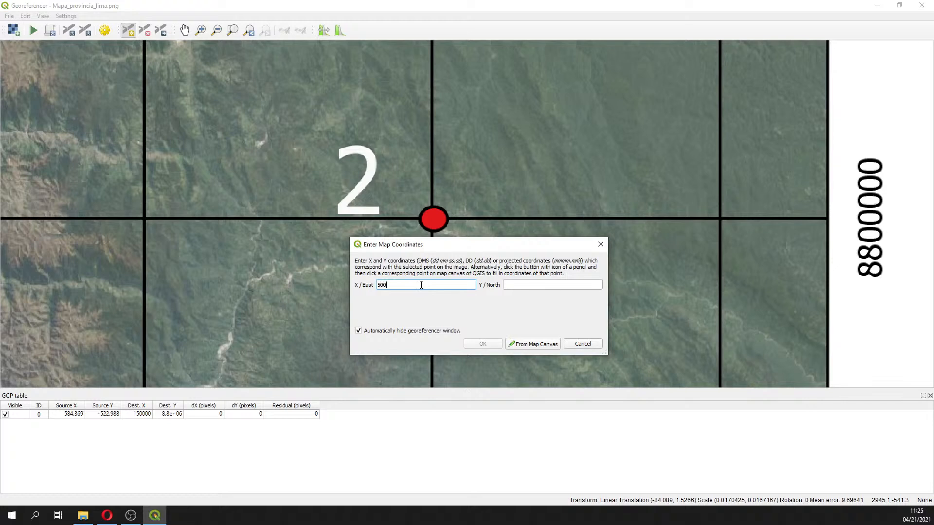
type("500000")
left_click(518, 286)
type("8")
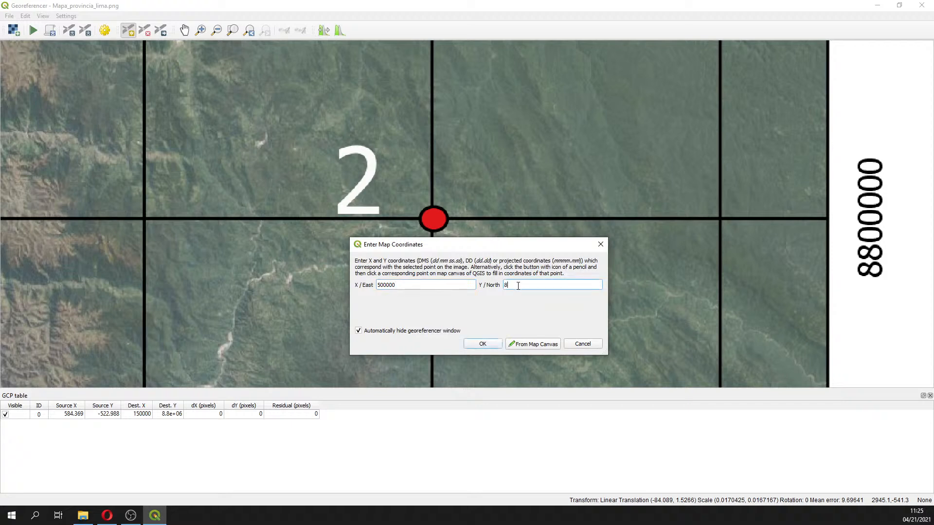
type("800000")
left_click_drag(518, 285, 507, 285)
left_click(495, 341)
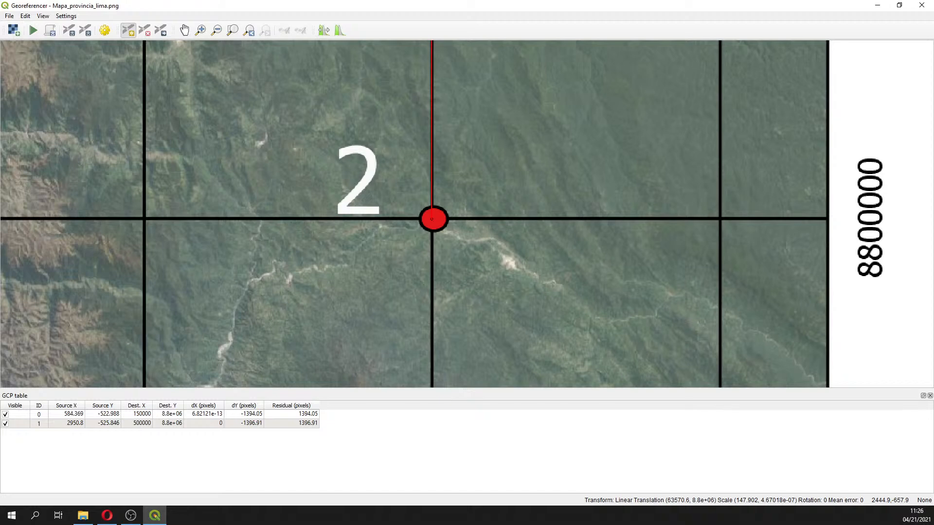
Add a control point at grid intersection 3 with X/East 400000 and Y/North 8550000
key("alt+Tab")
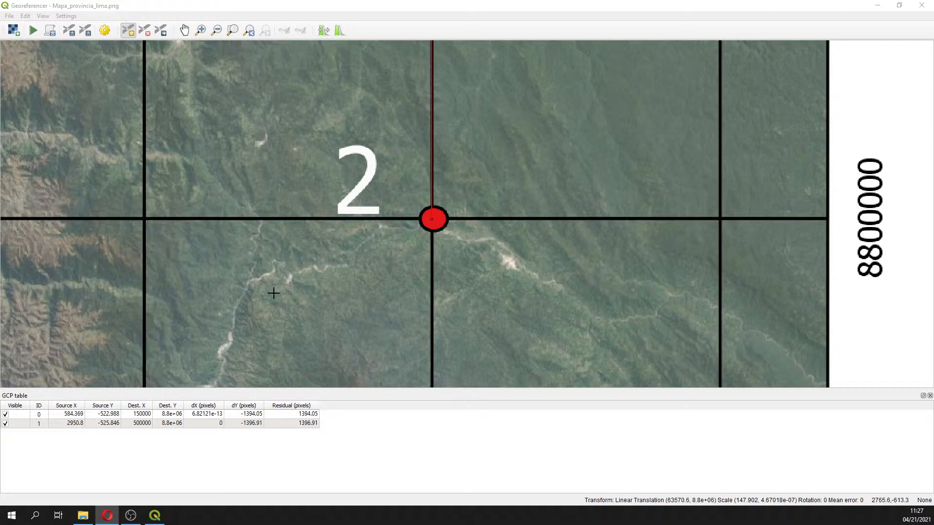
left_click(233, 31)
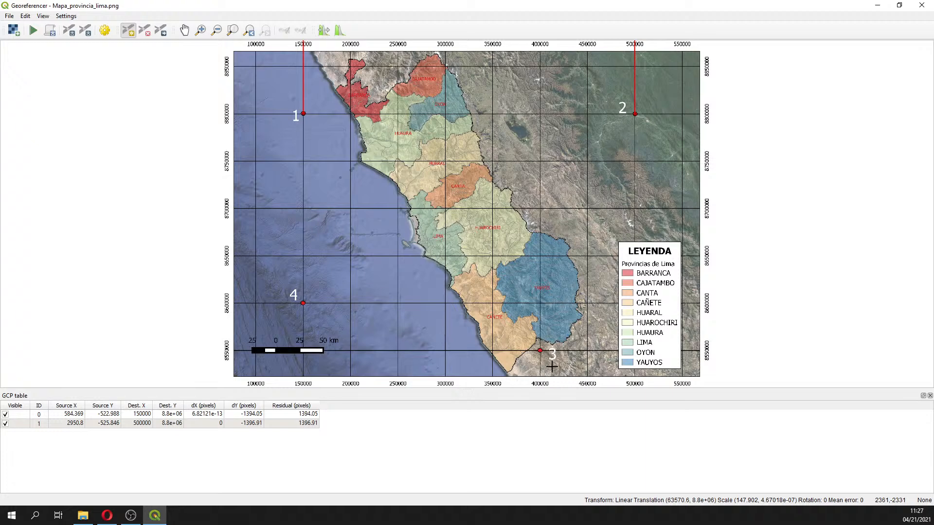
left_click(196, 32)
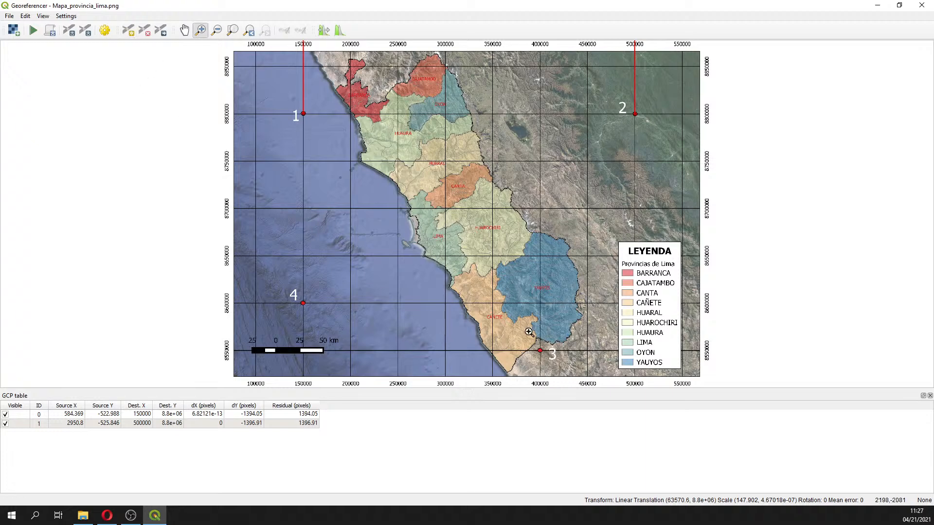
left_click_drag(520, 329, 565, 369)
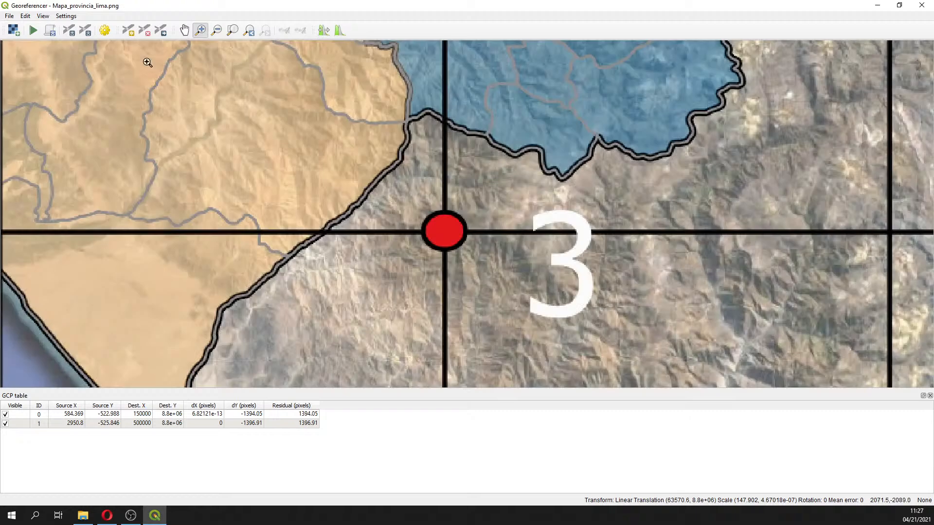
left_click(128, 30)
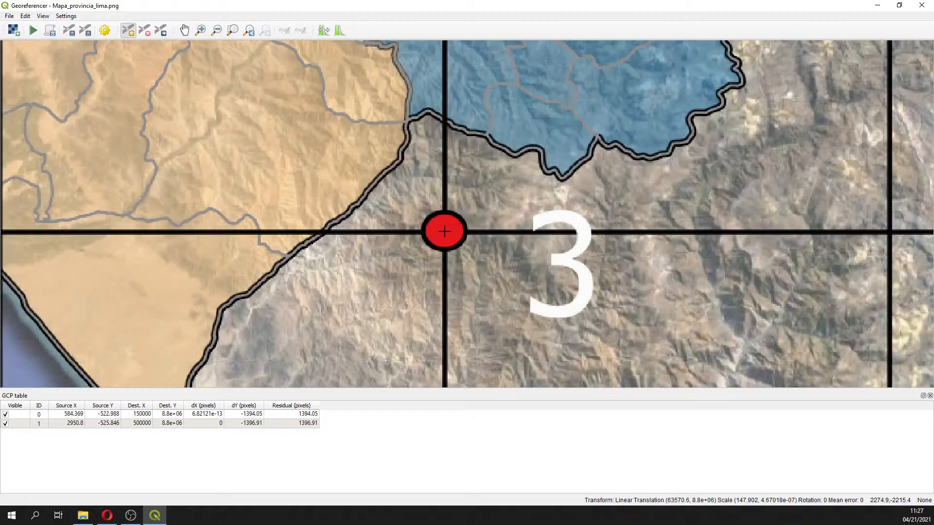
left_click(444, 231)
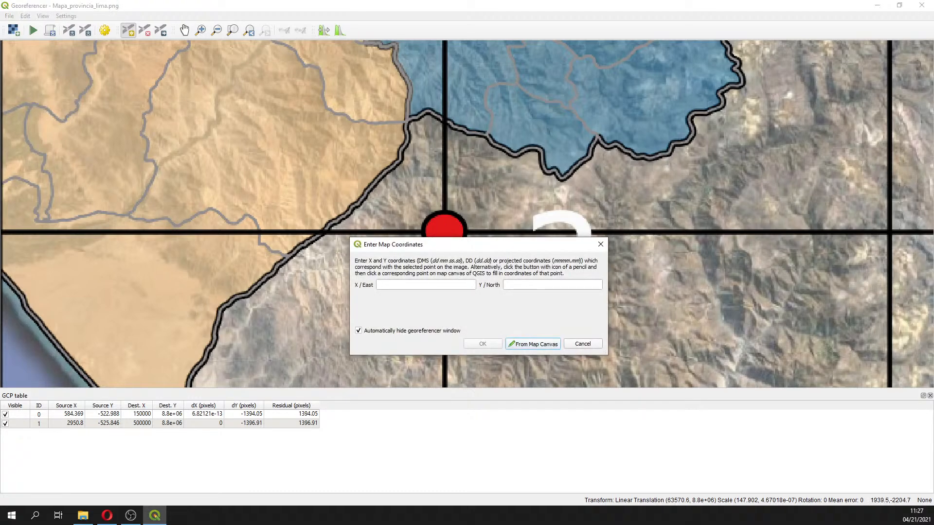
key("alt+Tab")
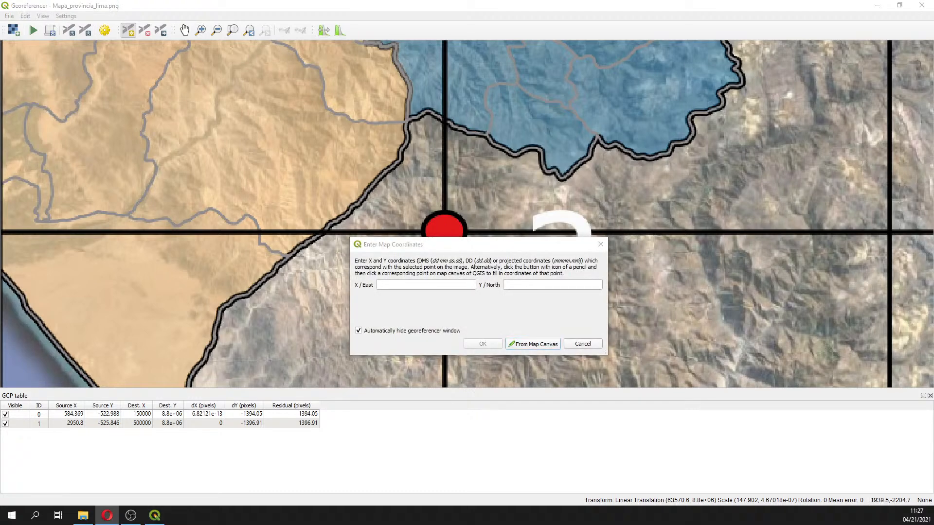
left_click(421, 285)
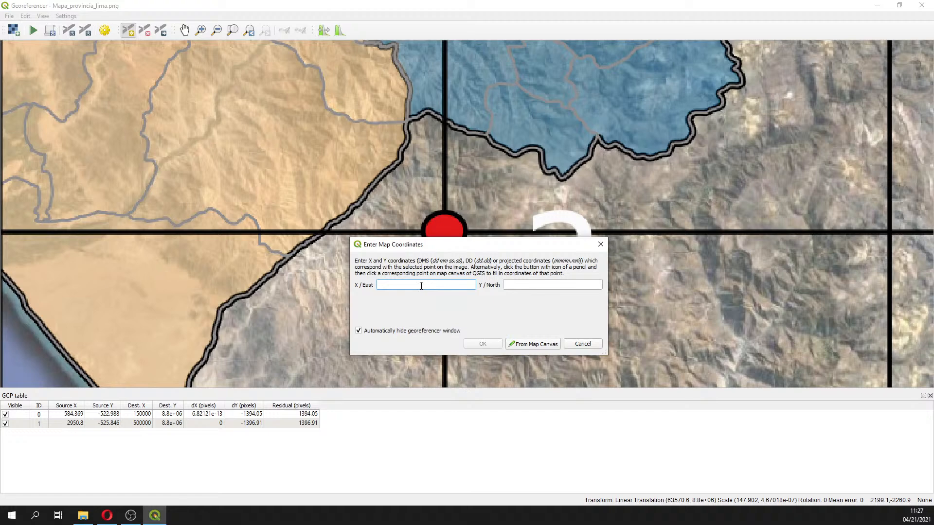
type("400000")
left_click(530, 285)
type("8")
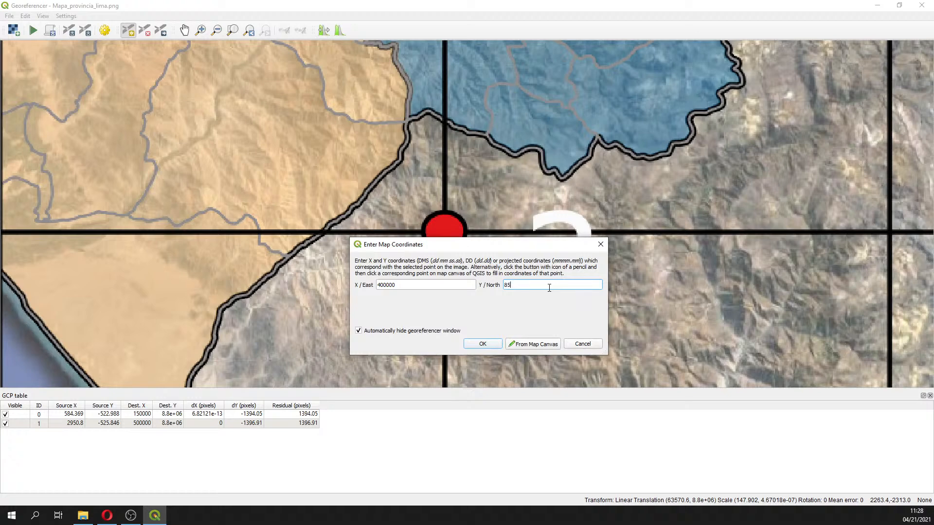
type("50000")
left_click_drag(516, 286, 509, 286)
left_click(488, 346)
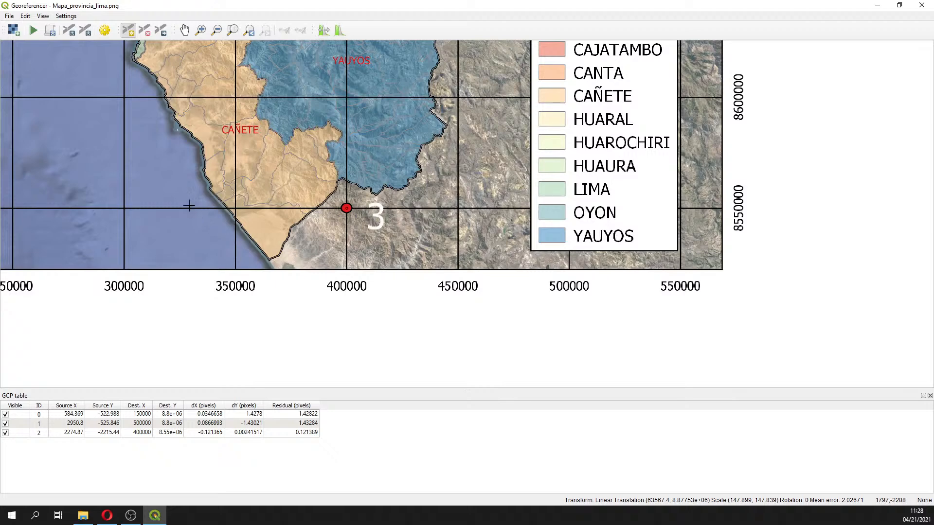
Add a control point at grid intersection 4 with X/East 150000 and Y/North 8600000
left_click(184, 32)
left_click_drag(178, 135, 681, 138)
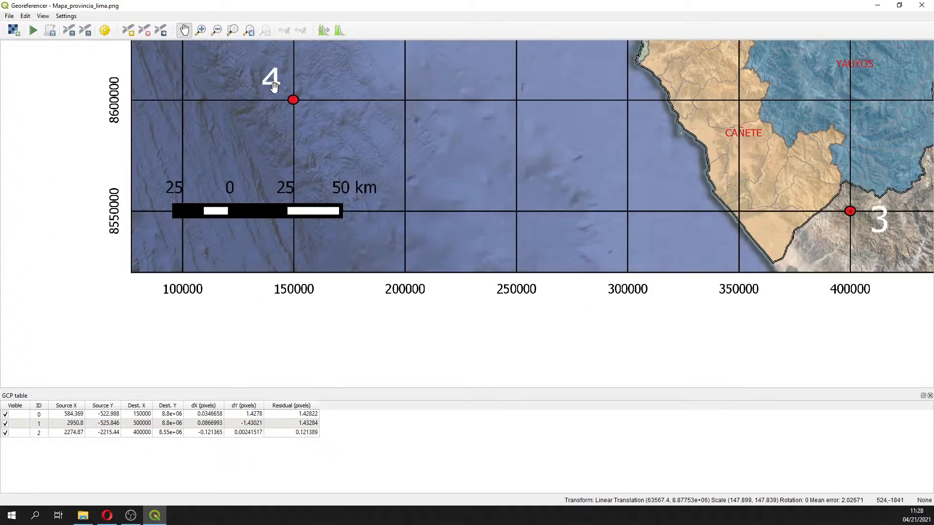
left_click_drag(274, 87, 314, 160)
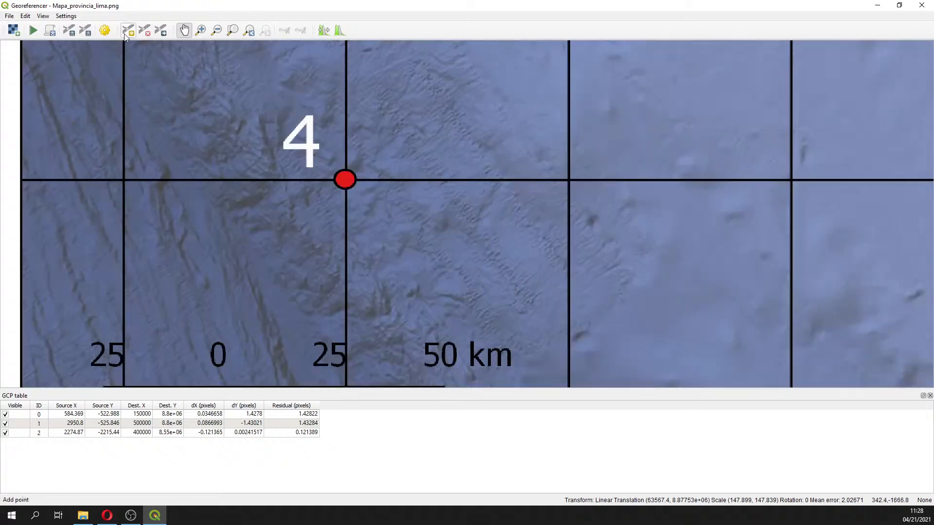
left_click(128, 30)
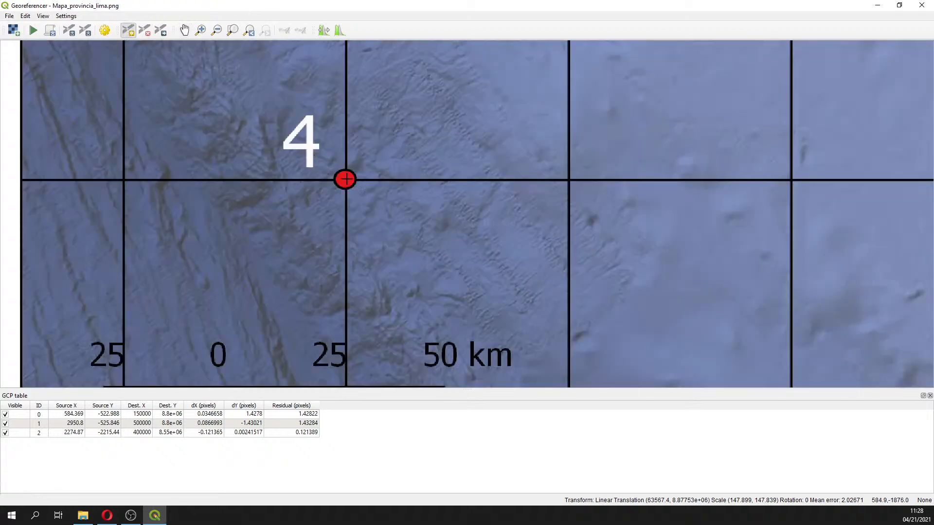
left_click(345, 180)
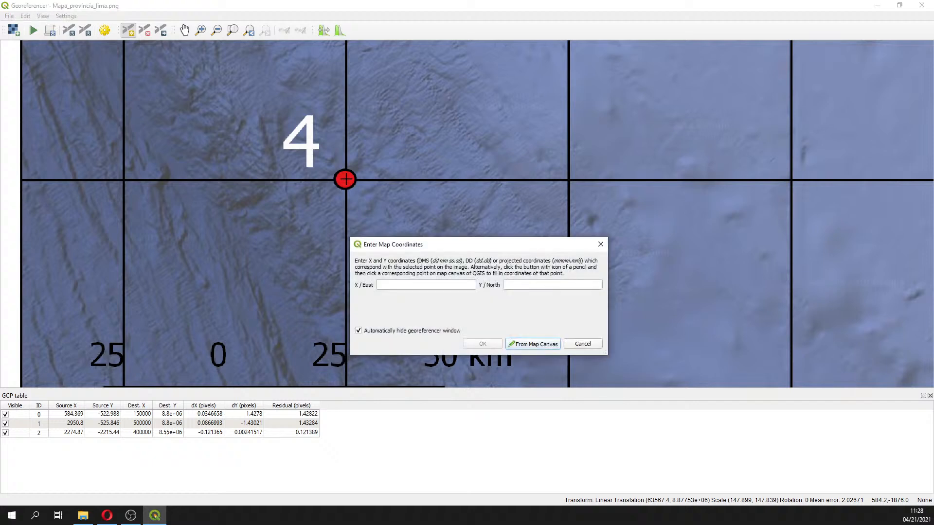
left_click(389, 286)
type("150000")
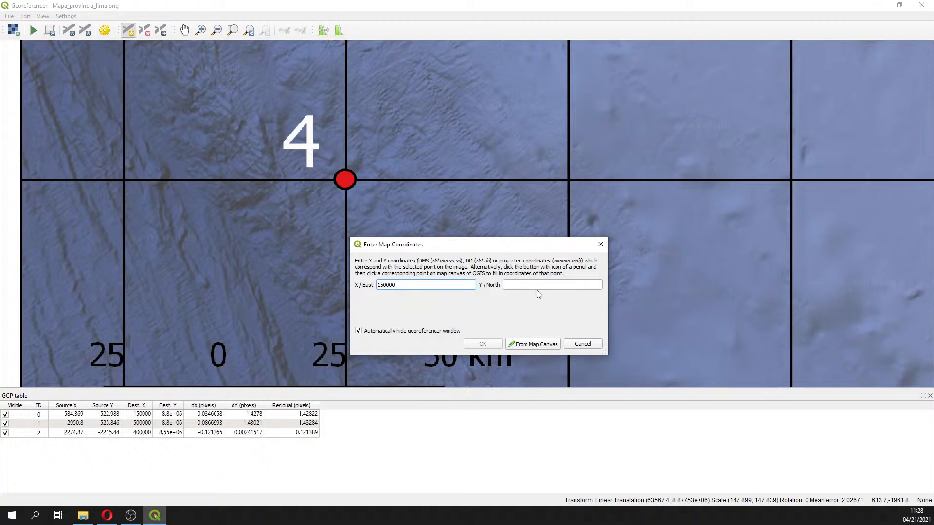
left_click(562, 284)
type("8600000")
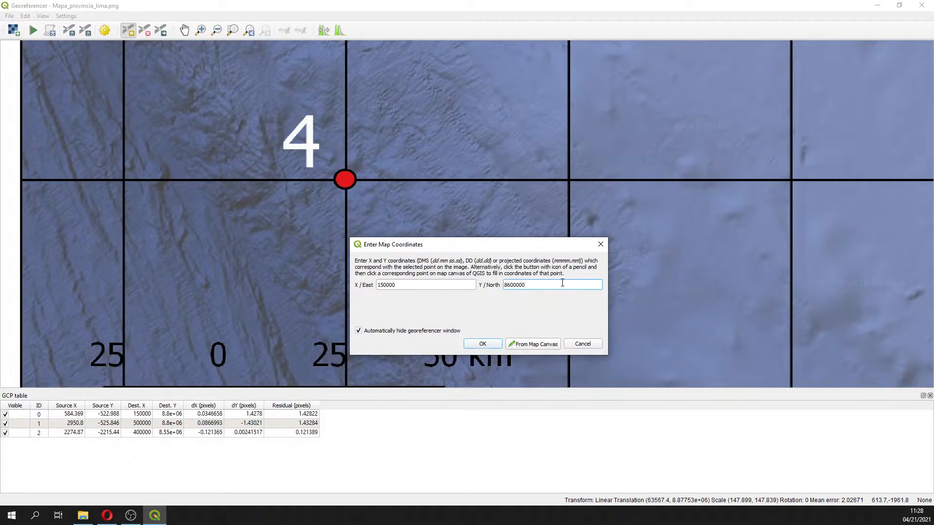
left_click_drag(386, 284, 525, 285)
key("alt+Tab")
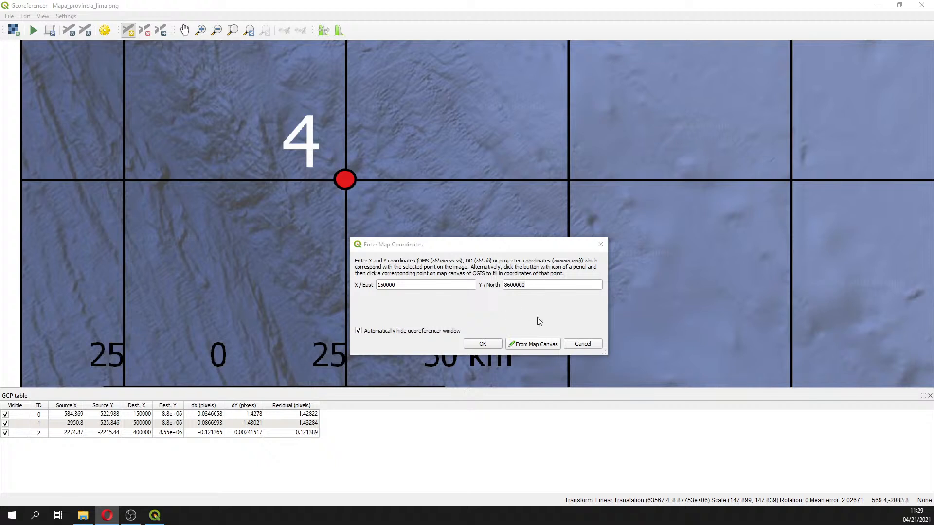
left_click(482, 344)
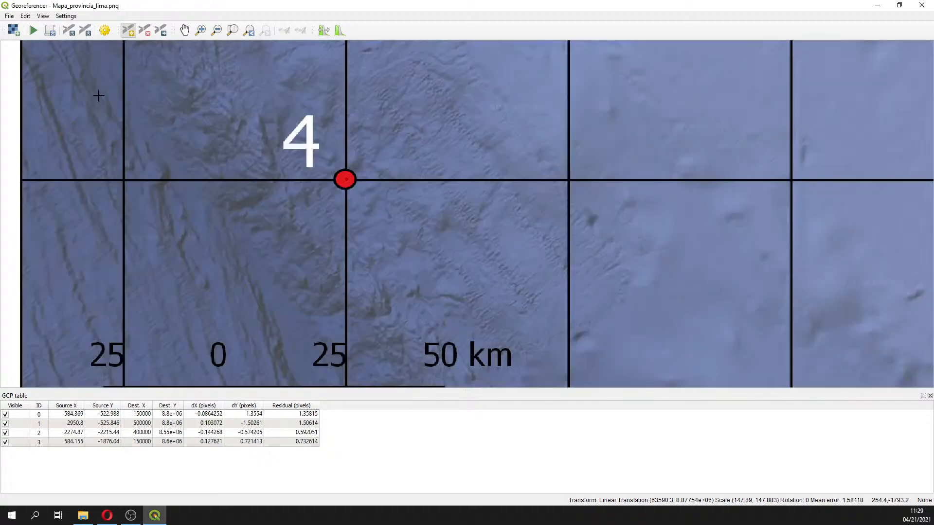
Set the transformation's target SRS to EPSG:32718 - WGS 84 / UTM zone 18S
left_click(232, 30)
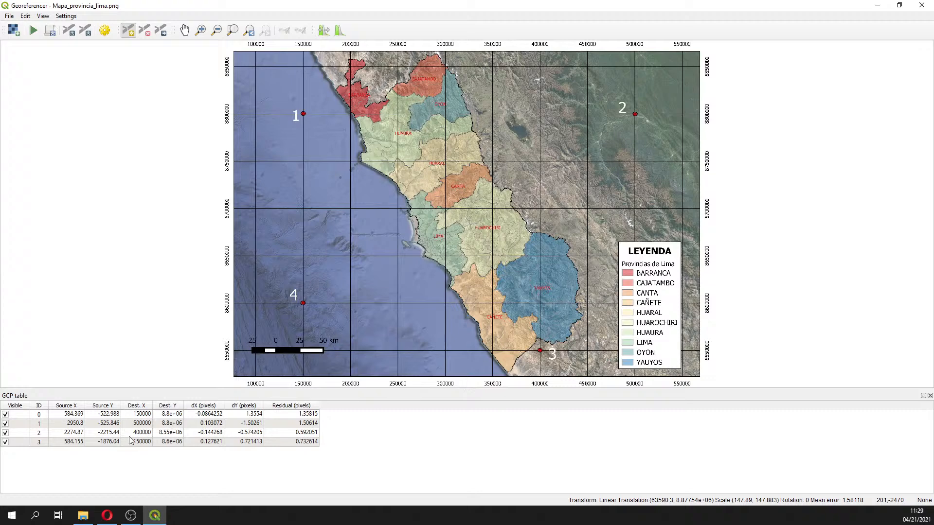
mouse_move(183, 405)
left_mouse_down()
mouse_move(226, 405)
mouse_move(183, 406)
left_mouse_up()
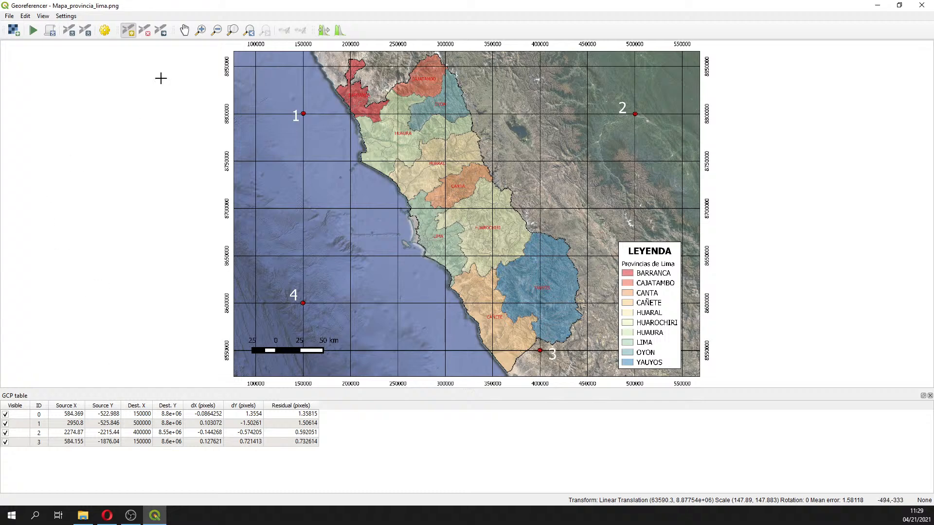
left_click(105, 31)
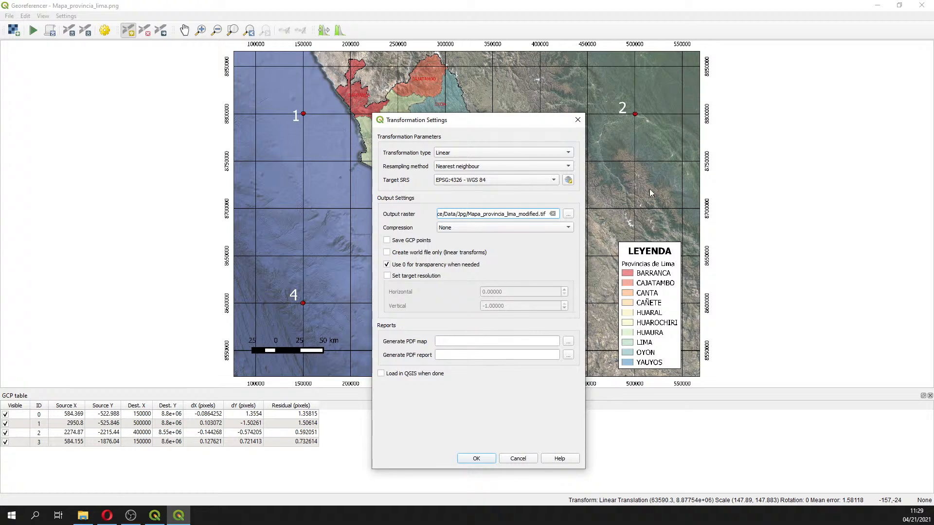
left_click(567, 181)
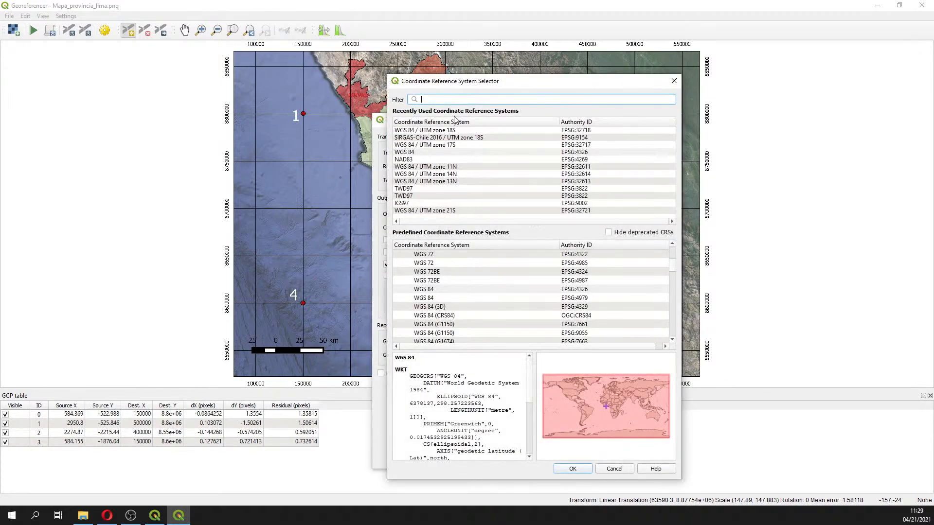
type("32")
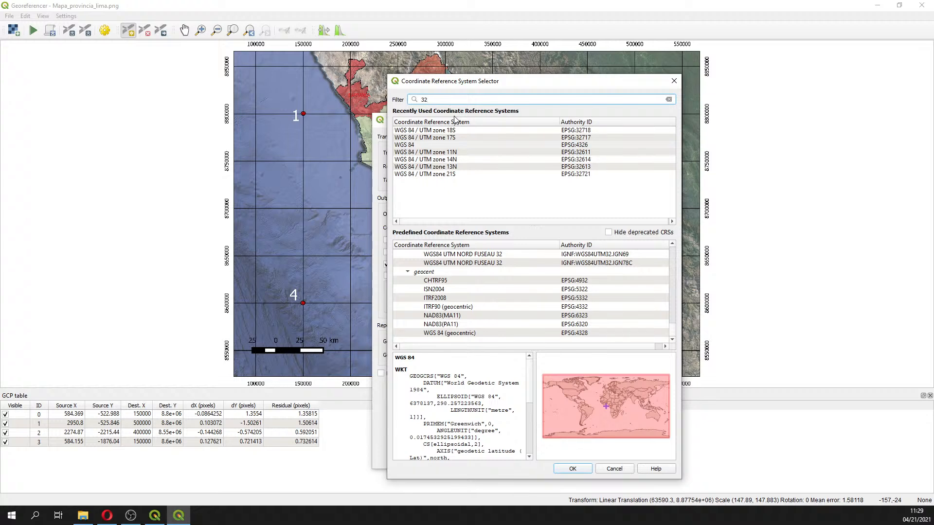
type("6")
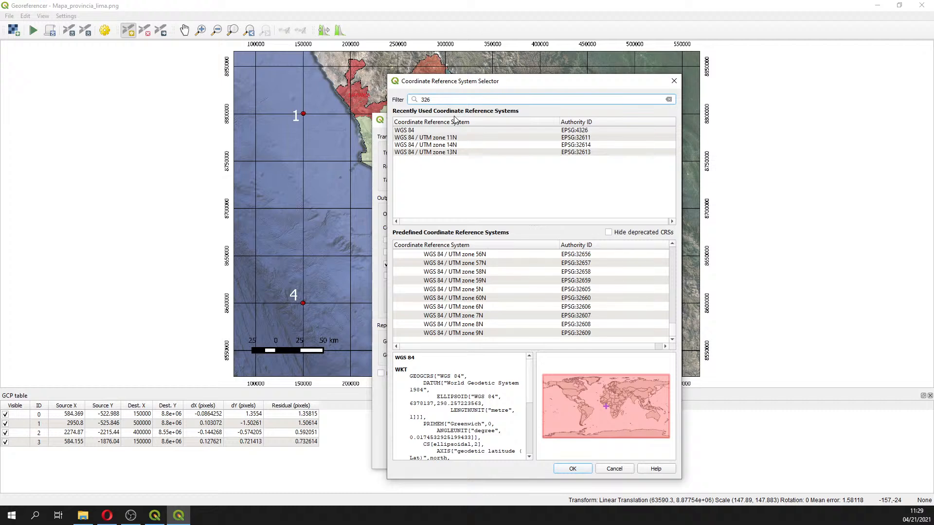
key("BackSpace")
type("7")
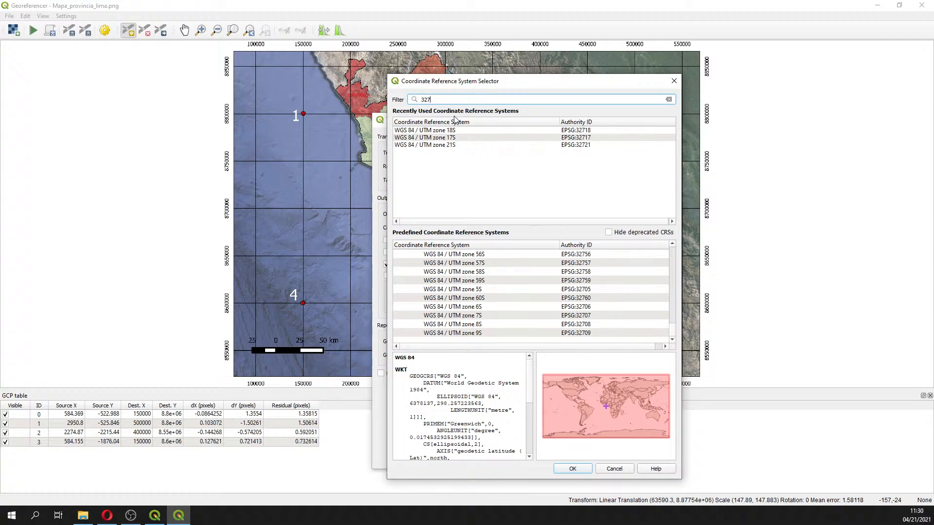
key("BackSpace")
type("6")
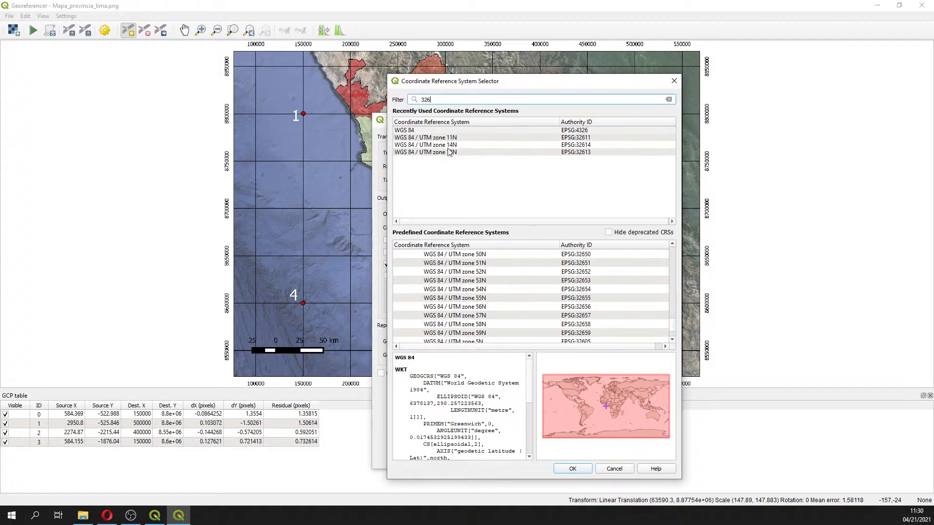
key("BackSpace")
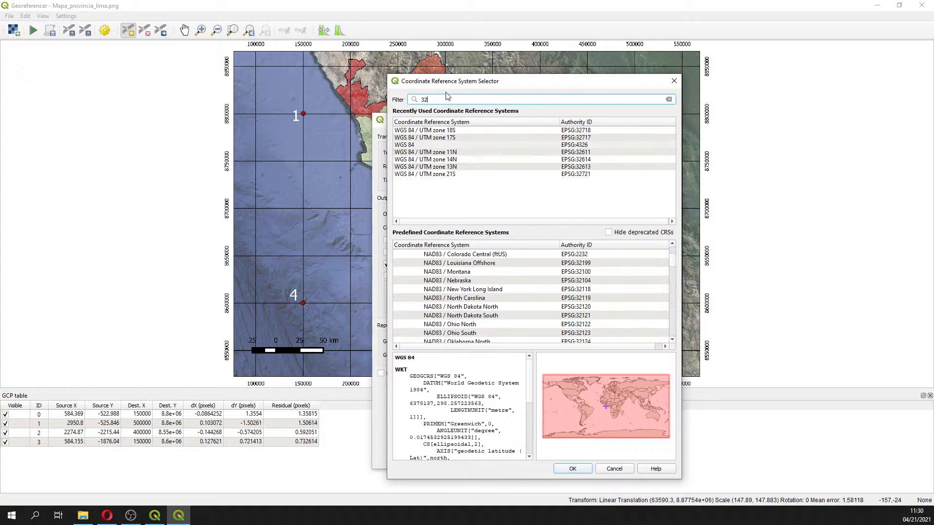
type("7")
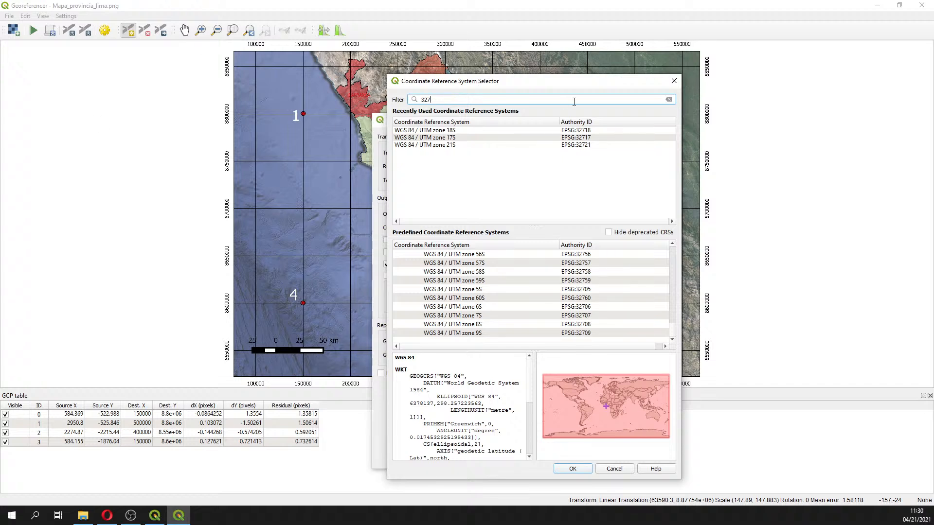
type("18")
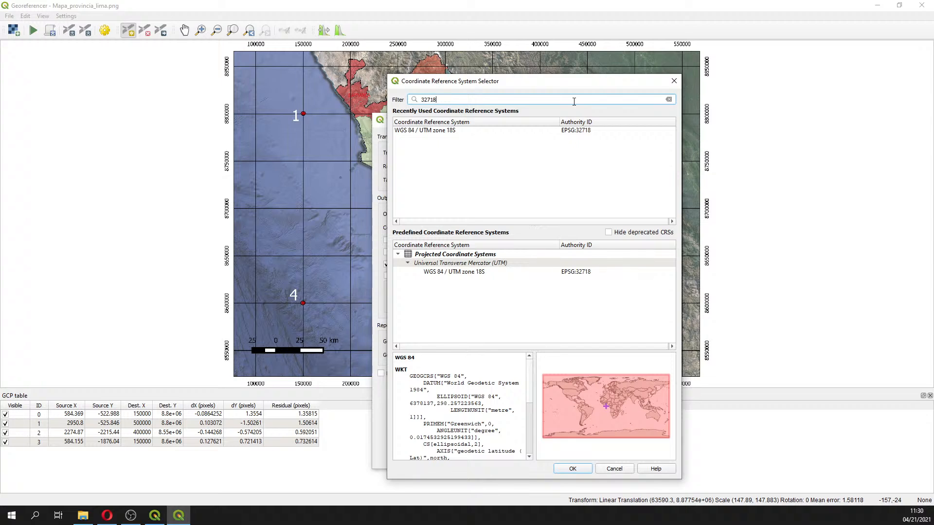
left_click(440, 276)
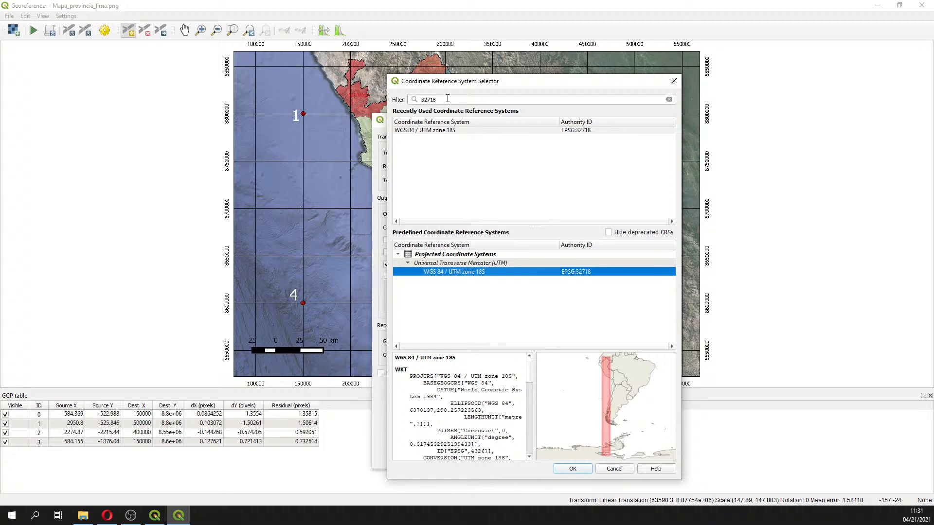
double_click(442, 100)
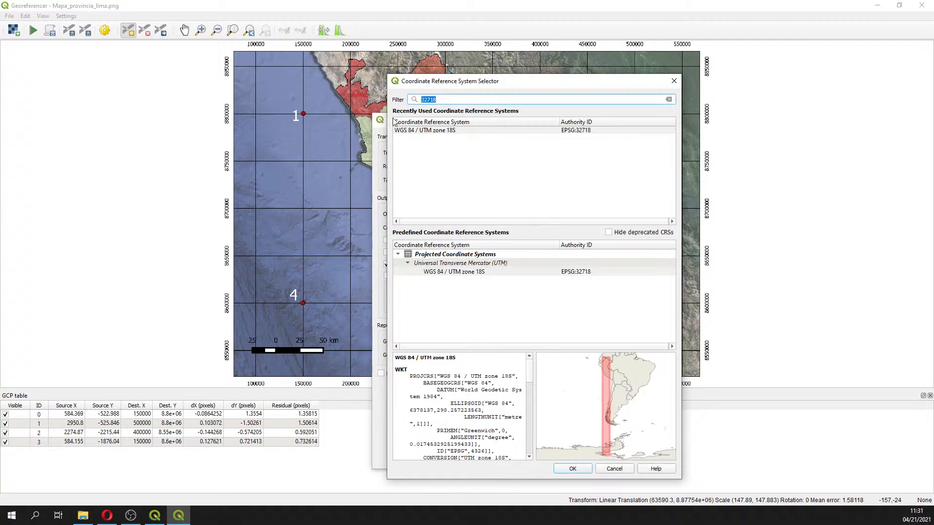
left_click(471, 273)
left_click(572, 469)
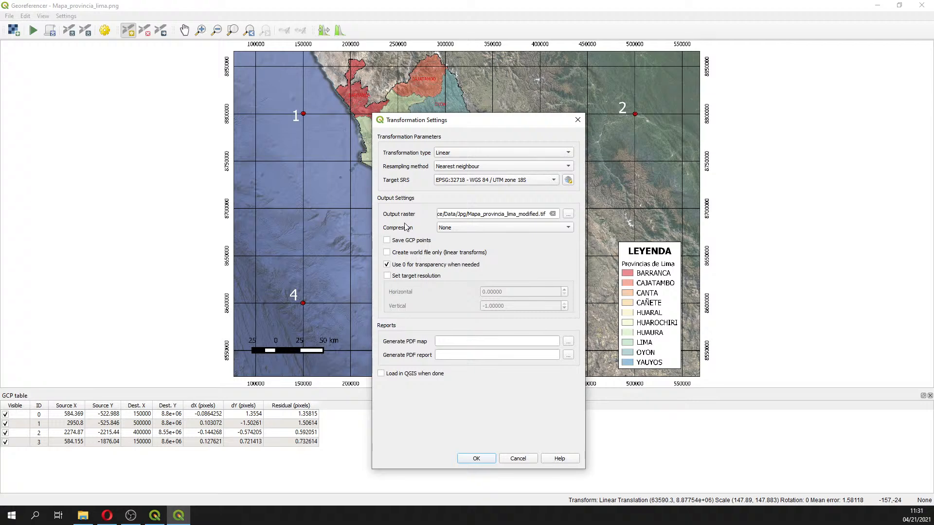
Set the output raster to Mapa_provincia_lima_modified in the Documents/Course_GIS_Water_Resources/Session2/Rst folder and confirm the transformation settings
left_click(568, 215)
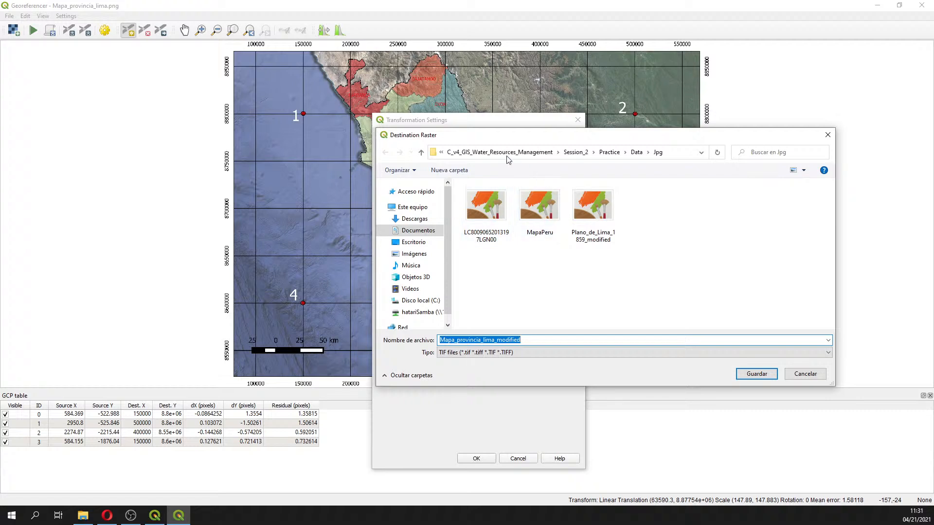
left_click(496, 155)
left_click(491, 154)
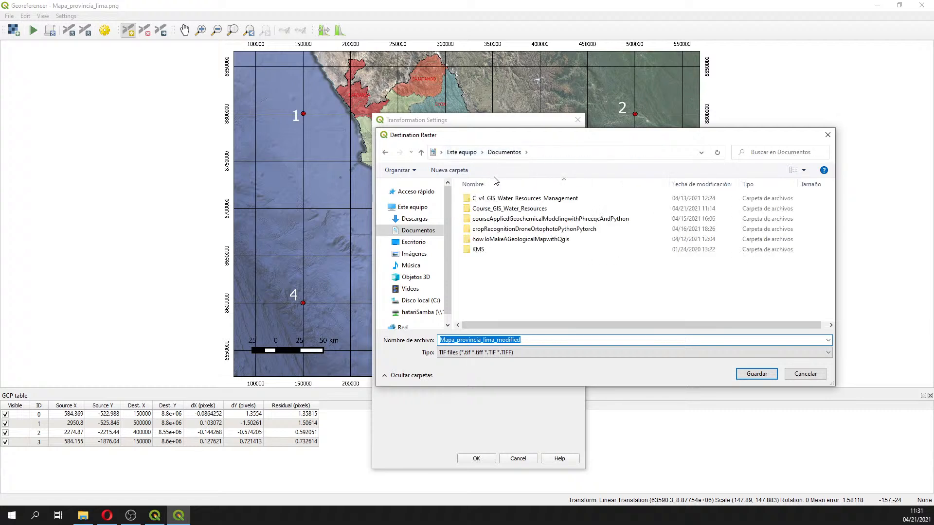
left_click(502, 209)
double_click(503, 209)
double_click(496, 209)
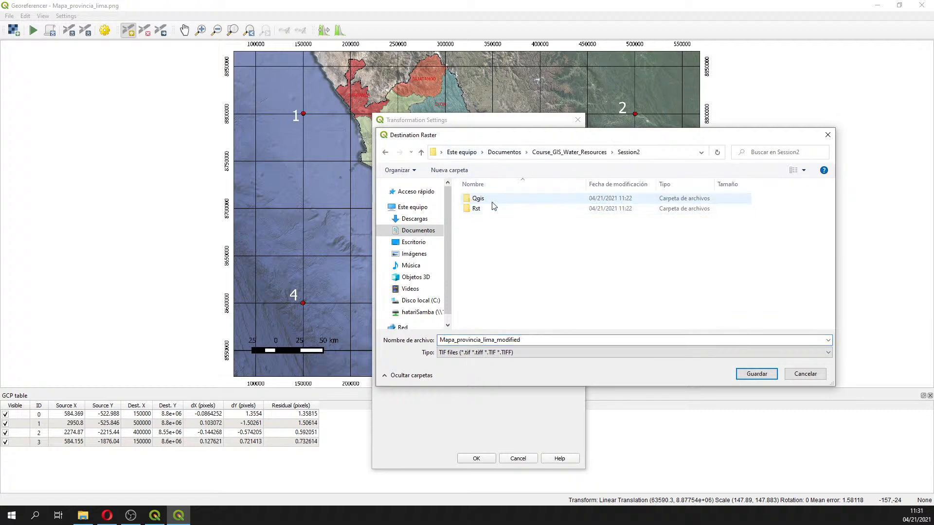
double_click(495, 210)
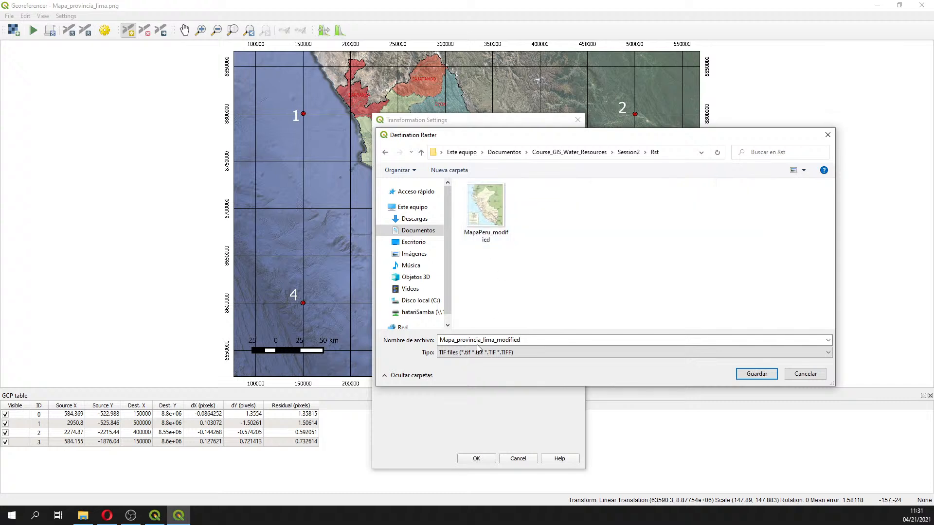
left_click(454, 340)
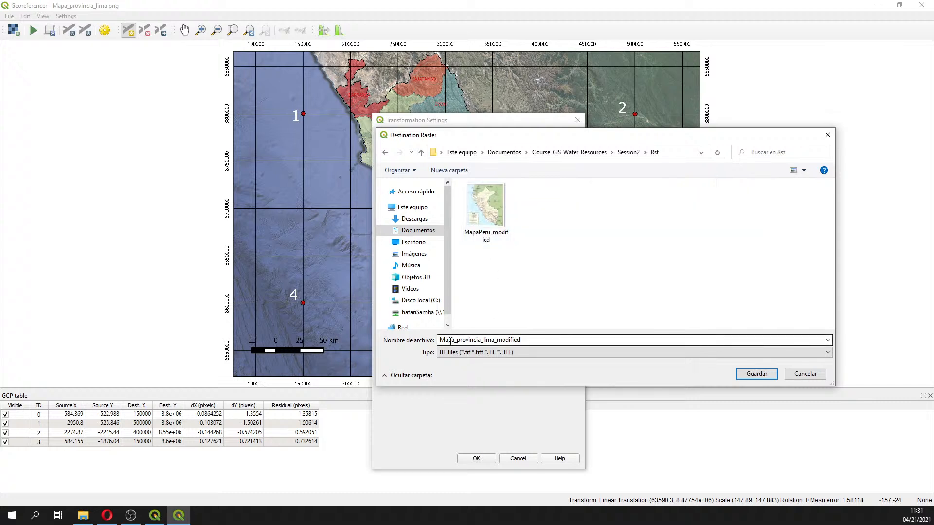
double_click(492, 340)
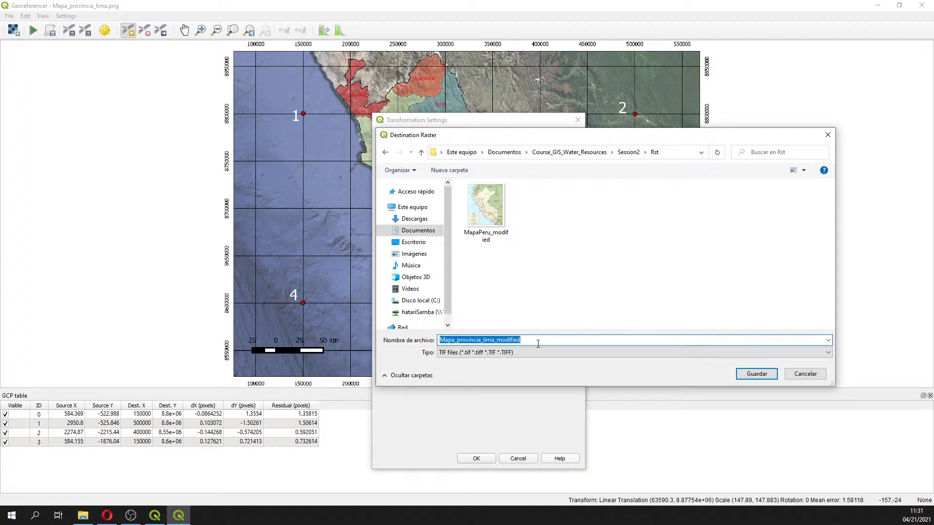
left_click(495, 342)
left_click_drag(494, 342, 527, 342)
left_click(750, 373)
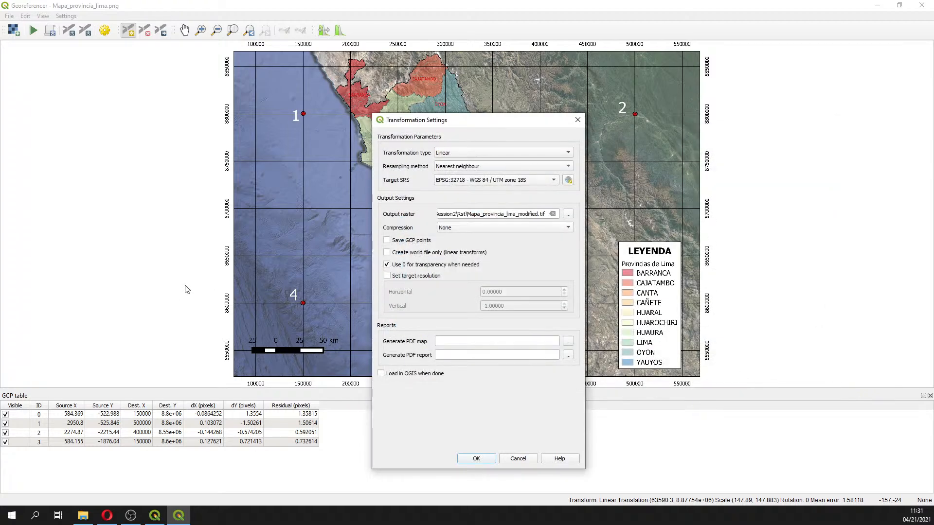
left_click(486, 462)
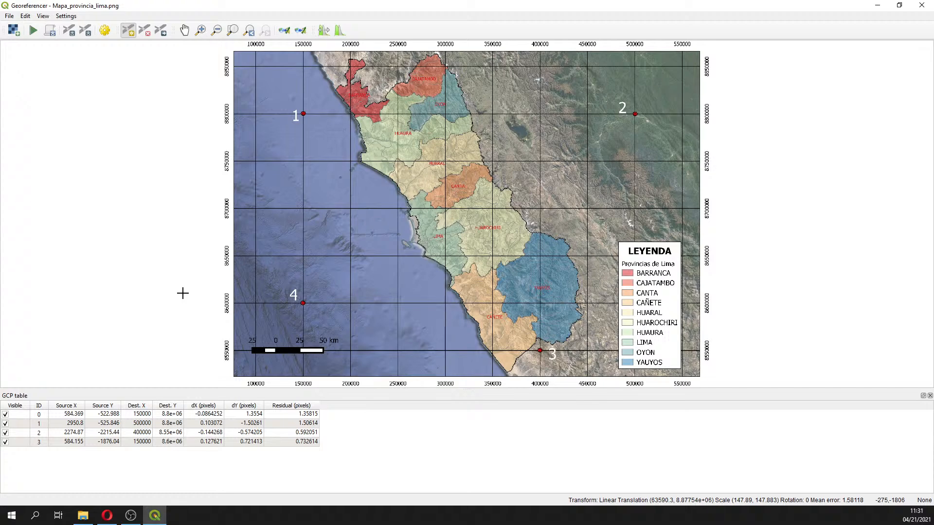
Reopen the transformation settings to review the parameters
left_click(105, 30)
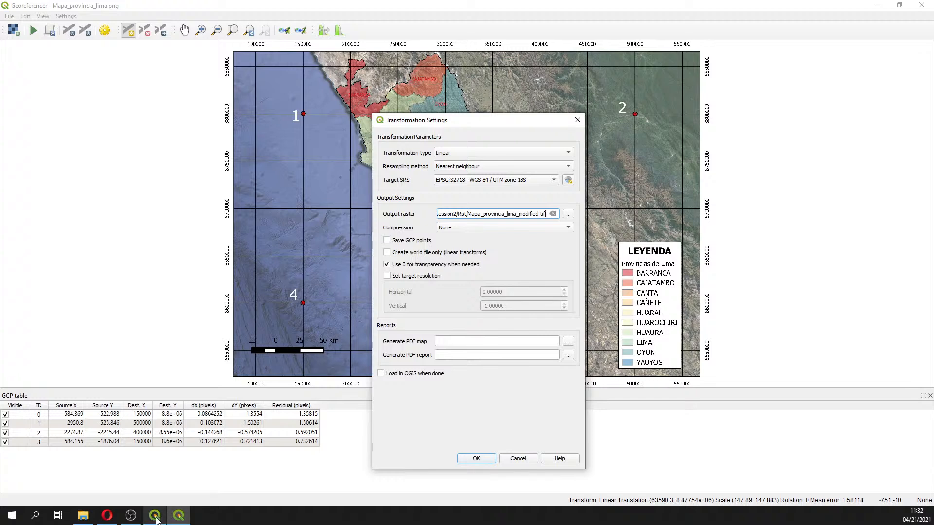
mouse_move(156, 519)
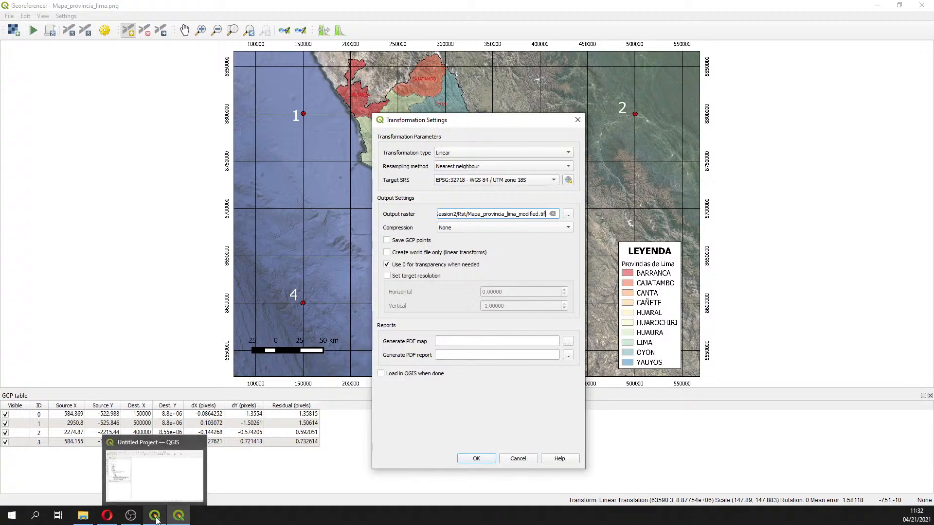
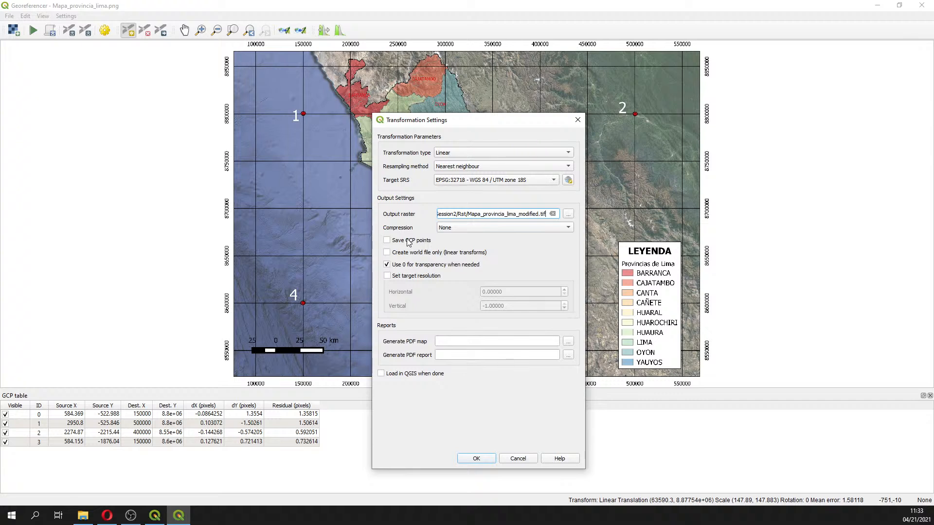
Enable saving the GCP points in the transformation settings and confirm them
left_click(578, 121)
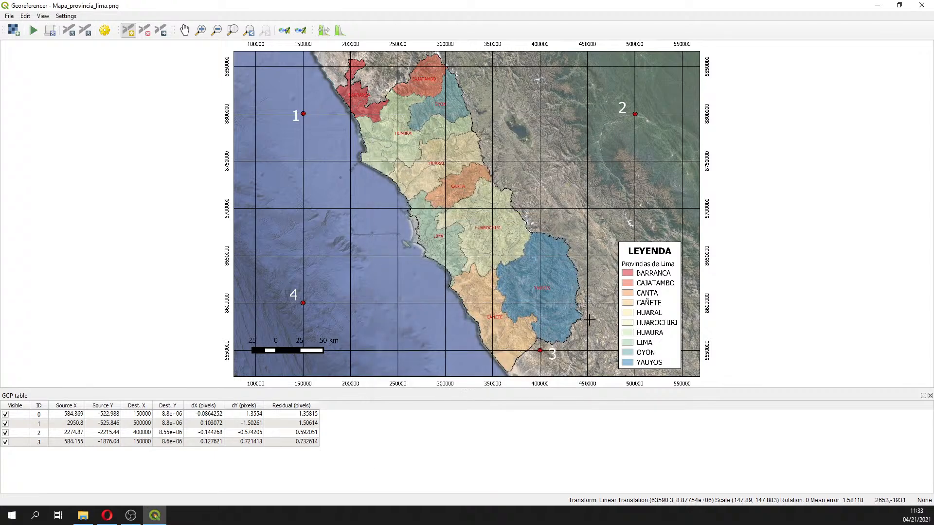
left_click(105, 30)
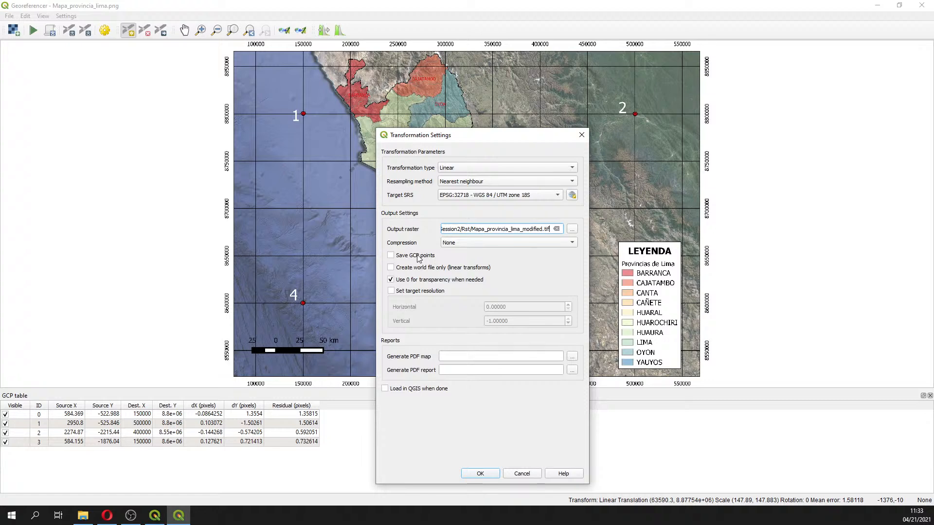
left_click(418, 258)
left_click(480, 473)
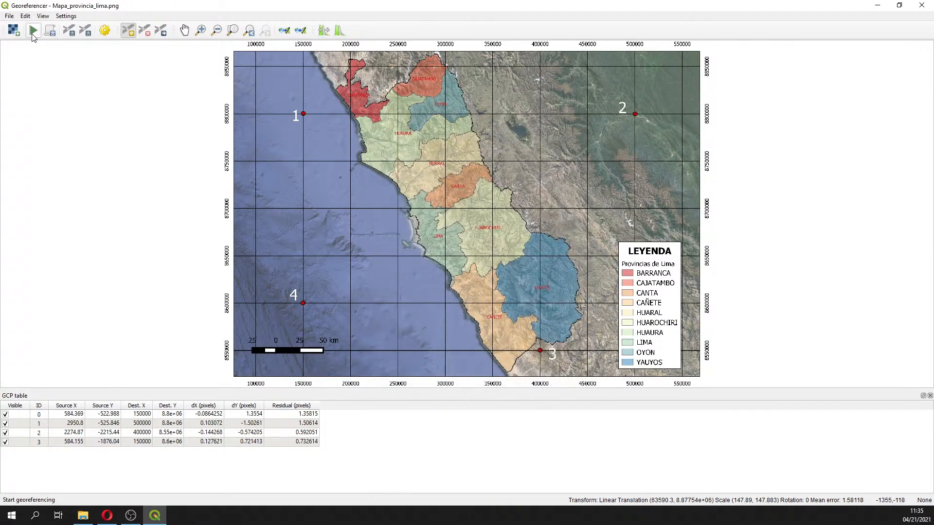
Start the georeferencing with the current control points and recheck the transformation settings
left_click(32, 33)
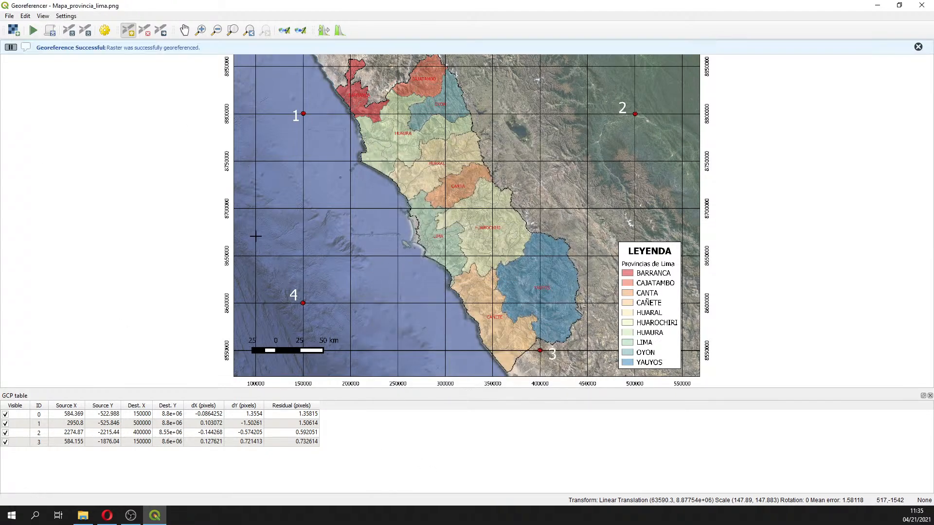
left_click(105, 30)
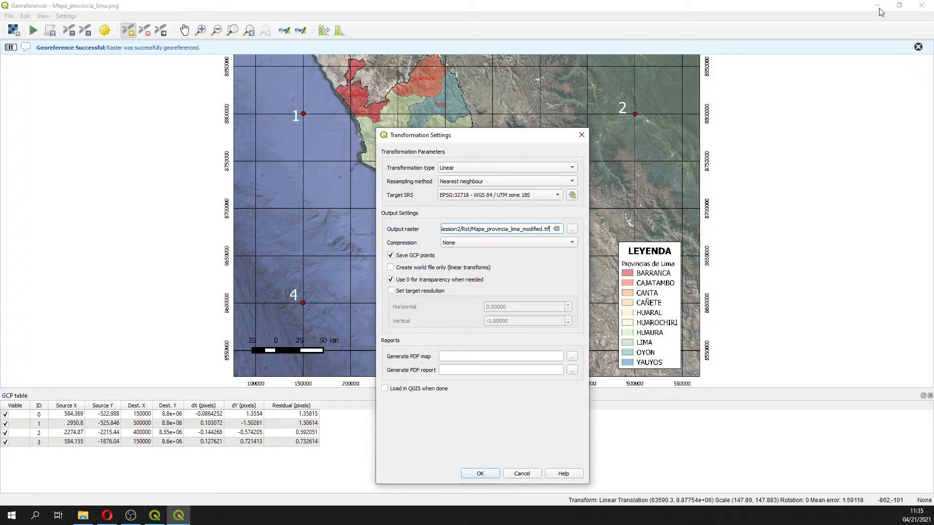
left_click(581, 135)
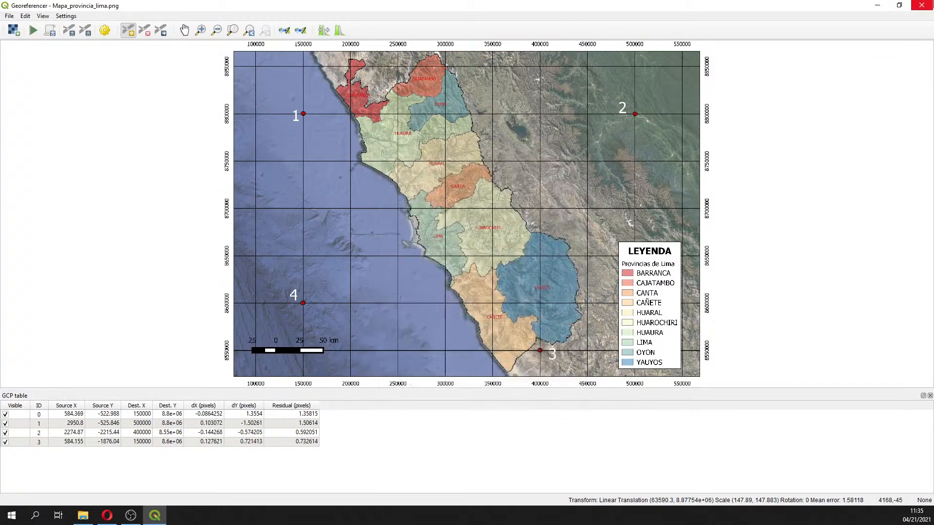
Close the Georeferencer and add Mapa_provincia_lima_modified.tif from the Session2/Rst folder to the map
left_click(927, 7)
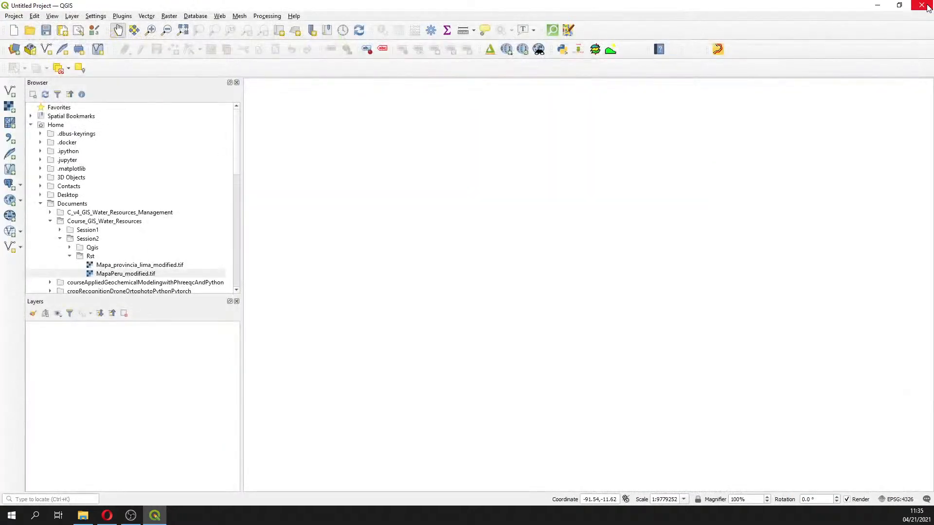
left_click(150, 266)
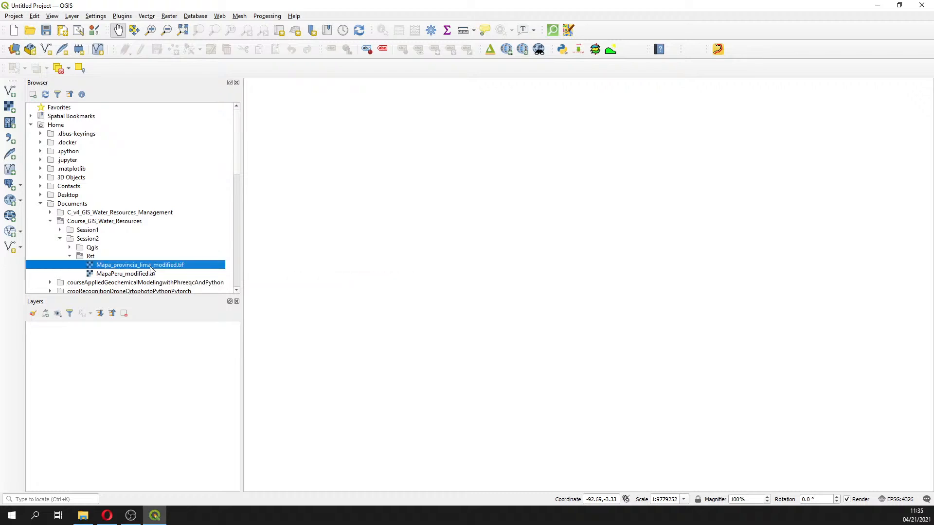
double_click(150, 267)
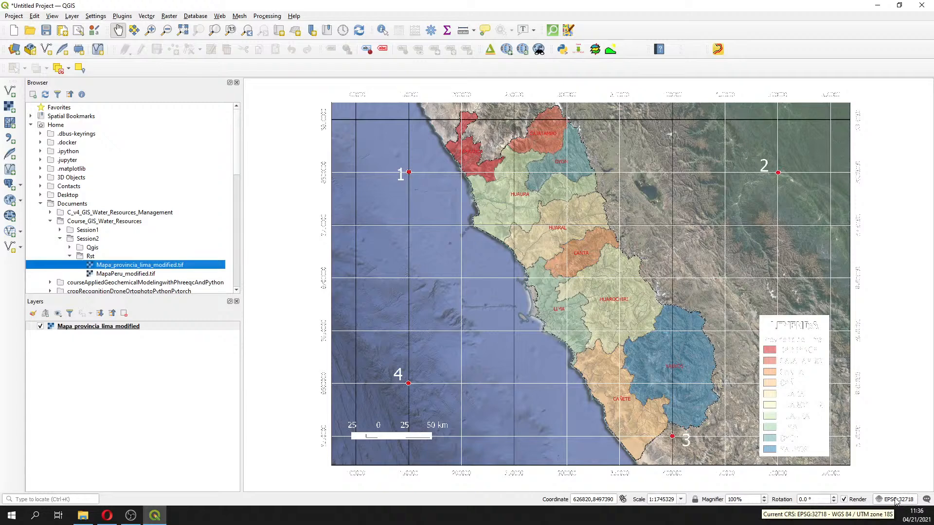
Add the Google.cn Satellite basemap through QuickMapServices
left_click(508, 50)
mouse_move(572, 132)
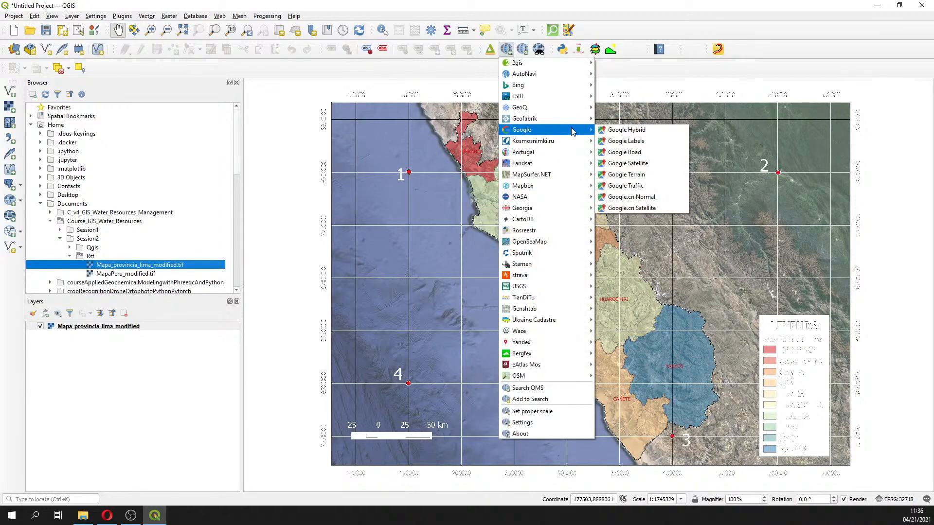
left_click(652, 209)
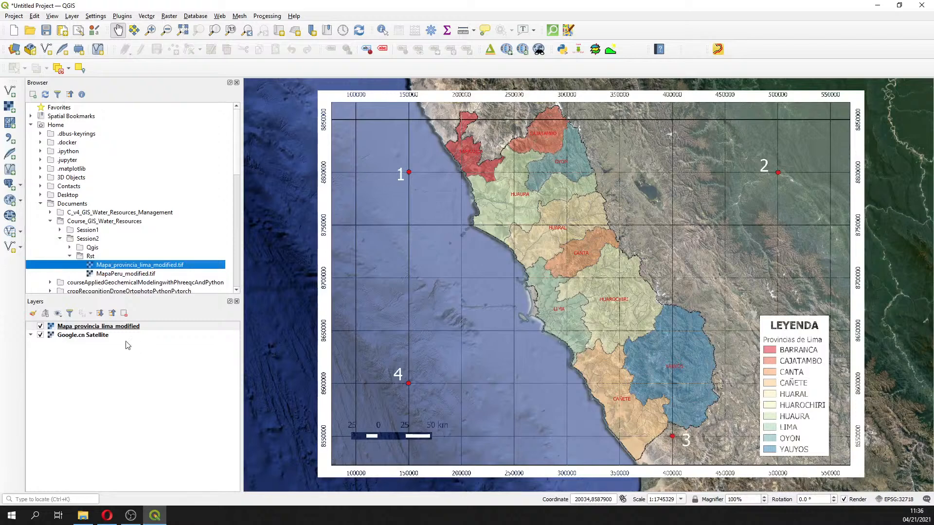
Remove the Google.cn Satellite layer from the project
left_click(96, 335)
left_click(96, 326)
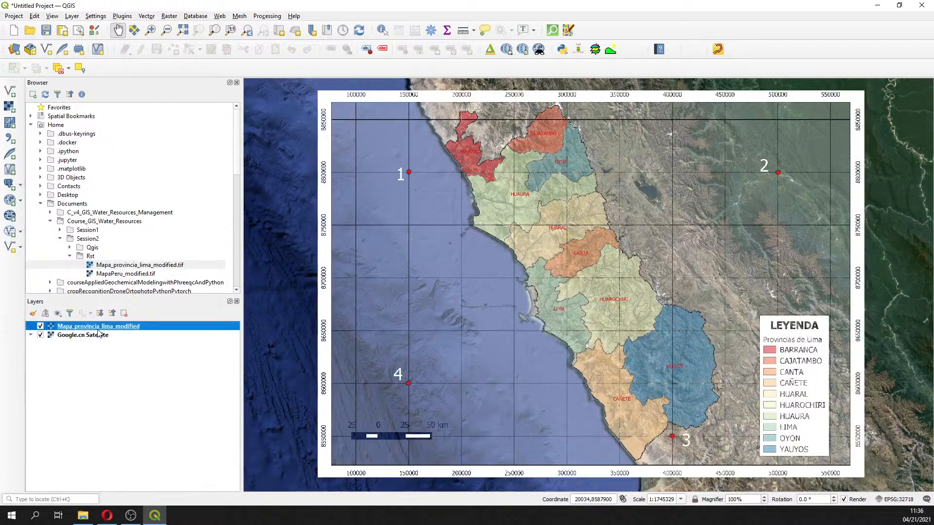
left_click(96, 335)
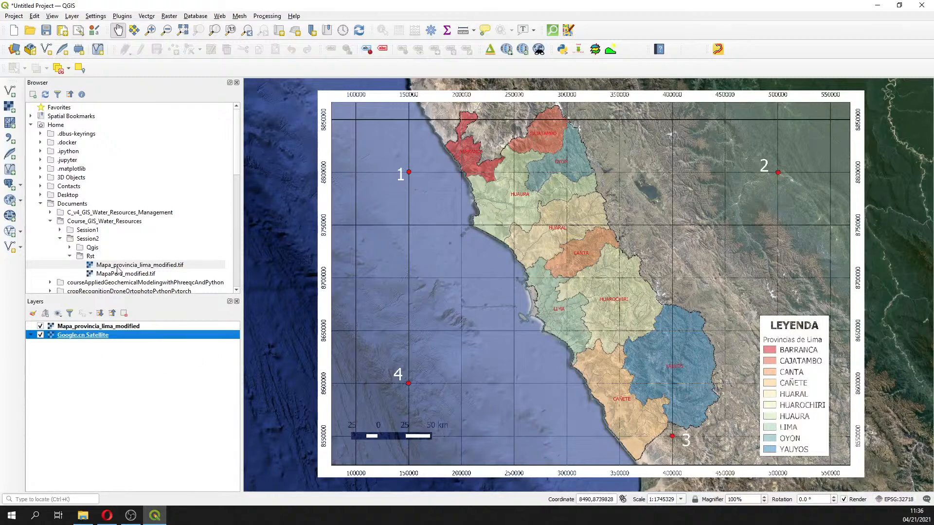
right_click(72, 334)
left_click(102, 418)
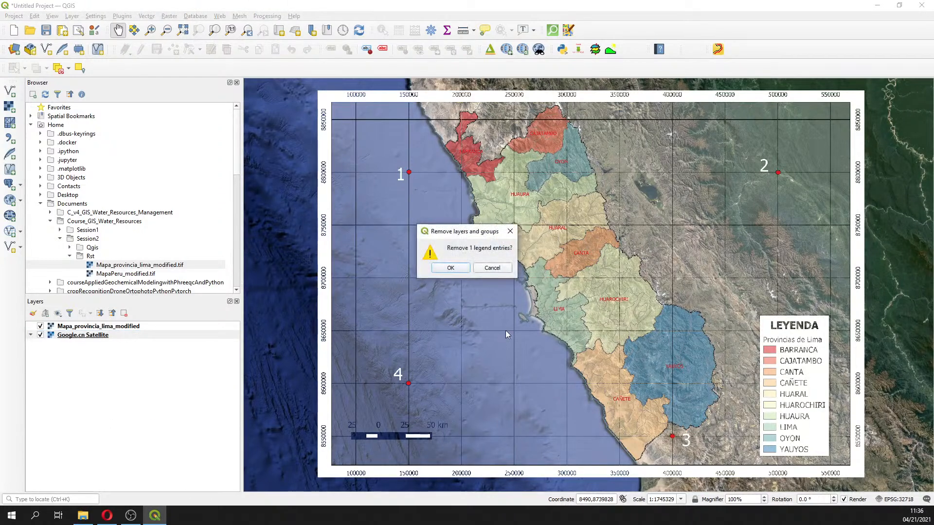
left_click(452, 268)
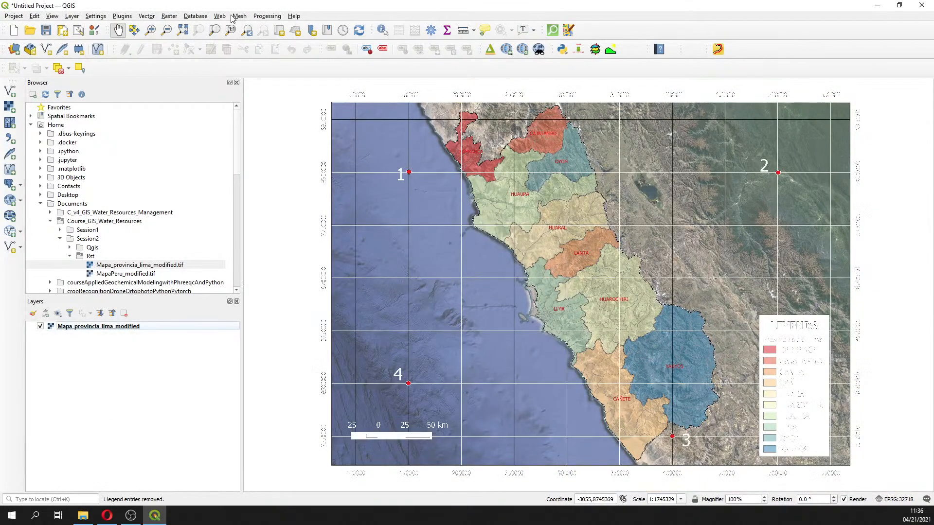
Add the Google Satellite basemap through QuickMapServices
left_click(506, 49)
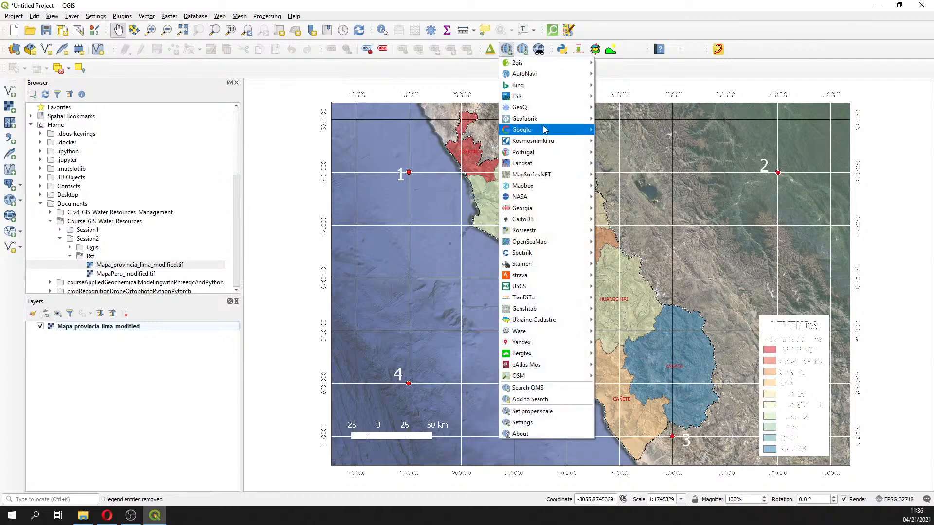
left_click(627, 163)
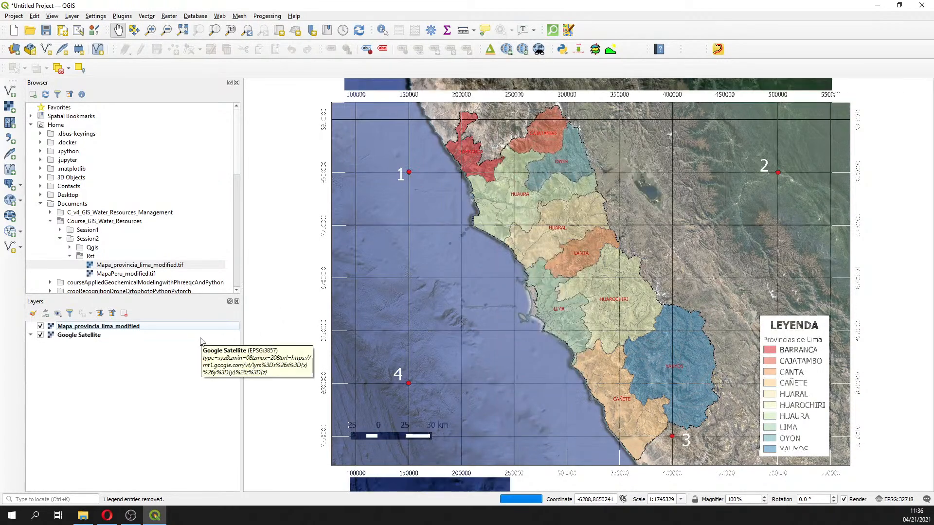
Toggle the georeferenced map layer on and off to compare its alignment with the satellite basemap
left_click(111, 328)
left_click(40, 326)
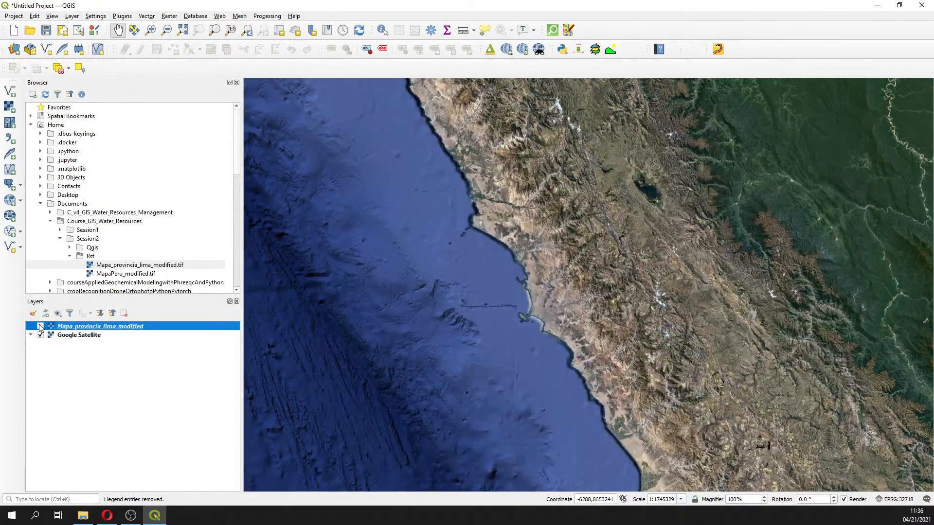
left_click(40, 326)
left_click(40, 326)
left_click(40, 327)
left_click(41, 326)
double_click(41, 327)
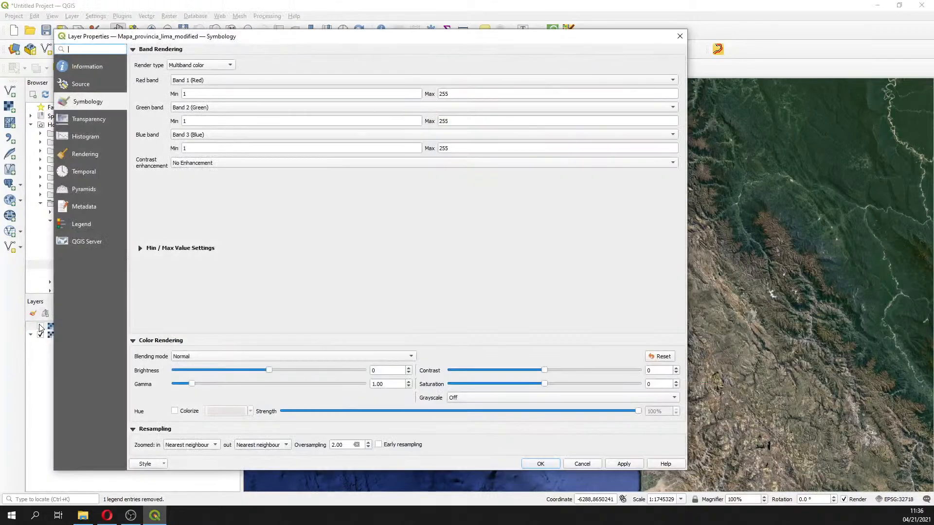
left_click(677, 33)
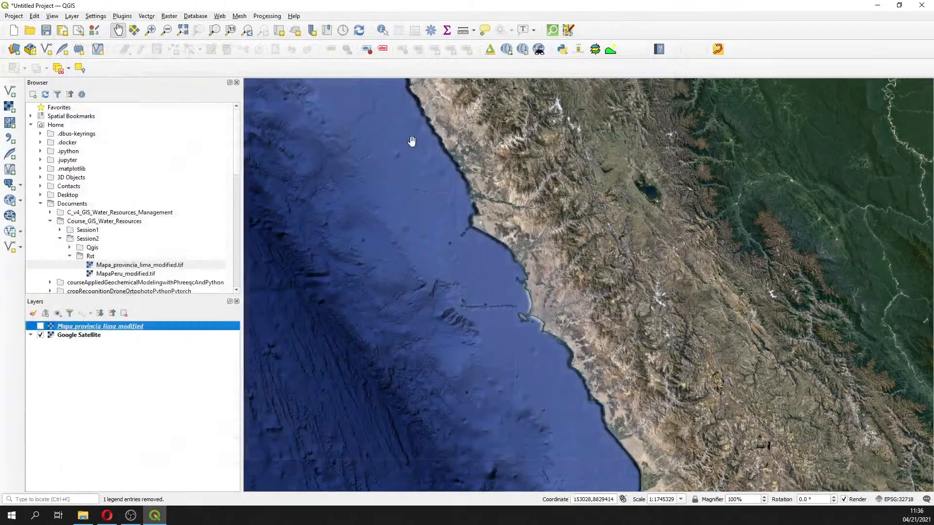
left_click(40, 326)
left_click(41, 326)
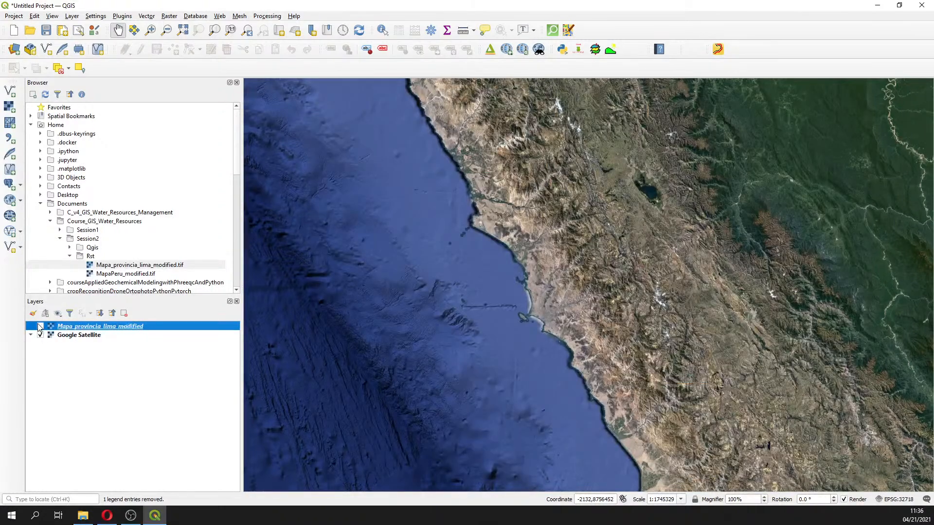
double_click(40, 326)
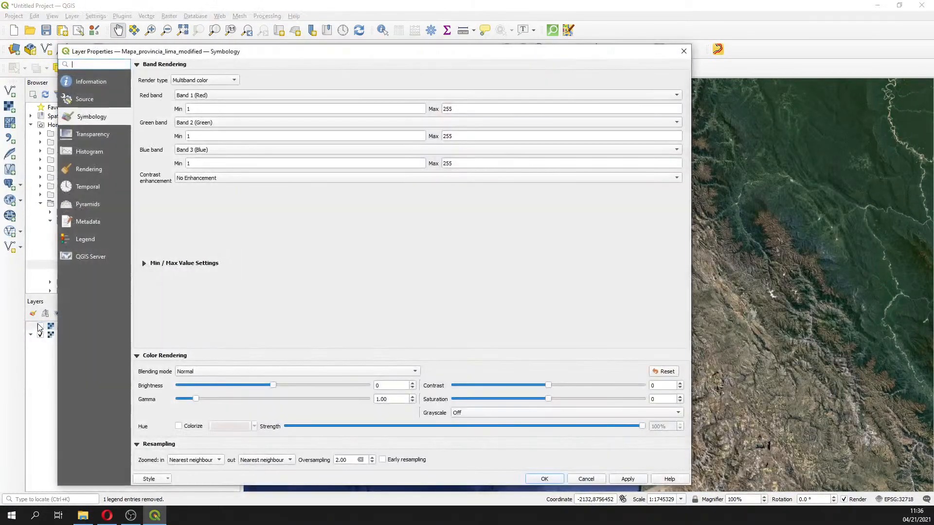
left_click(684, 51)
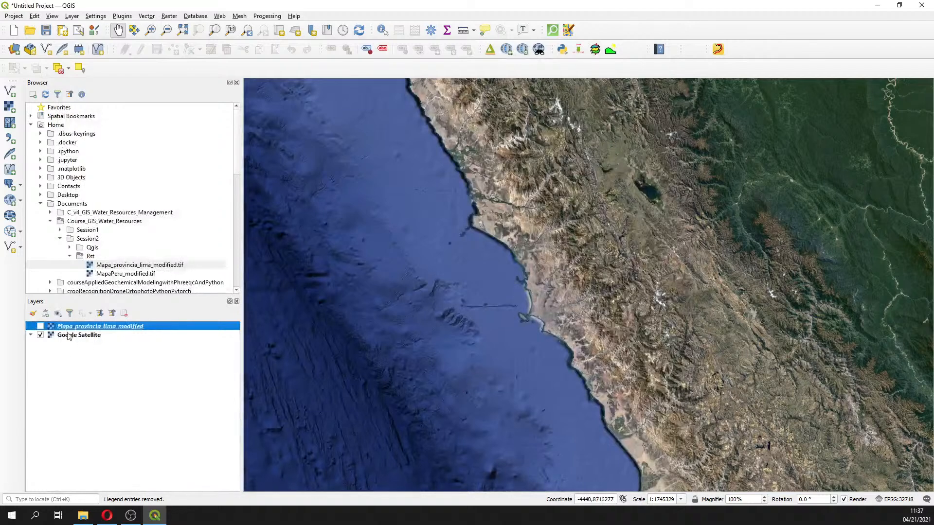
left_click(40, 326)
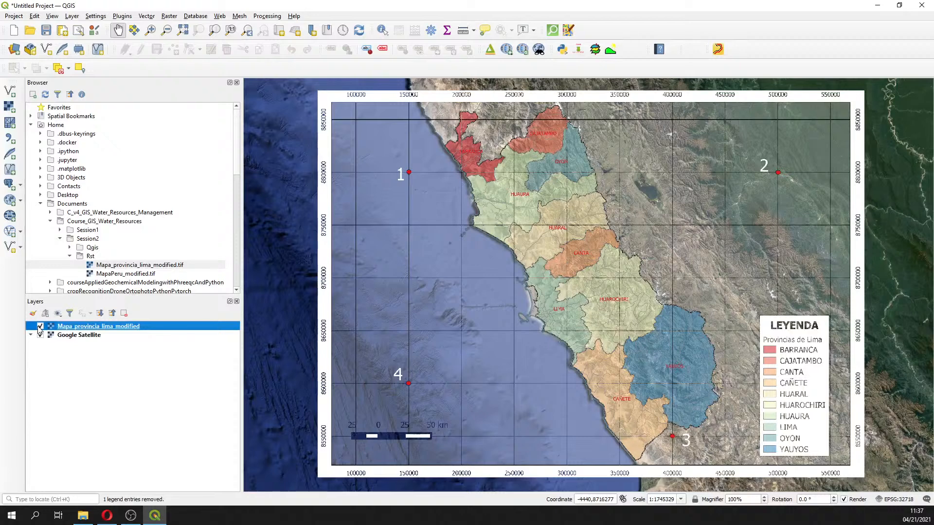
Save the project as Georeferencing2 in the Session2/Qgis folder
left_click(11, 17)
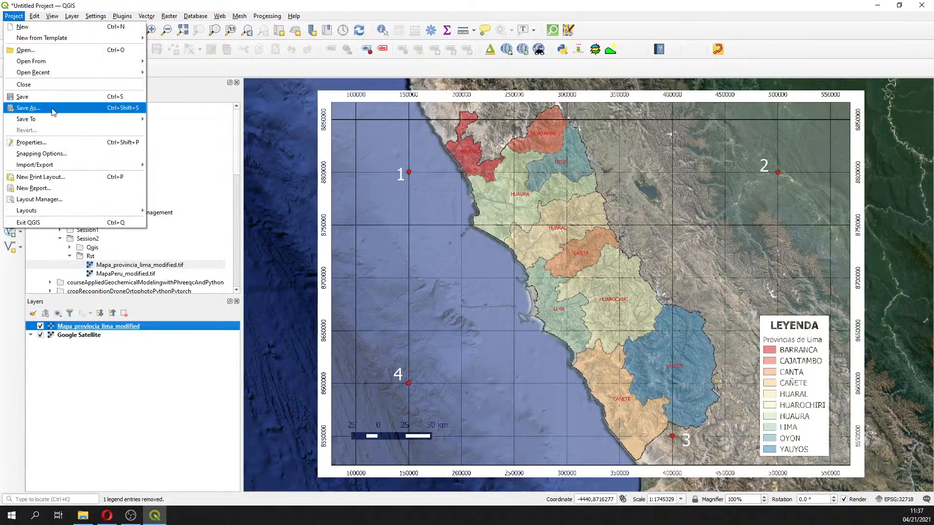
left_click(49, 96)
left_click(119, 82)
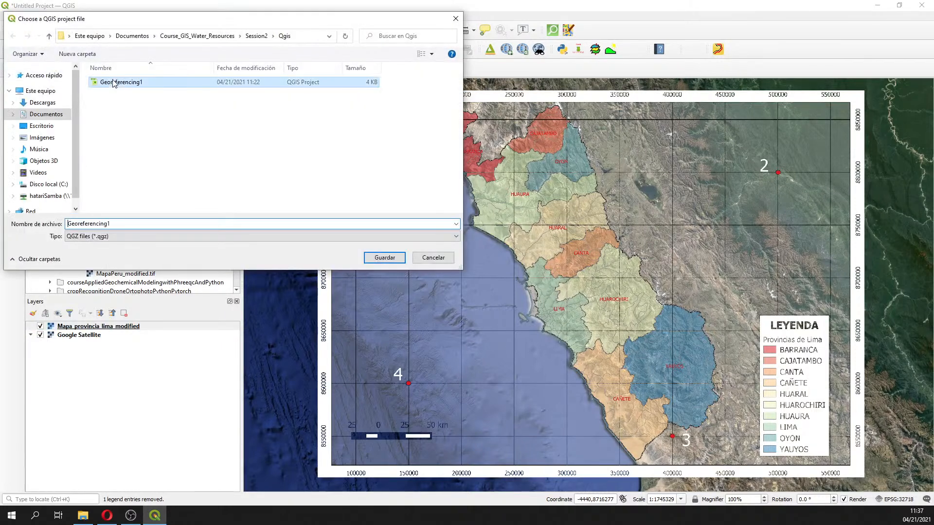
left_click(133, 225)
left_click(133, 226)
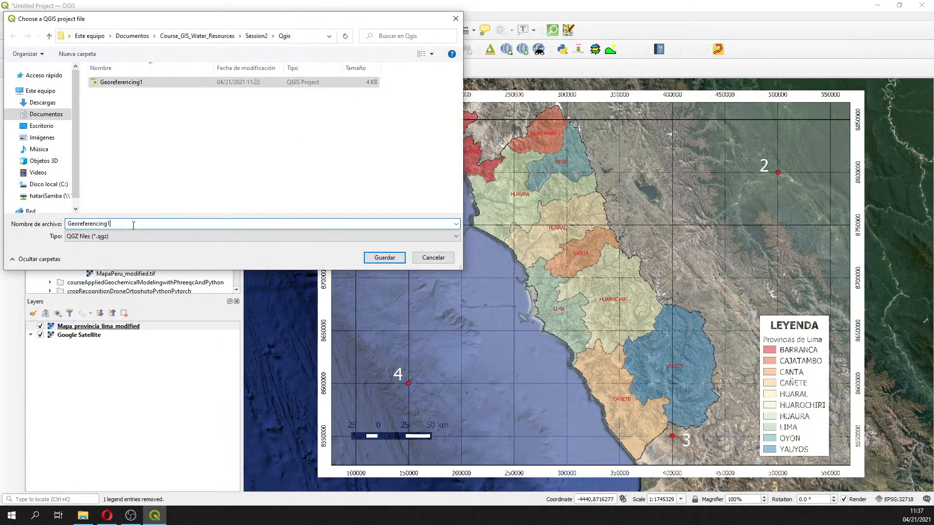
key("BackSpace")
type("2")
key("Return")
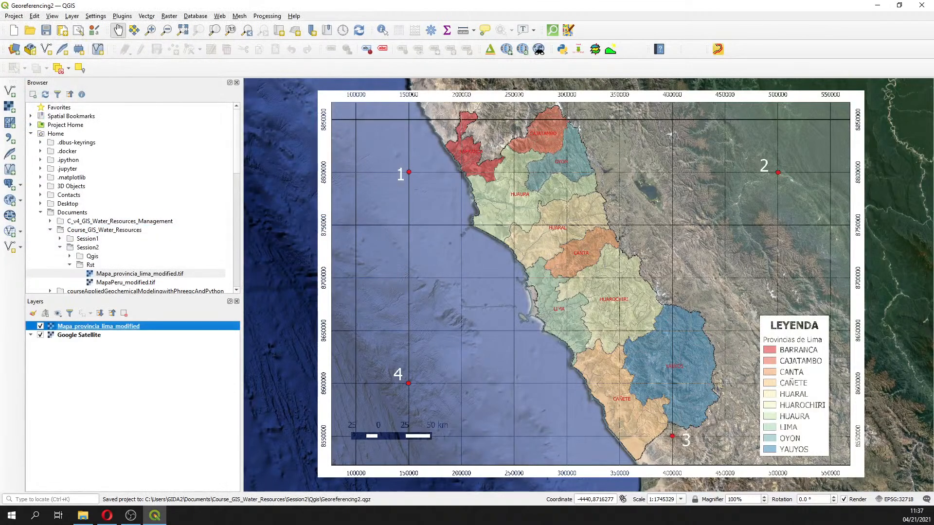
Save the project and start a new empty project
key("alt+Tab")
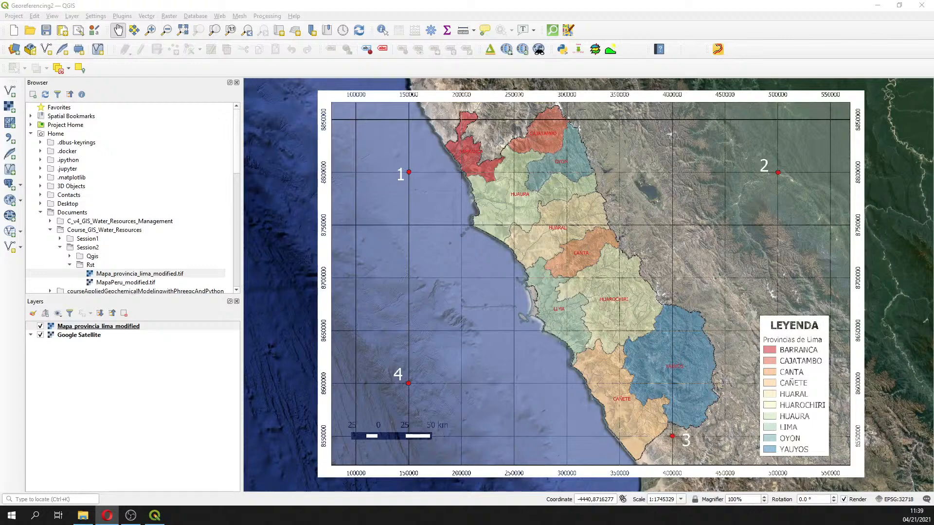
left_click(46, 30)
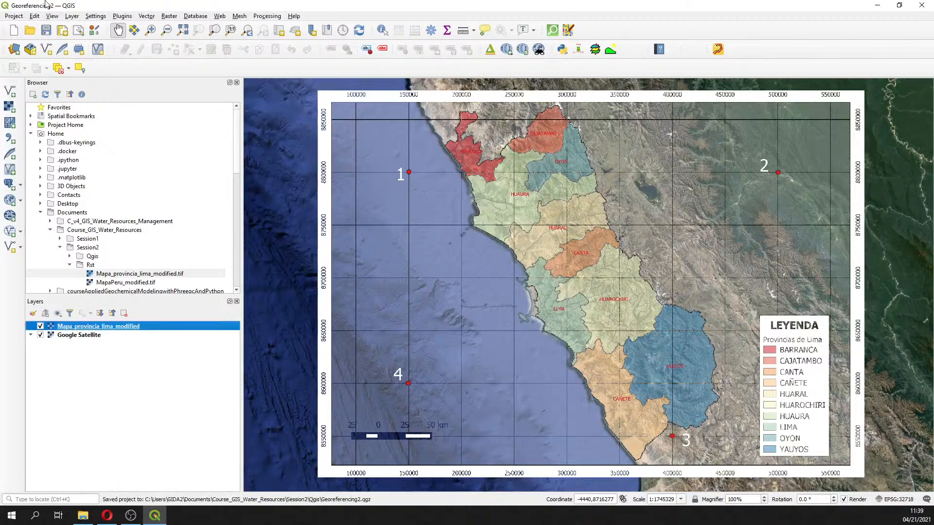
left_click(13, 30)
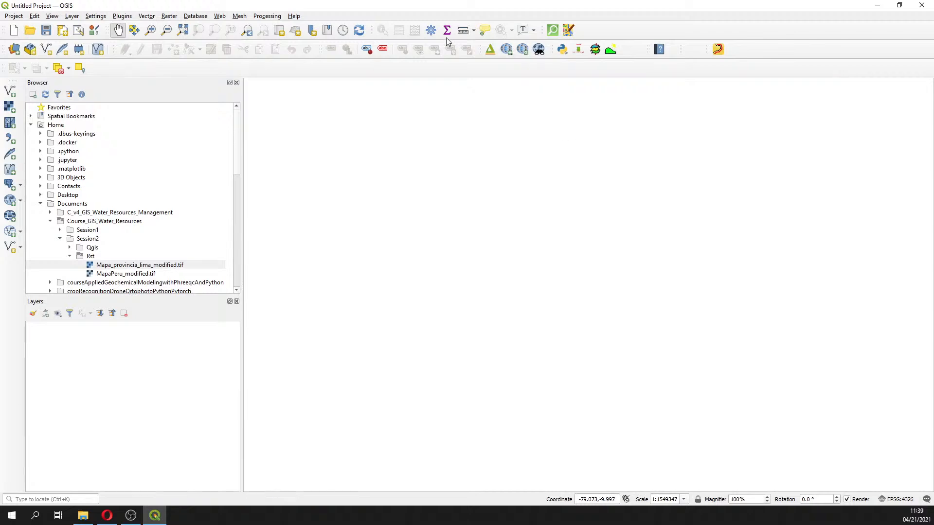
left_click(167, 17)
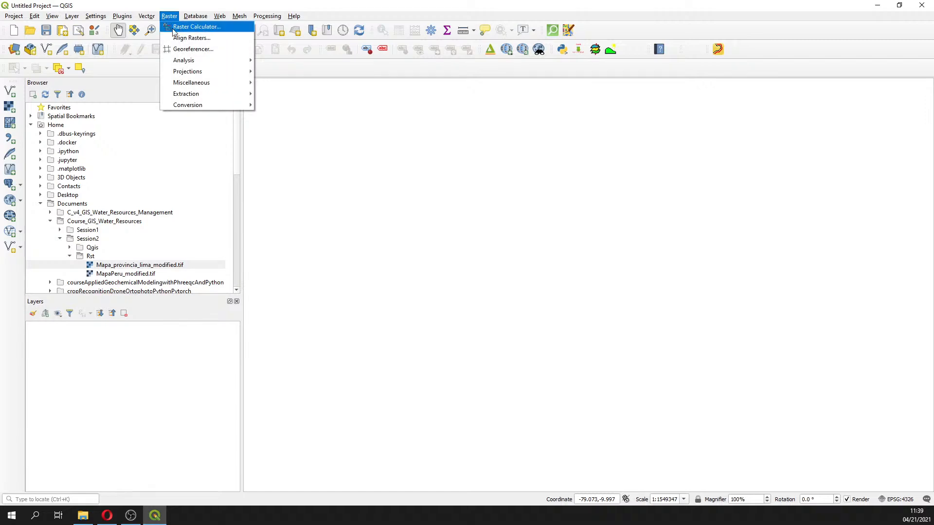
left_click(188, 50)
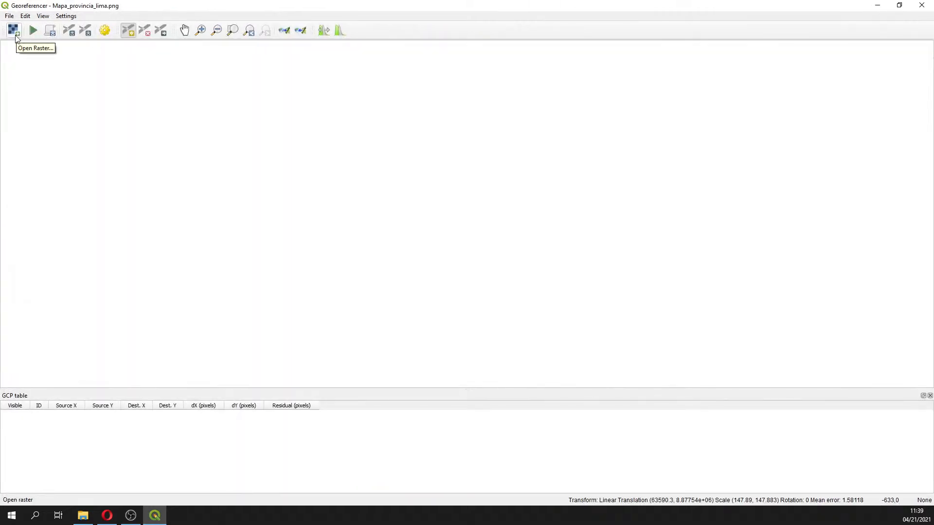
left_click(16, 36)
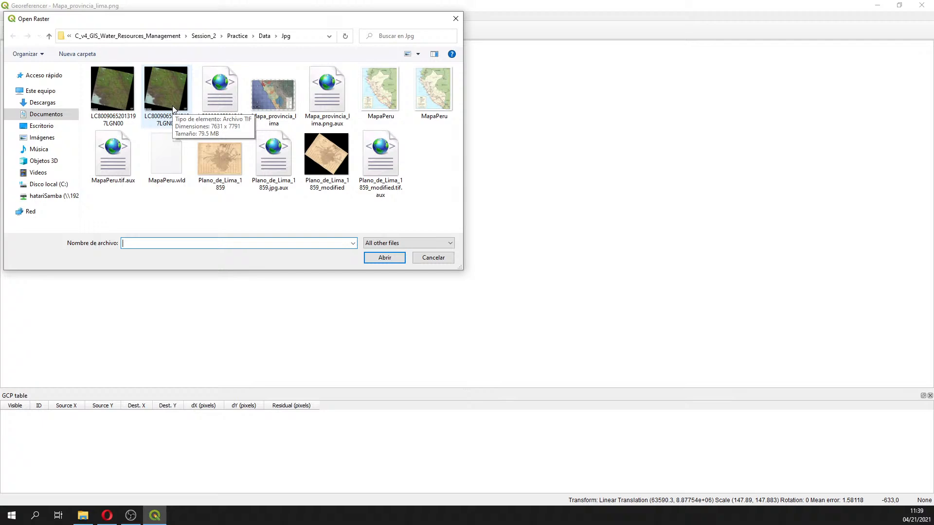
left_click(128, 110)
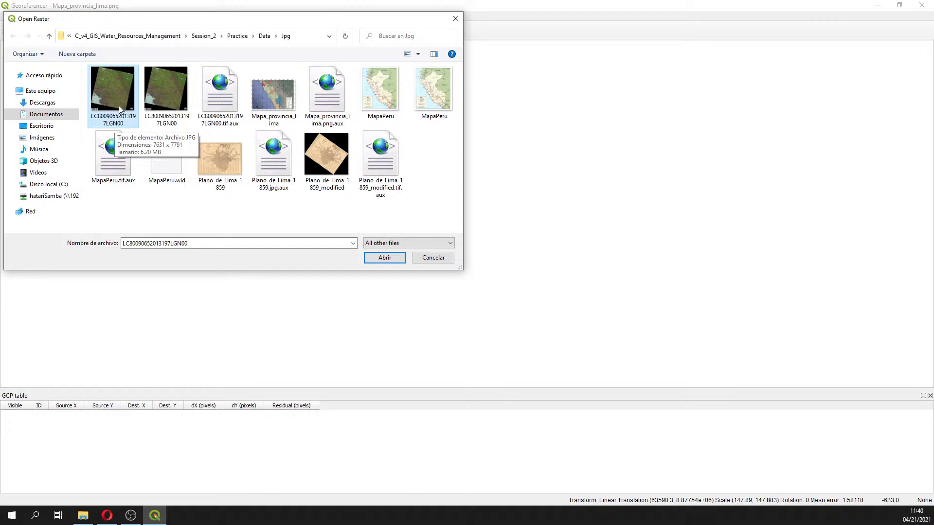
double_click(119, 106)
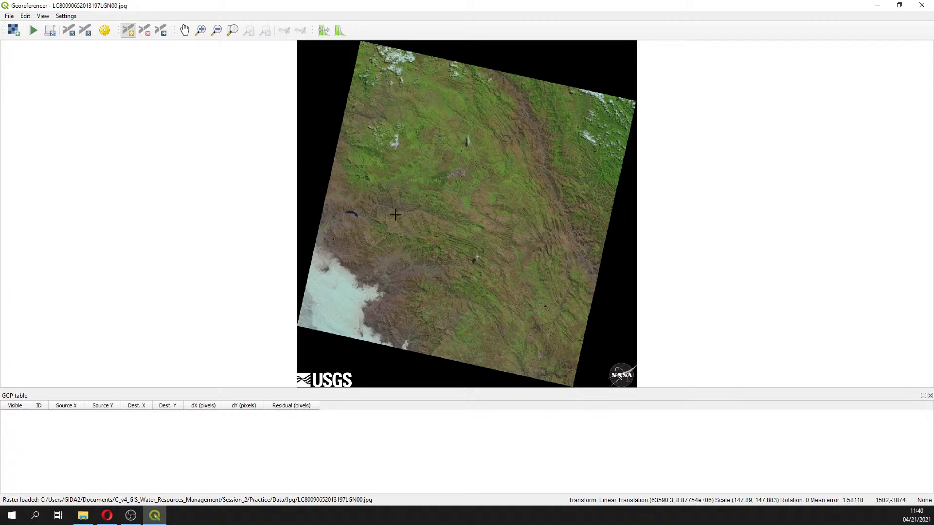
Zoom to the small lake on the image's western side and place a control point at its southeastern tip with X -79.133630 and Y -7.258521
key("alt+Tab")
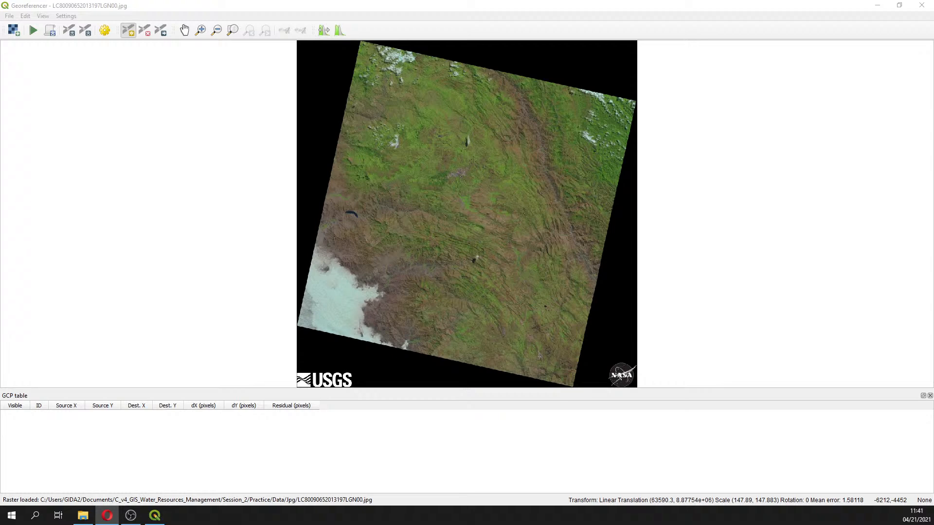
left_click(200, 31)
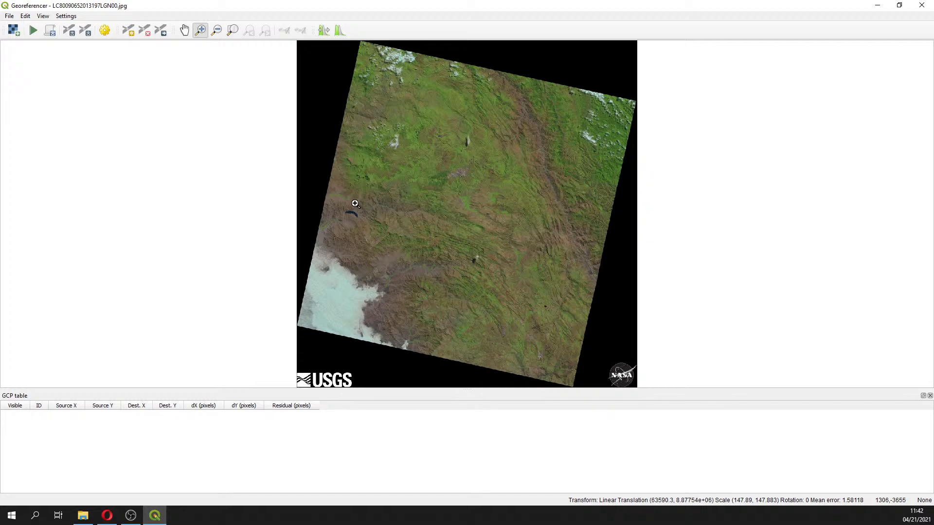
left_click_drag(340, 199, 375, 232)
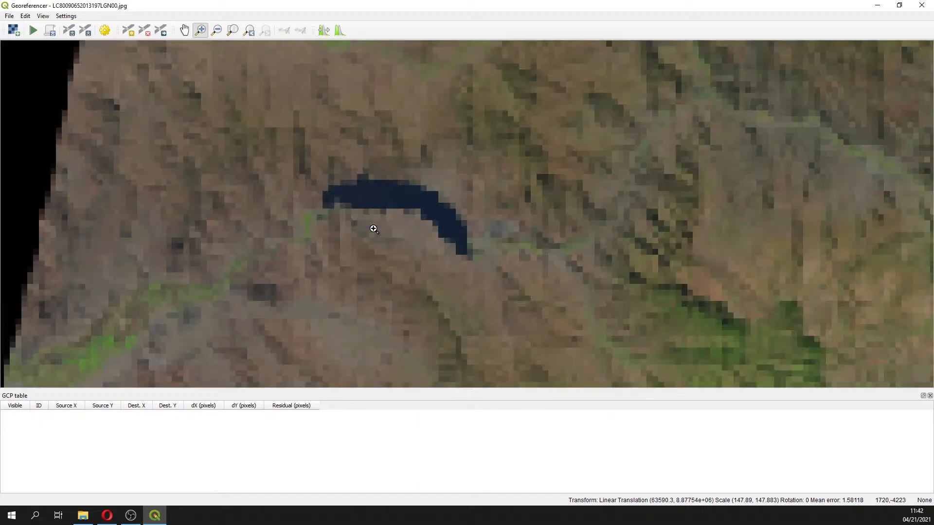
left_click_drag(451, 222, 503, 275)
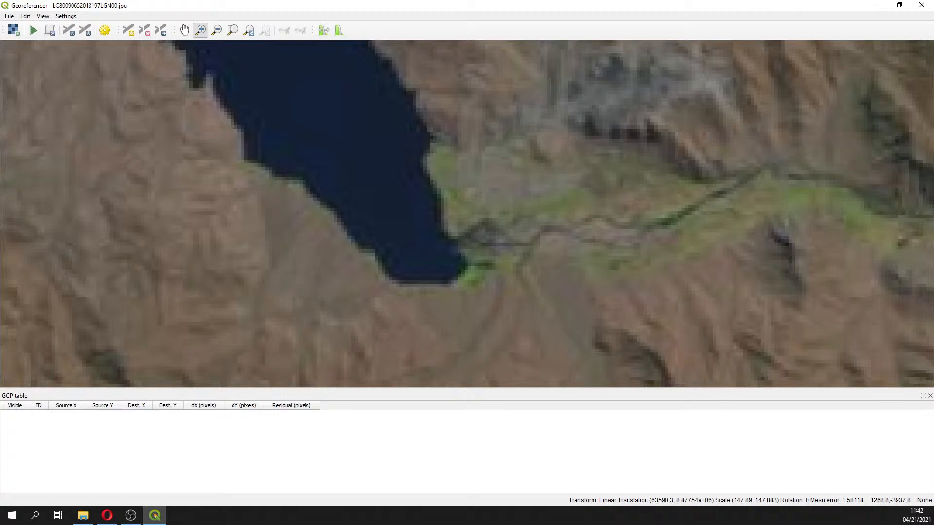
key("alt+Tab")
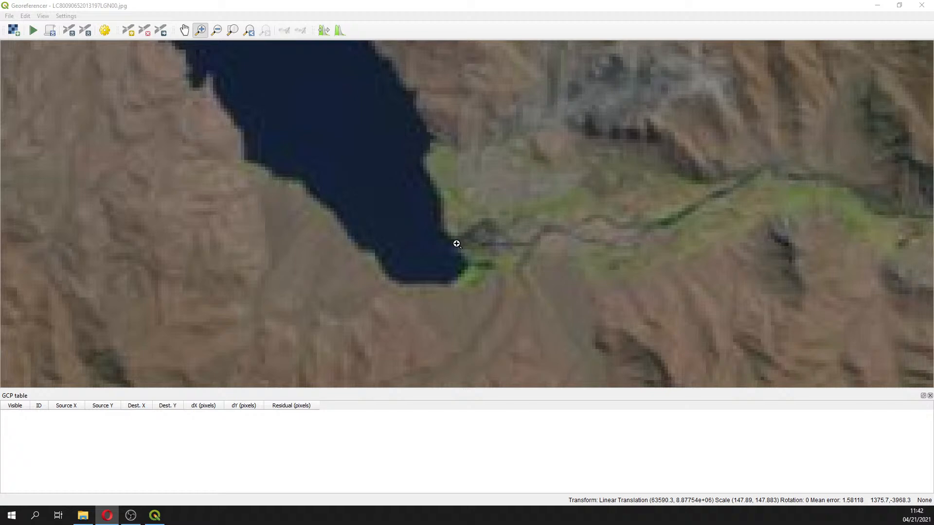
left_click(128, 30)
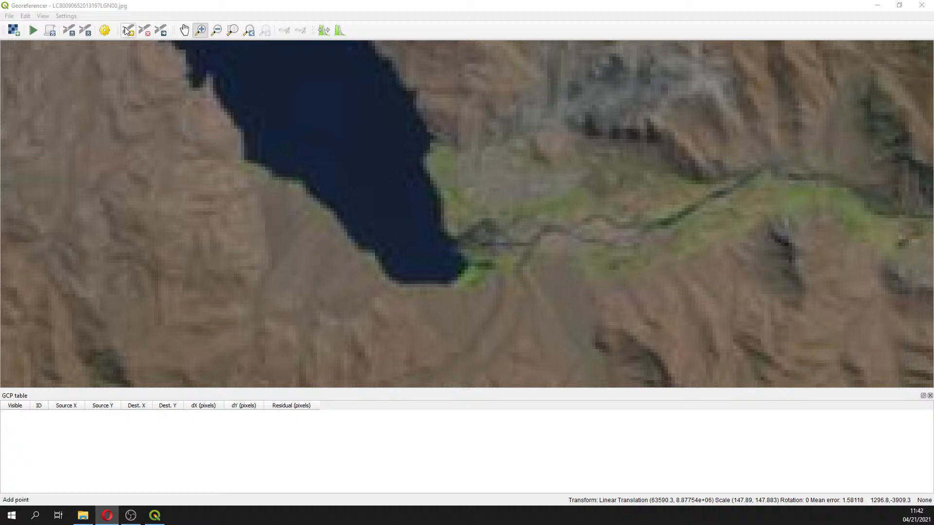
left_click(456, 241)
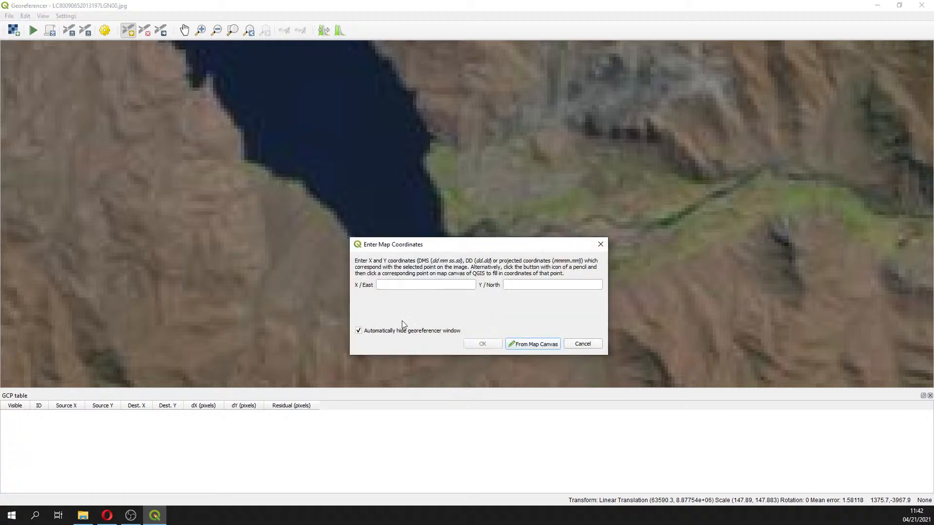
left_click(410, 287)
type("-79.133630")
left_click(533, 286)
type("-7.258521")
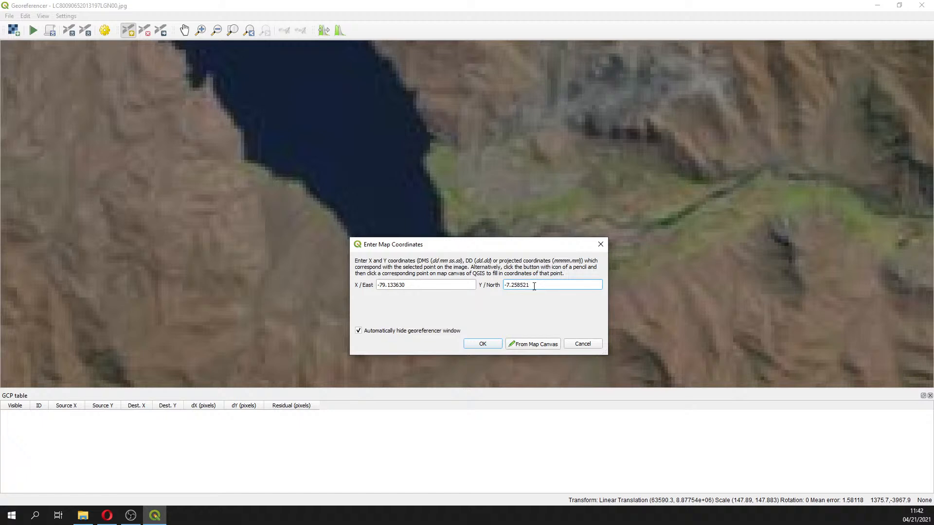
Check the entered X coordinate and confirm the first control point
left_click_drag(389, 285, 411, 288)
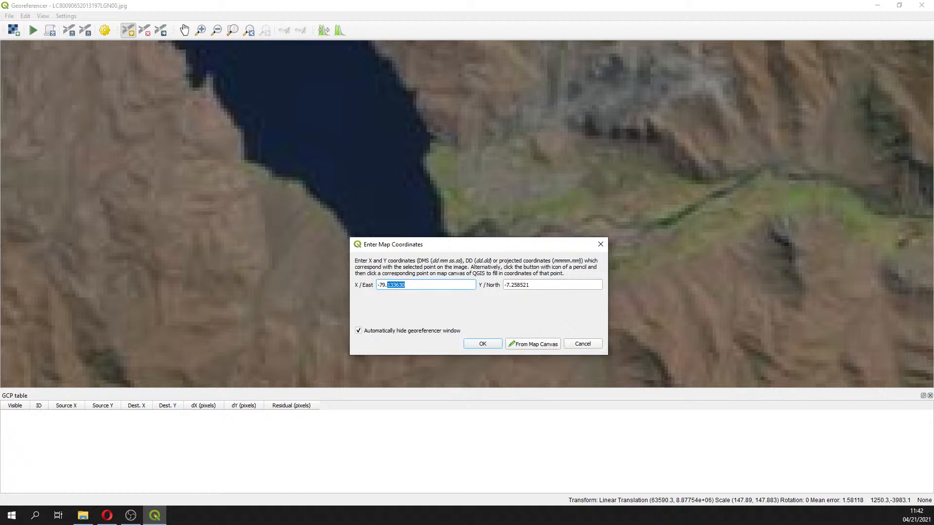
key("alt+Tab")
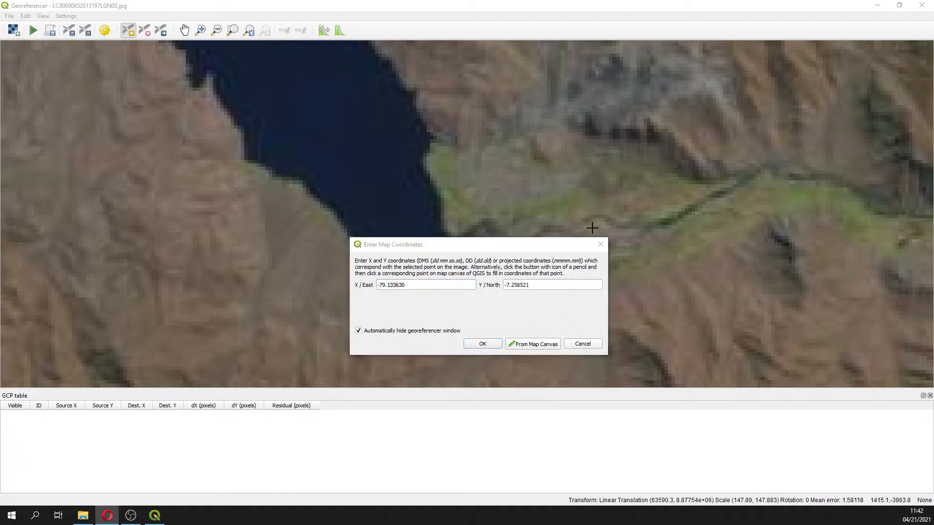
left_click(397, 286)
left_click_drag(397, 284, 400, 286)
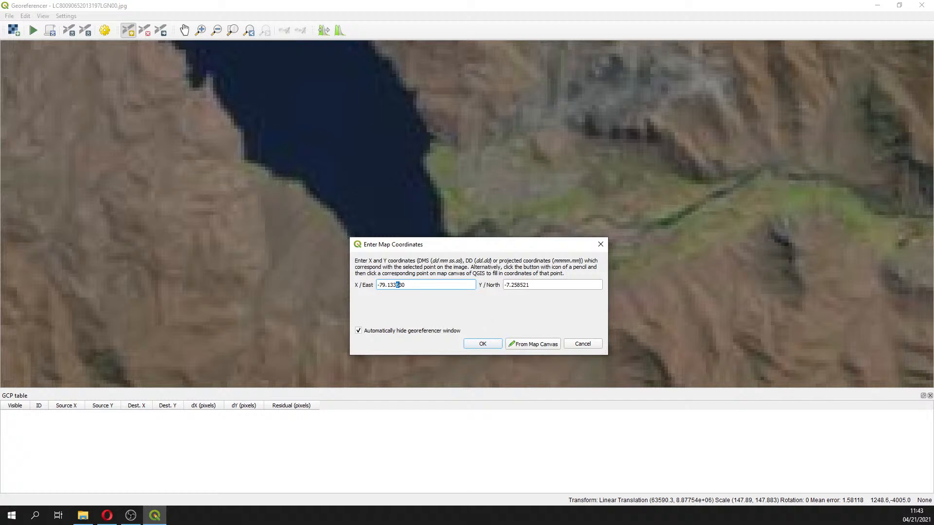
left_click(488, 345)
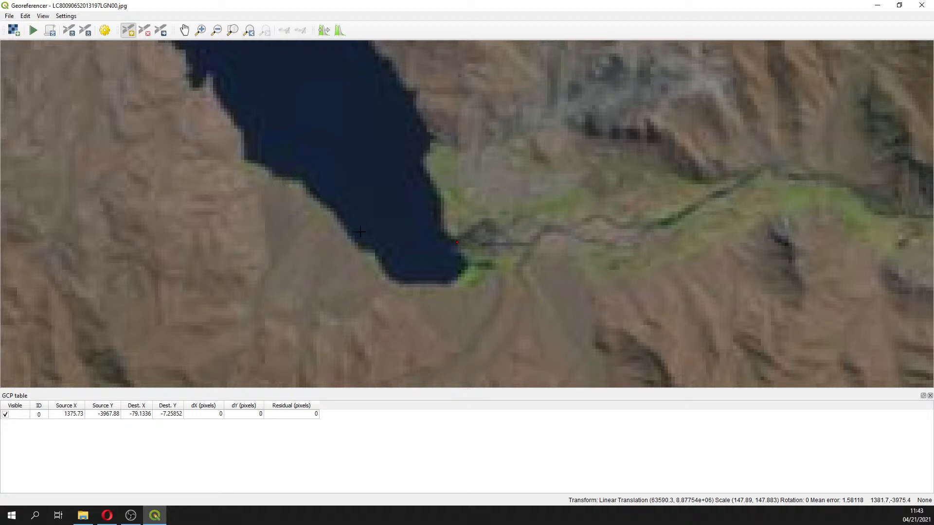
Zoom to the river bend in the image's eastern part and place a second control point with X -77.829949 and Y -7.348486
left_click(248, 30)
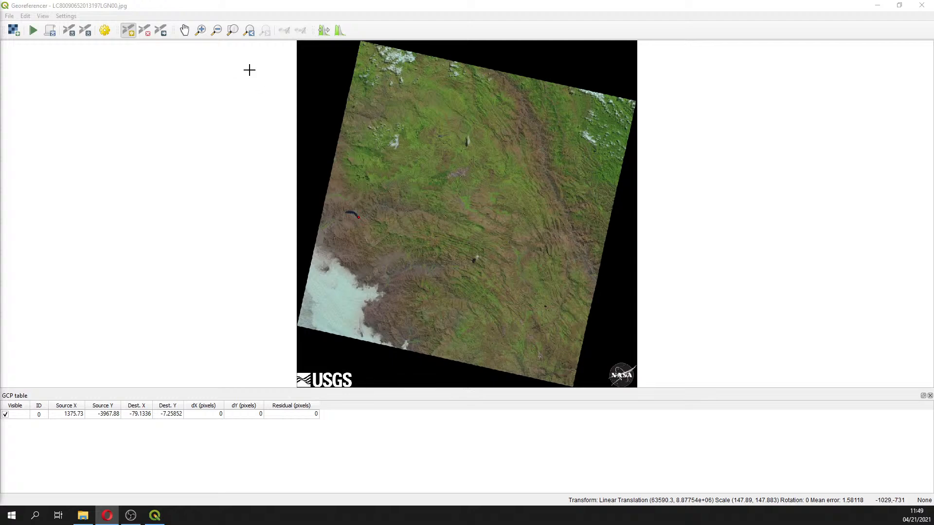
left_click(199, 30)
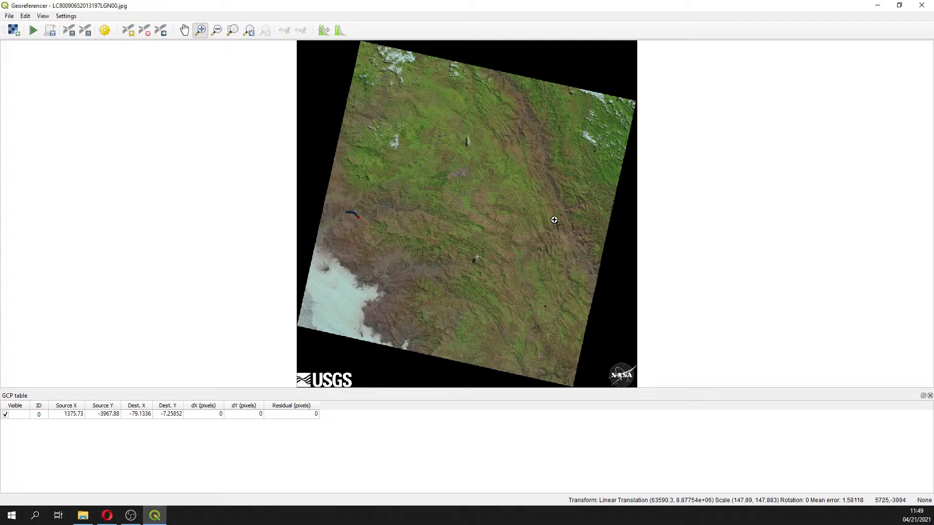
left_click_drag(552, 217, 593, 251)
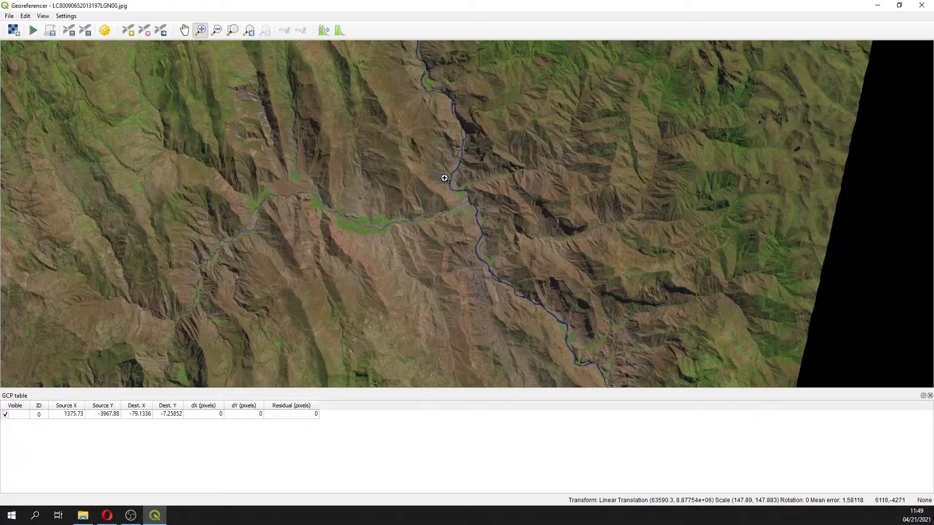
left_click_drag(440, 175, 487, 227)
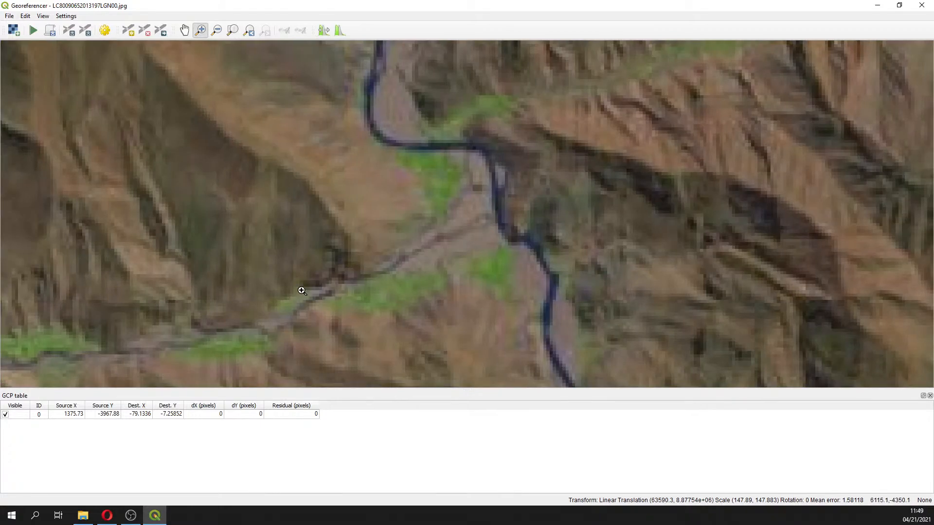
key("alt+Tab")
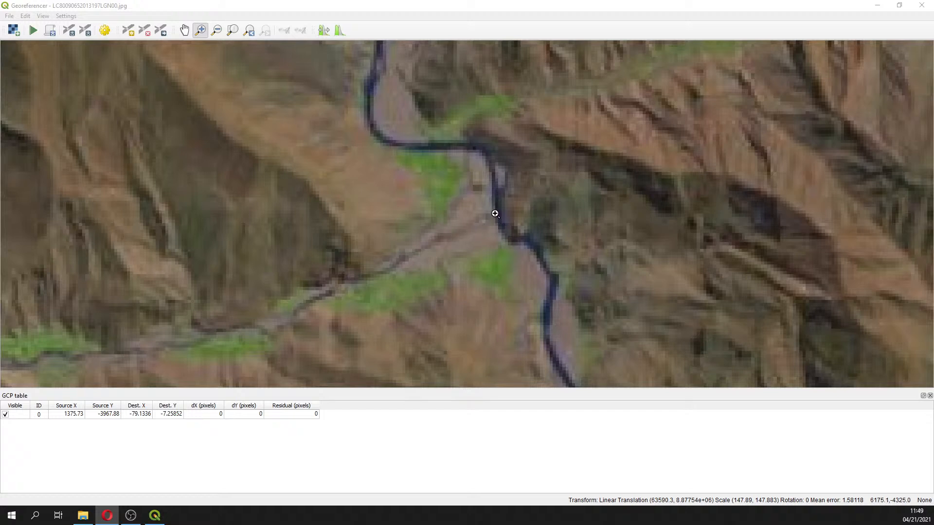
left_click(127, 32)
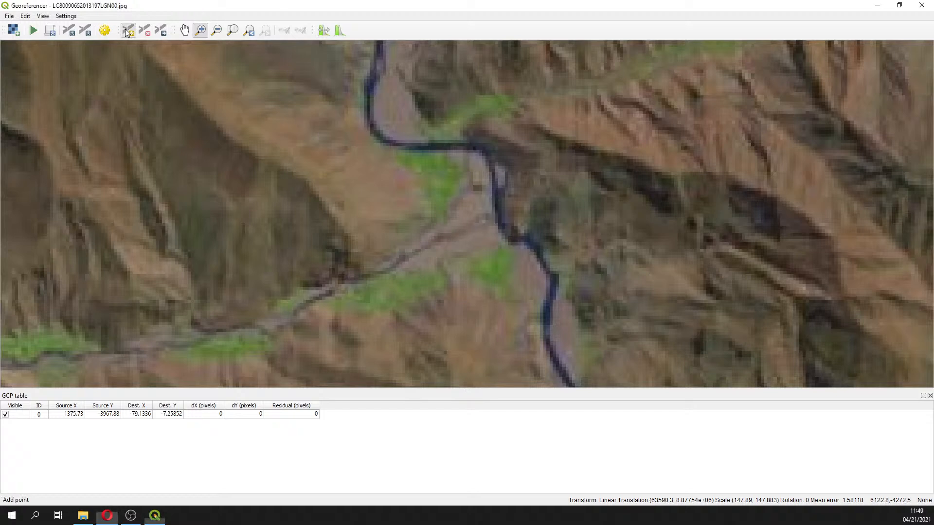
left_click(495, 216)
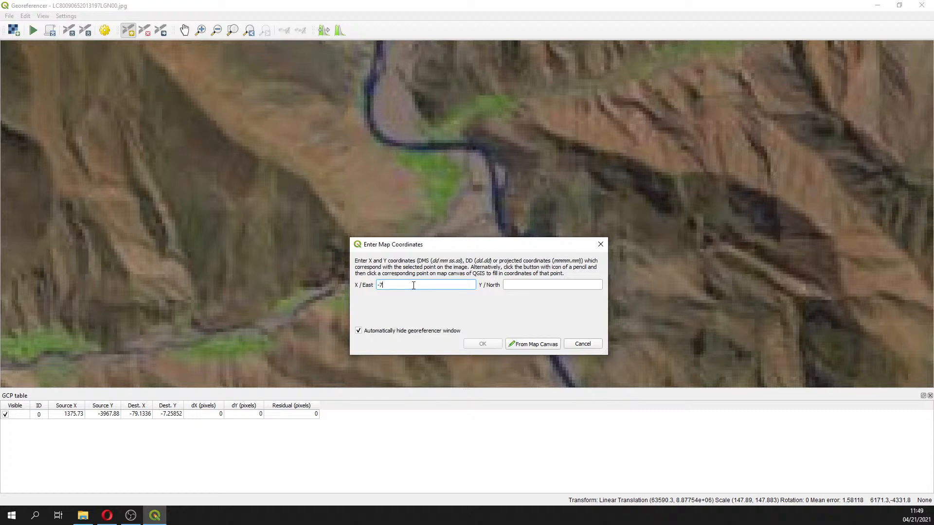
type("-77.829949")
left_click(547, 284)
type("-")
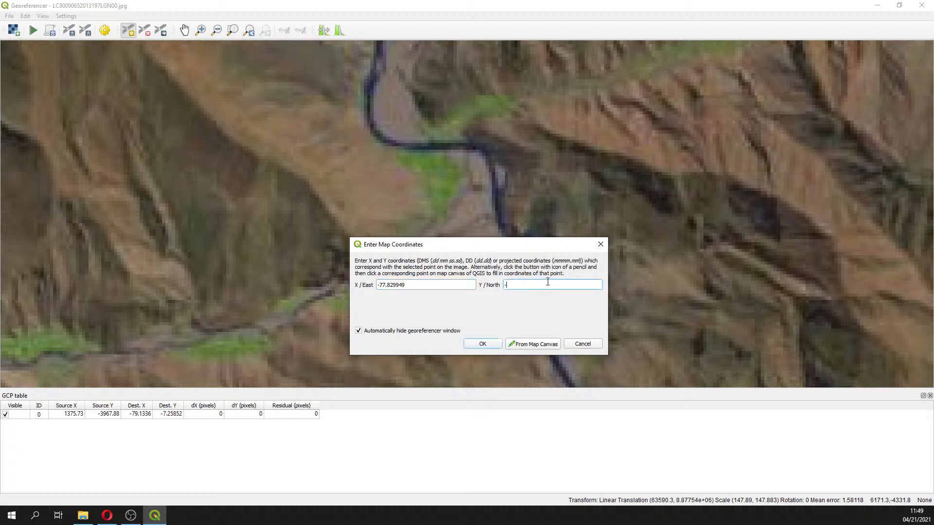
type("7.348486")
Check the X coordinate and confirm the second control point
left_click_drag(387, 285, 354, 285)
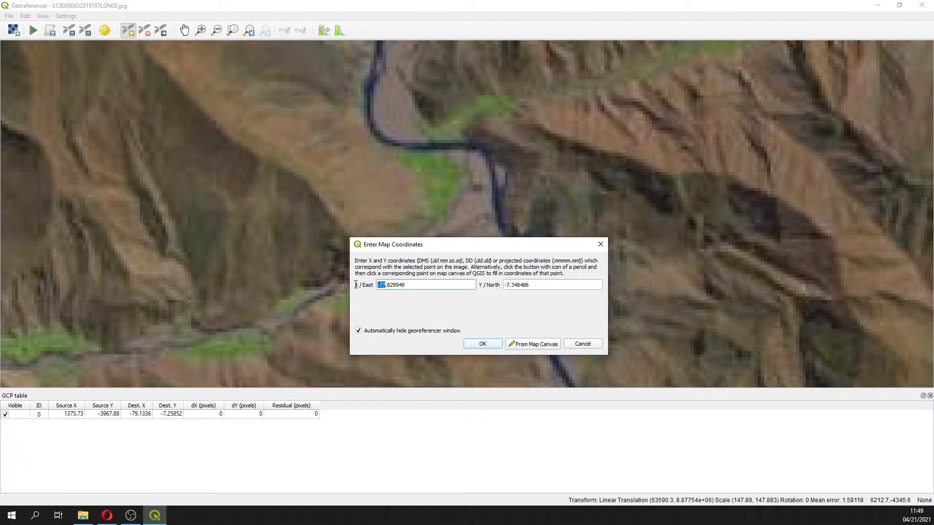
left_click(382, 285)
left_click_drag(392, 285, 399, 285)
left_click(490, 343)
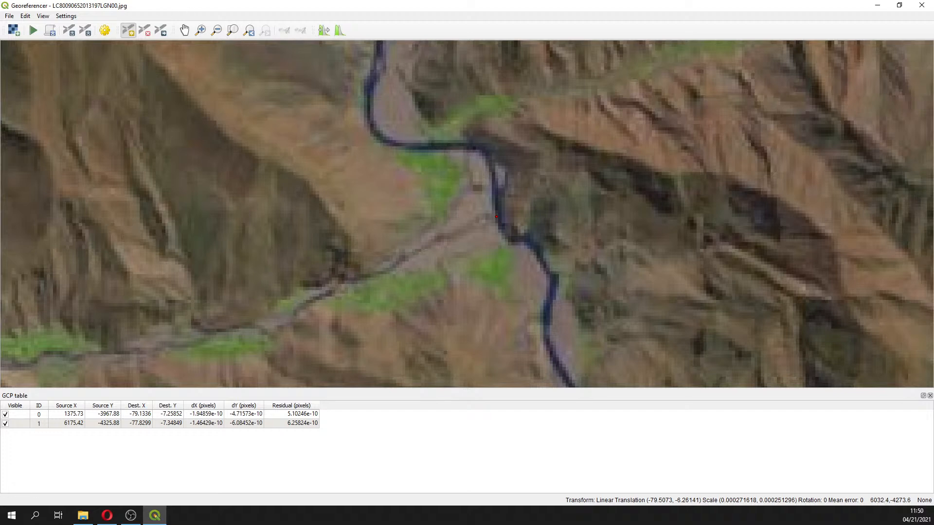
Zoom to the lake in the image's centre and add a third control point at its eastern end with X -78.337841 and Y -7.233598
key("alt+Tab")
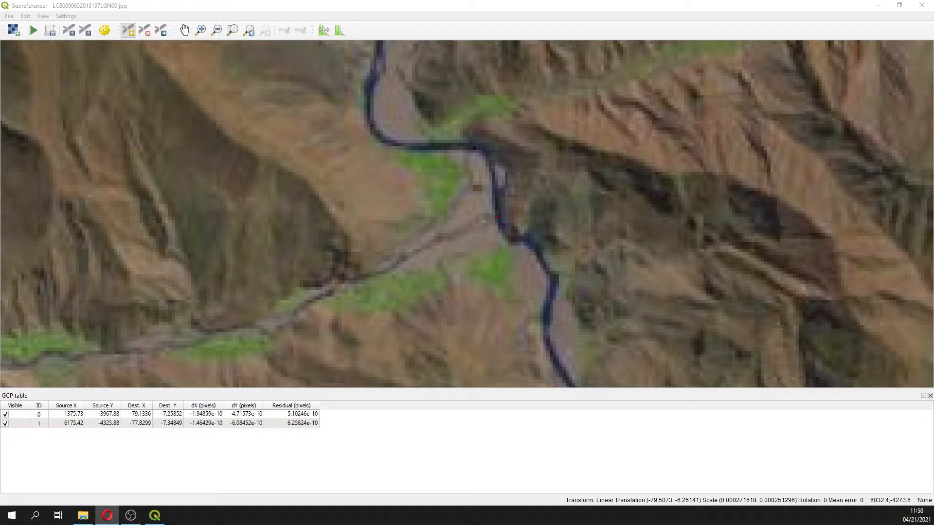
left_click(232, 30)
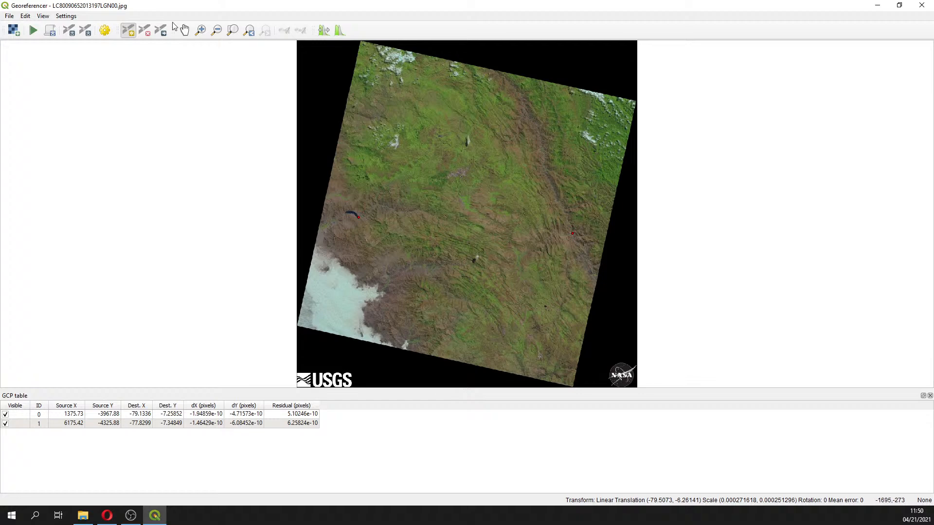
left_click(201, 30)
left_click_drag(329, 165, 592, 269)
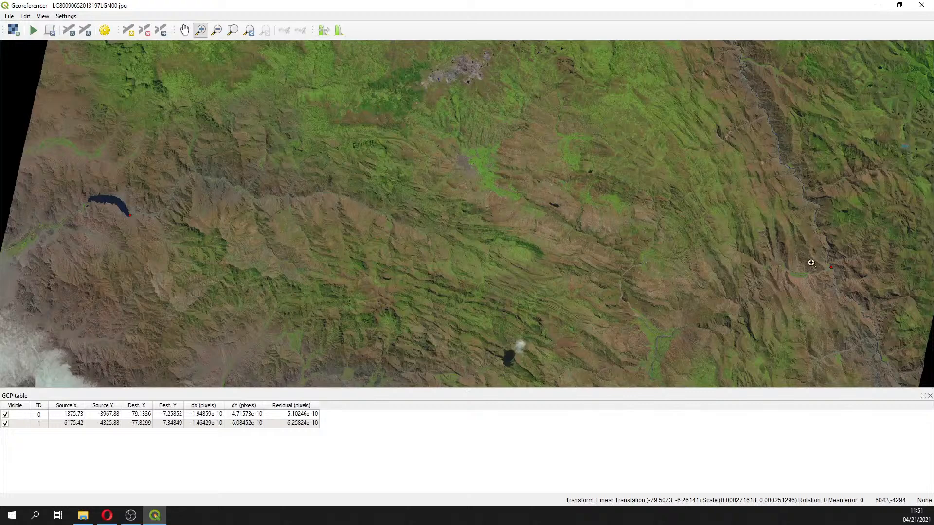
left_click_drag(532, 180, 603, 231)
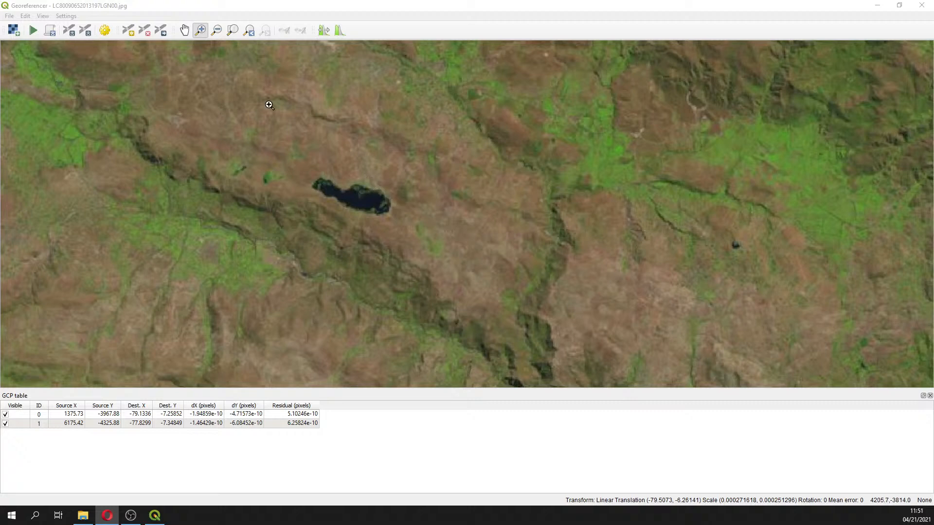
left_click(127, 31)
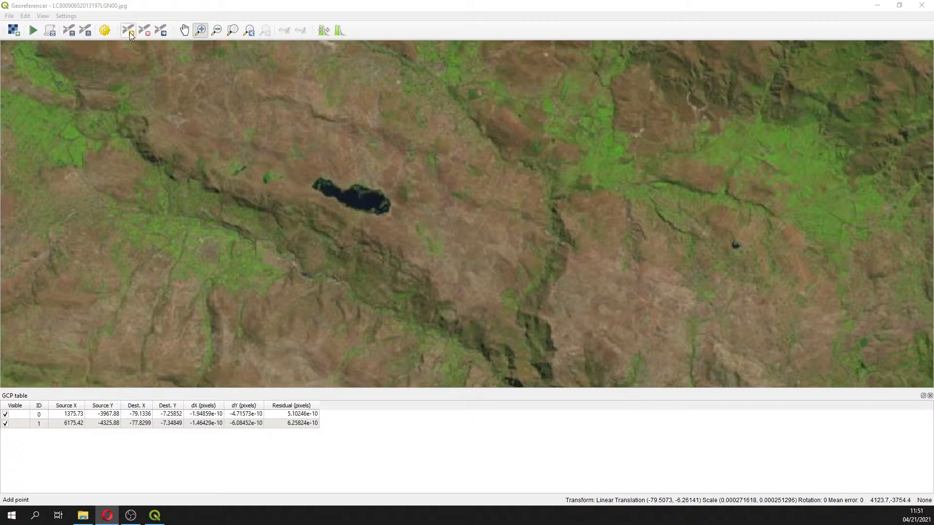
left_click(379, 189)
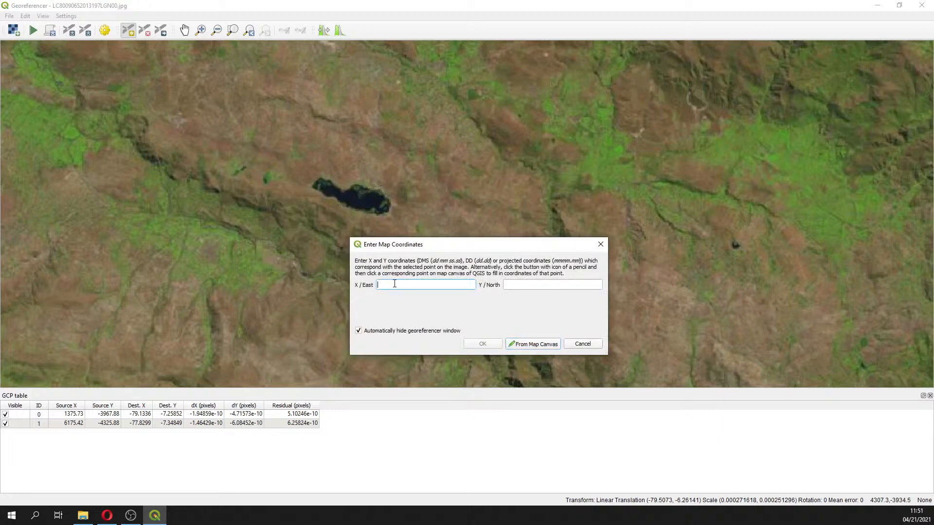
type("78.337841")
left_click(378, 285)
type("-")
left_click(522, 287)
type("-7.233598")
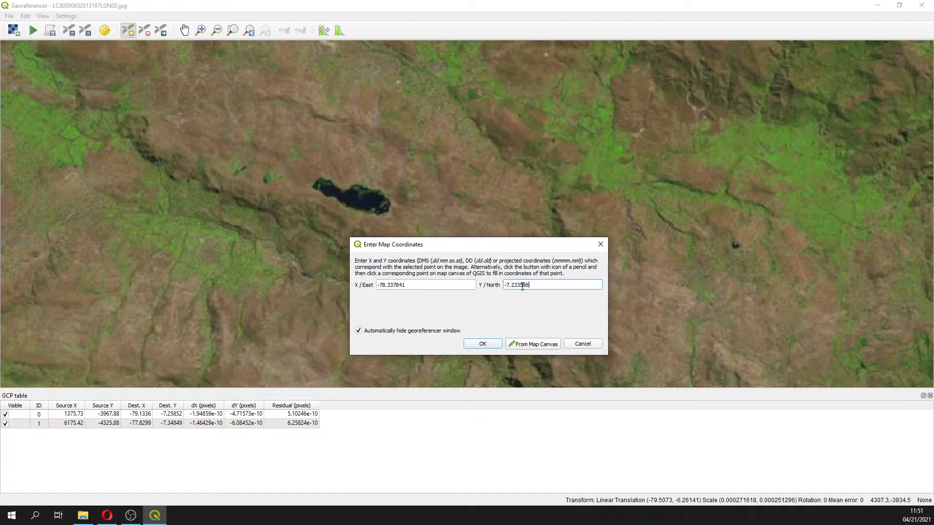
left_click(473, 285)
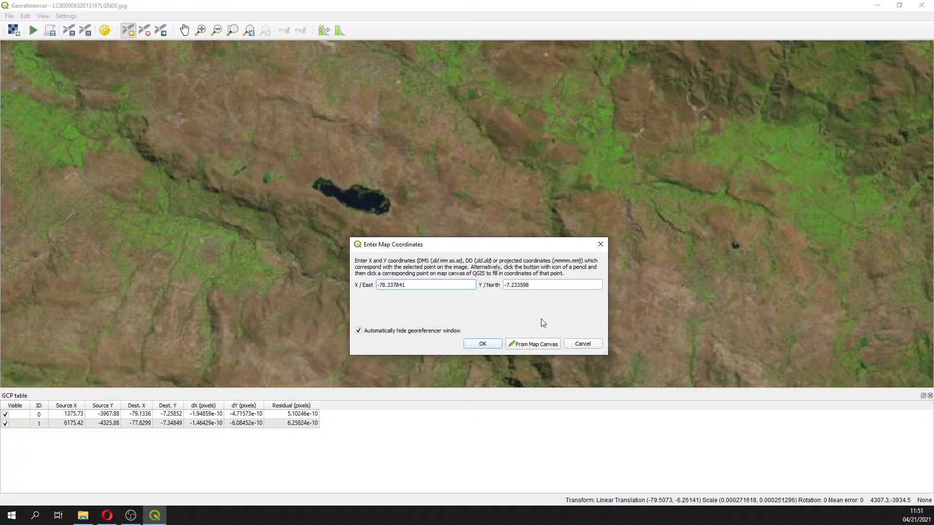
left_click(483, 344)
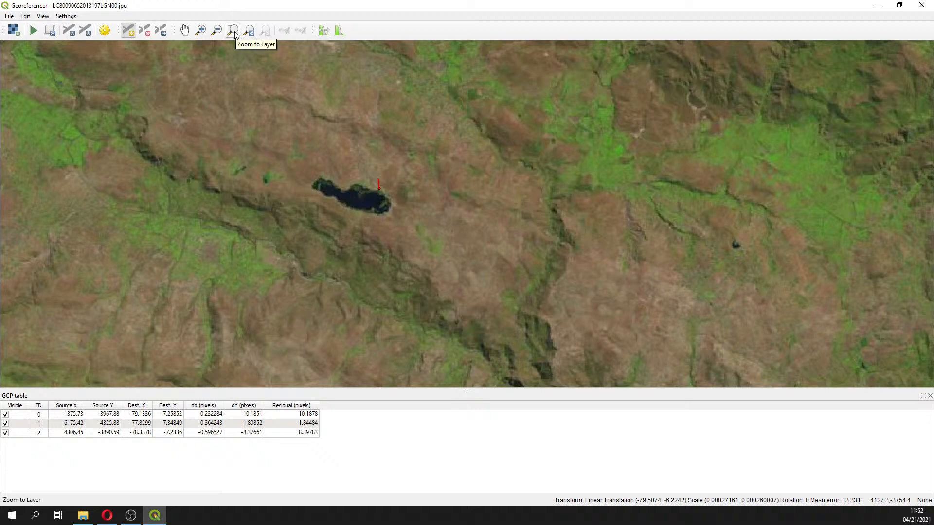
Examine the image at full extent and zoomed into the eastern river area and the central lake area
key("alt+Tab")
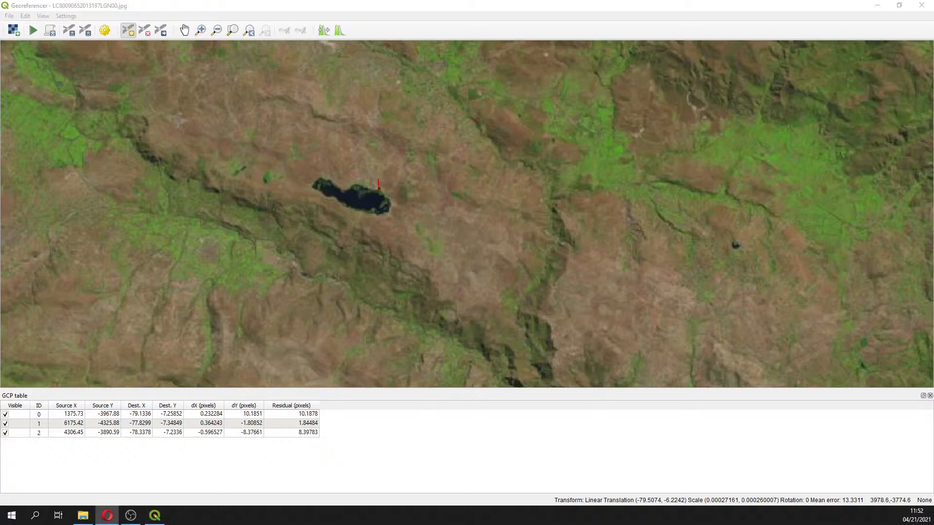
left_click(235, 36)
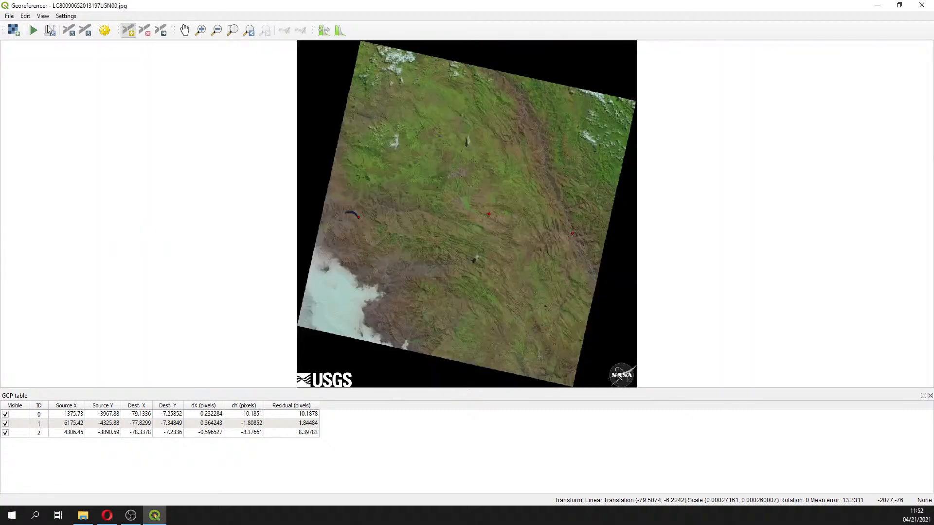
left_click(201, 31)
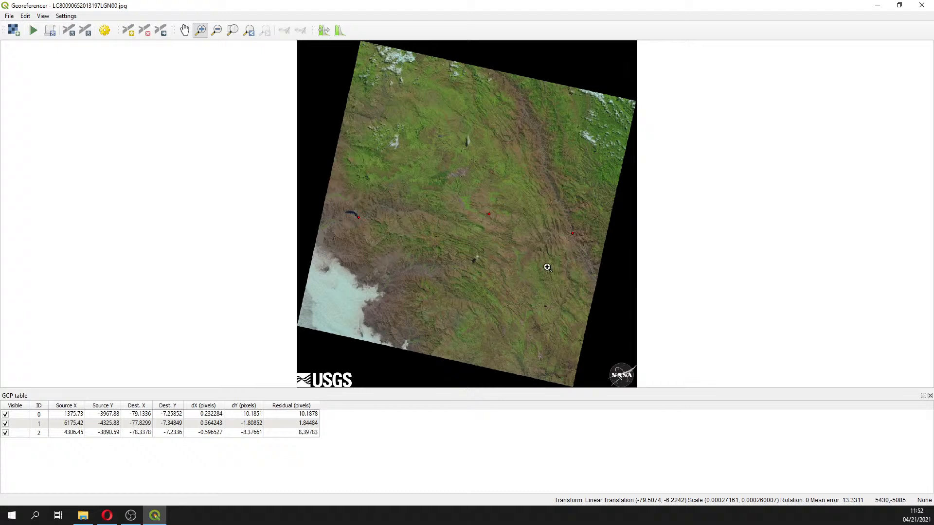
left_click_drag(527, 212, 597, 262)
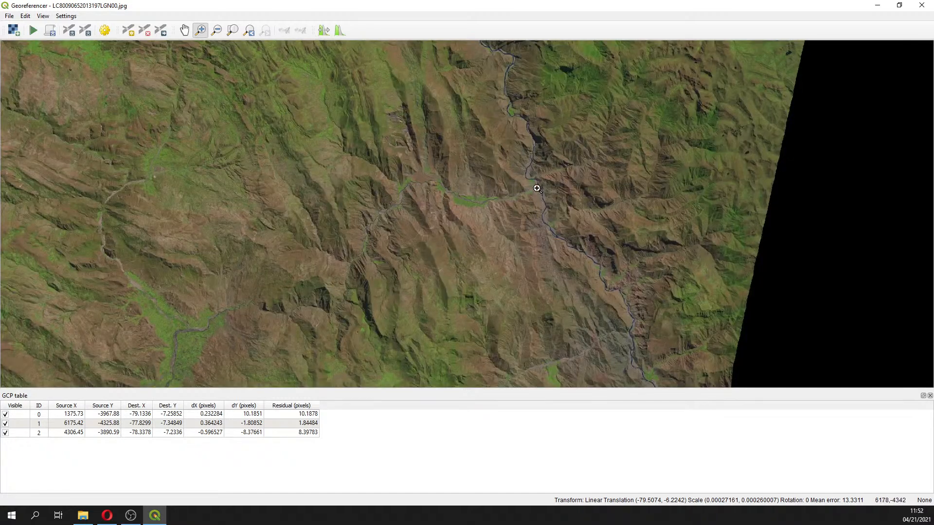
left_click(249, 30)
left_click_drag(520, 208, 592, 261)
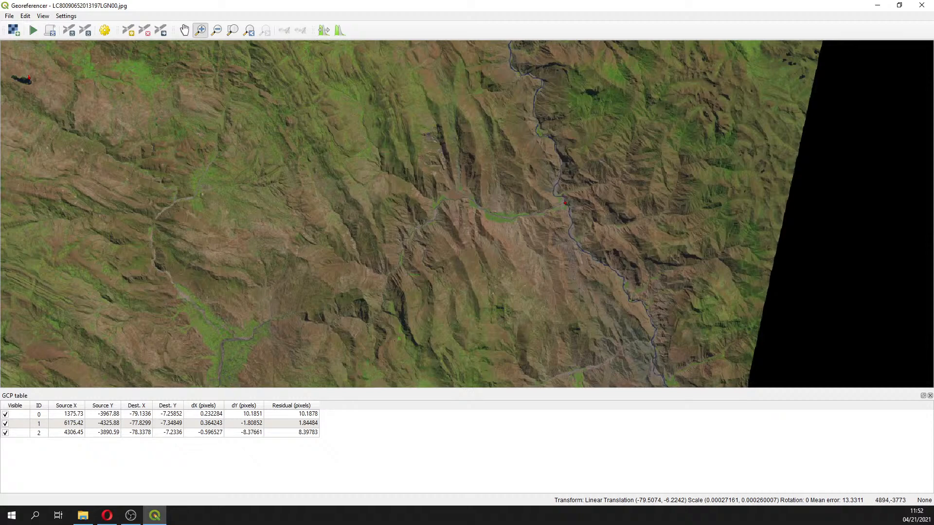
key("alt+Tab")
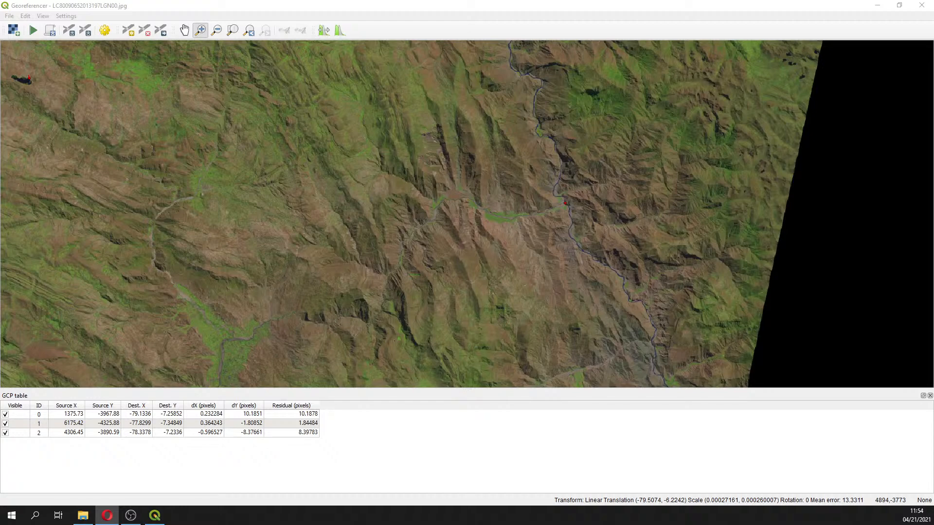
left_click(249, 31)
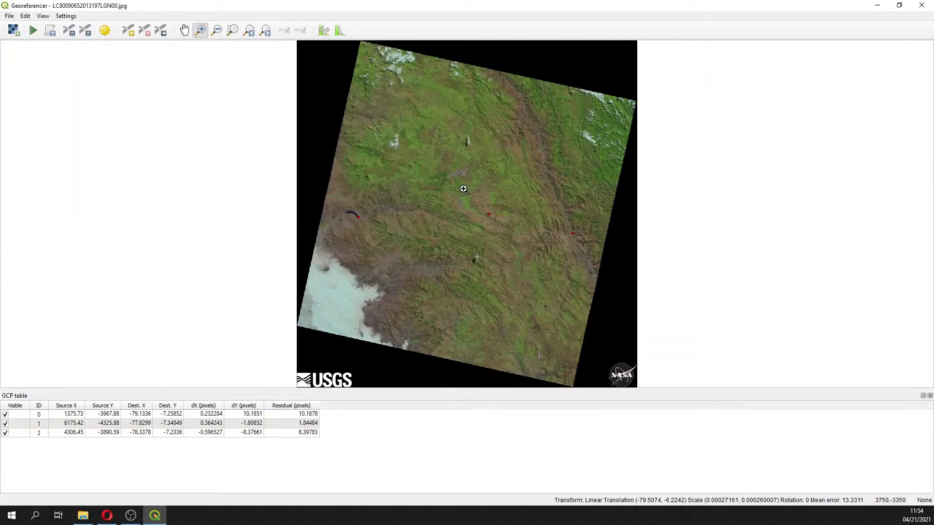
left_click_drag(463, 189, 508, 231)
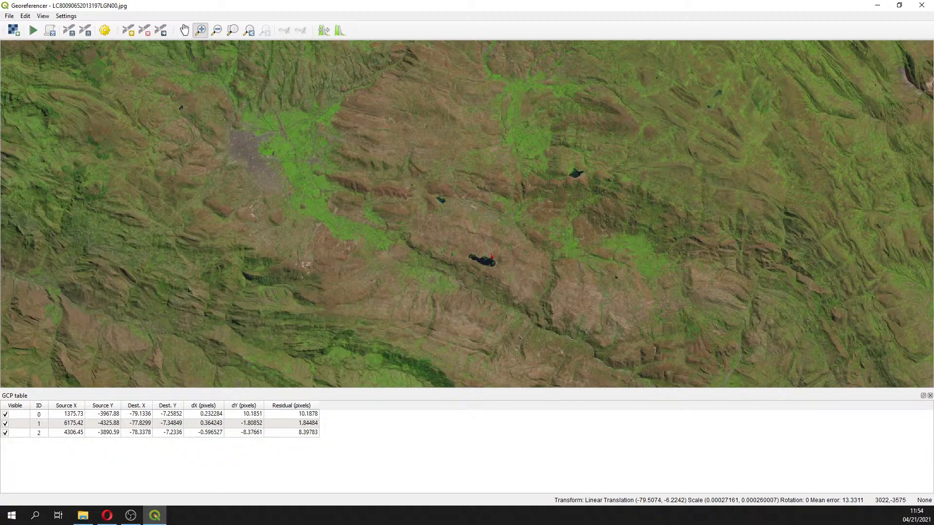
key("alt+Tab")
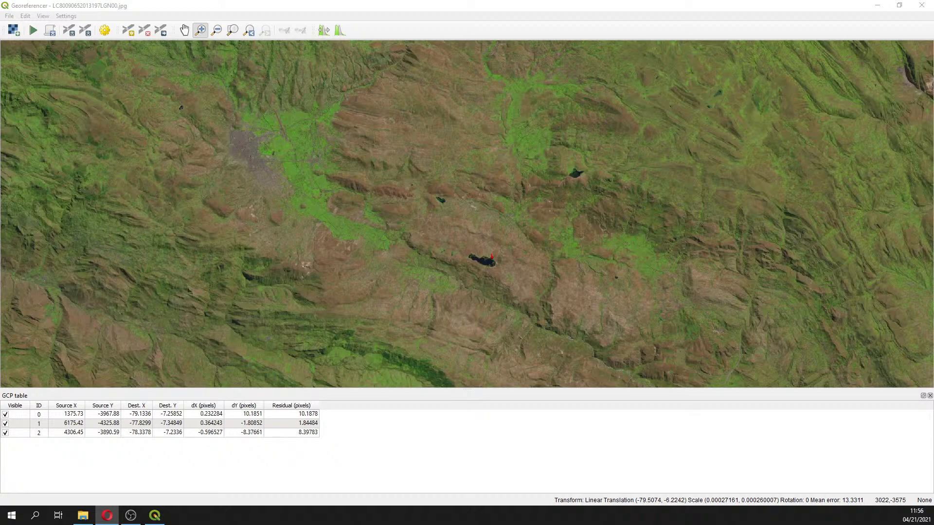
Bring the browser forward and open the QGIS georeferencing lesson for version 3 documentation
left_click_drag(933, 73, 206, 39)
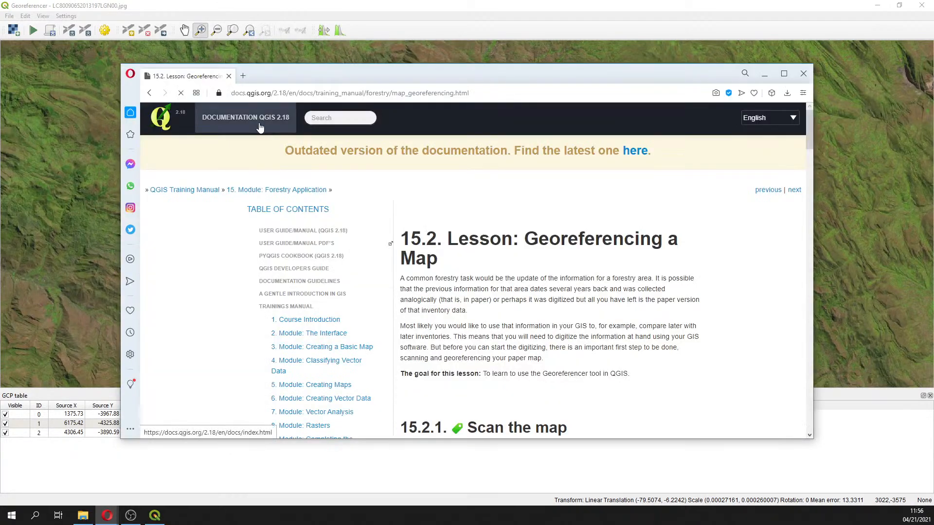
left_click(260, 126)
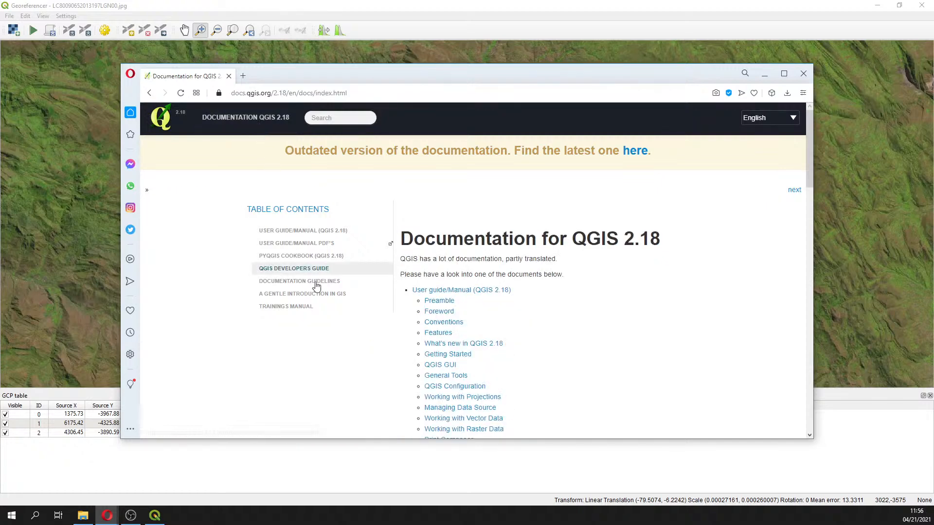
left_click(149, 93)
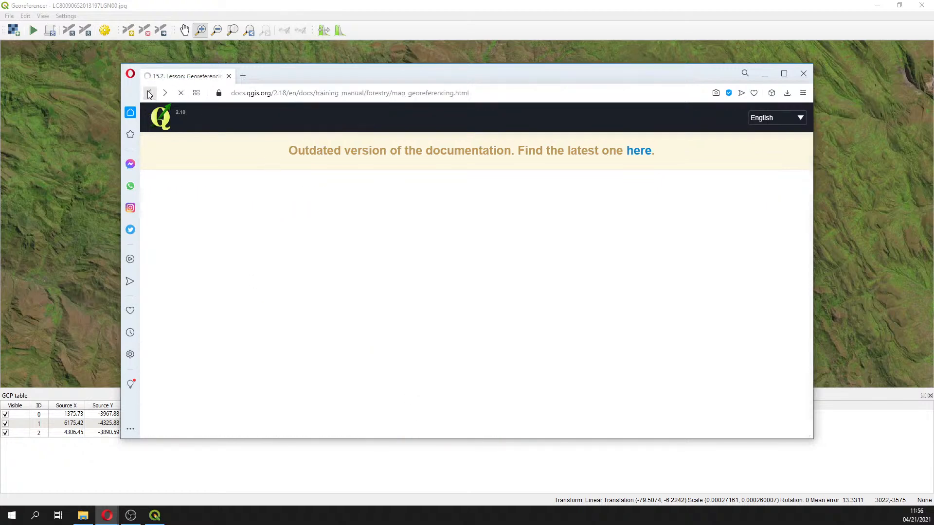
left_click(276, 94)
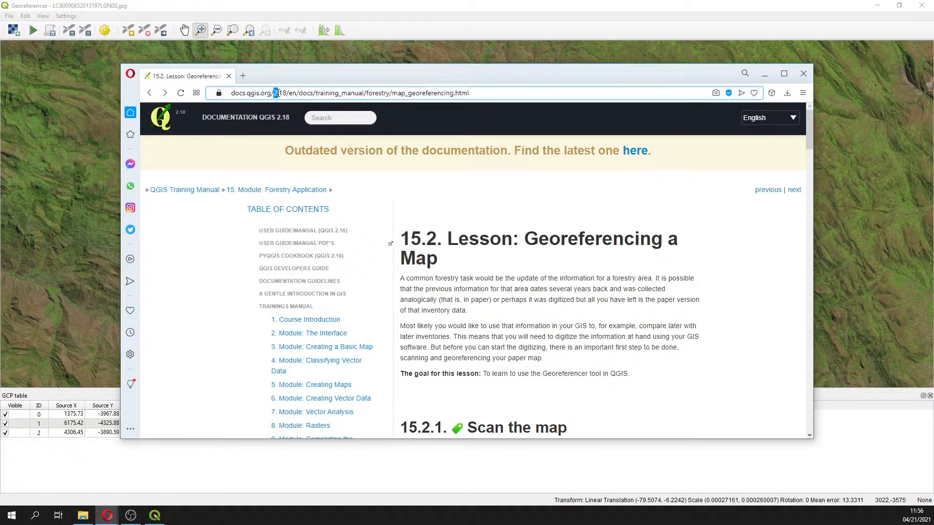
type("3")
key("Return")
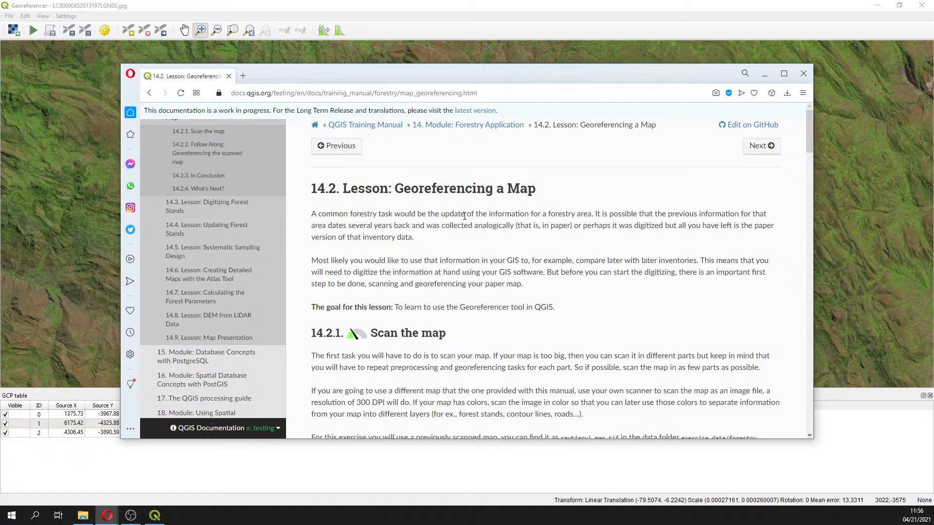
Switch the georeferencing lesson to the latest 3.16 version, review it, and close the browser
left_click_drag(812, 138, 800, 119)
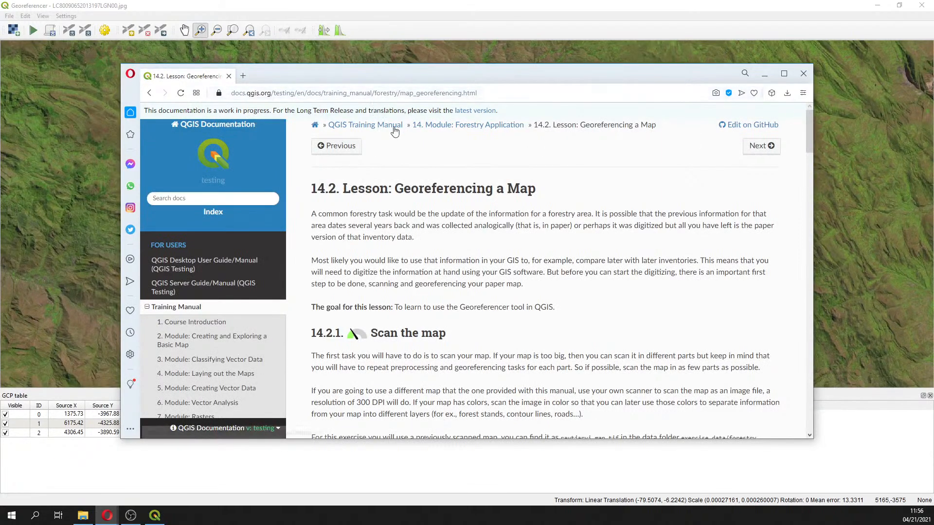
left_click(304, 93)
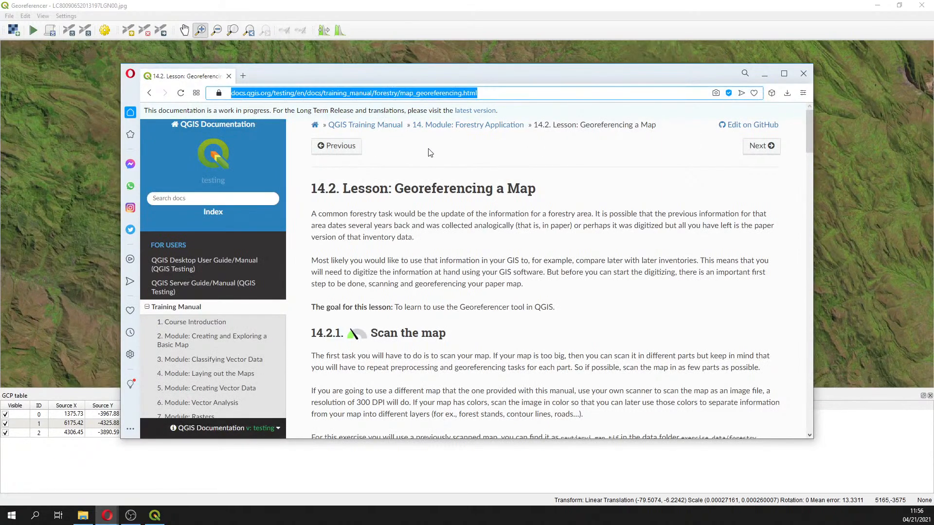
left_click(464, 112)
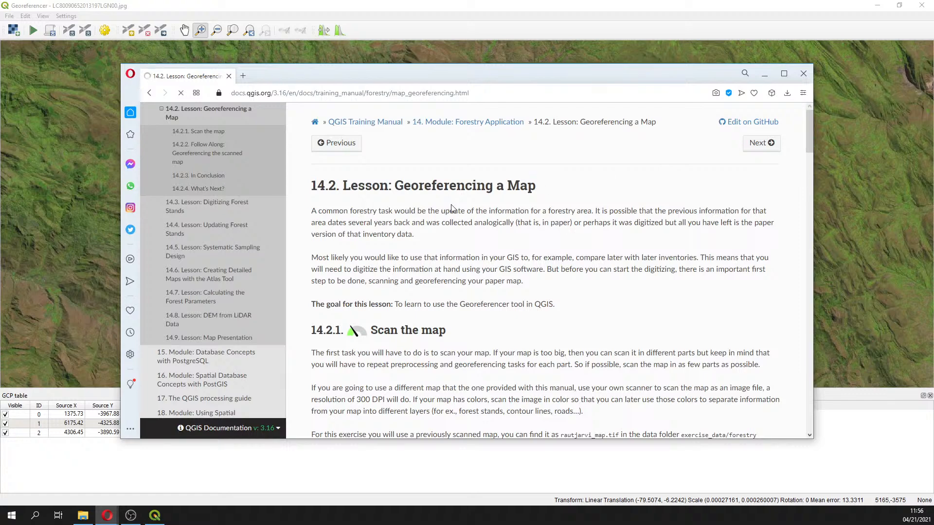
left_click(520, 91)
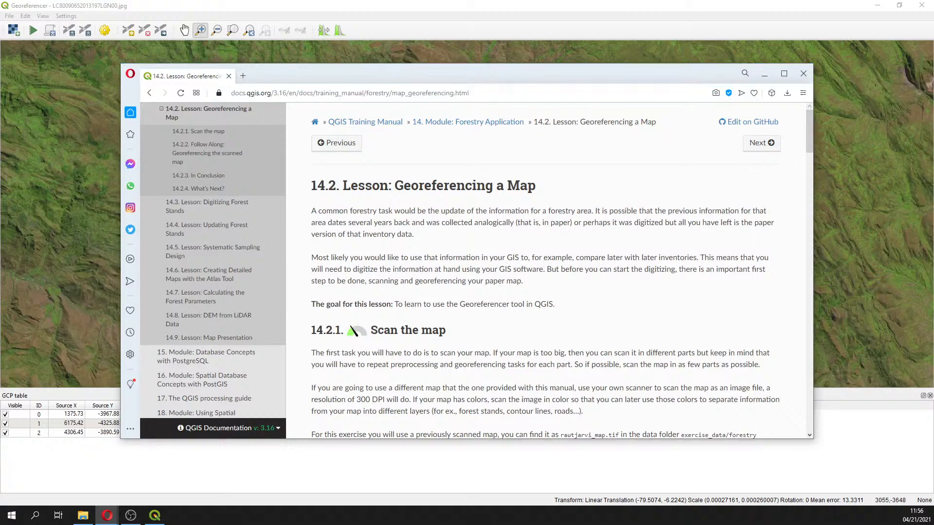
left_click(803, 74)
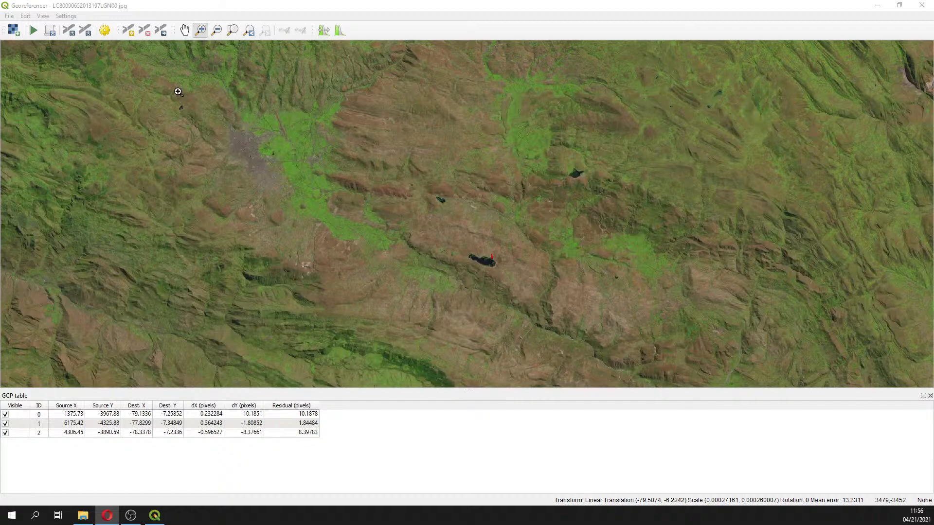
Open the transformation settings and set the target SRS to EPSG:4326 - WGS 84
left_click(105, 31)
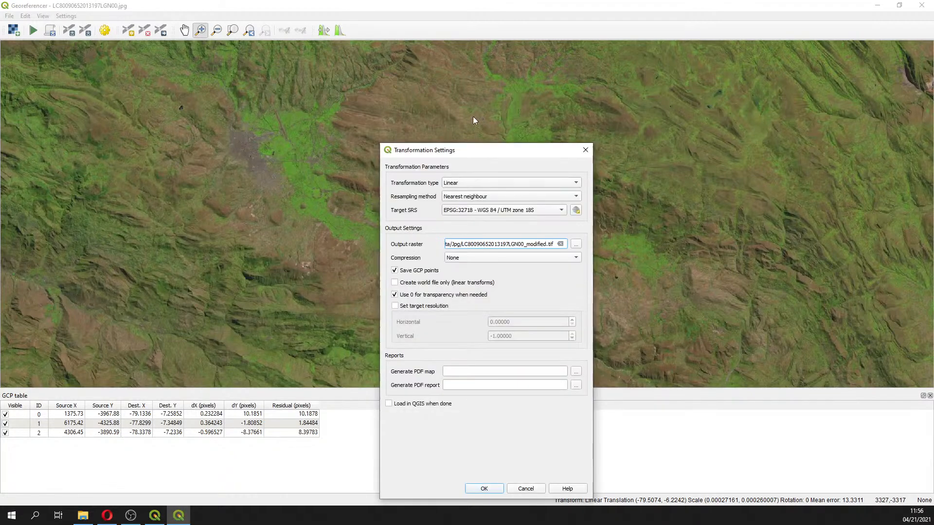
key("alt+Tab")
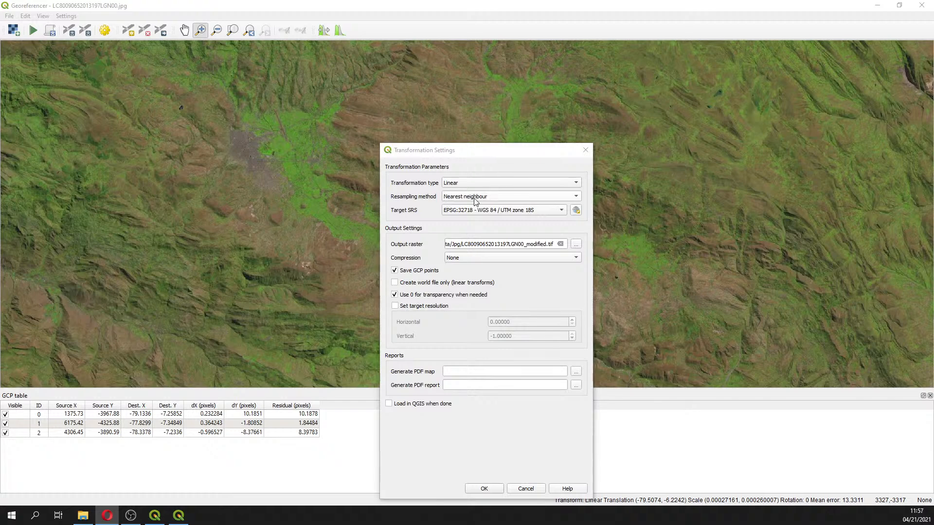
left_click(576, 210)
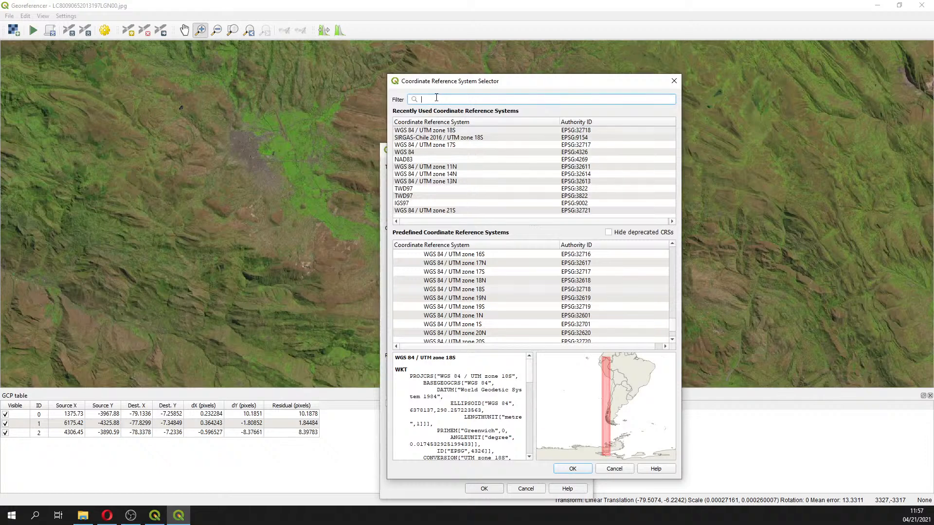
type("4326")
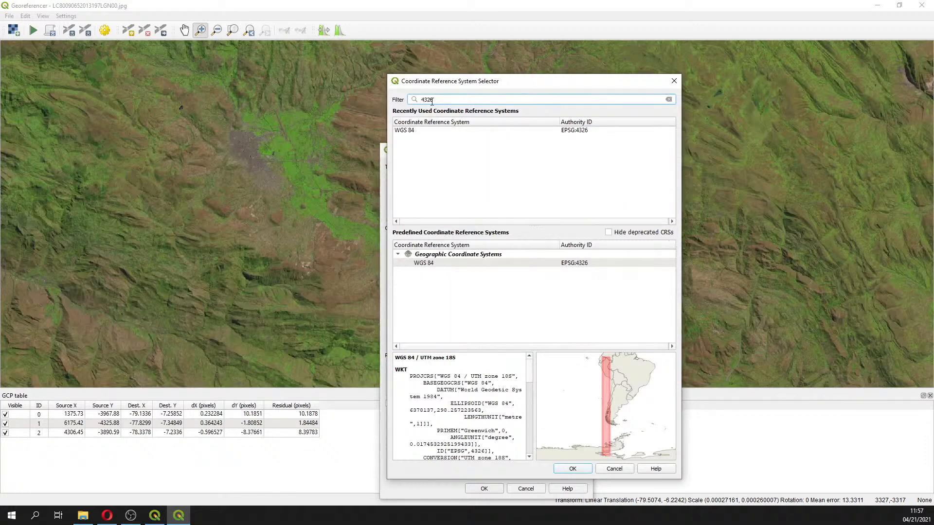
left_click(422, 131)
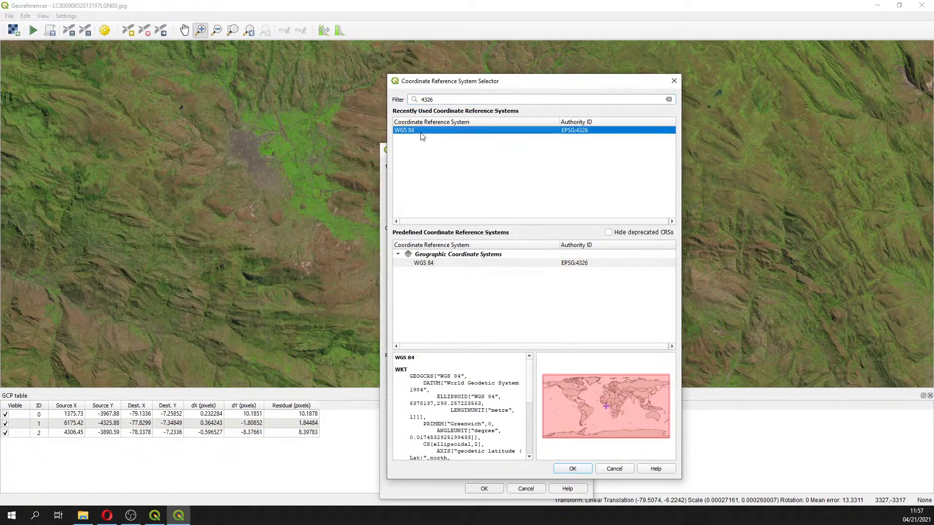
left_click(425, 267)
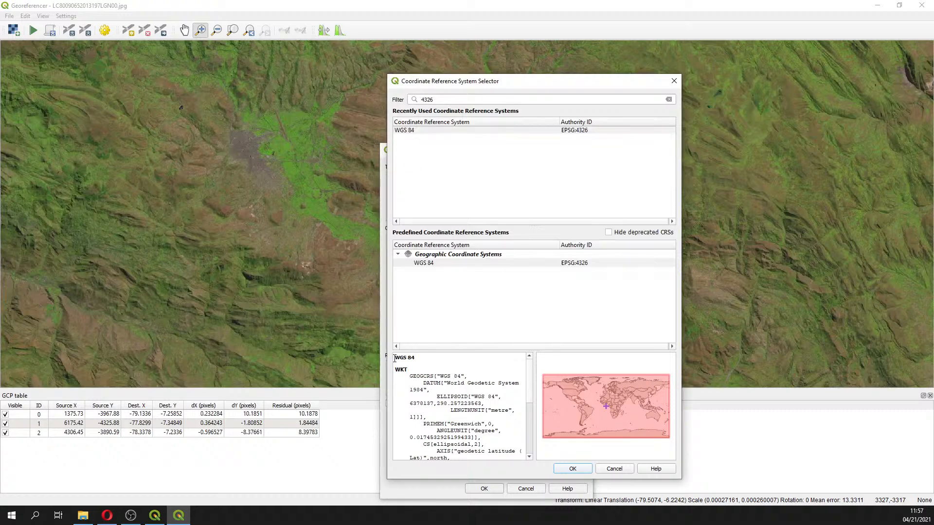
left_click(572, 468)
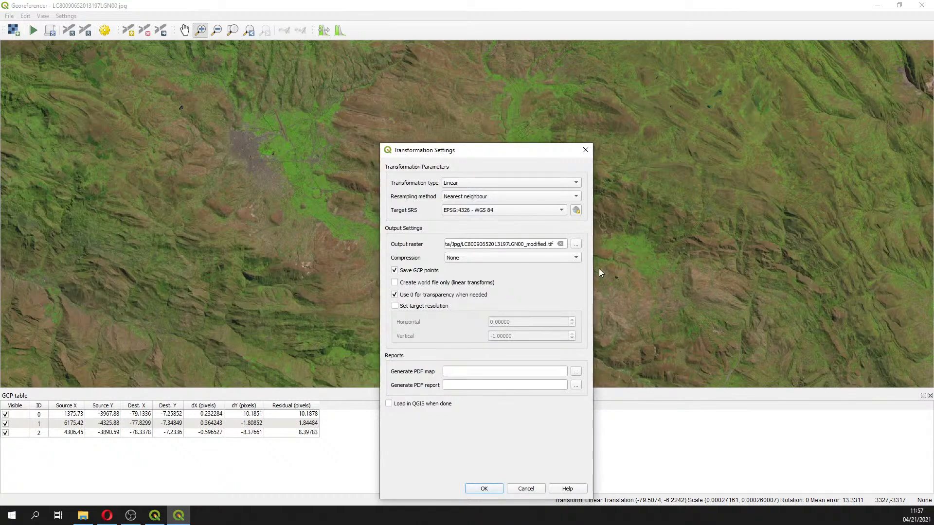
left_click(577, 245)
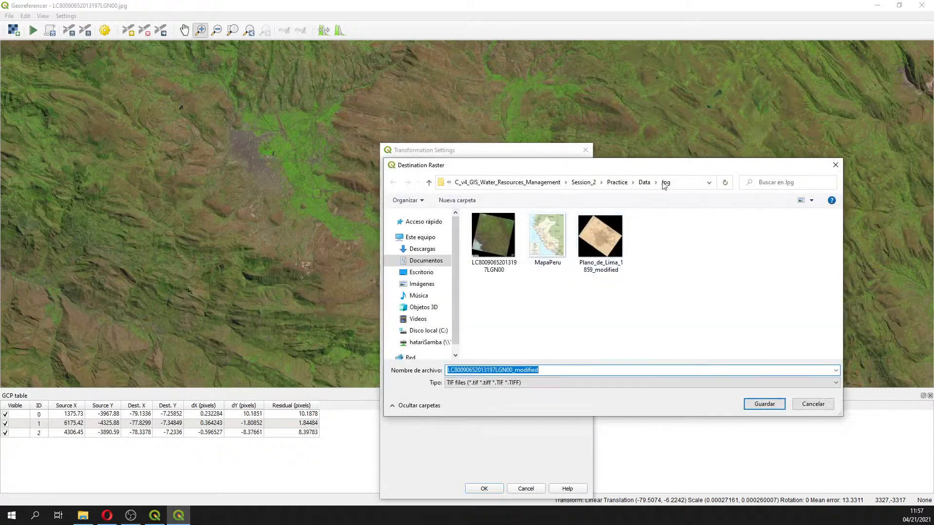
left_click(448, 185)
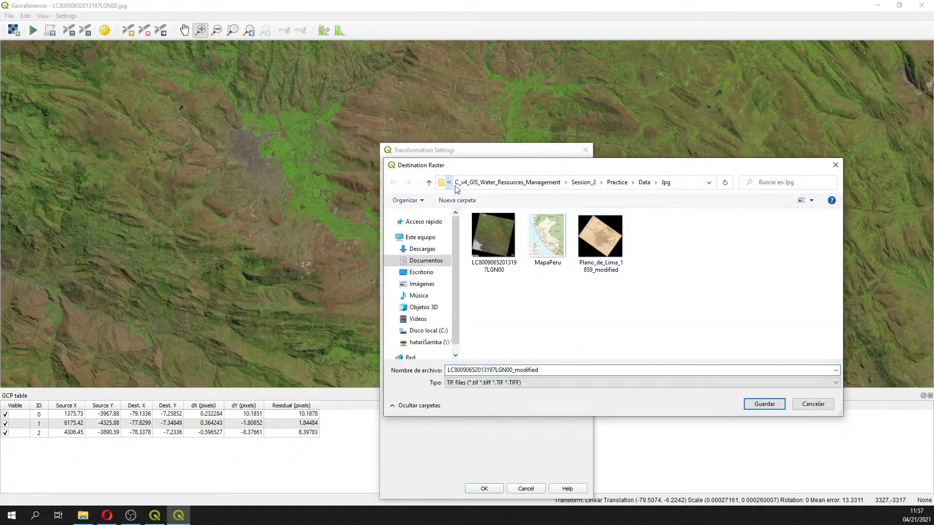
left_click(457, 184)
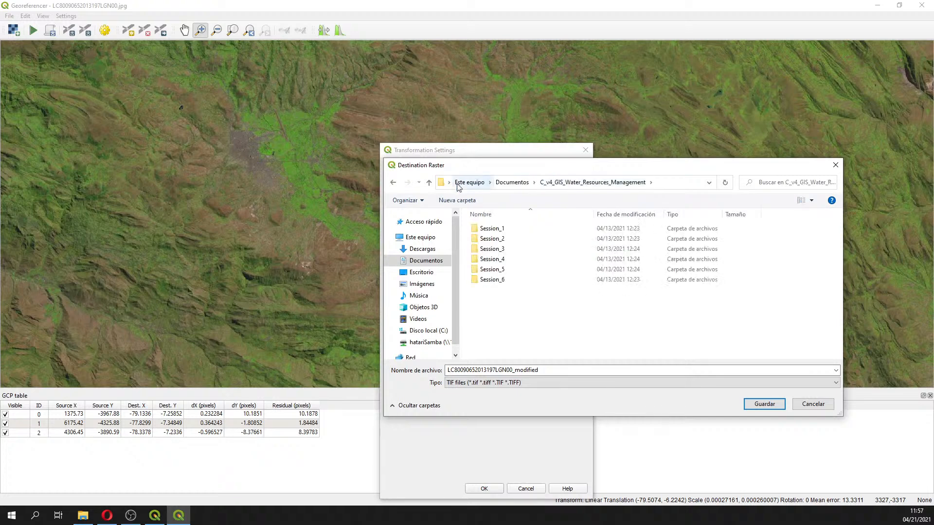
left_click(513, 183)
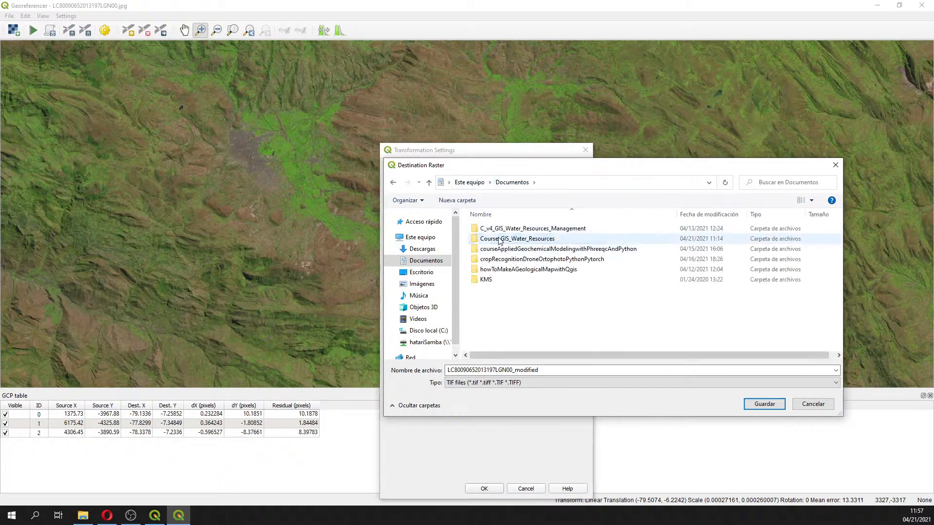
double_click(489, 240)
double_click(490, 240)
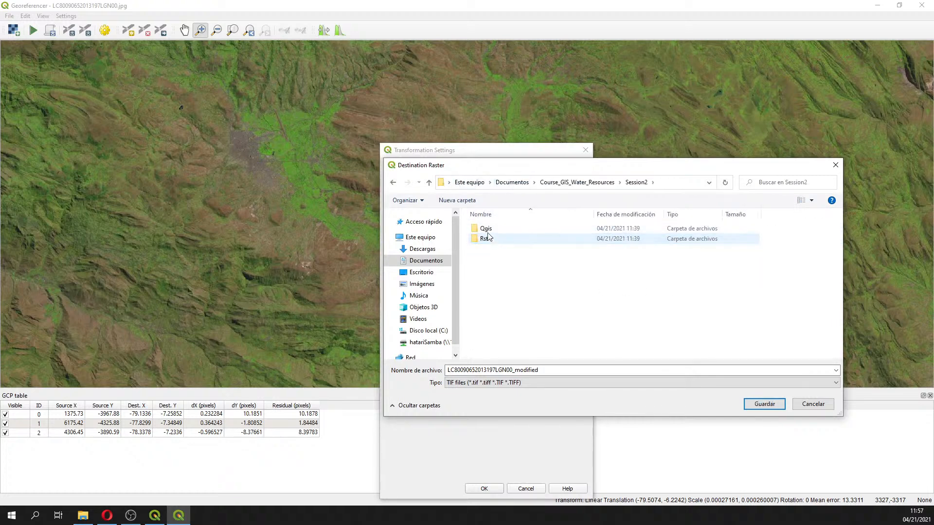
double_click(487, 240)
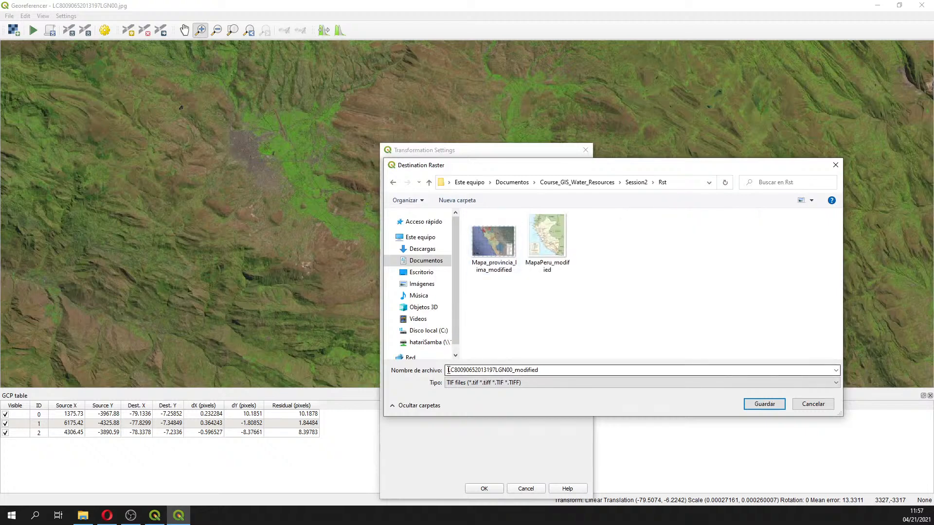
double_click(480, 370)
left_click(513, 370)
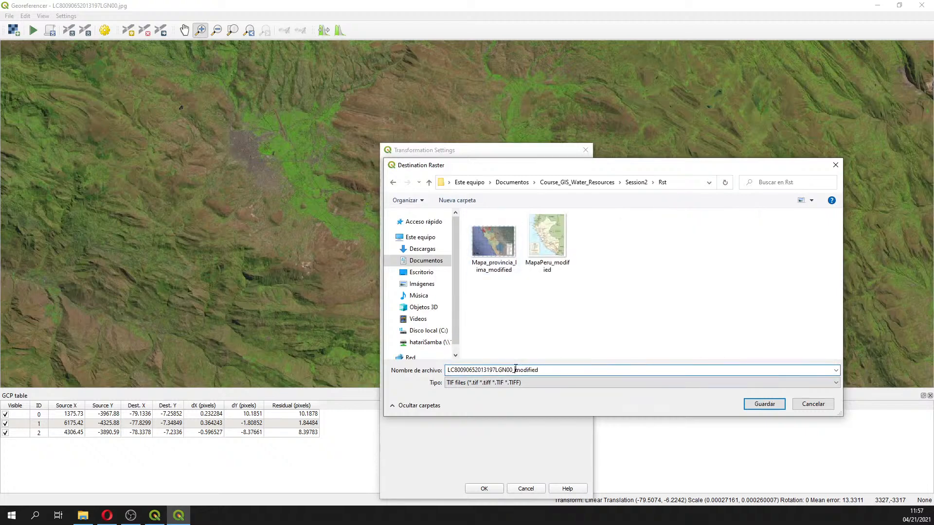
type("_")
left_click(765, 404)
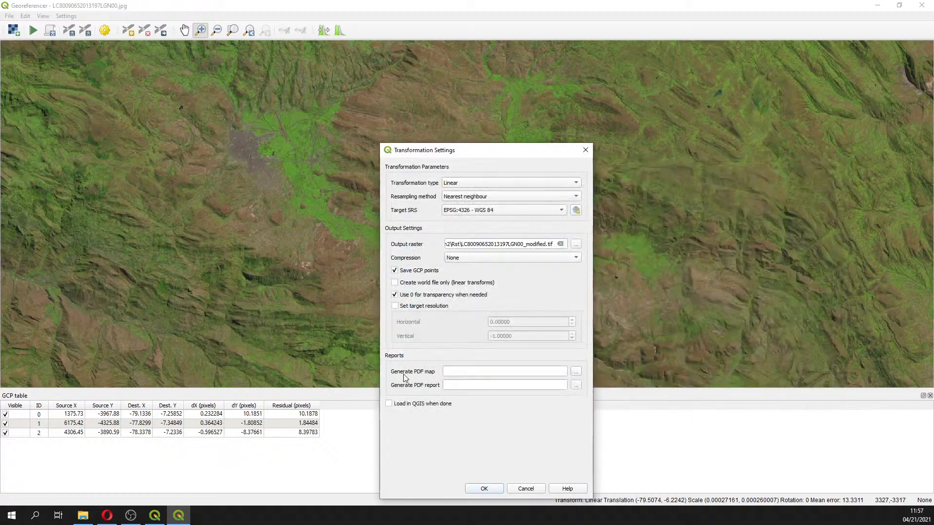
Turn off saving GCP points, confirm the transformation settings, and reopen them to review
left_click(409, 271)
left_click(481, 489)
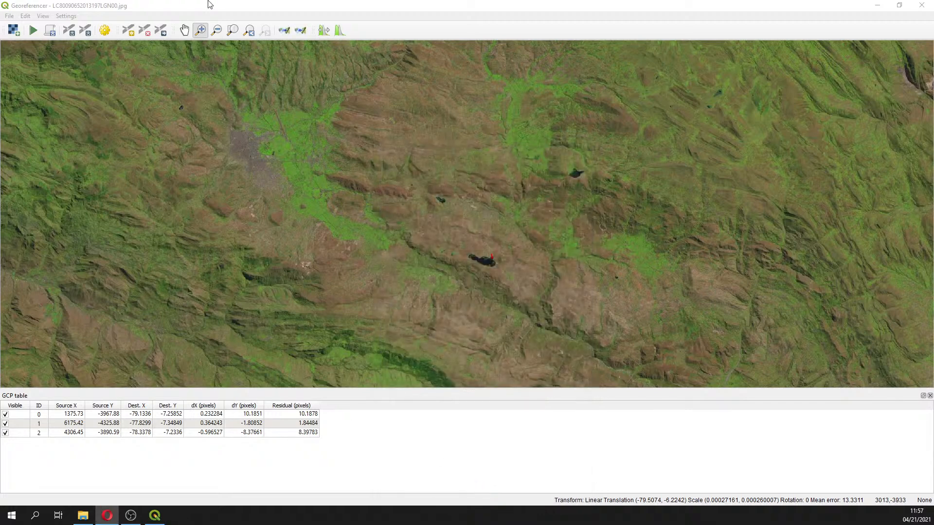
left_click(105, 30)
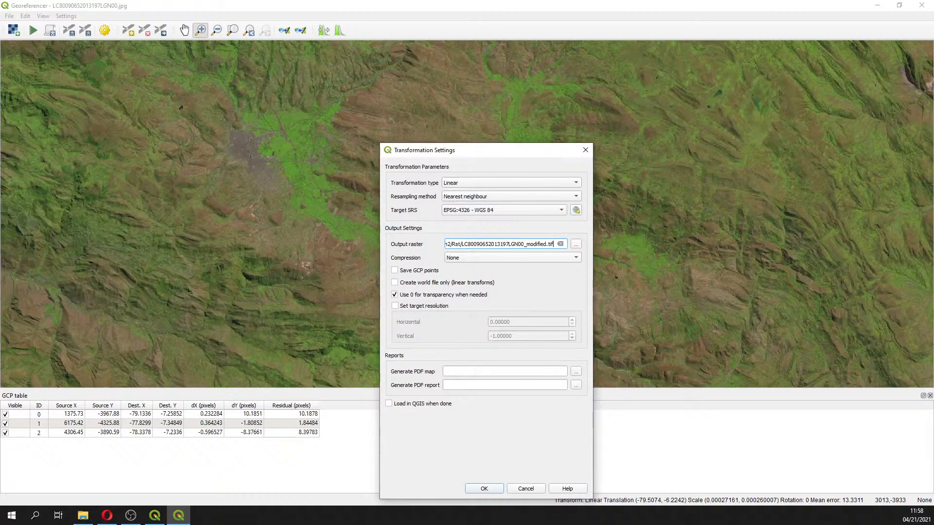
key("alt+Tab")
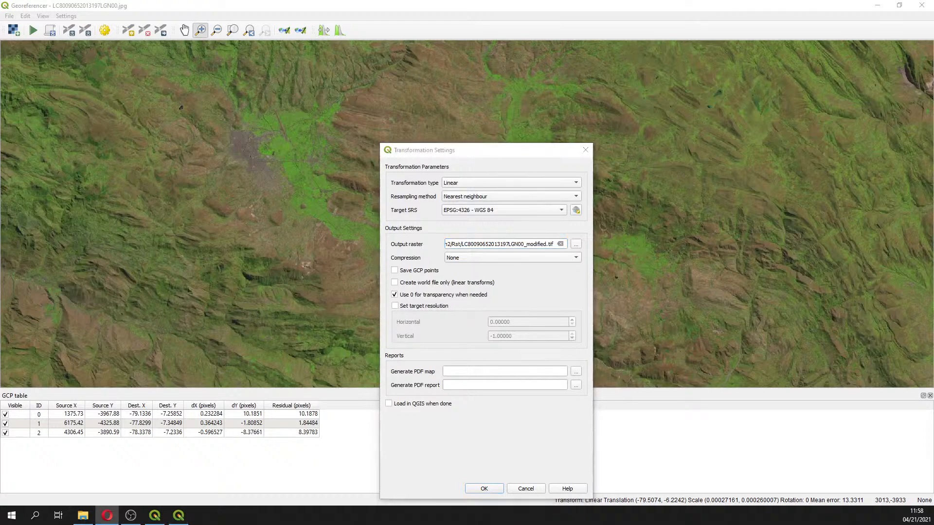
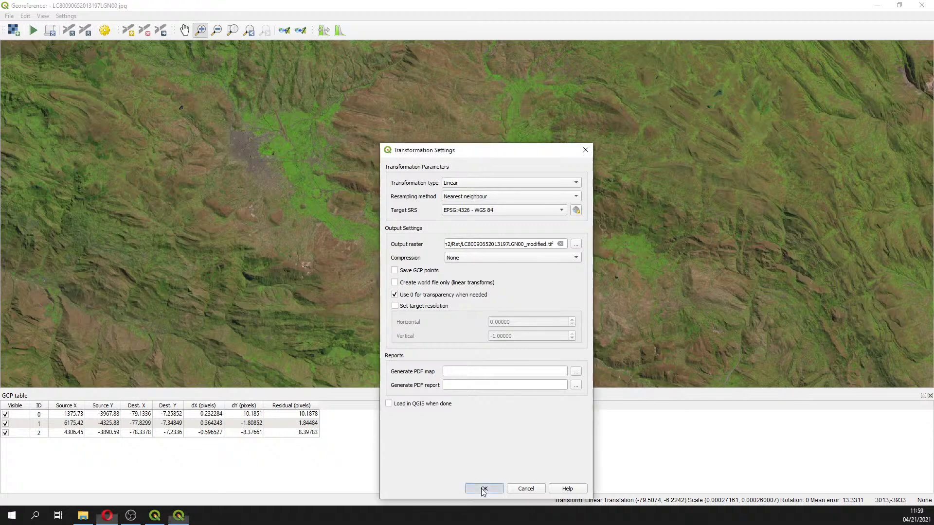
Run the georeferencing with the confirmed transformation settings and close the Georeferencer window
left_click(483, 488)
left_click(33, 31)
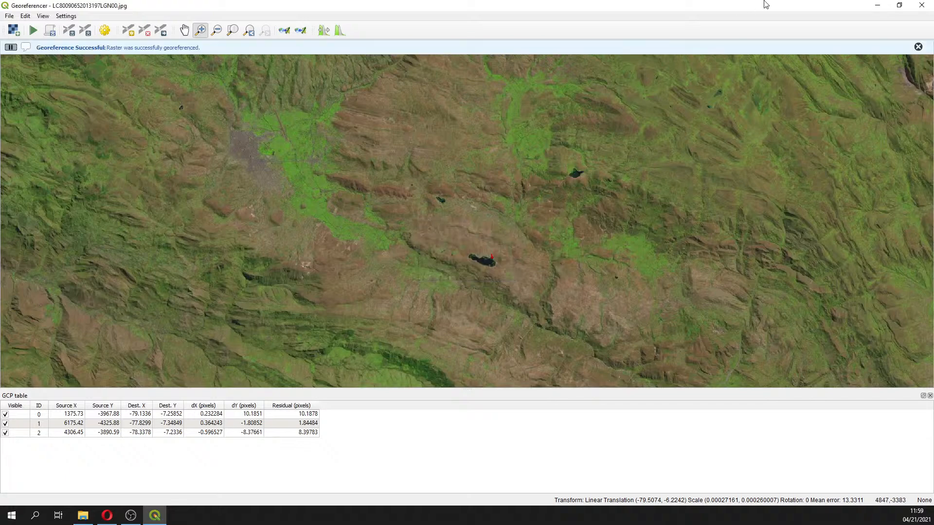
left_click(921, 4)
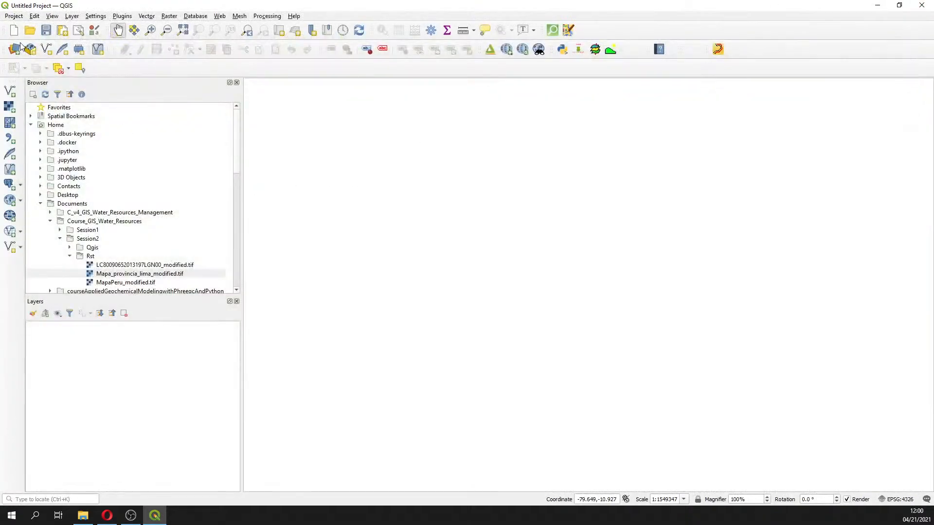
double_click(138, 264)
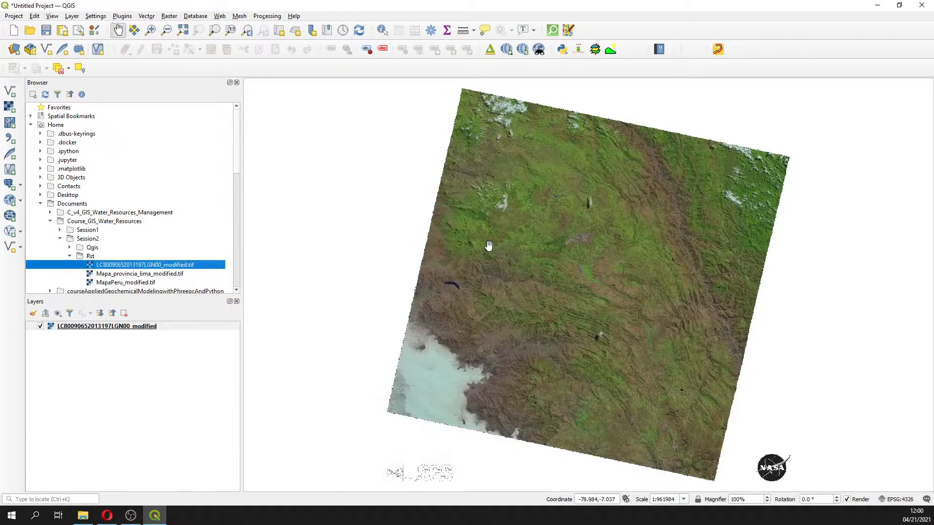
left_click(507, 50)
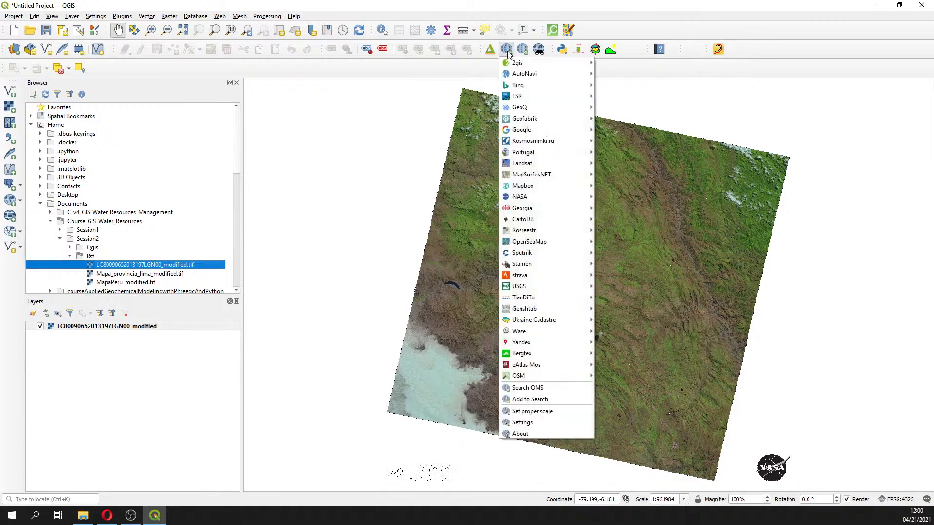
mouse_move(554, 129)
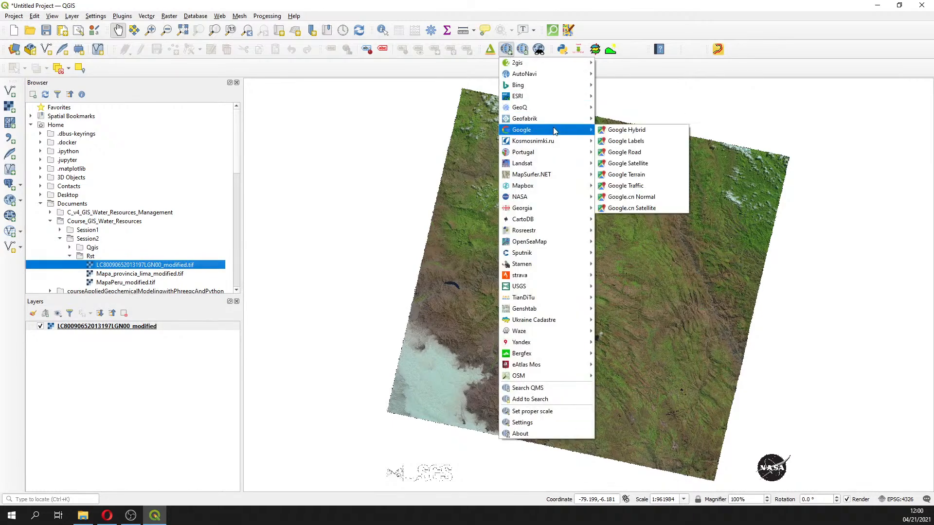
left_click(627, 163)
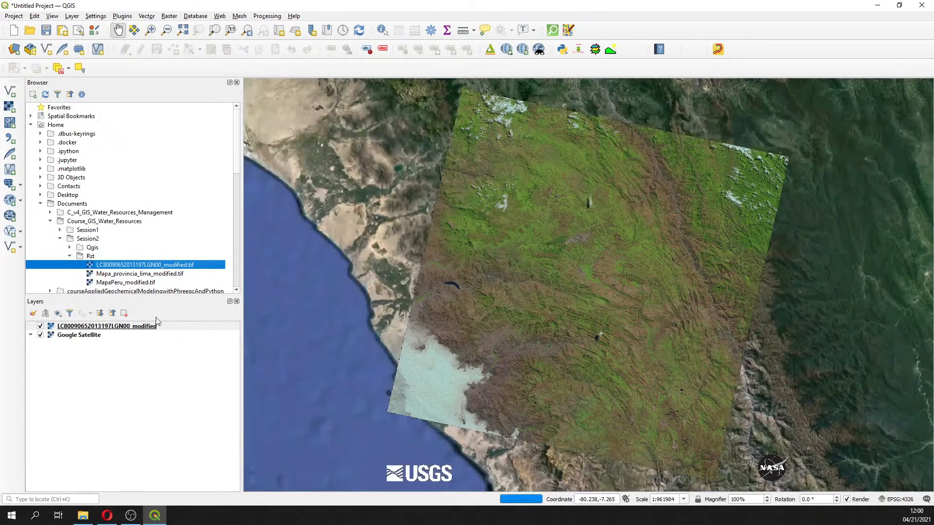
Toggle the georeferenced raster's visibility repeatedly to compare its alignment with the Google Satellite basemap
left_click_drag(95, 327, 92, 346)
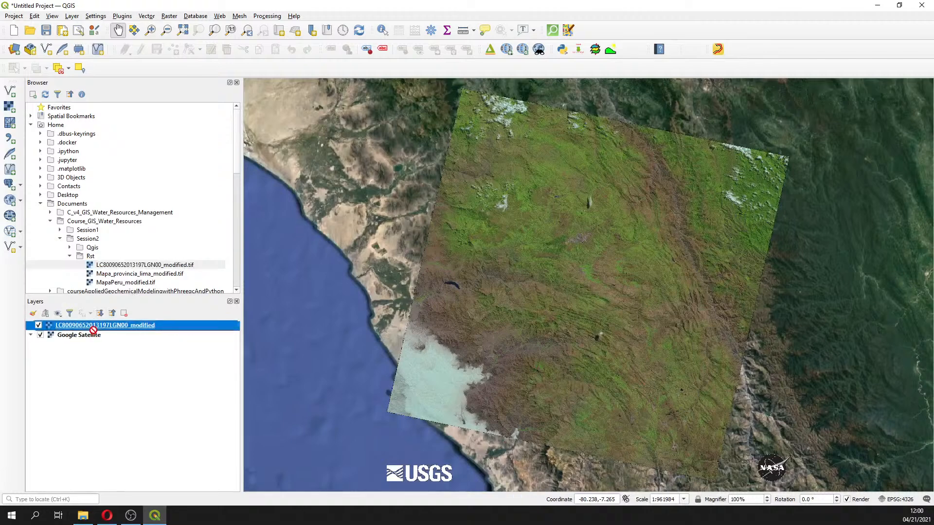
left_click(71, 336)
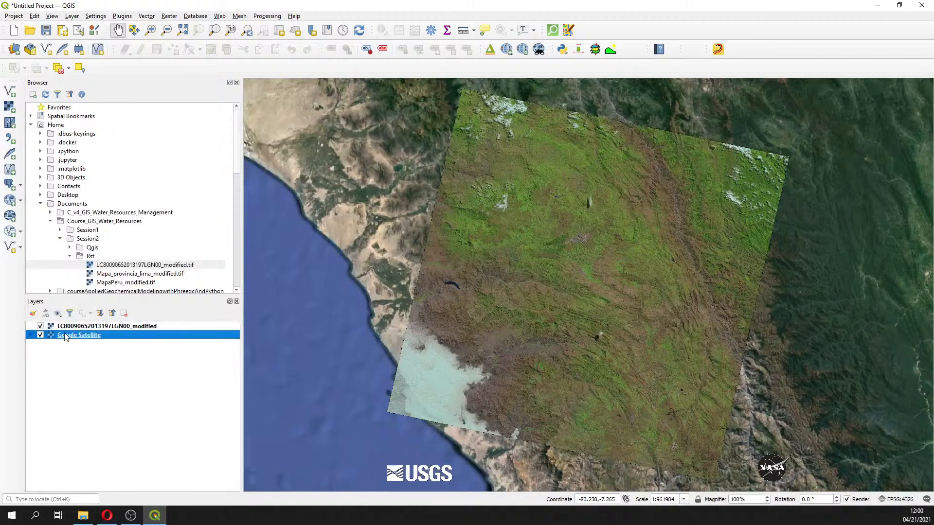
left_click(95, 327)
left_click(41, 327)
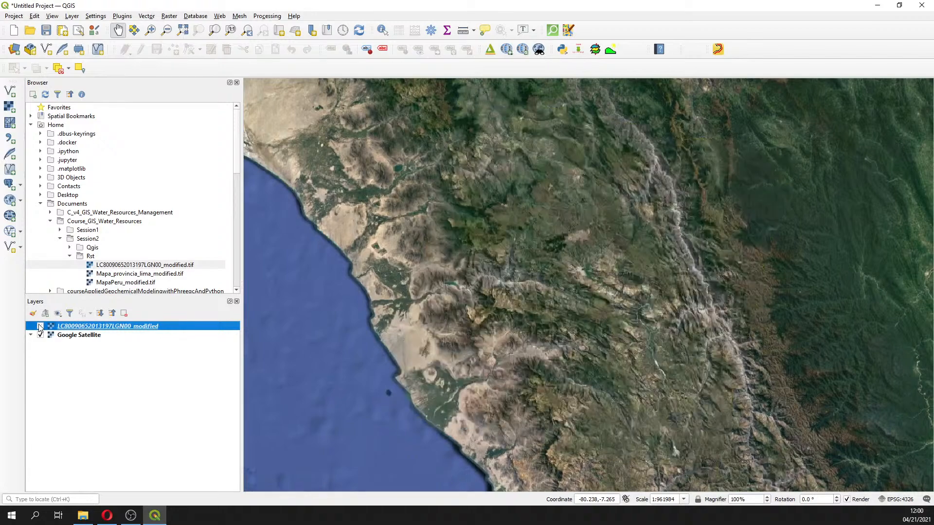
left_click(40, 327)
left_click(40, 327)
double_click(41, 327)
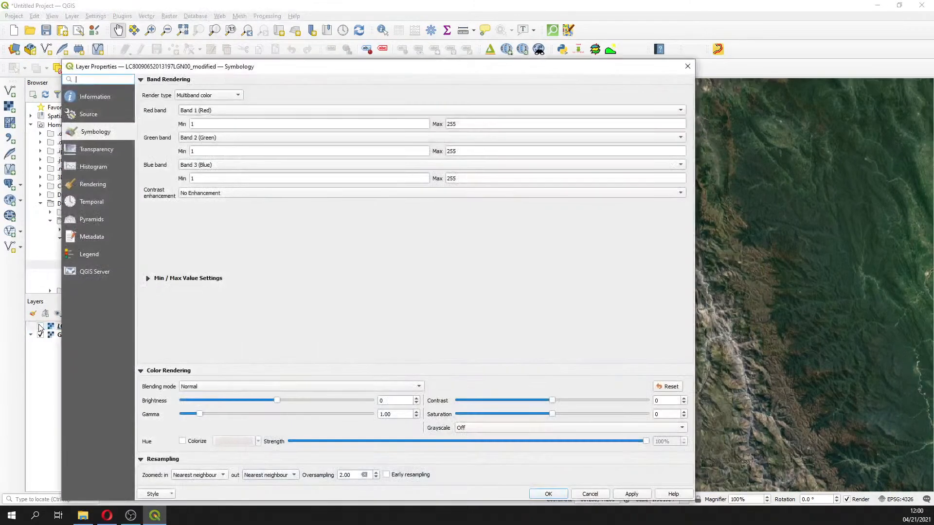
left_click(693, 64)
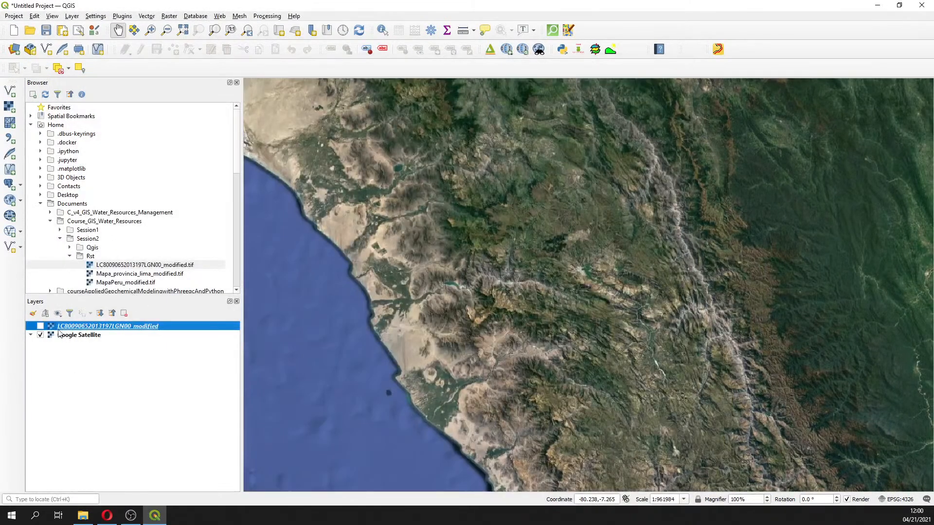
left_click(40, 327)
left_click(41, 328)
left_click(40, 328)
left_click(40, 328)
left_click(40, 327)
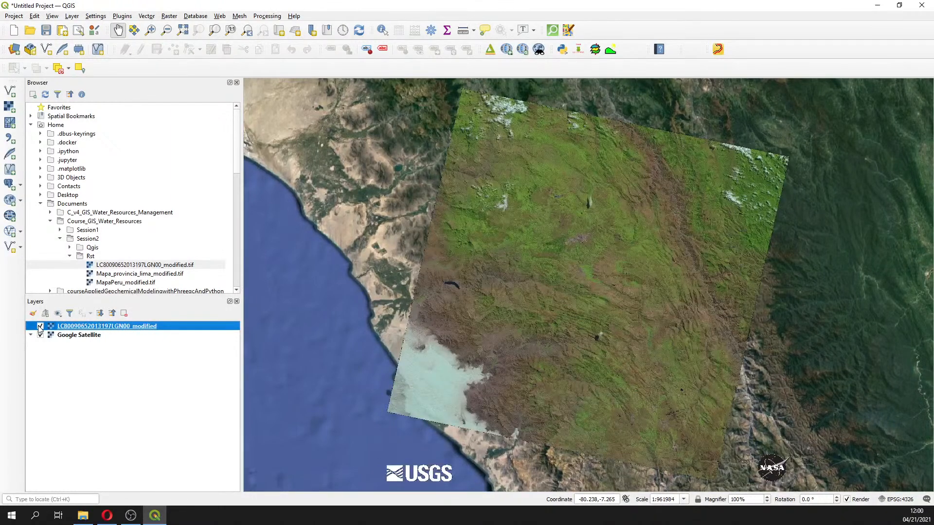
left_click(41, 328)
left_click(40, 328)
left_click(40, 328)
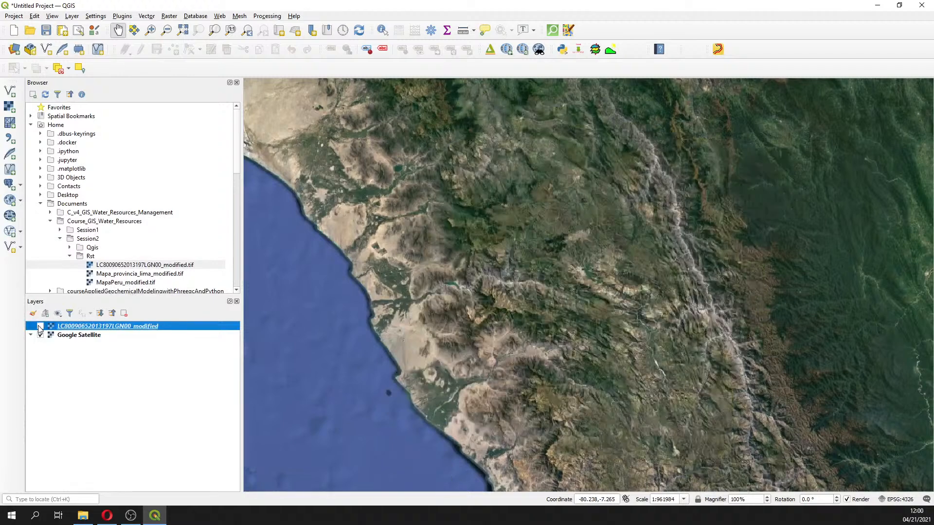
left_click(40, 327)
left_click(40, 327)
left_click(40, 328)
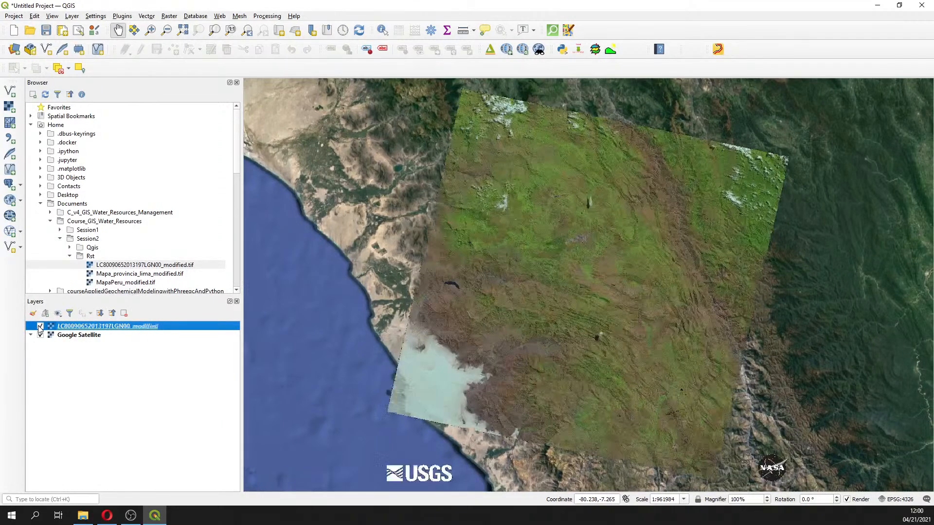
left_click(40, 327)
left_click(40, 328)
Save the project as Georeferencing3 in the Course_GIS_Water_Resources/Session2/Qgis folder
left_click(46, 30)
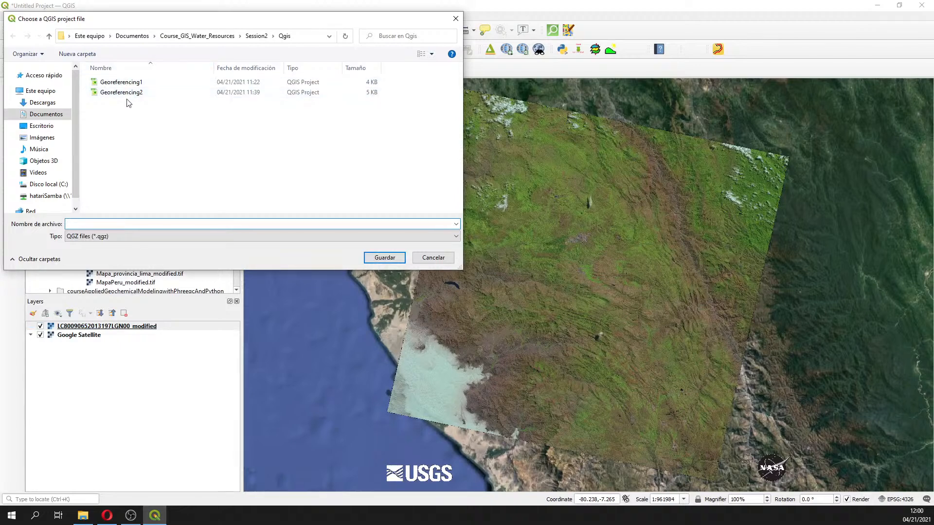
left_click(117, 93)
left_click(119, 224)
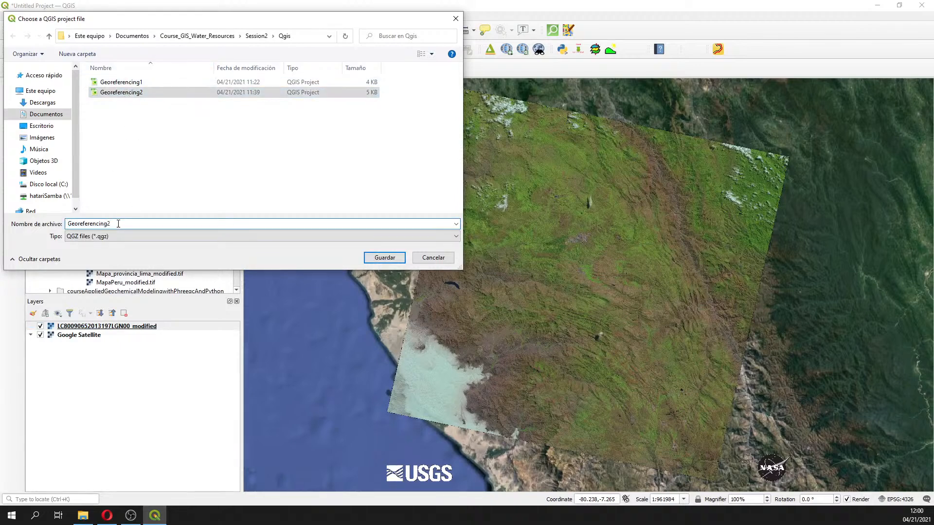
key("BackSpace")
type("3")
key("Return")
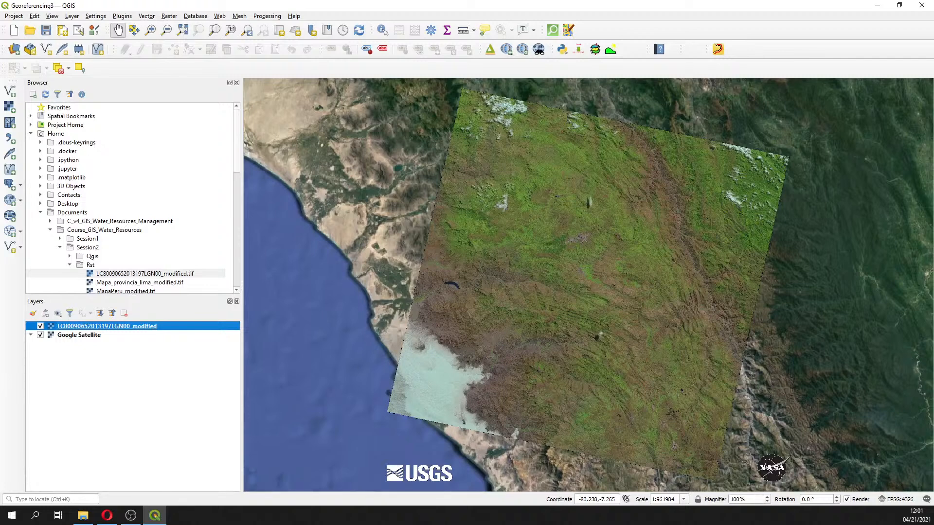
Open the Exercise3_Raster PDF from C_v4_GIS_Water_Resources_Management/Session_2/Manual in the Opera browser
key("alt+Tab")
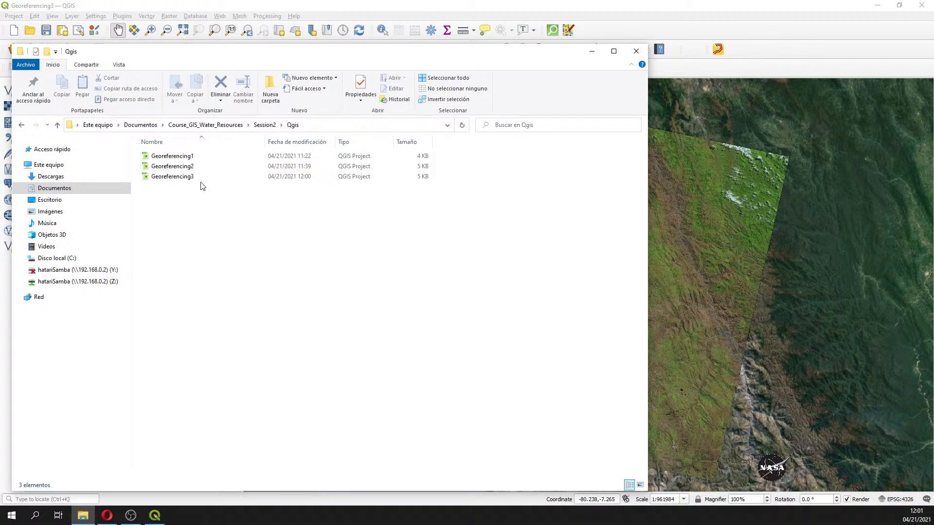
left_click(155, 128)
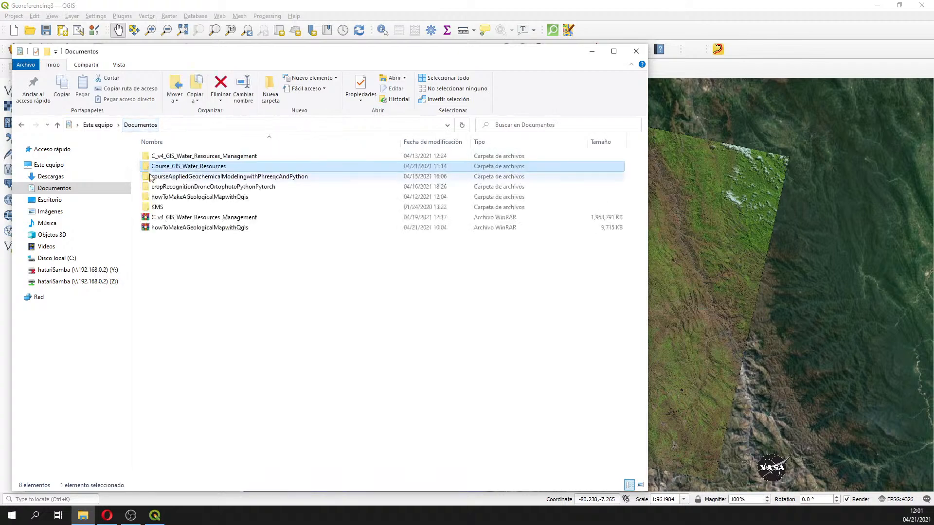
double_click(165, 156)
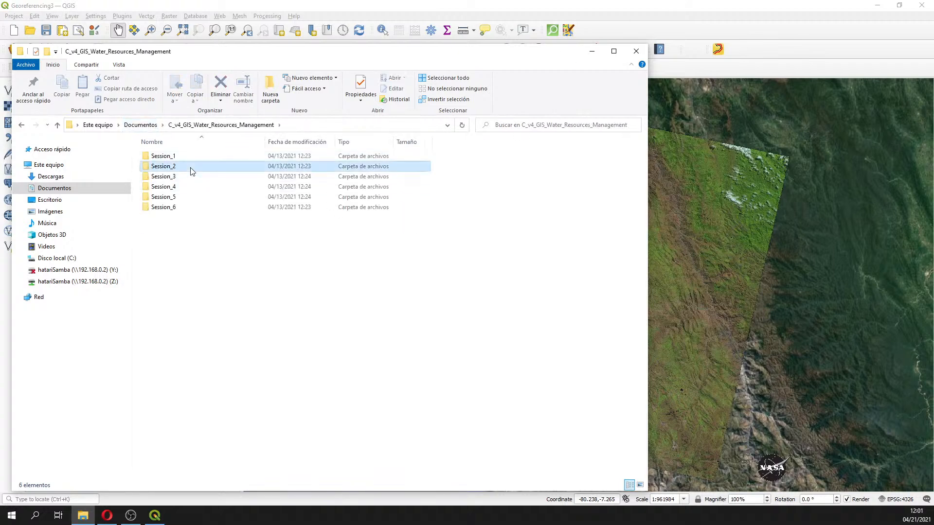
double_click(192, 167)
double_click(190, 157)
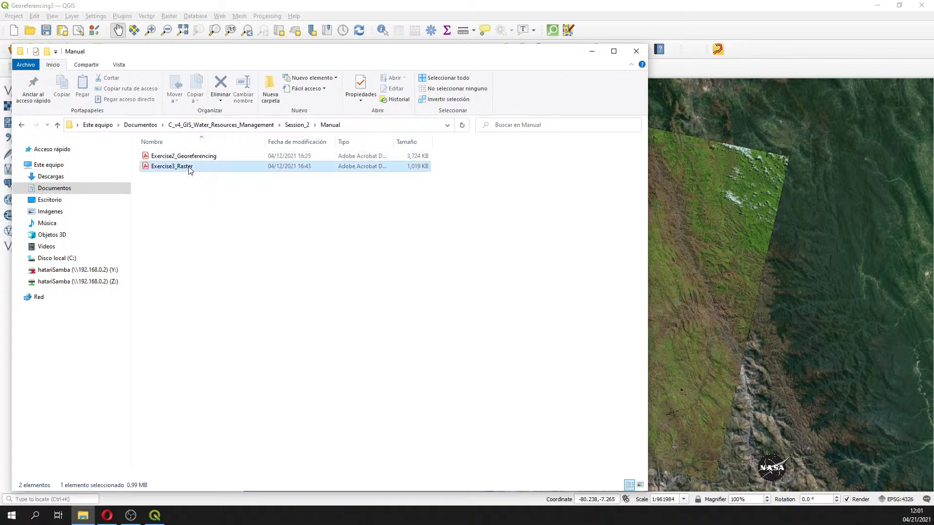
right_click(189, 167)
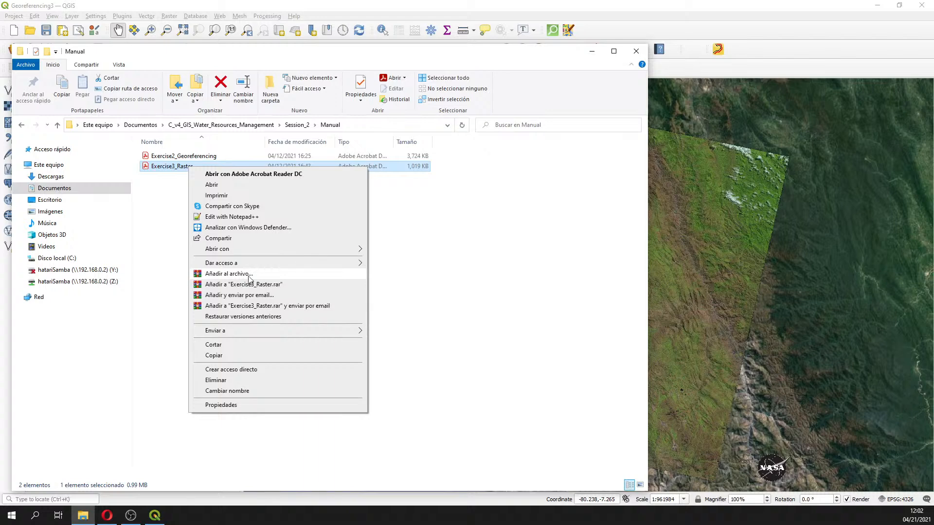
mouse_move(259, 247)
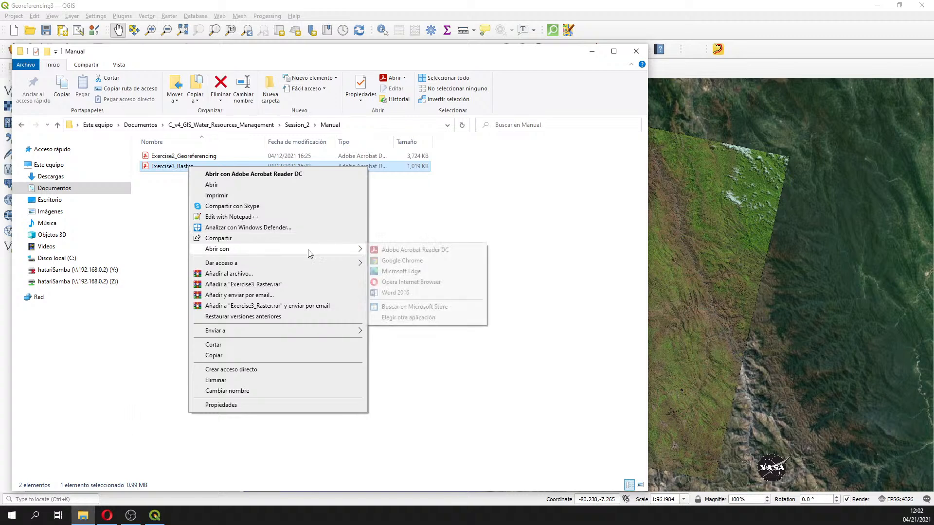
left_click(423, 282)
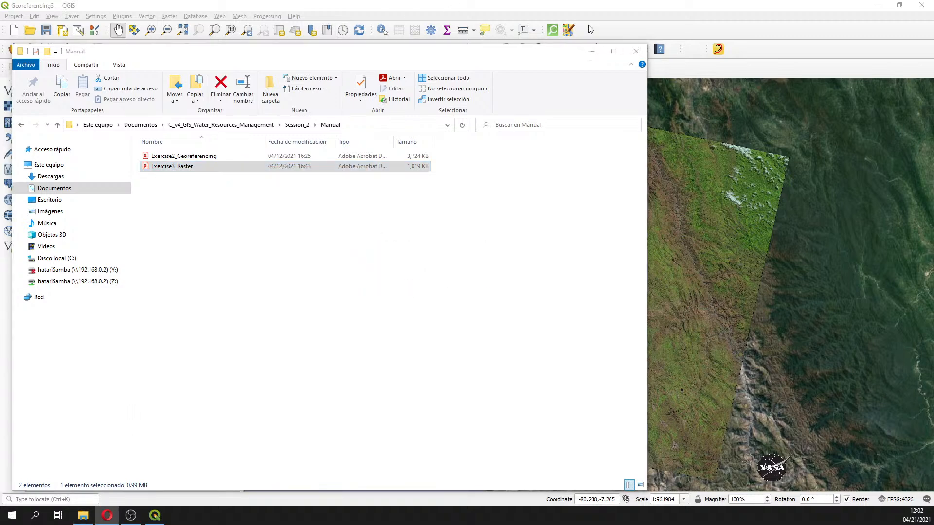
Minimize the file explorer and QGIS, then bring up and maximize the Opera window showing Earthdata Search
left_click(592, 51)
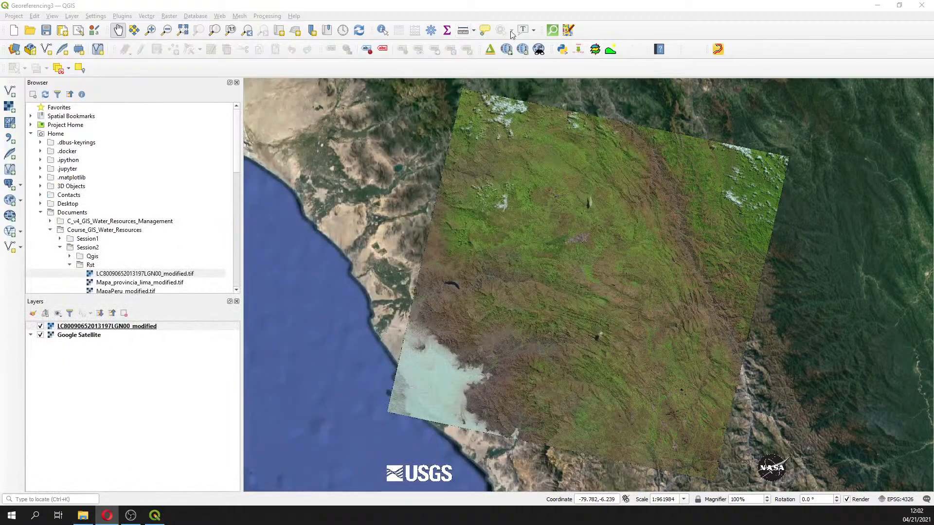
left_click(875, 6)
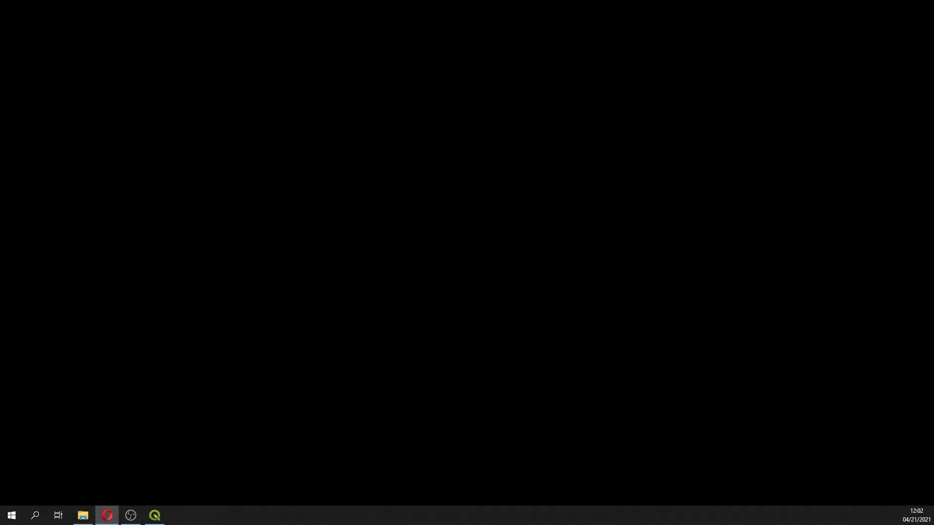
left_click(112, 520)
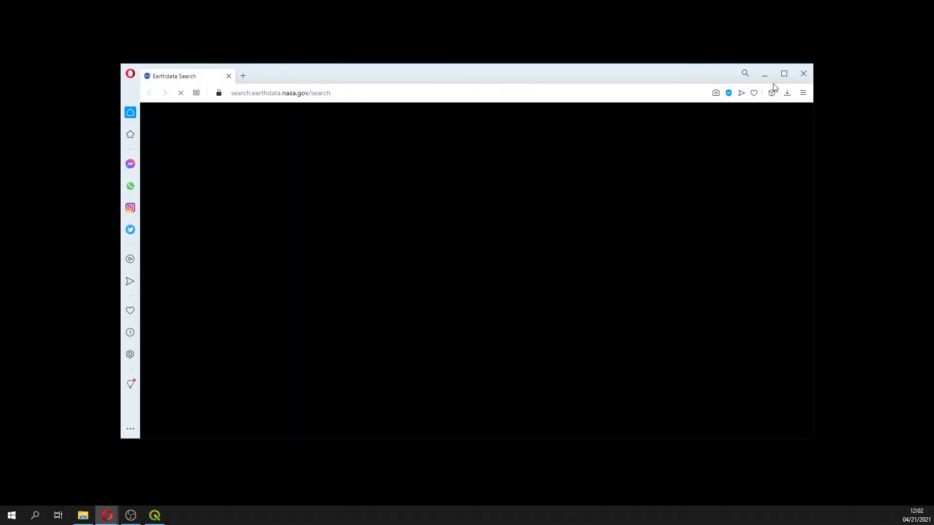
left_click(783, 73)
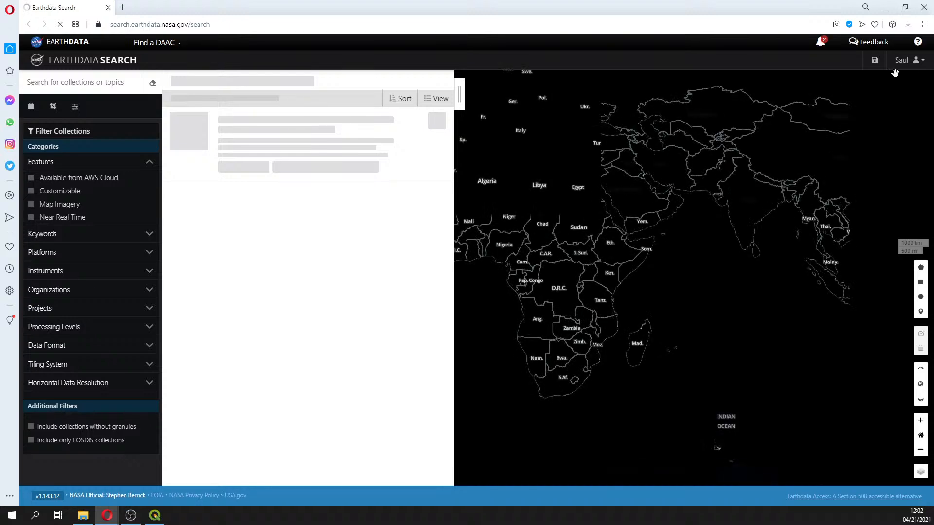
Log out of Earthdata Search and open the Earthdata Login page
left_click(909, 68)
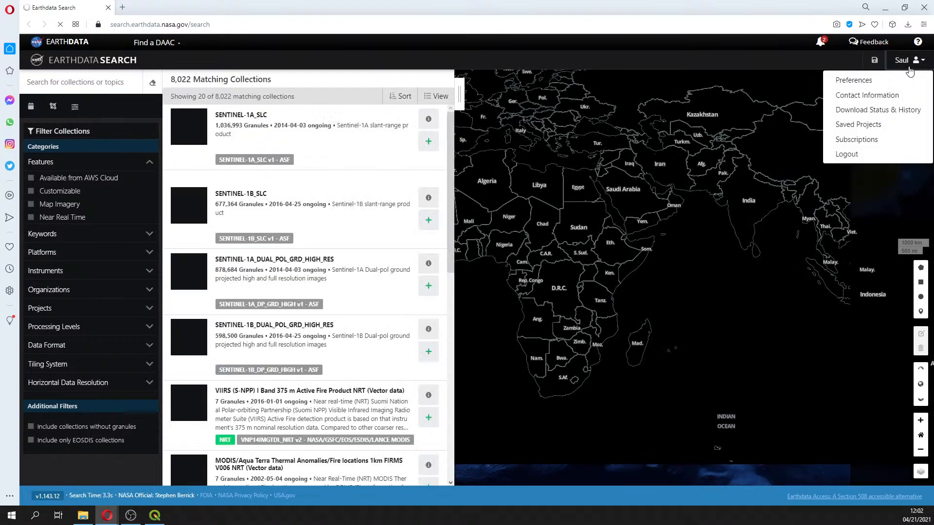
left_click(871, 152)
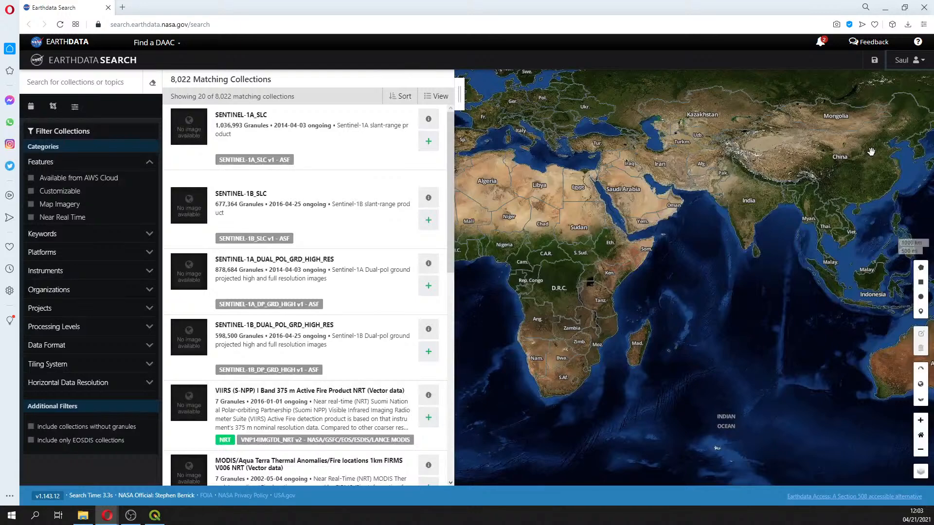
left_click(919, 64)
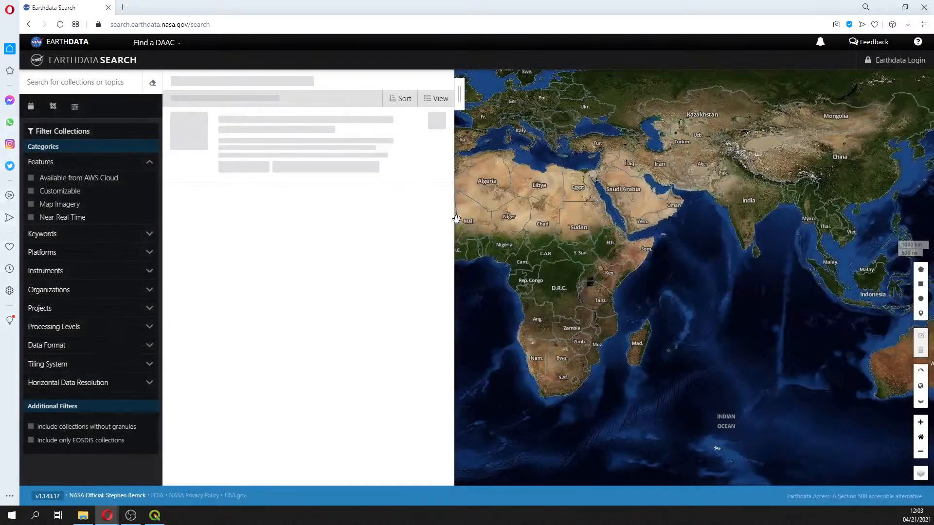
left_click(901, 63)
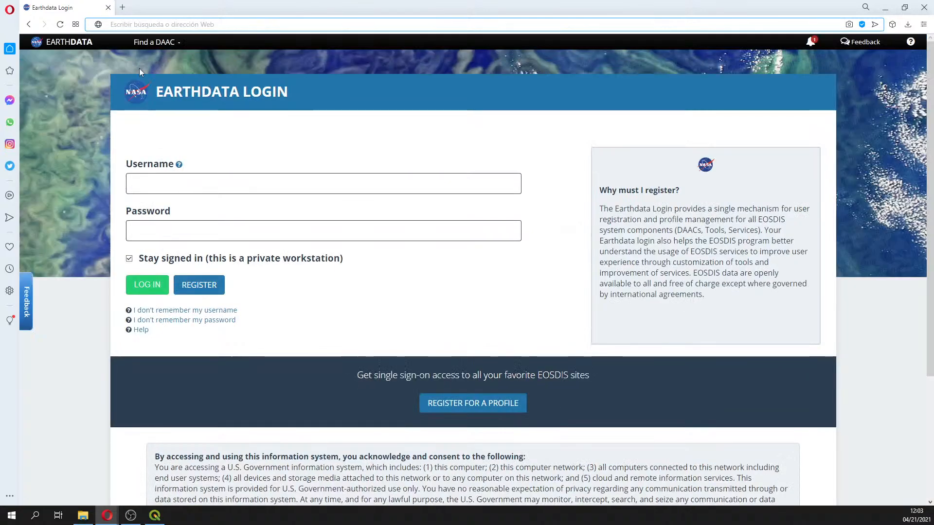
Go back to the Earthdata Search page
left_click(29, 24)
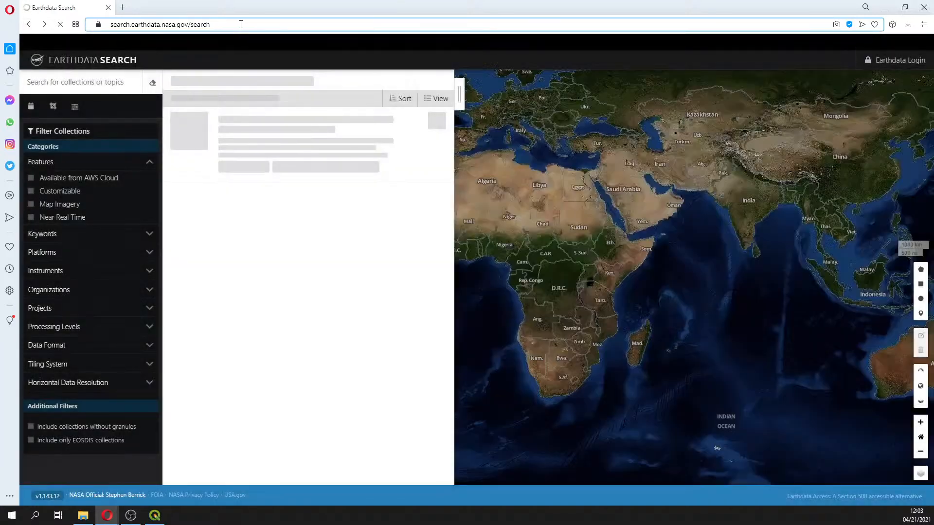
left_click(241, 24)
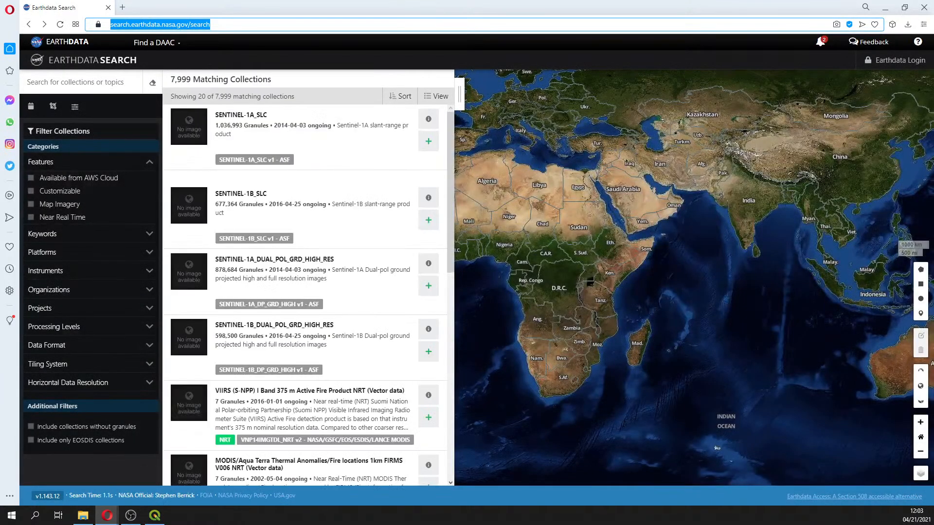
key("Escape")
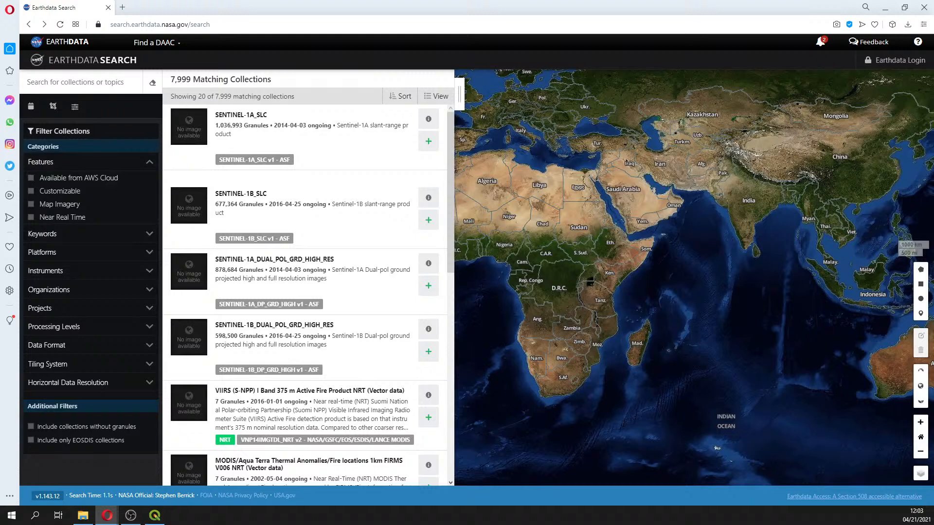
Sign in to Earthdata Search through the Earthdata Login page and maximize the browser window
left_click(895, 60)
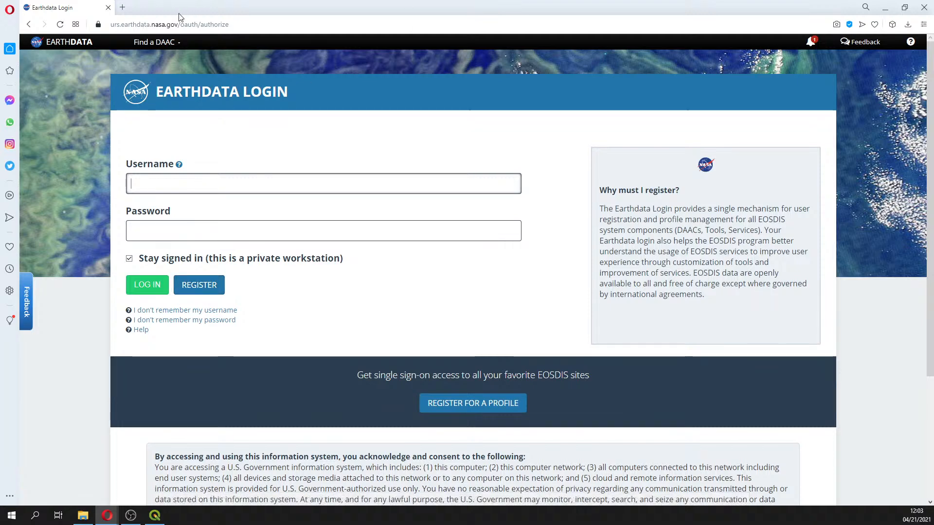
left_click_drag(208, 7, 0, 44)
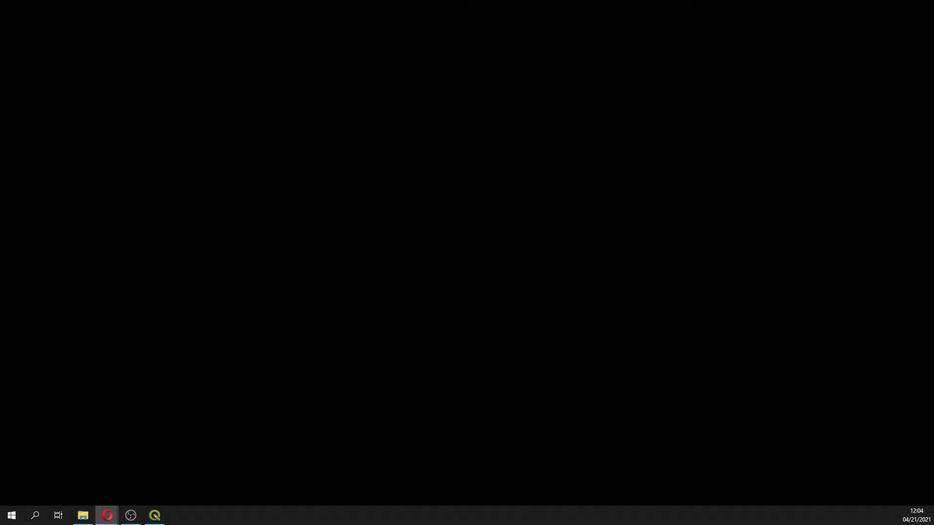
left_click_drag(0, 29, 295, 32)
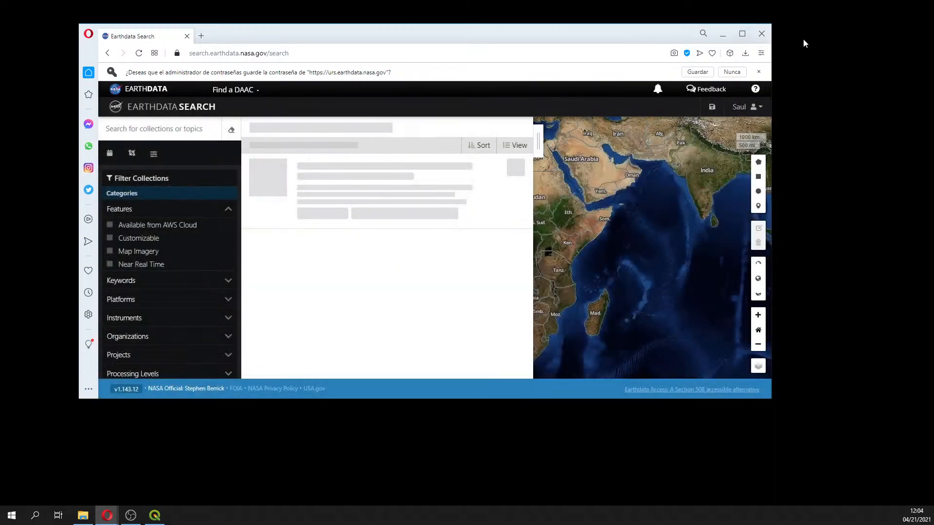
left_click(742, 34)
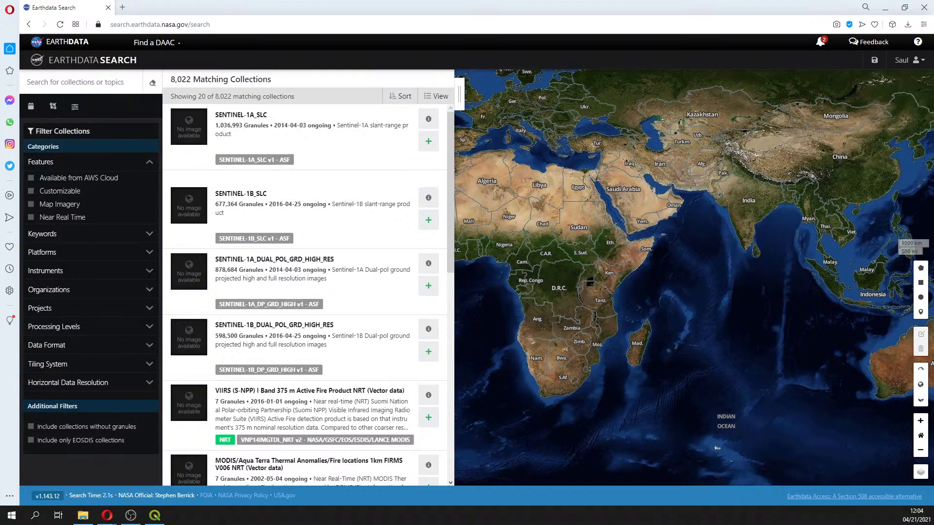
Switch to Notepad++ and replace the coordinate line with the note "10 min pause, Come back at 7:17 Amsterdam time."
left_click_drag(0, 88, 0, 84)
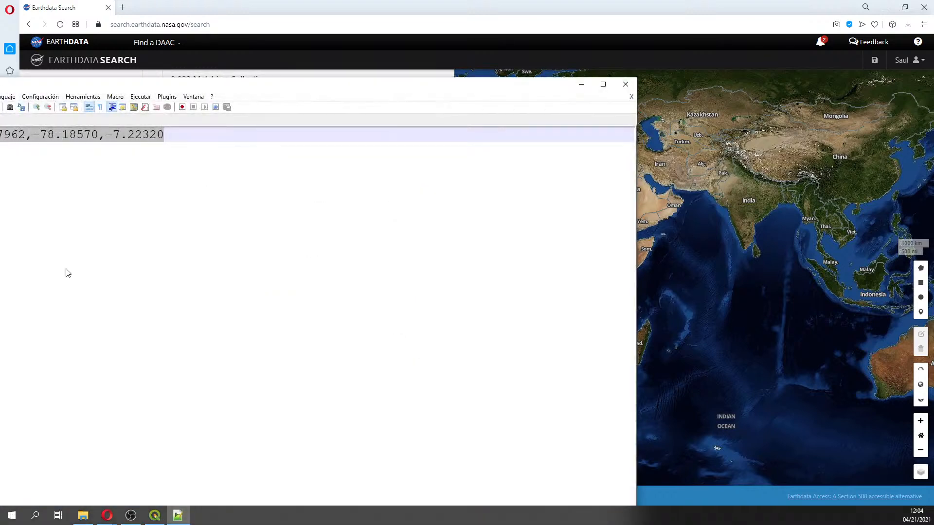
left_click_drag(237, 88, 403, 83)
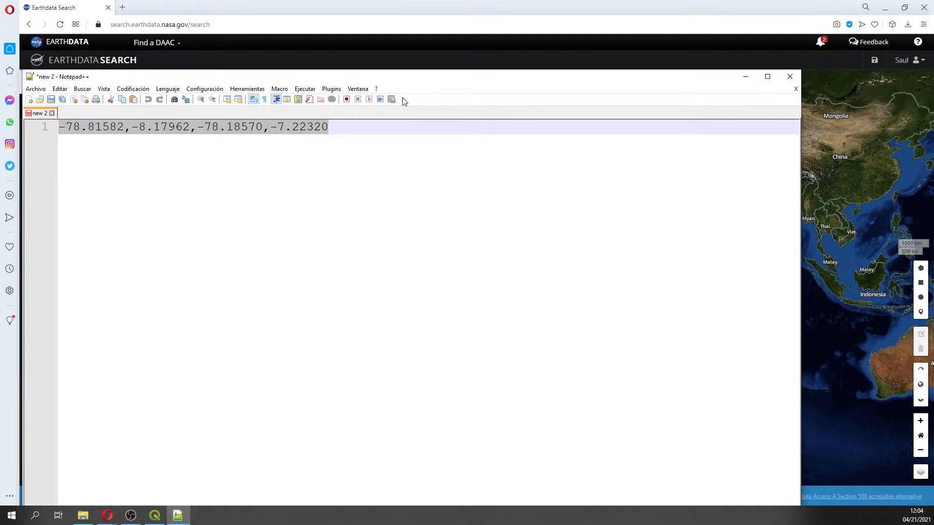
type("10 min")
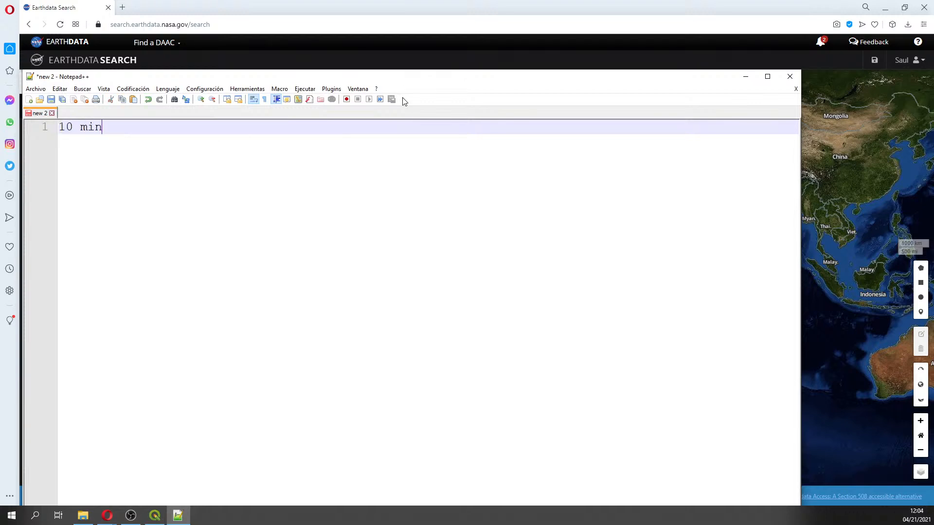
type(" pause, Come bac")
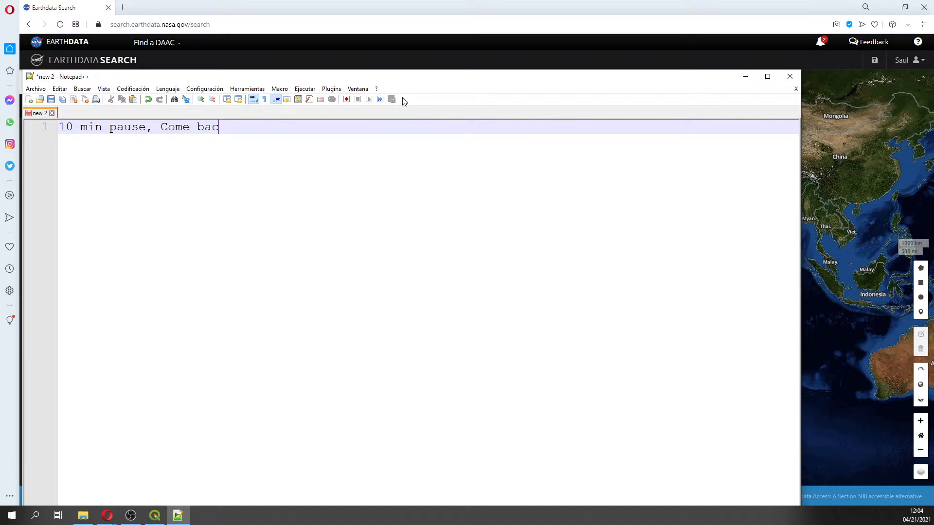
type("k at 7:17 Amsterdam time.")
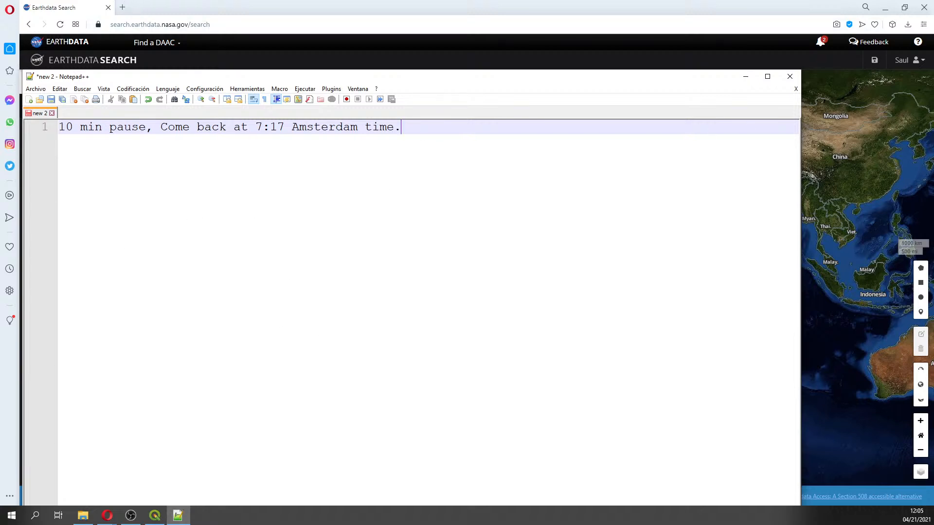
Change the return time in the note to 7:15
key("alt+Tab")
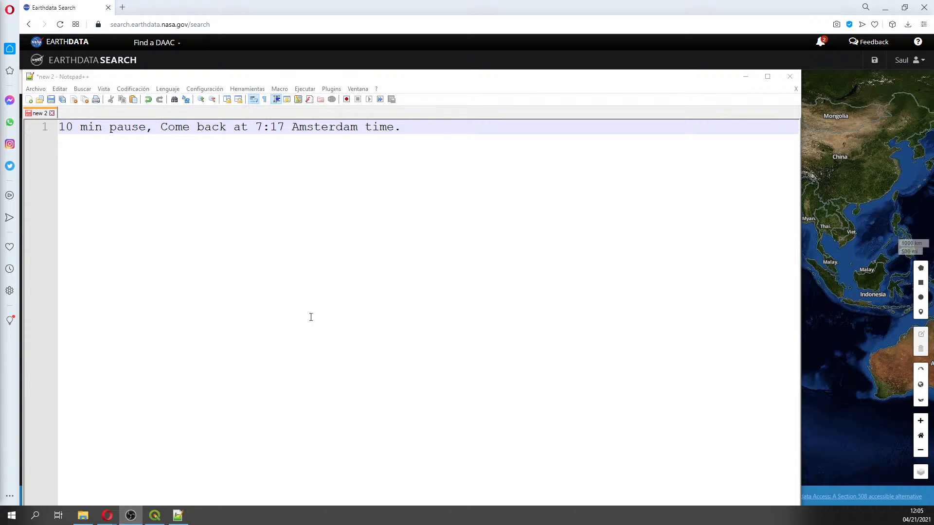
left_click(280, 127)
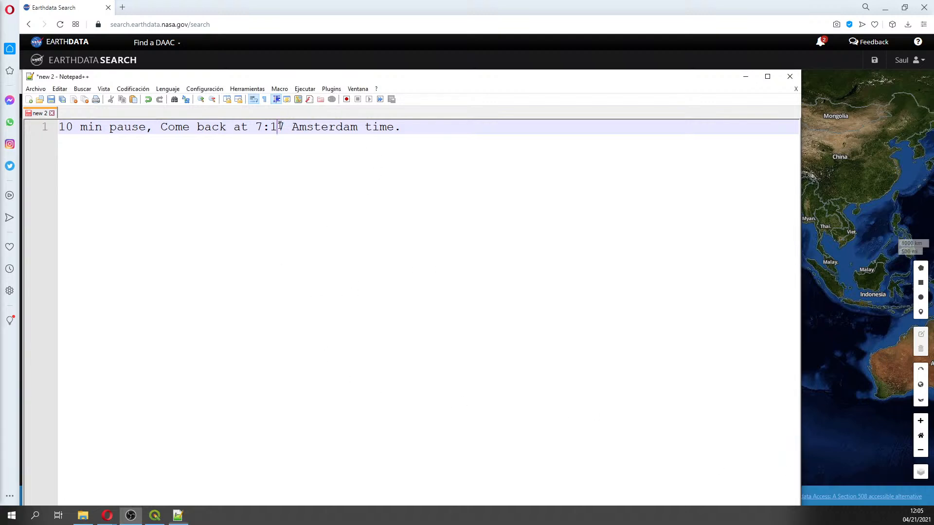
key("Delete")
type("5")
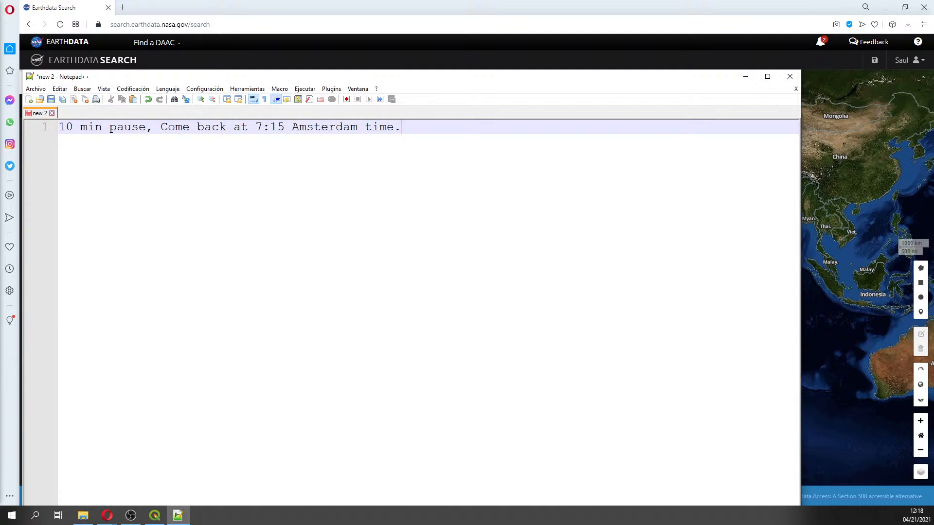
Close the Notepad++ window and return to Earthdata Search
key("alt+Tab")
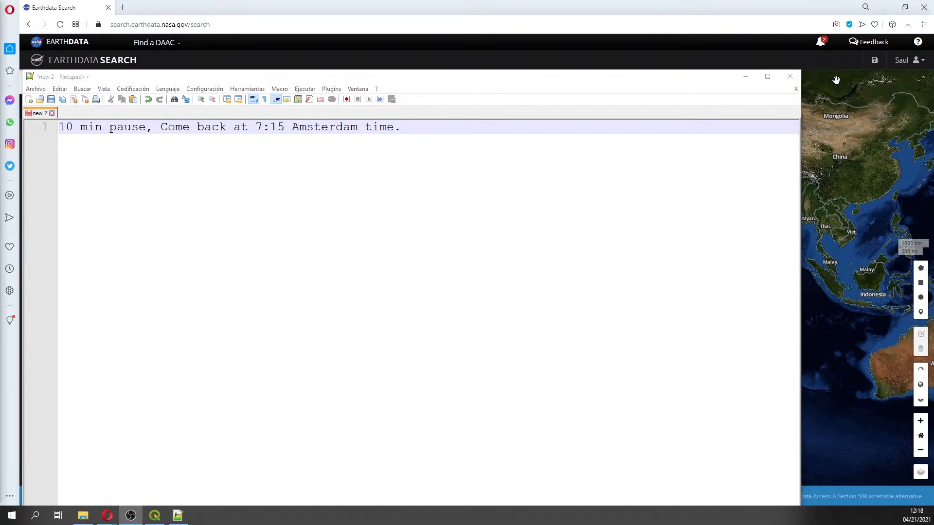
left_click(790, 84)
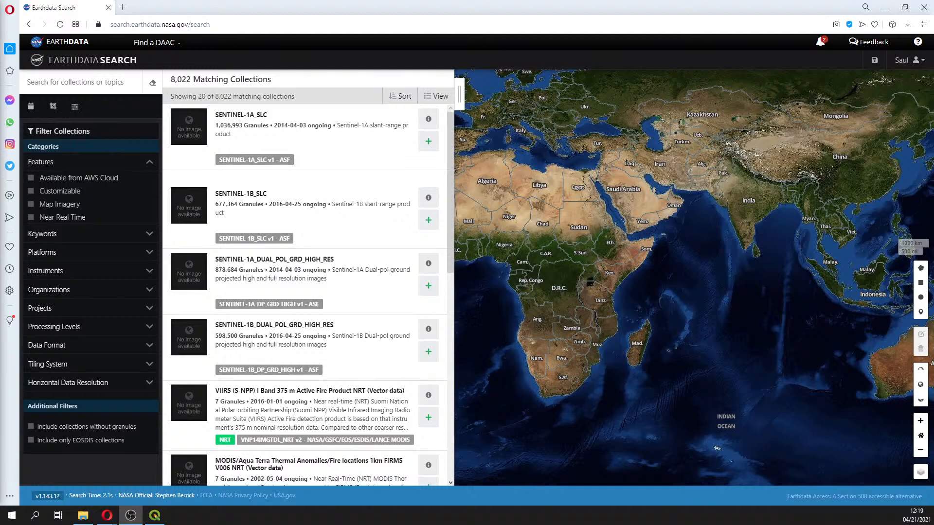
key("alt+Tab")
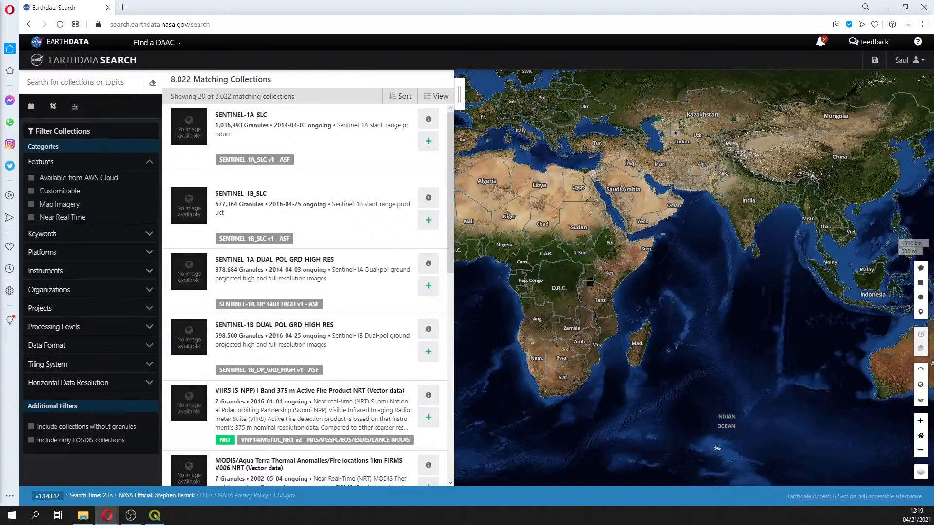
Start a rectangle spatial search and set its SW corner to -8.086,-79.088
left_click(54, 109)
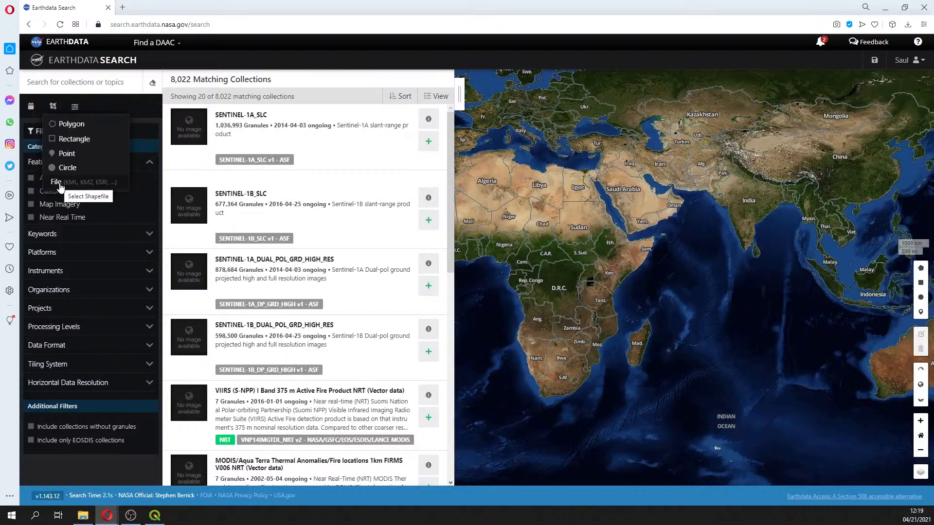
left_click(74, 140)
left_click(73, 141)
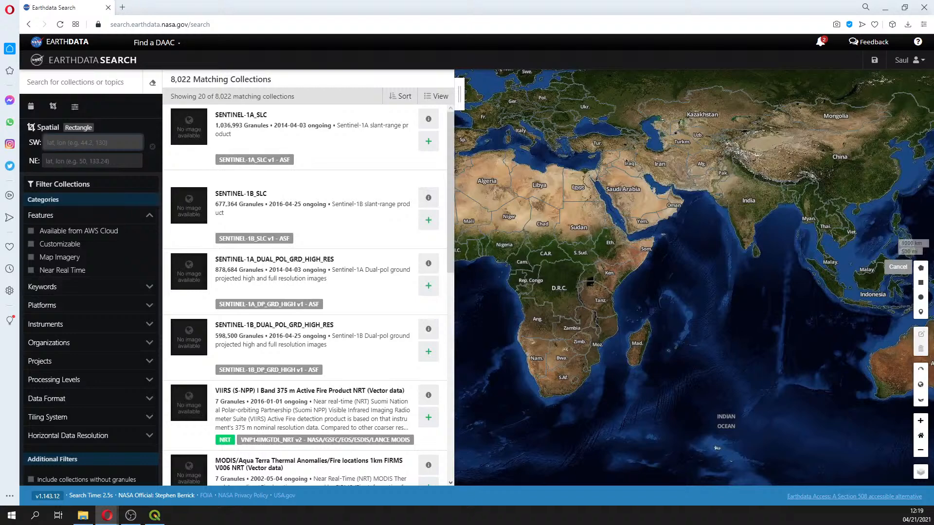
key("alt+Tab")
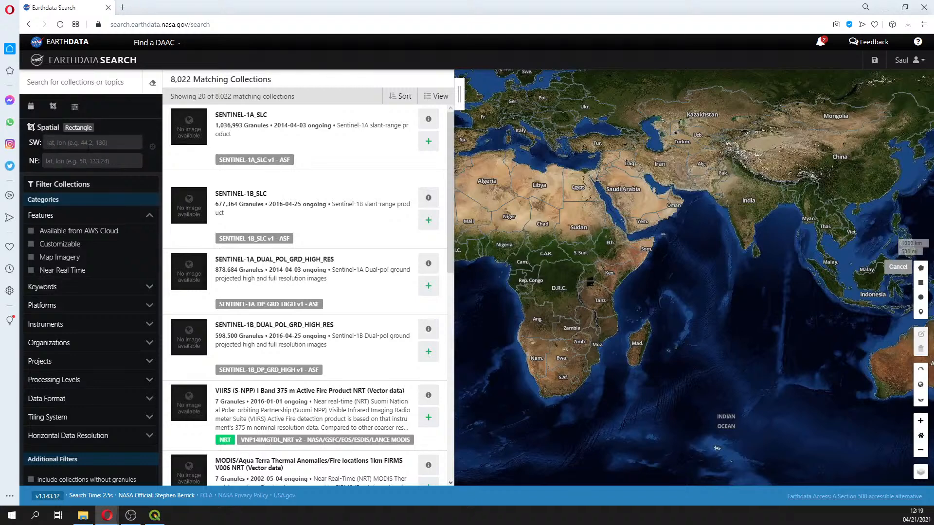
left_click(88, 144)
type("-8")
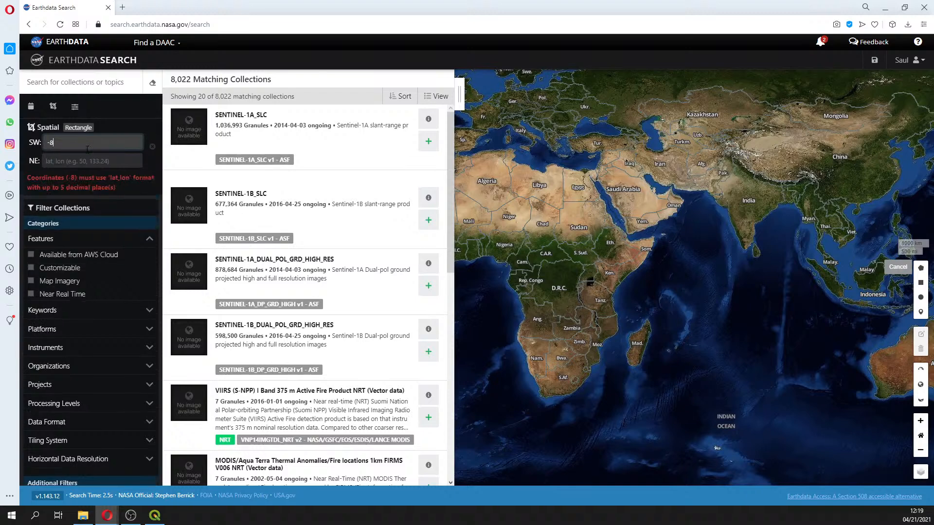
type(".0")
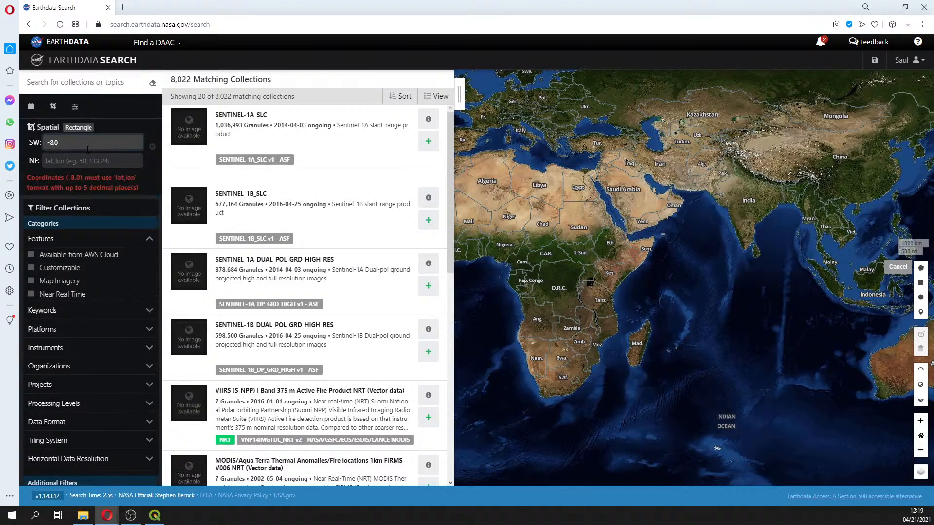
type("86,")
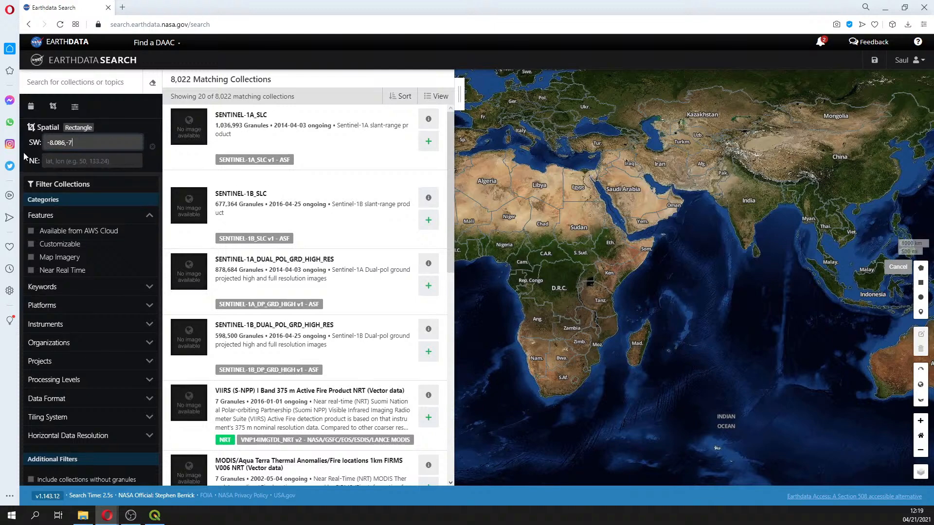
type("-79.088")
Set the rectangle's NE corner to -7.363,-78.010 and apply the spatial filter
left_click(65, 161)
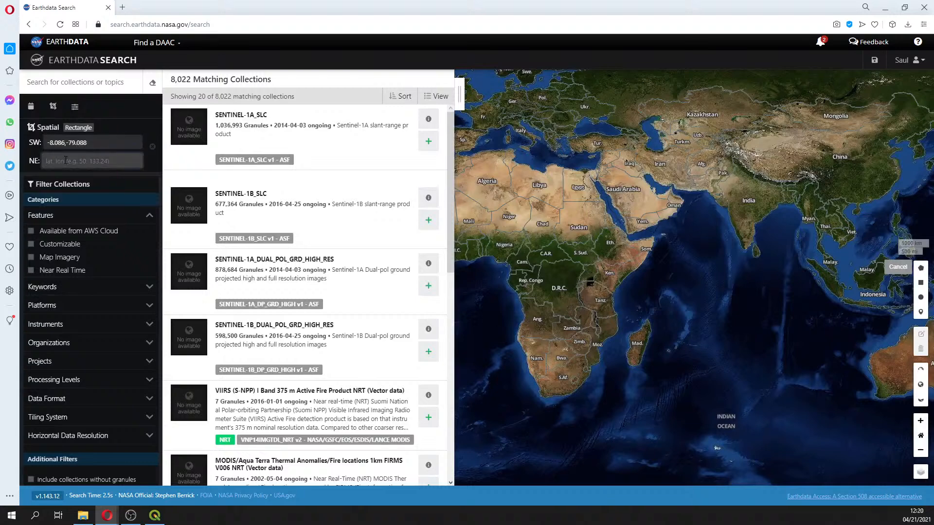
type("-7.")
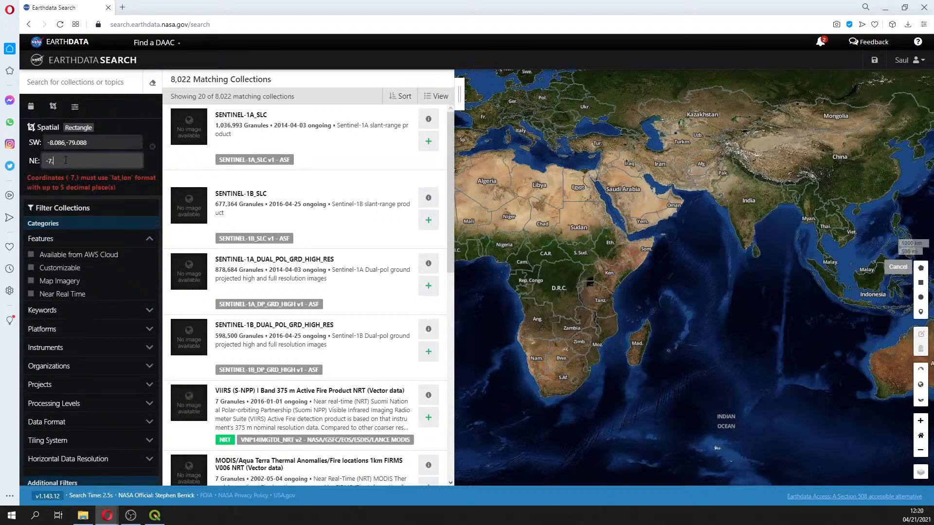
type("363")
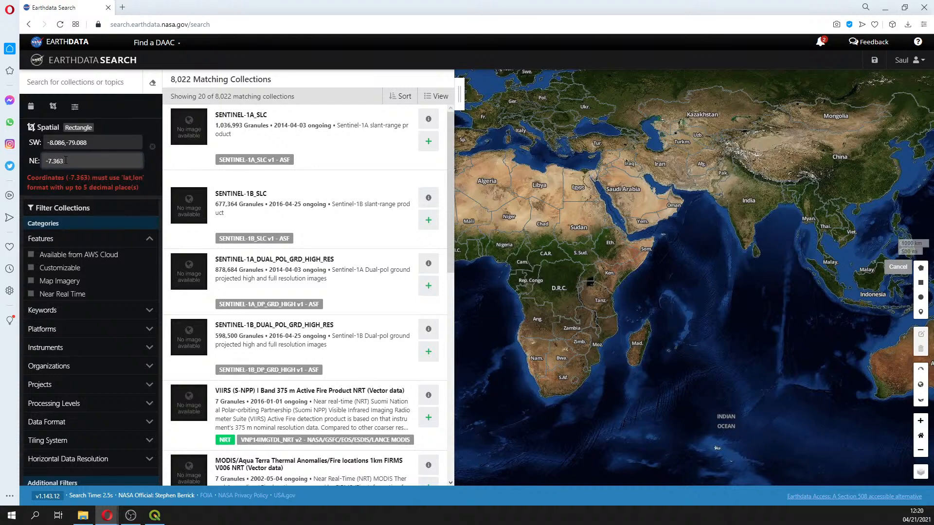
type(",")
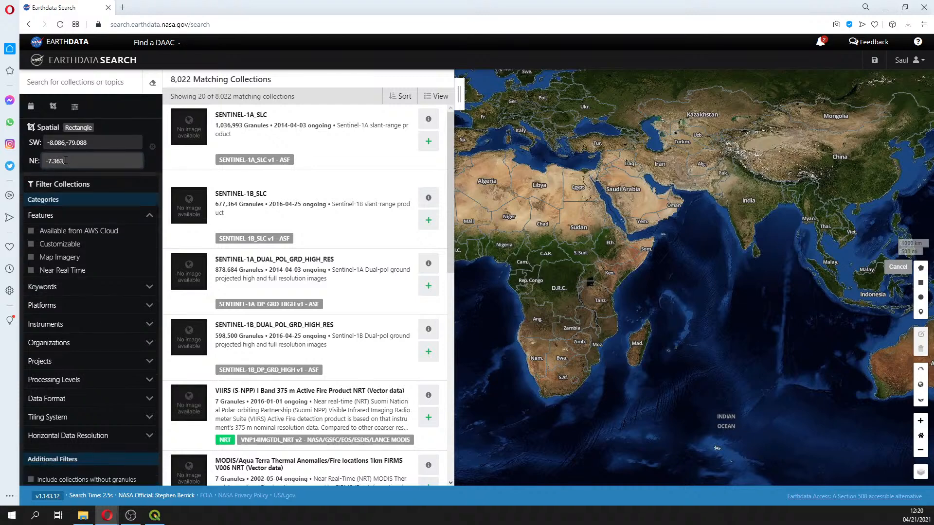
type("-78.010")
left_click(106, 143)
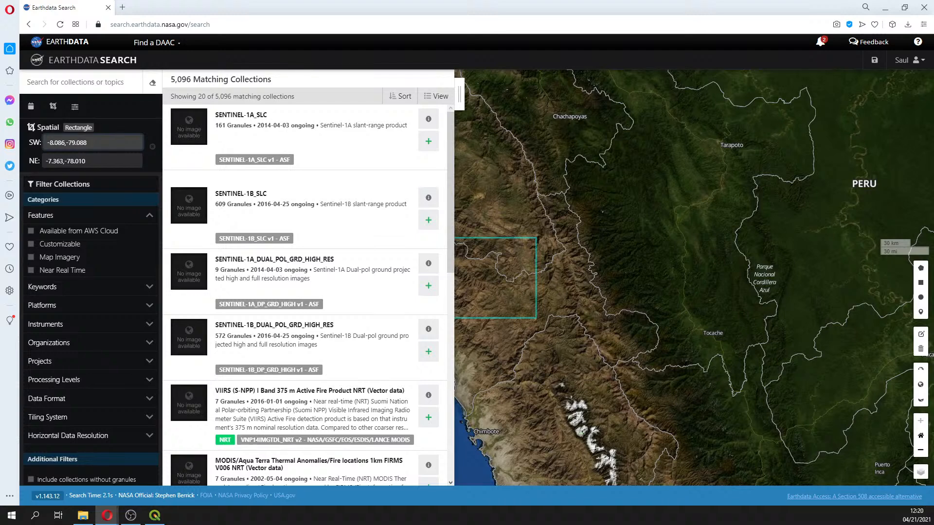
key("Return")
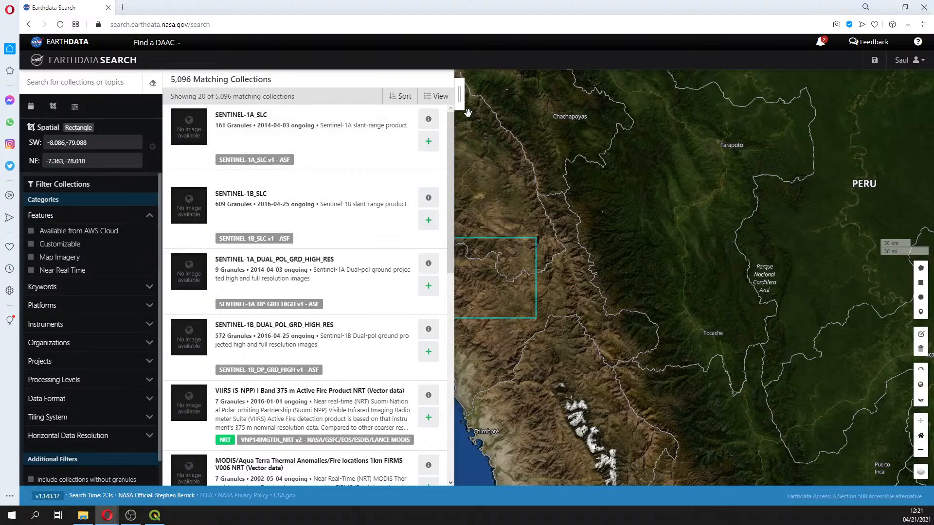
Clear the spatial filter by reloading the search page without its URL parameters
left_click(111, 141)
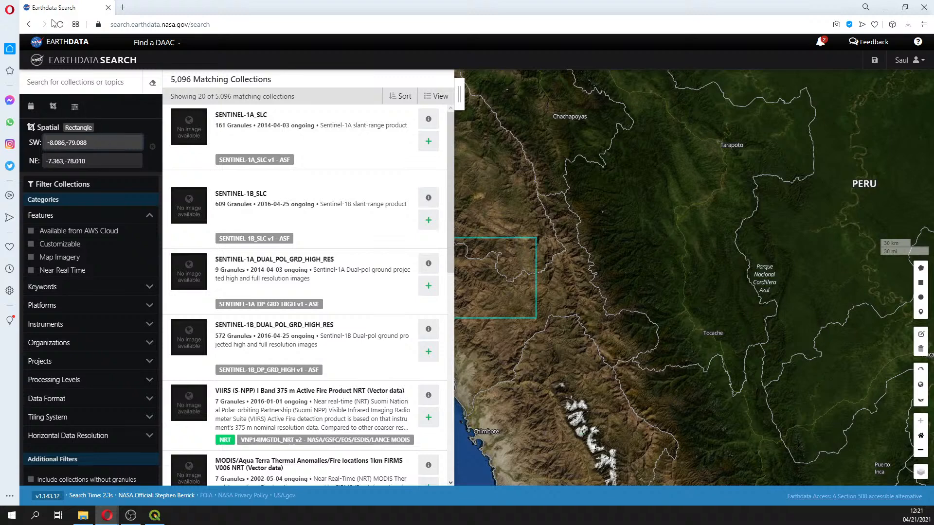
key("Return")
left_click(241, 26)
left_click(238, 25)
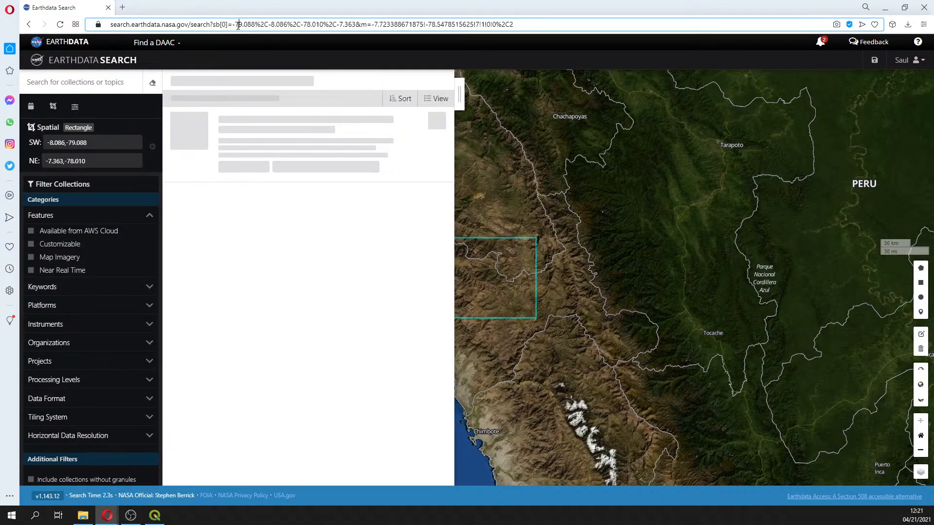
left_click_drag(211, 24, 556, 21)
key("BackSpace")
key("Return")
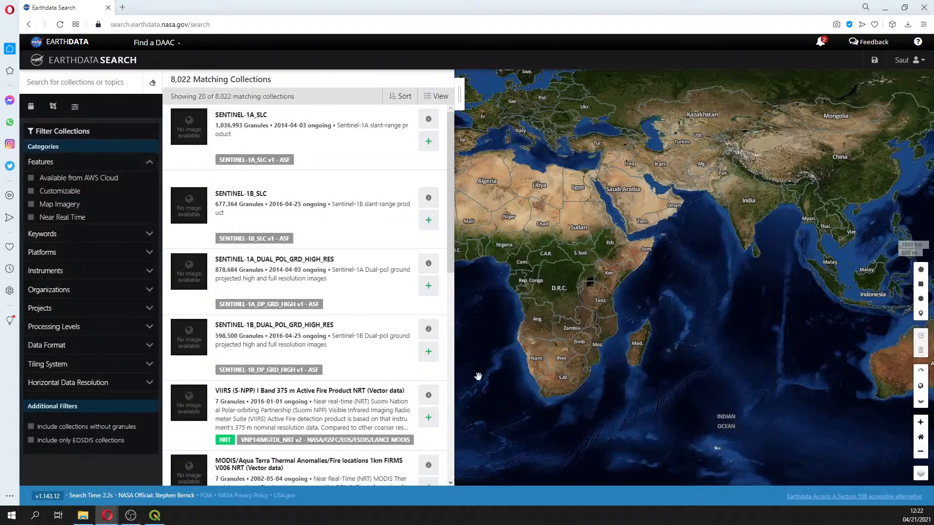
Draw a rectangle spatial filter over Colombia near Bogotá, from about 1.65,-75.66 to 4.60,-72.35
left_click_drag(515, 262, 687, 230)
scroll(687, 230, "up", 3)
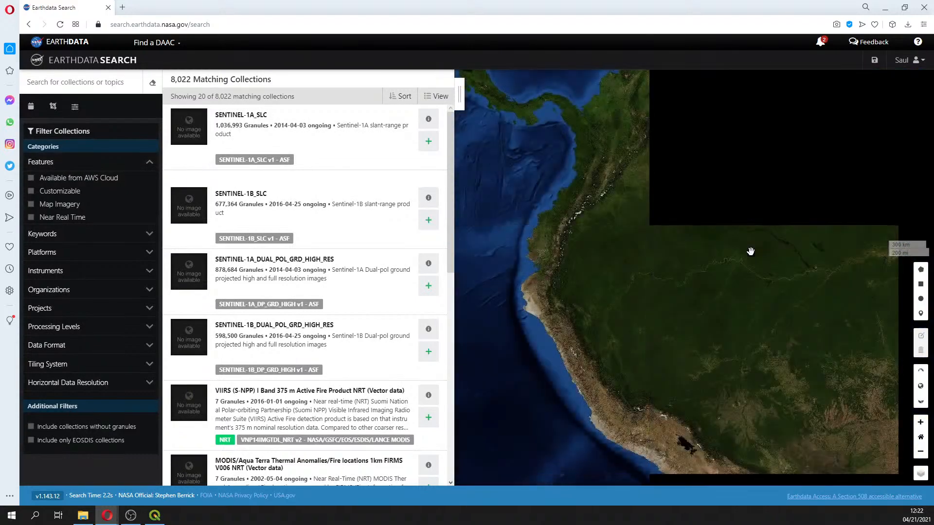
left_click(921, 284)
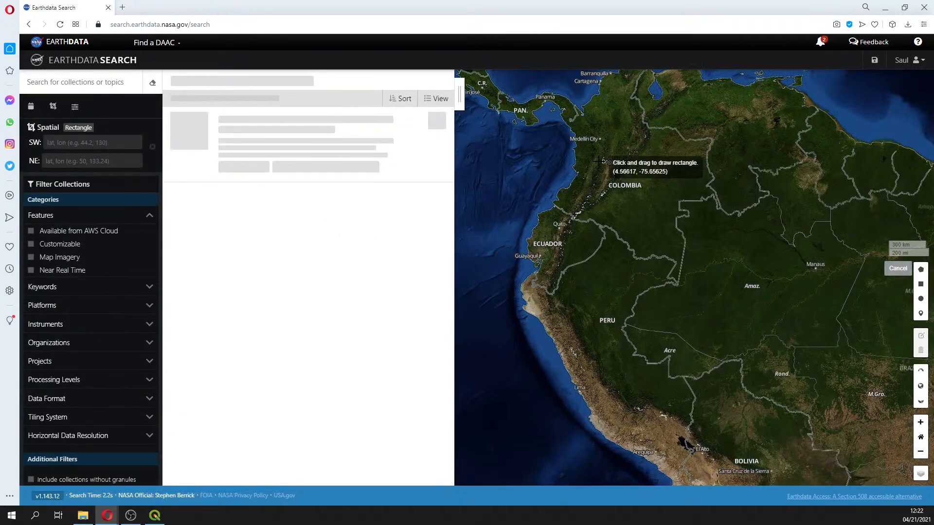
left_click_drag(598, 161, 644, 203)
scroll(610, 159, "up", 1)
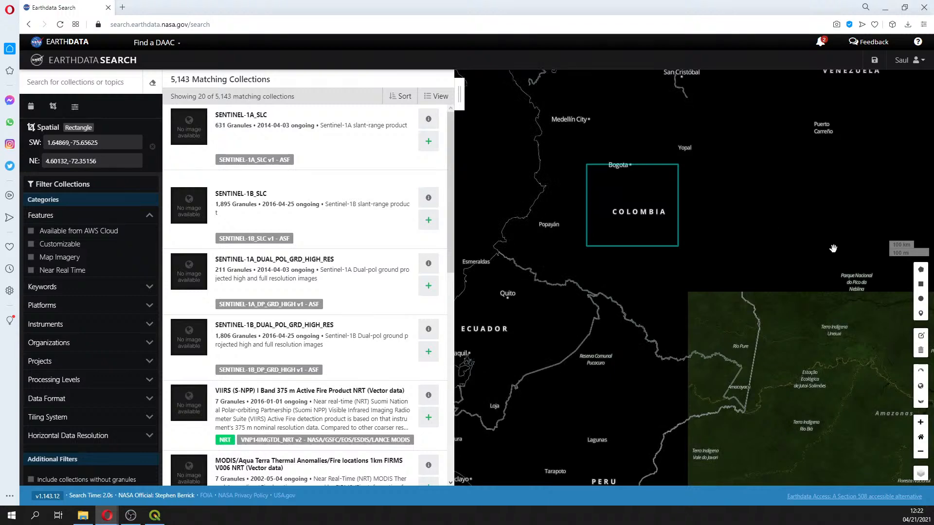
Remove the Colombia spatial filter by reloading the search page without its URL parameters
left_click(240, 26)
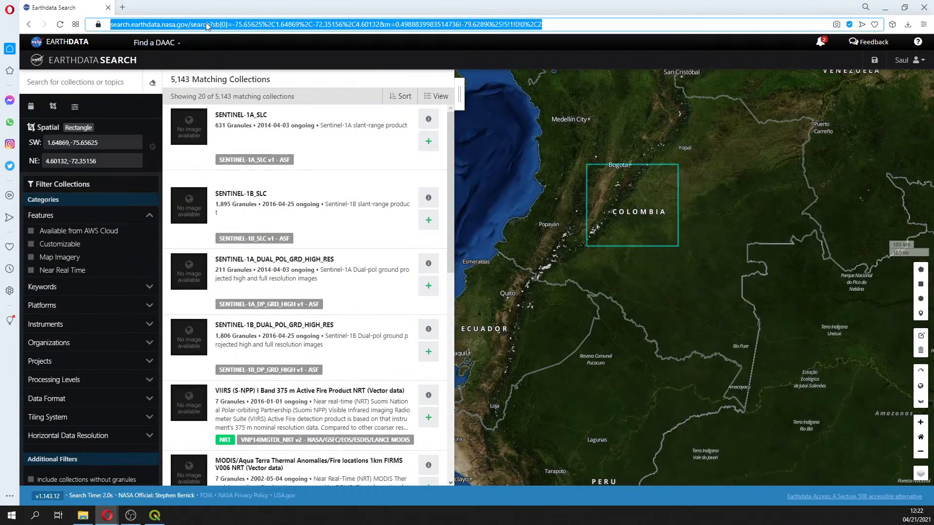
left_click_drag(210, 26, 559, 25)
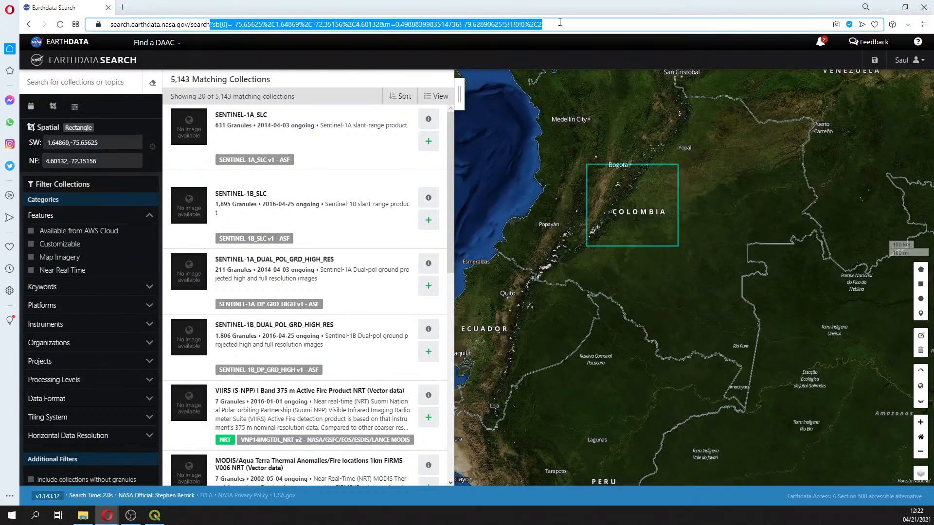
key("BackSpace")
key("Return")
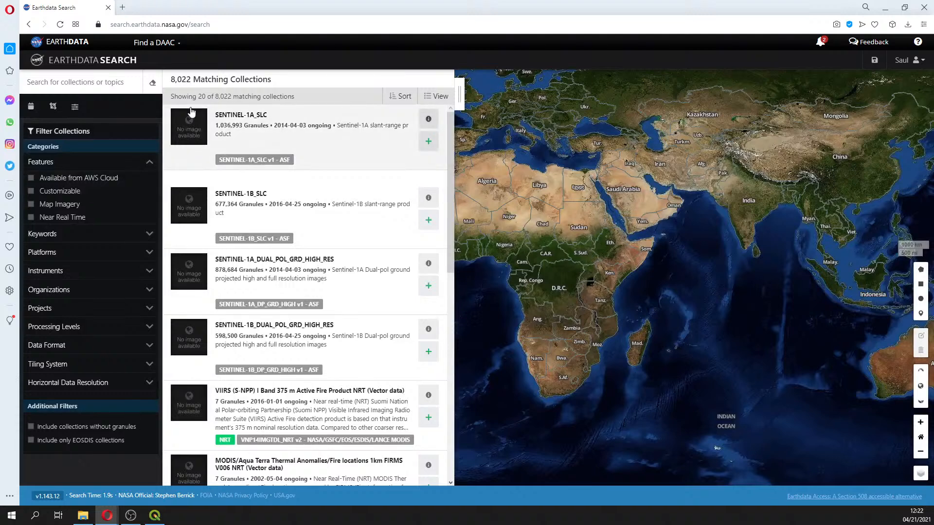
Start a rectangle spatial search and set its SW corner to -8.086,-79.088
left_click(54, 110)
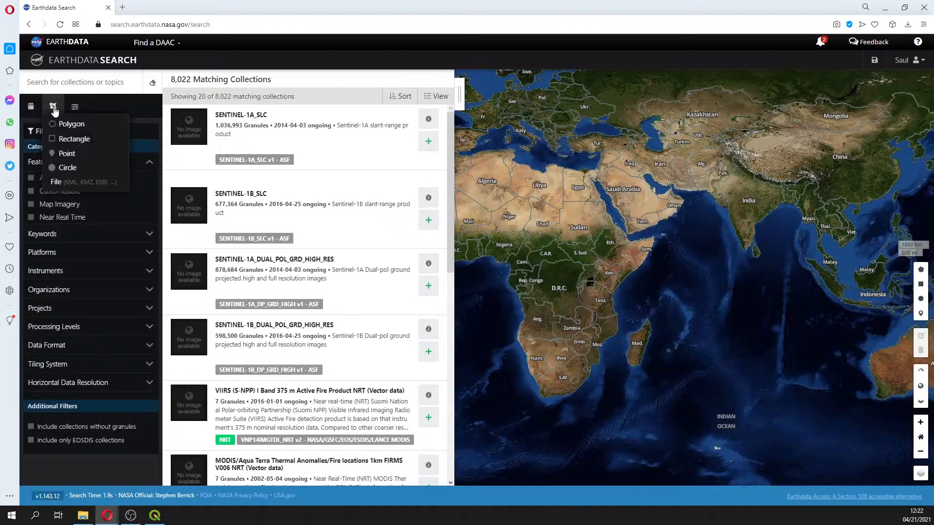
left_click(57, 140)
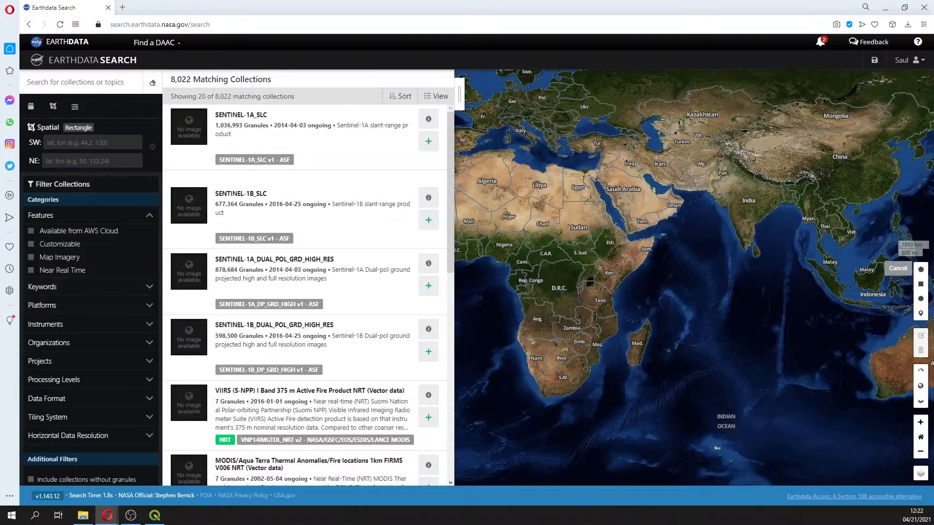
left_click(111, 143)
type("-8")
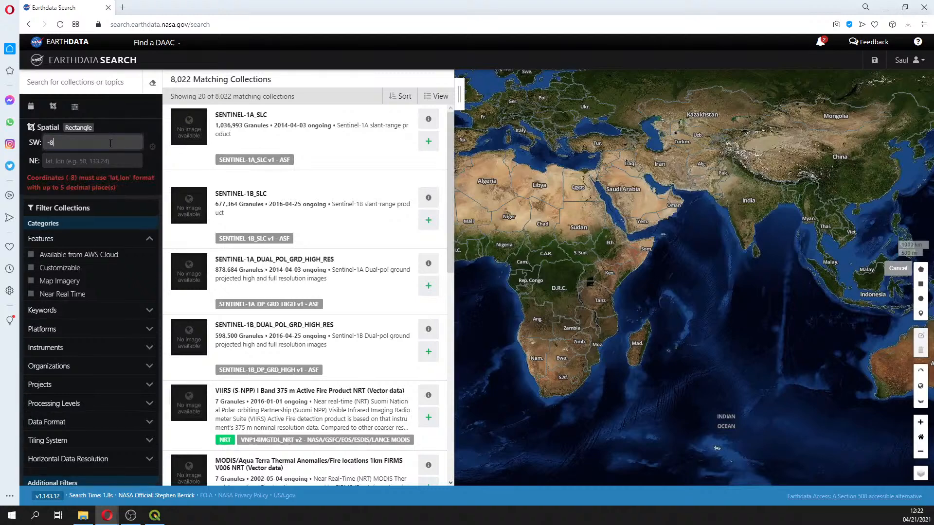
type(".08")
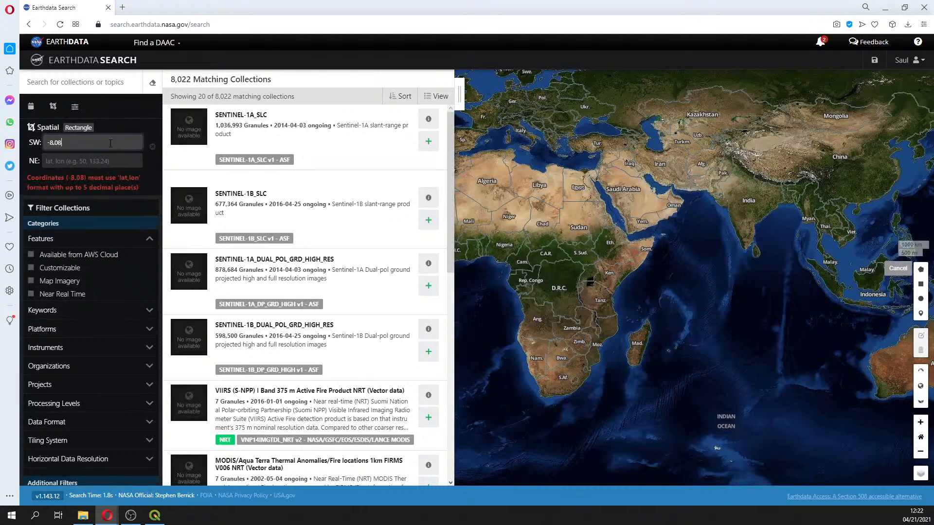
type("6,")
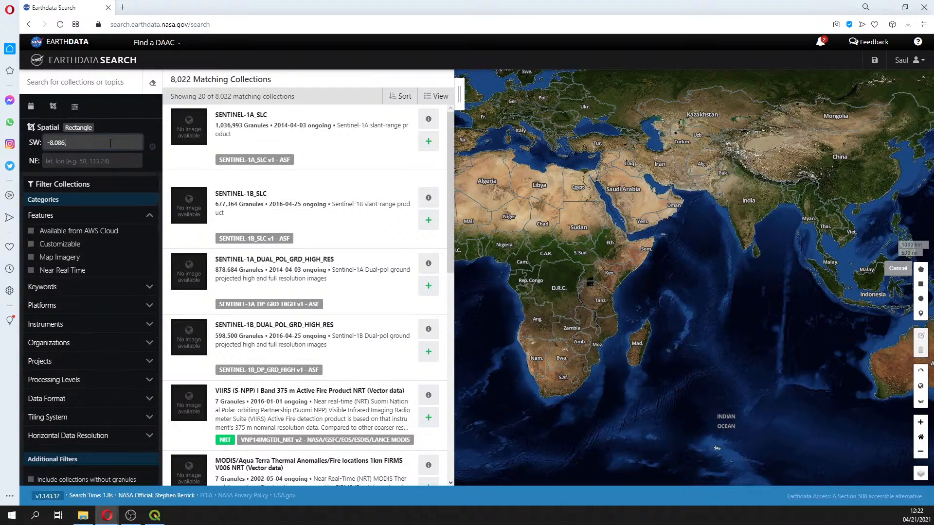
type("-79.088")
Set the rectangle's NE corner to -7.363,-78.010 and apply the spatial filter
left_click(85, 157)
type("-7.3")
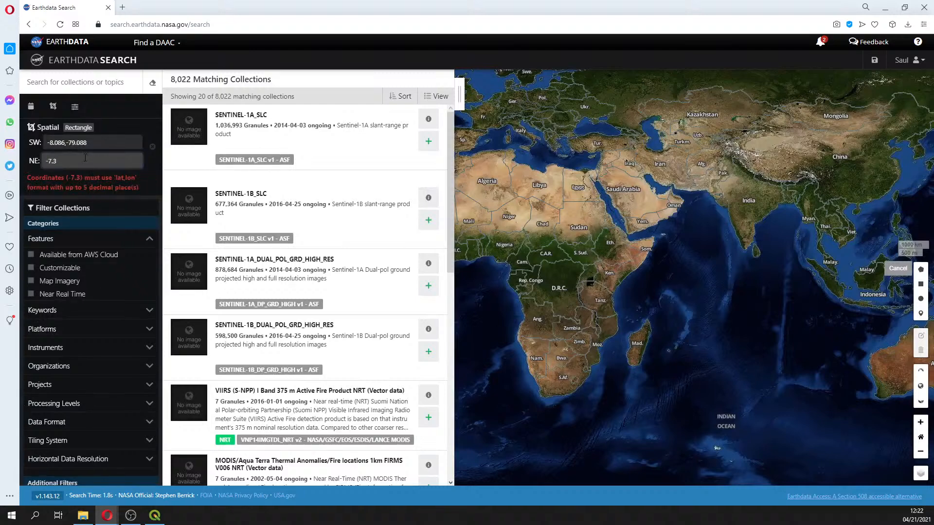
type("63,-")
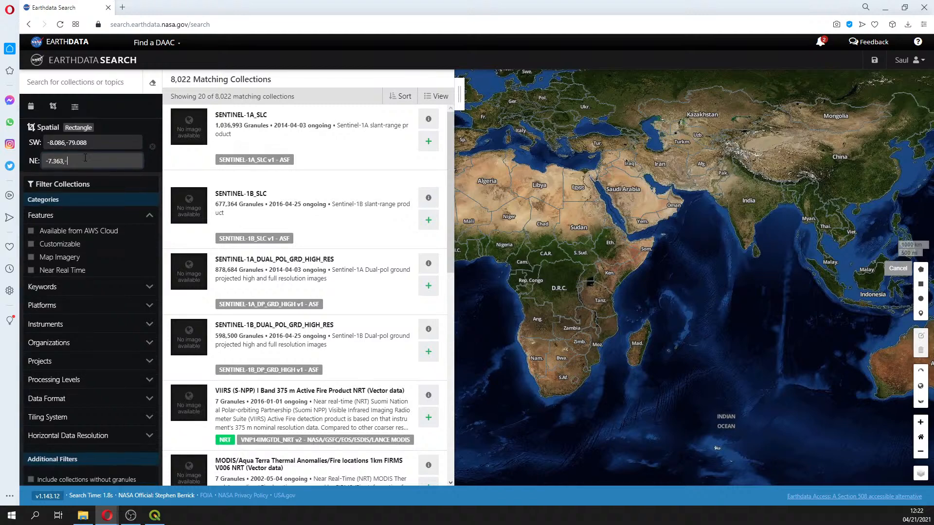
type("78.010")
key("Return")
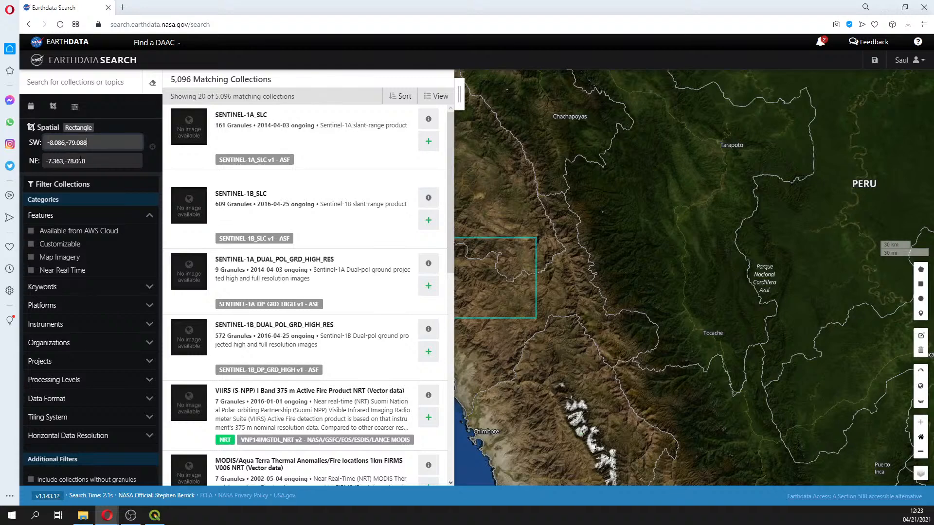
Search collections for "aster" and filter by the ASTER instrument
left_click(107, 82)
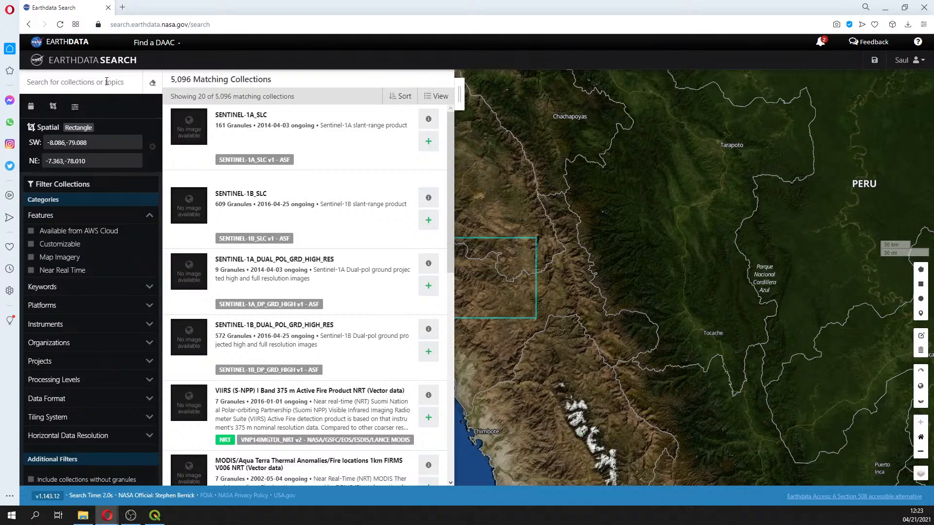
left_click(107, 82)
type("aste")
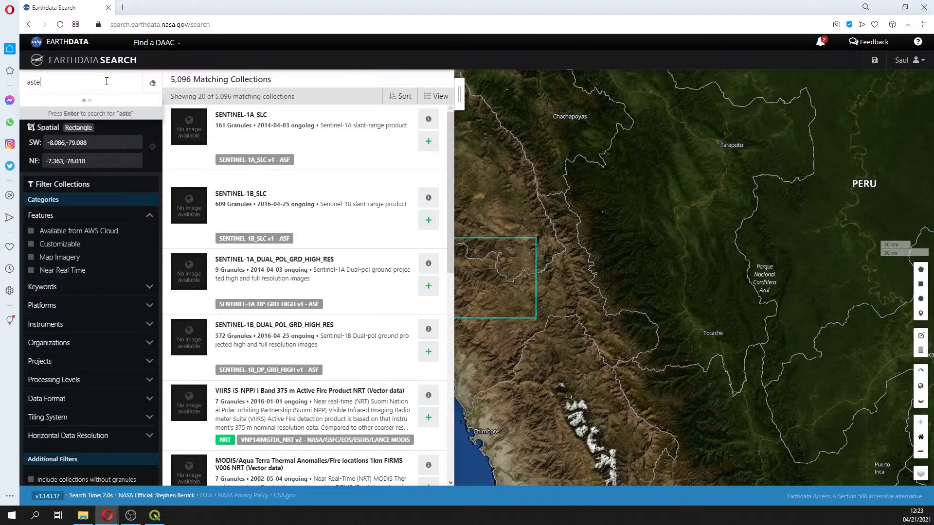
type("r")
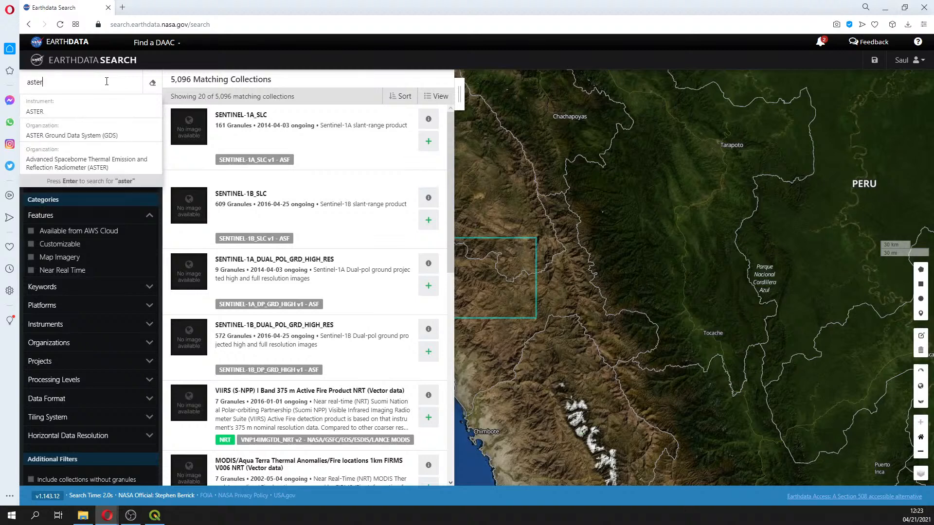
left_click(67, 115)
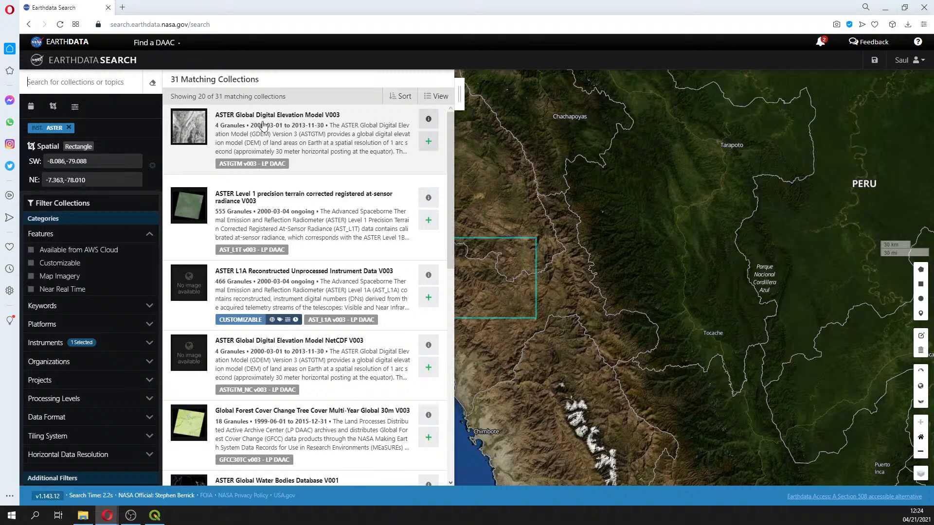
Open the ASTER Global Digital Elevation Model V003 collection and request a direct download of all its granules
left_click(263, 125)
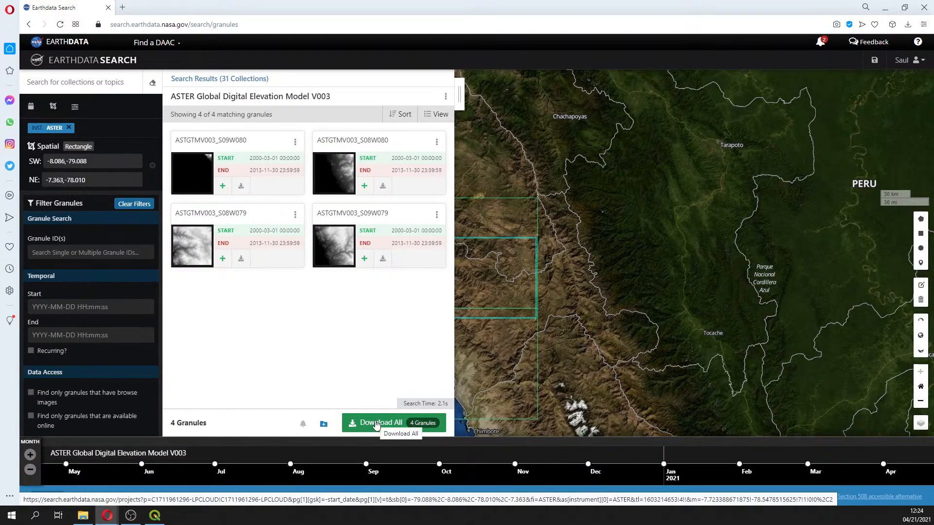
left_click(376, 423)
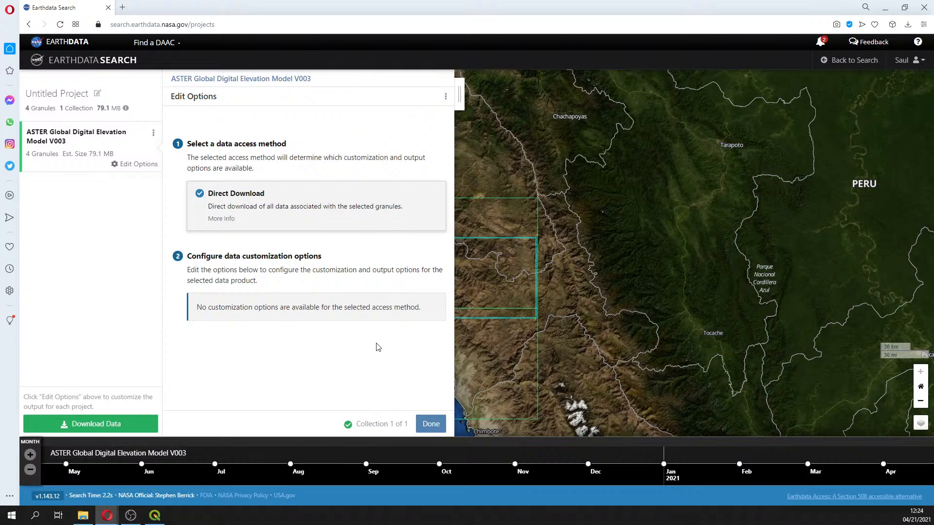
left_click(431, 424)
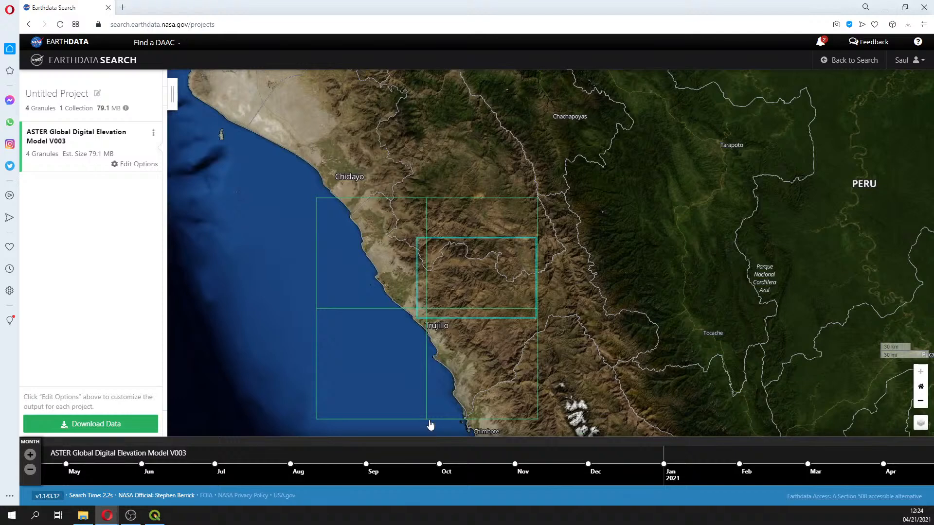
left_click(97, 424)
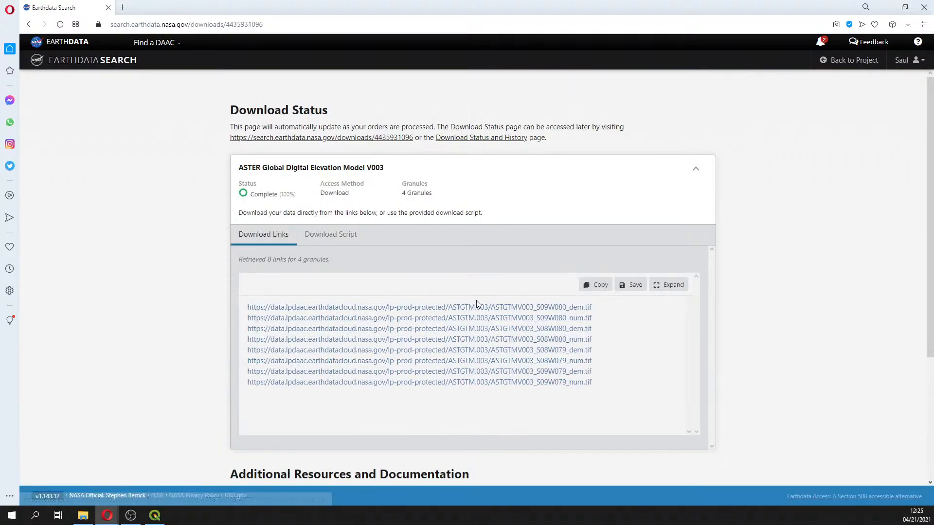
Return to the ASTER GDEM granule results, reload them, and order a direct download of all four granules again
left_click(28, 24)
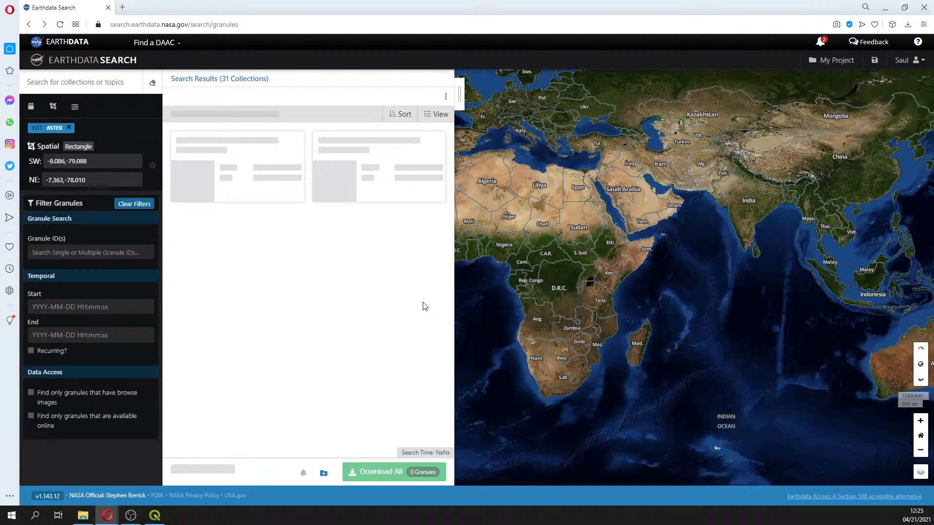
left_click(338, 24)
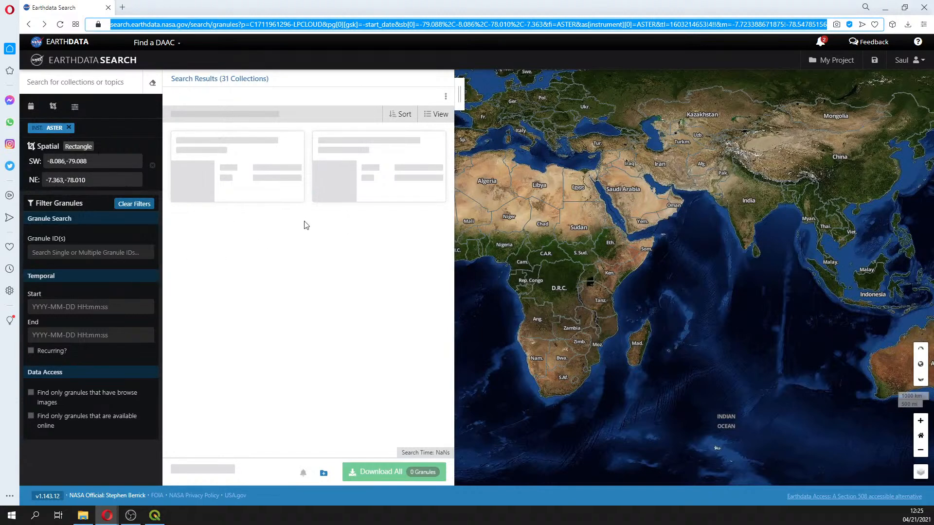
left_click(80, 83)
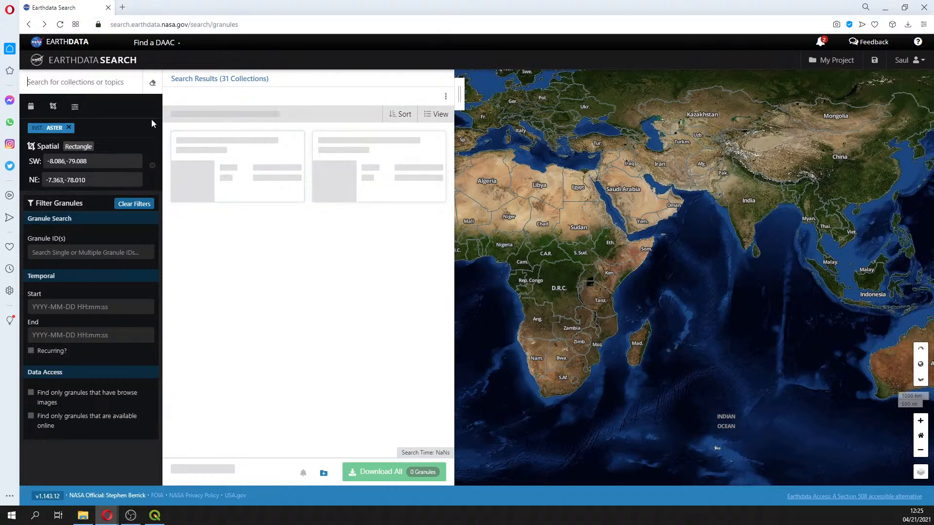
left_click(302, 24)
key("Return")
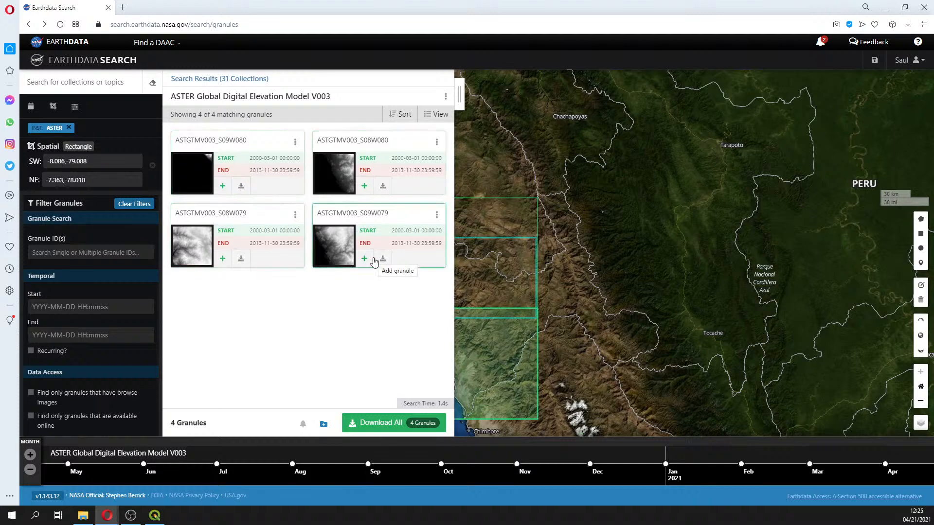
left_click(363, 430)
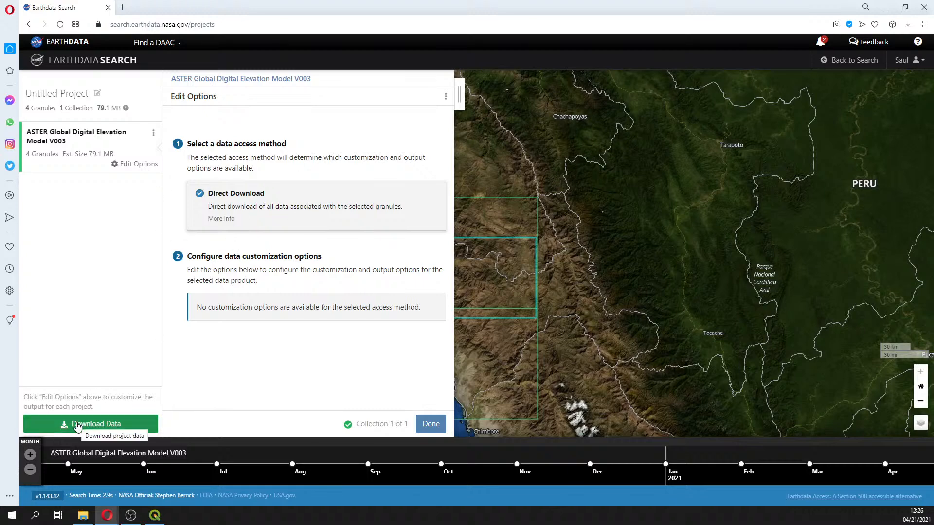
left_click(77, 426)
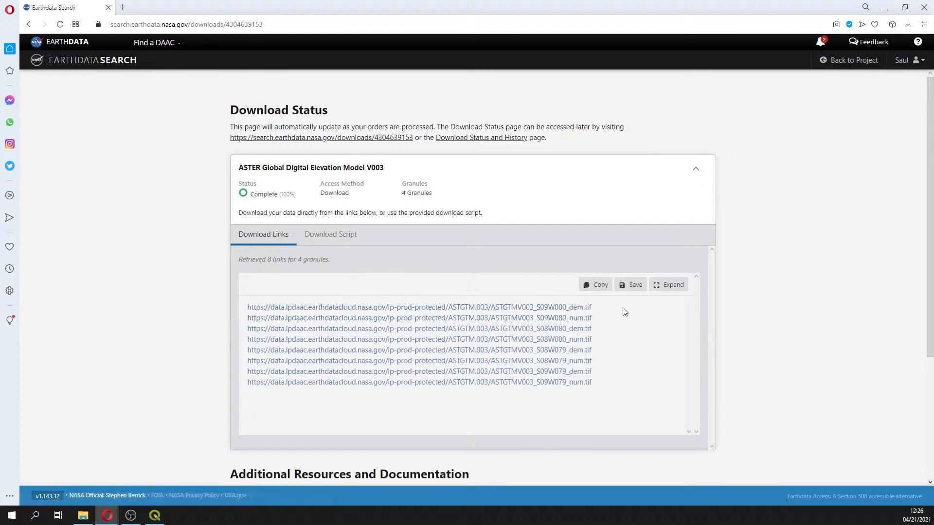
Download the S09W080 and S08W080 DEM GeoTIFF links and open the browser's downloads list
left_click(557, 308)
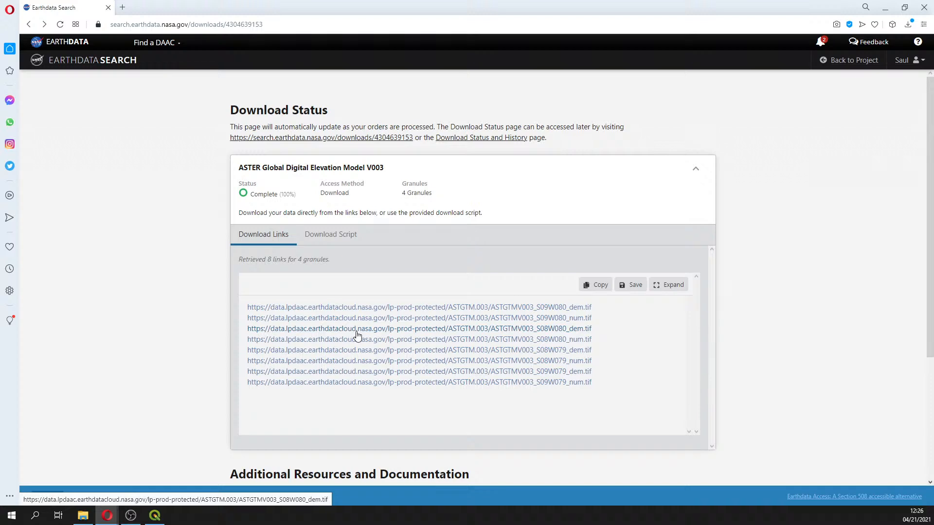
left_click(357, 332)
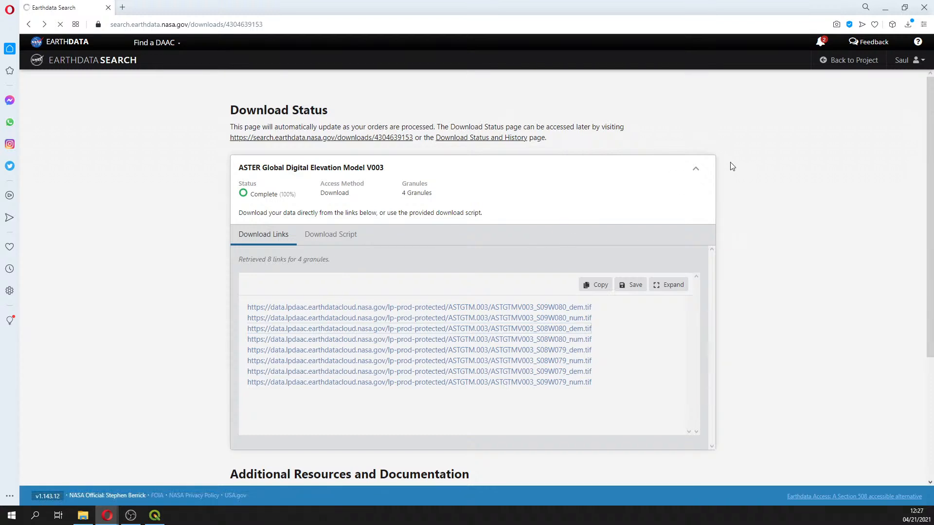
left_click(908, 24)
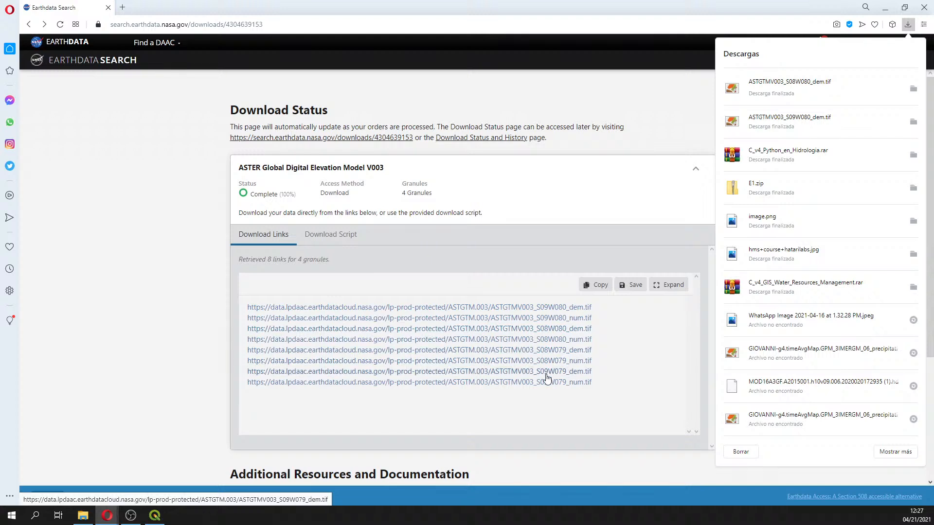
Open File Explorer and browse to the Session_2 > Practice > Data > Rst > EarthData folder
mouse_move(83, 516)
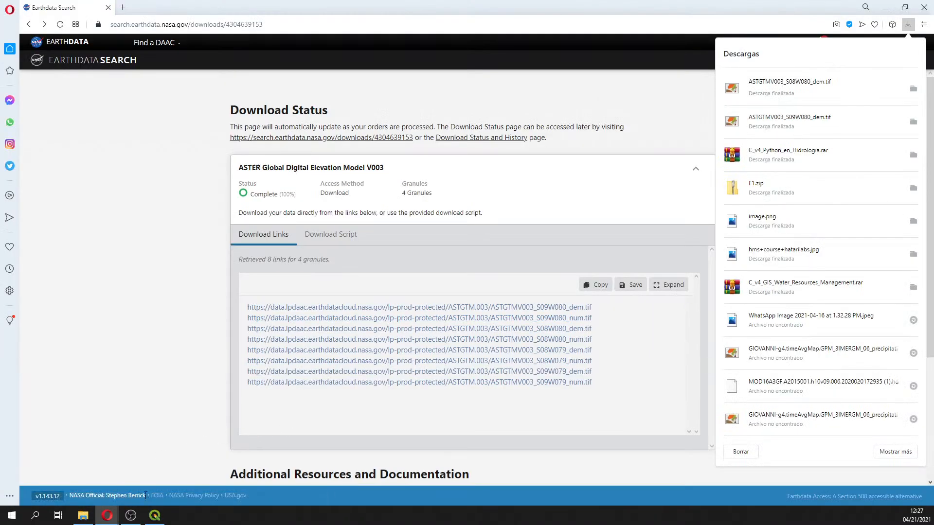
left_click(82, 516)
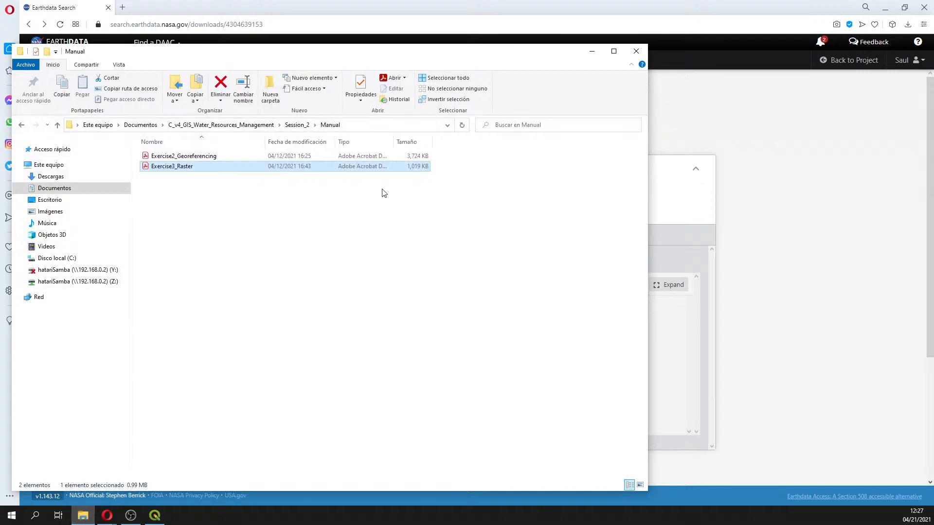
left_click(220, 125)
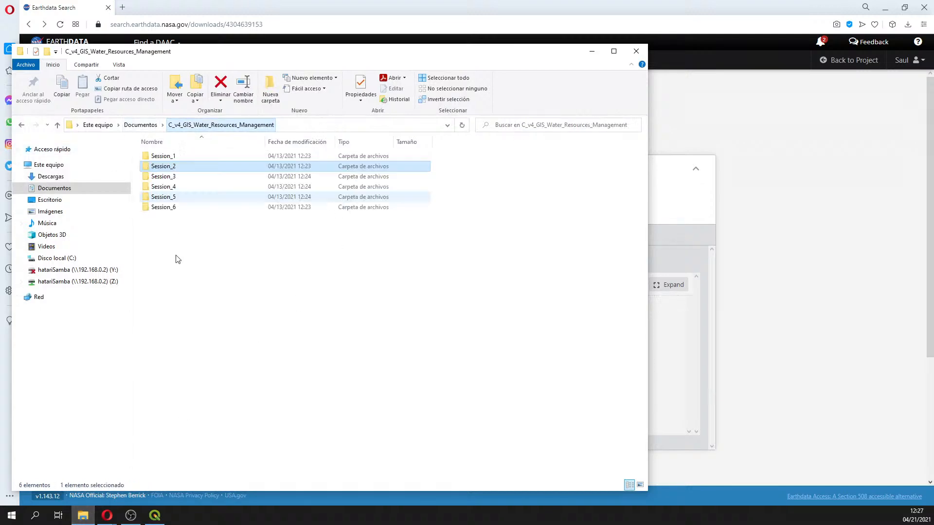
double_click(156, 168)
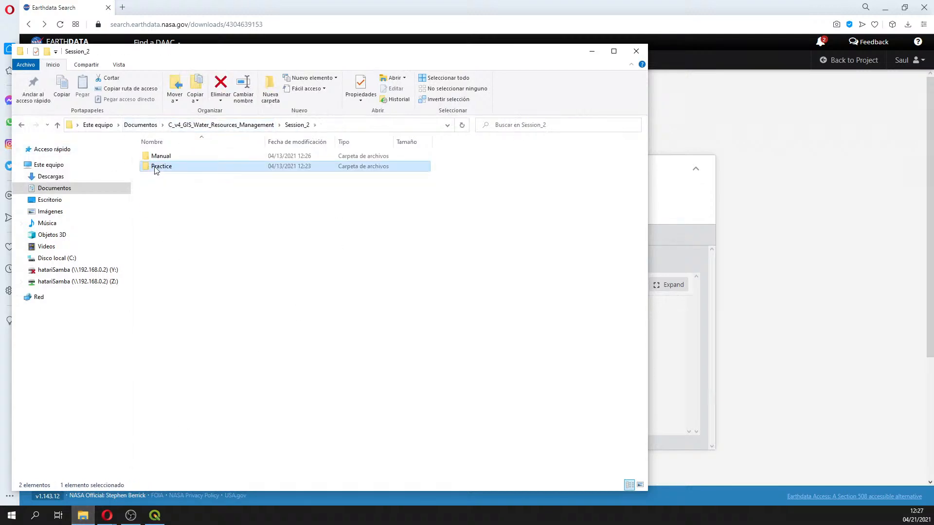
double_click(156, 167)
double_click(158, 159)
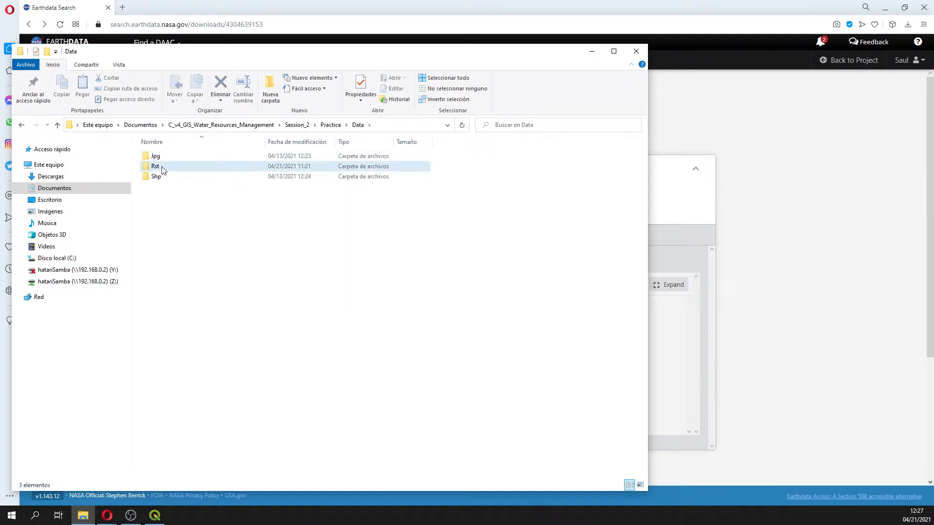
double_click(157, 168)
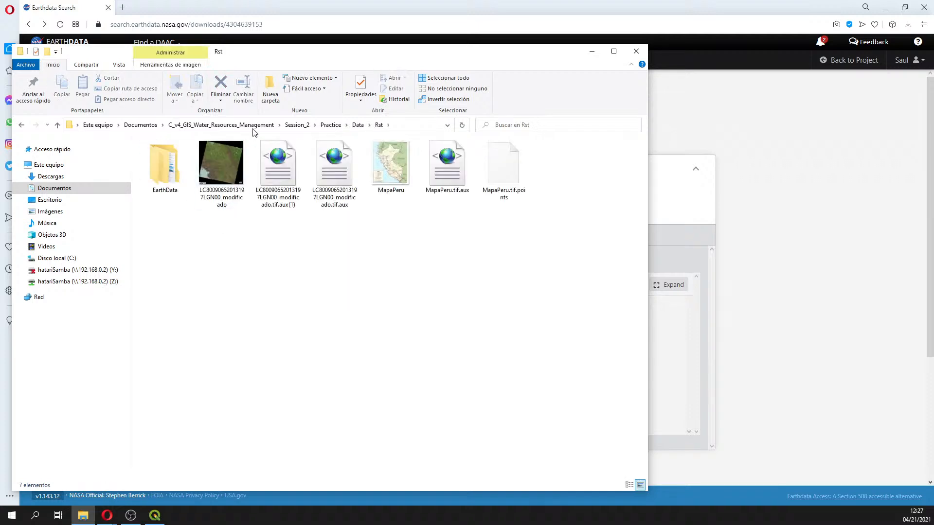
double_click(168, 170)
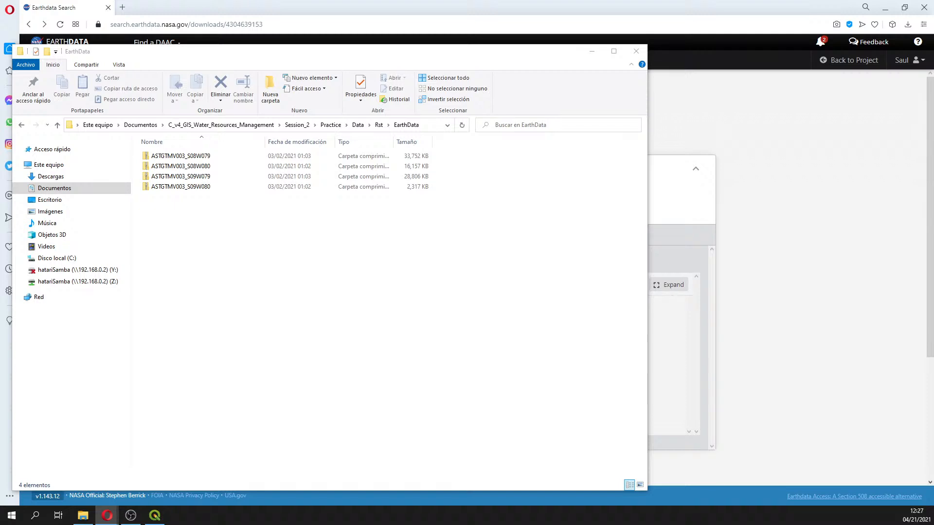
Extract each of the four downloaded ASTGTMV003 zip archives into the EarthData folder
right_click(193, 157)
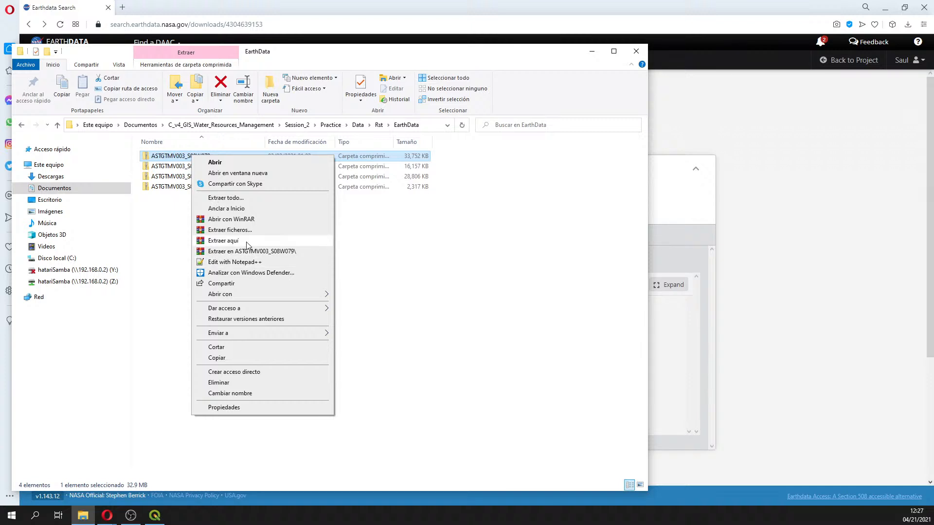
left_click(246, 241)
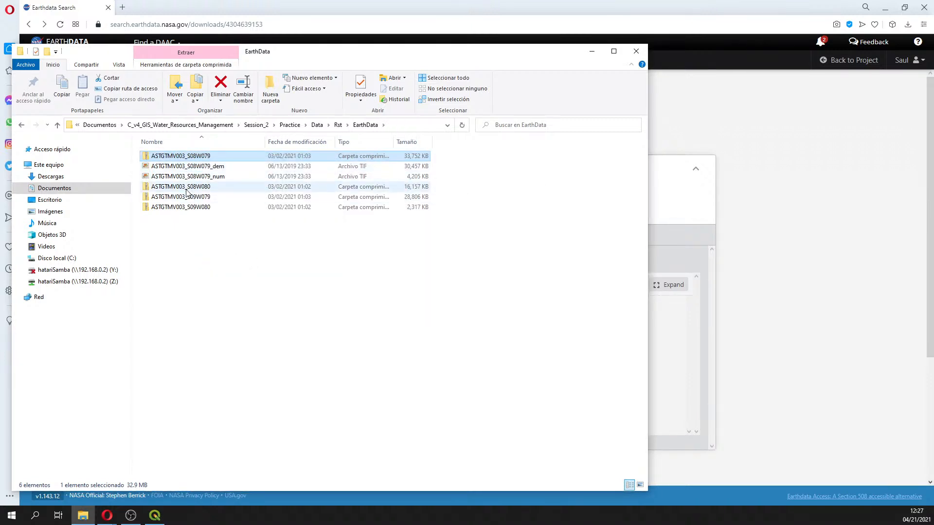
right_click(186, 188)
left_click(217, 272)
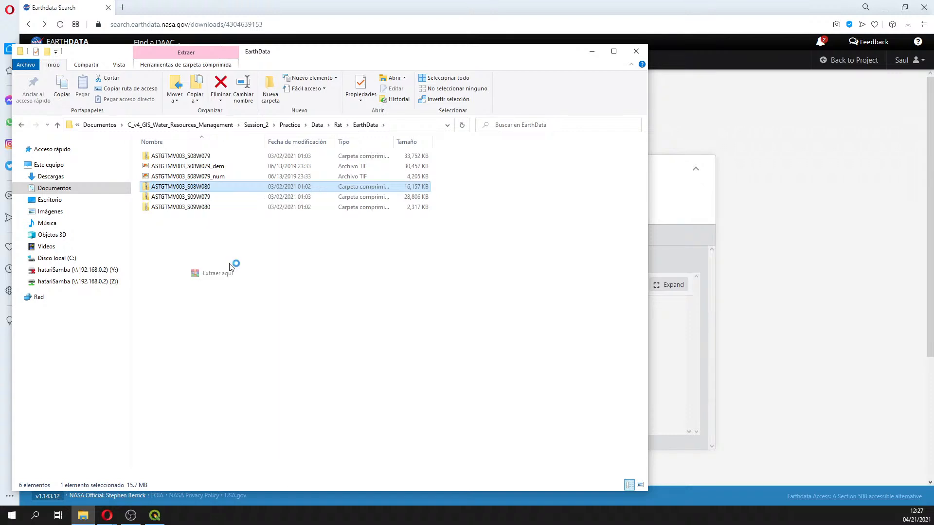
right_click(199, 217)
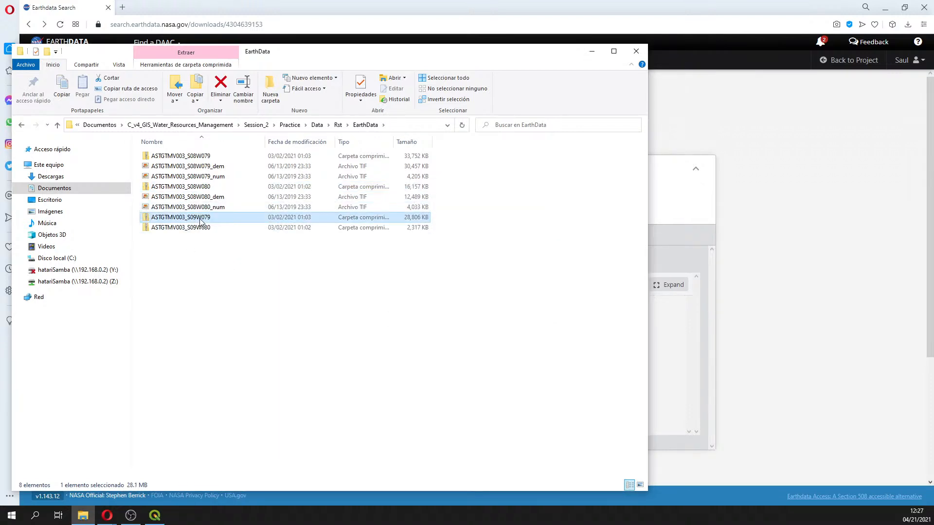
left_click(239, 306)
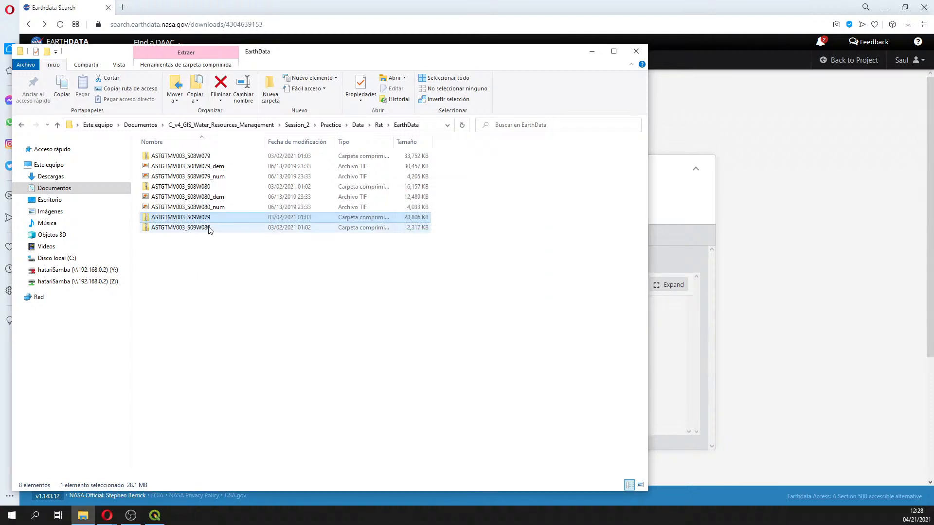
right_click(199, 249)
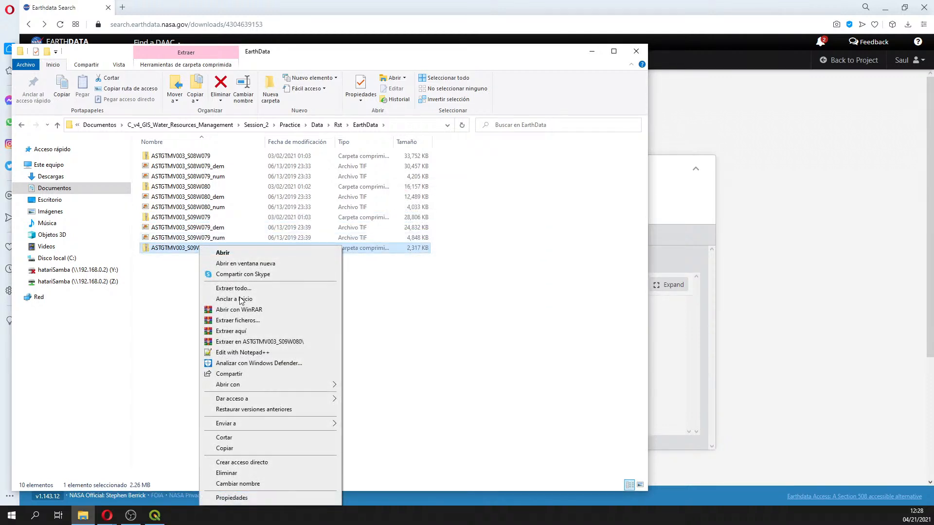
left_click(268, 335)
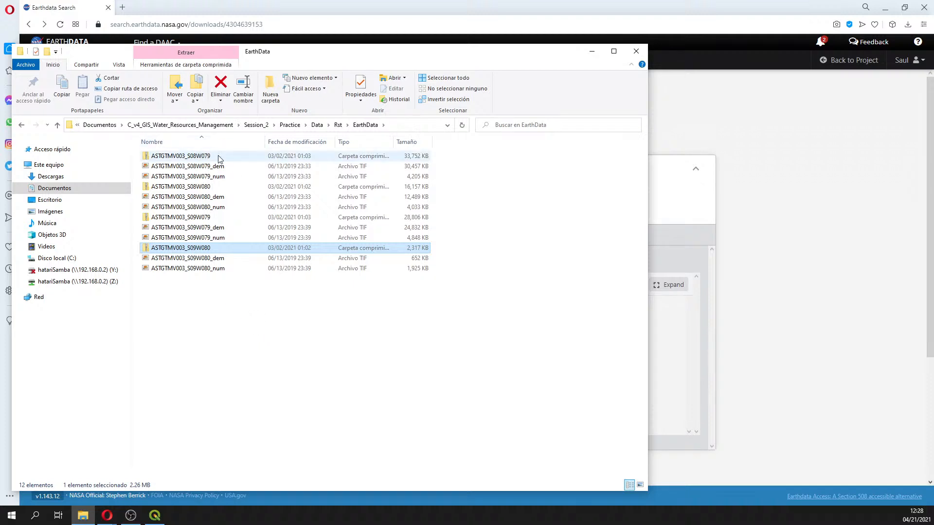
Inspect the extracted _dem GeoTIFF files by selecting each one in turn
right_click(167, 156)
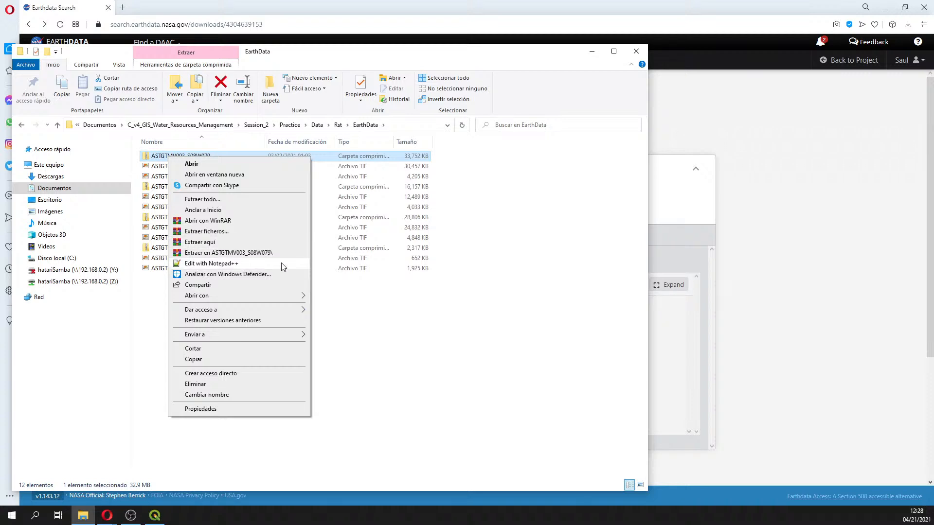
left_click(354, 287)
left_click(217, 168)
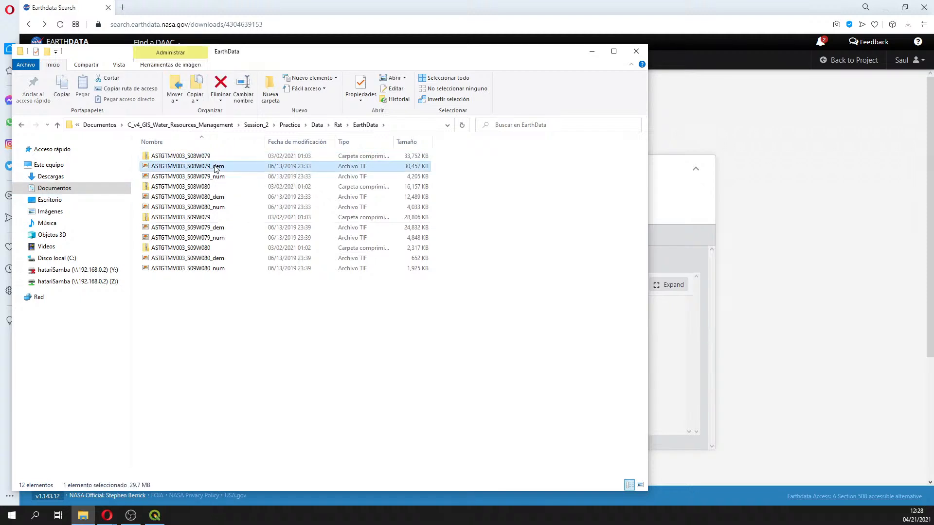
left_click(209, 198)
left_click(212, 229)
left_click(214, 258)
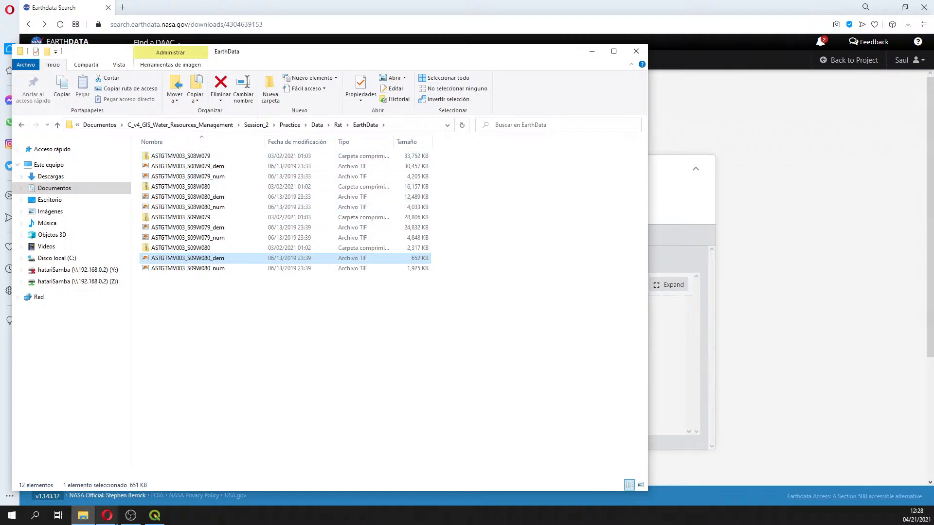
Switch to QGIS, start a new empty project, and collapse the course folders in the browser
left_click(153, 516)
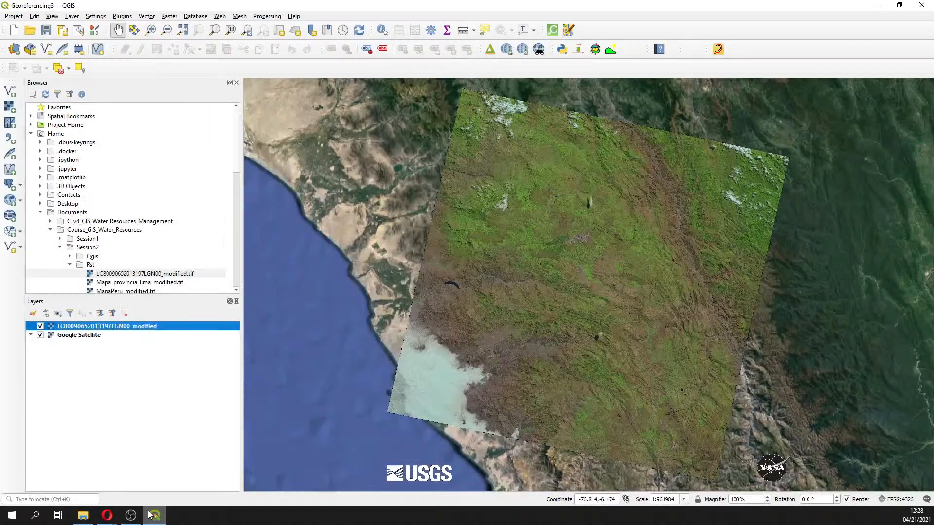
left_click(14, 30)
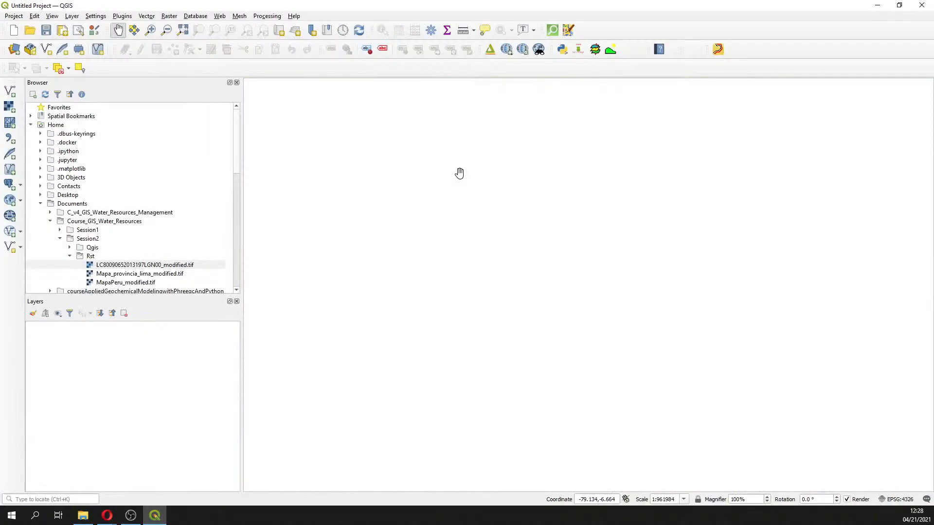
left_click(61, 239)
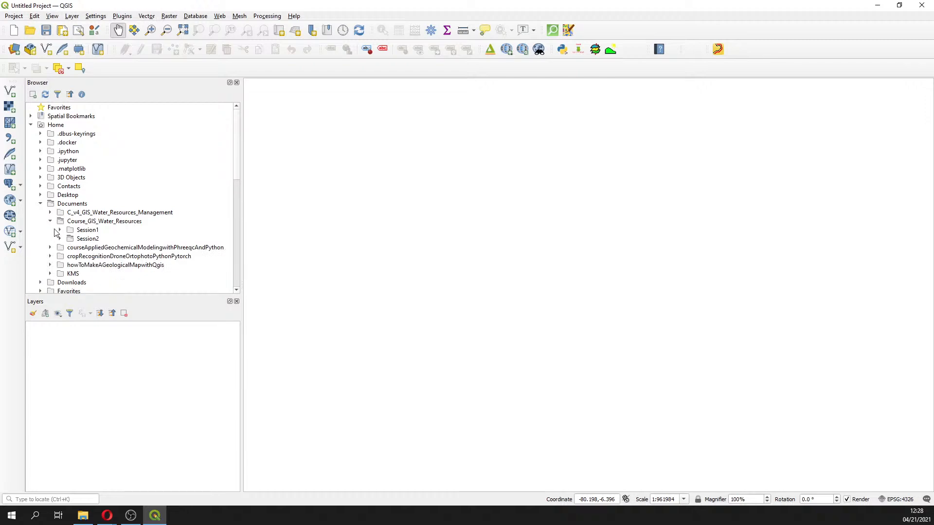
left_click(51, 221)
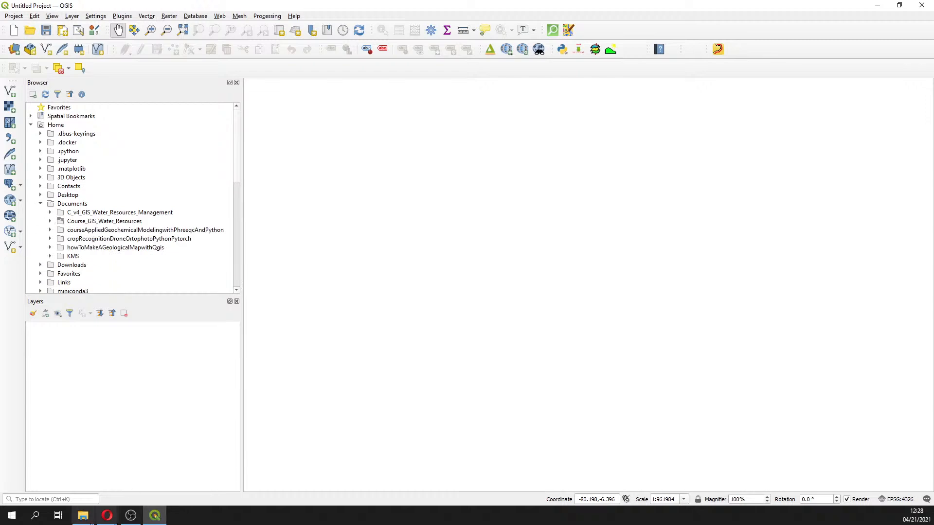
Switch back to the EarthData folder in File Explorer
left_click(83, 516)
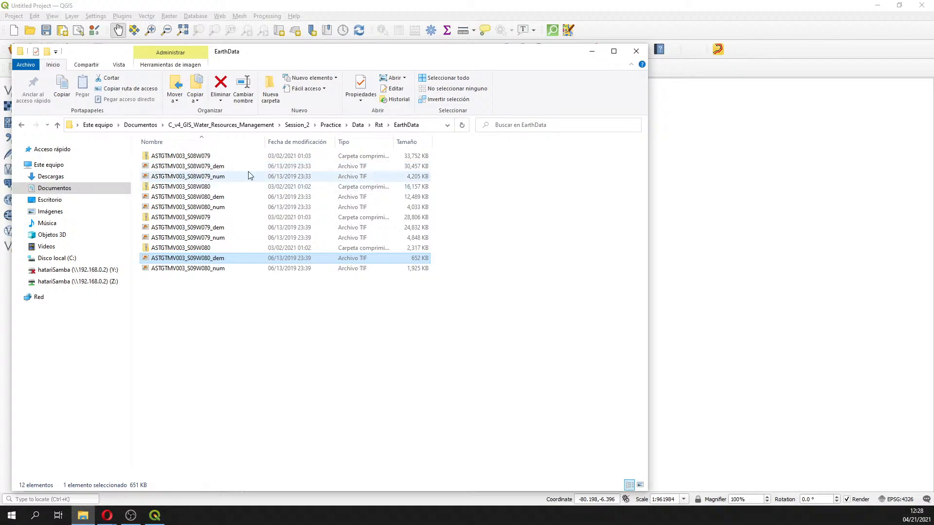
key("alt+Tab")
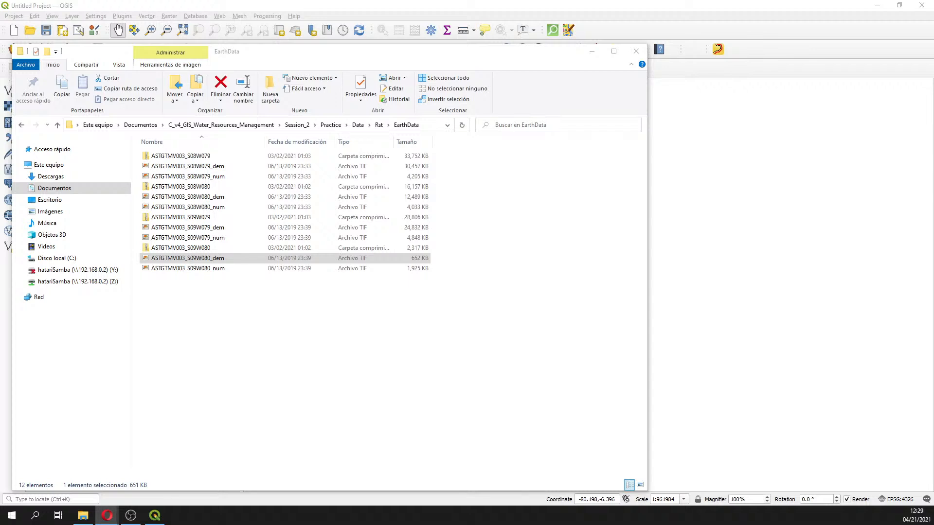
Browse to the Session_2 > Practice > Data > Rst > EarthData folder in the QGIS browser
left_click(761, 243)
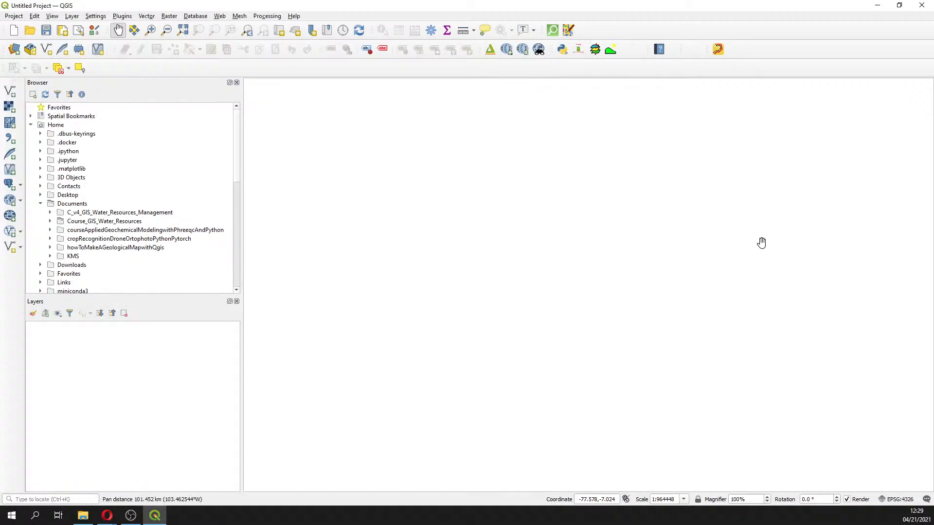
left_click(50, 212)
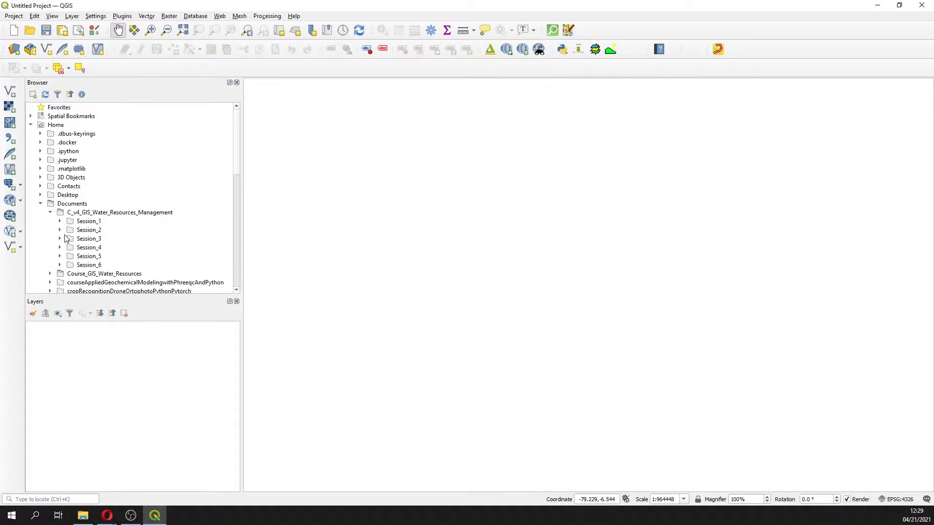
left_click(60, 230)
left_click(70, 247)
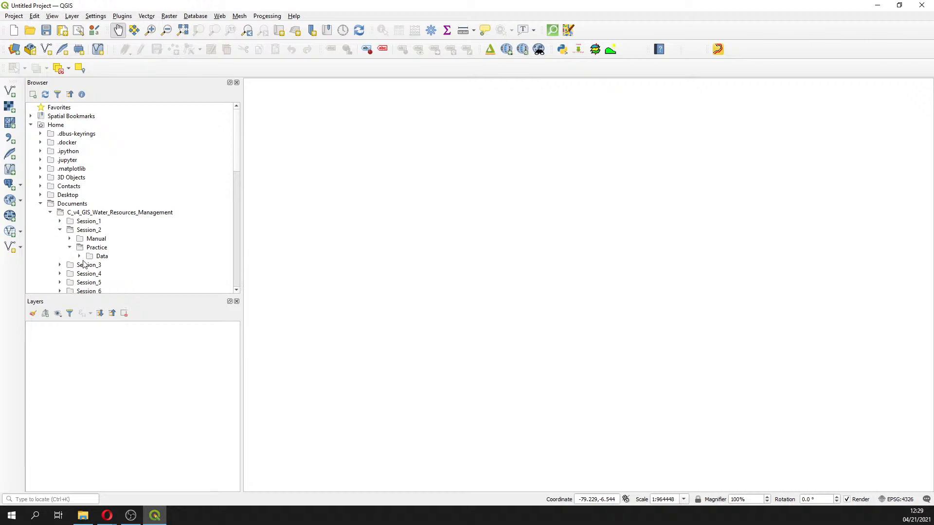
left_click(79, 256)
left_click(90, 274)
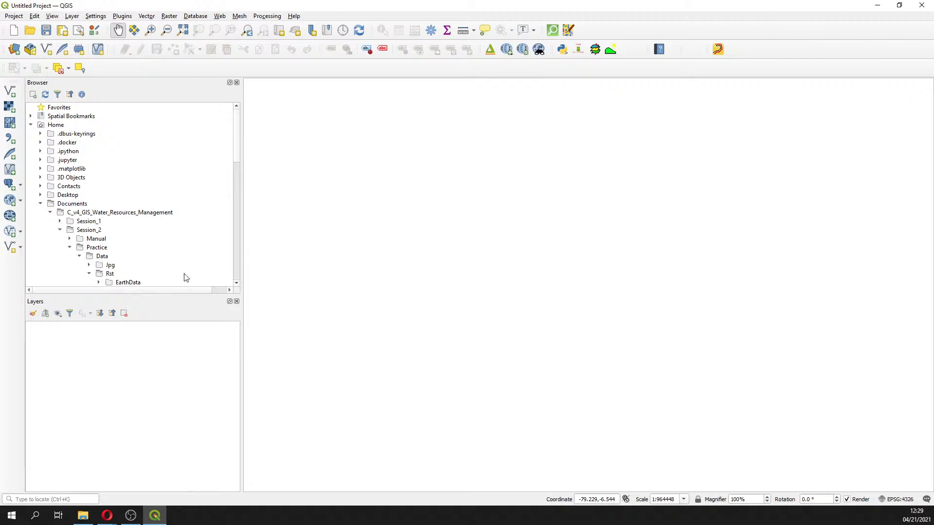
left_click(99, 230)
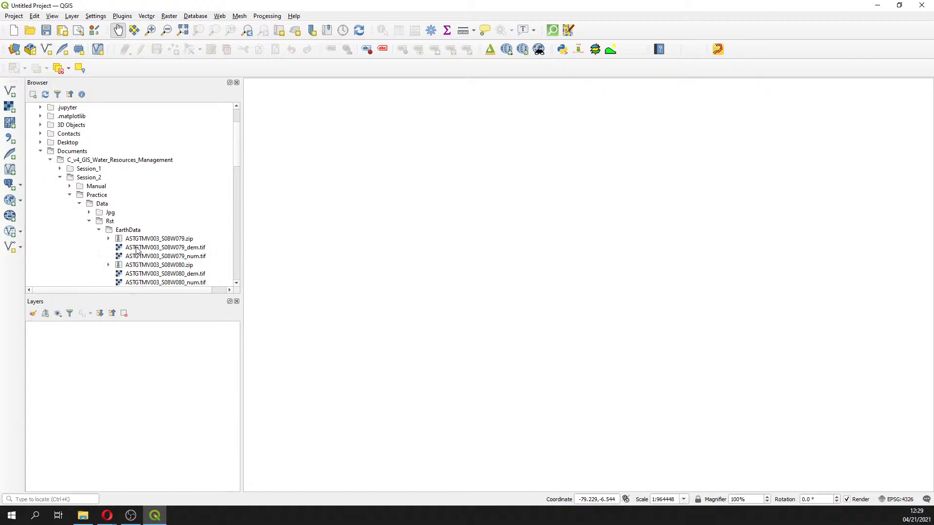
scroll(158, 256, "down", 1)
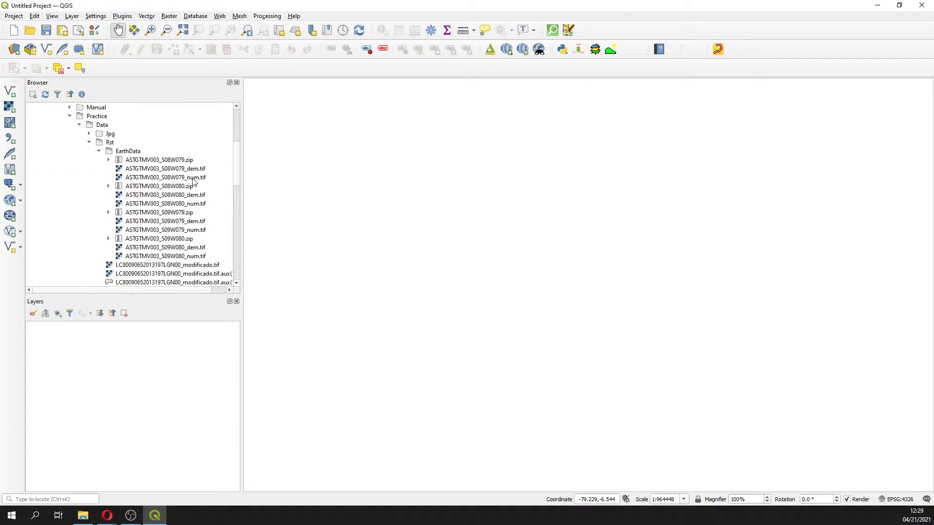
Add the four ASTGTMV003 _dem GeoTIFFs (S08W079, S08W080, S09W079, S09W080) to the map as layers
left_click(178, 173)
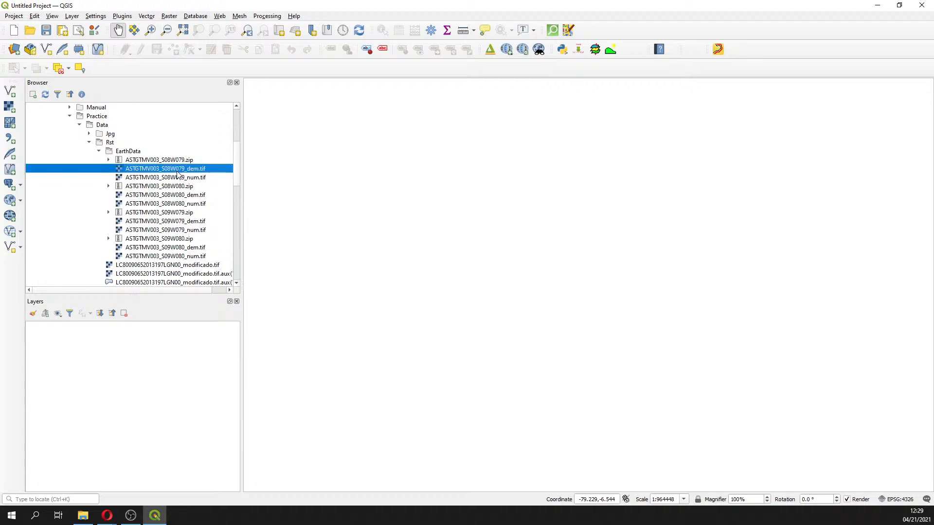
double_click(177, 173)
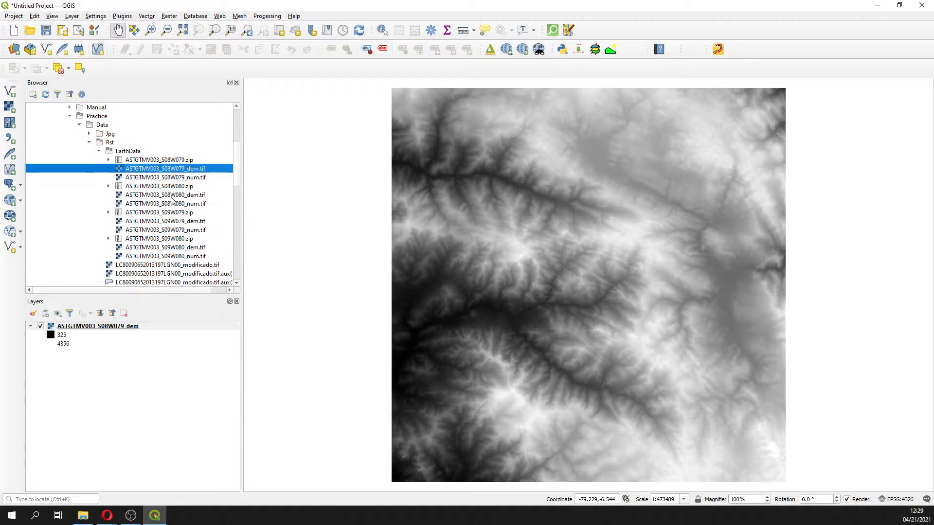
double_click(171, 196)
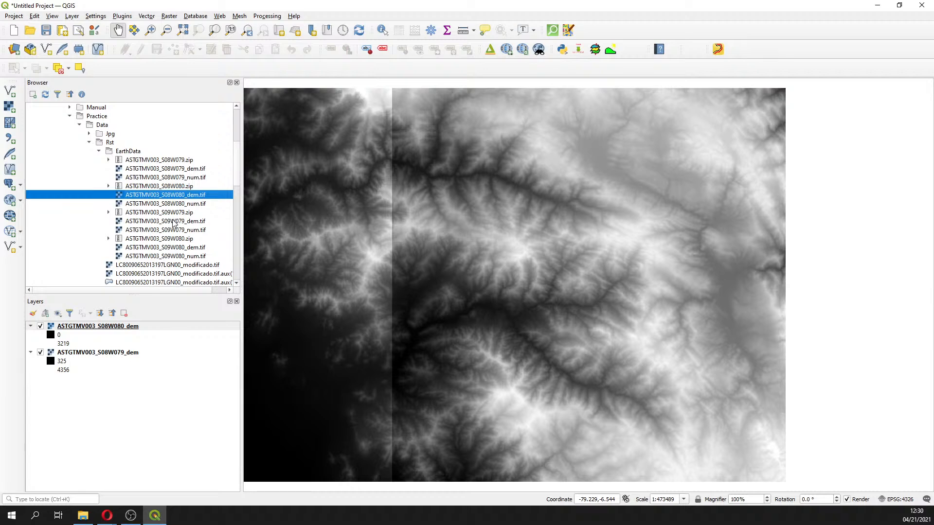
left_click(173, 222)
double_click(173, 223)
double_click(178, 248)
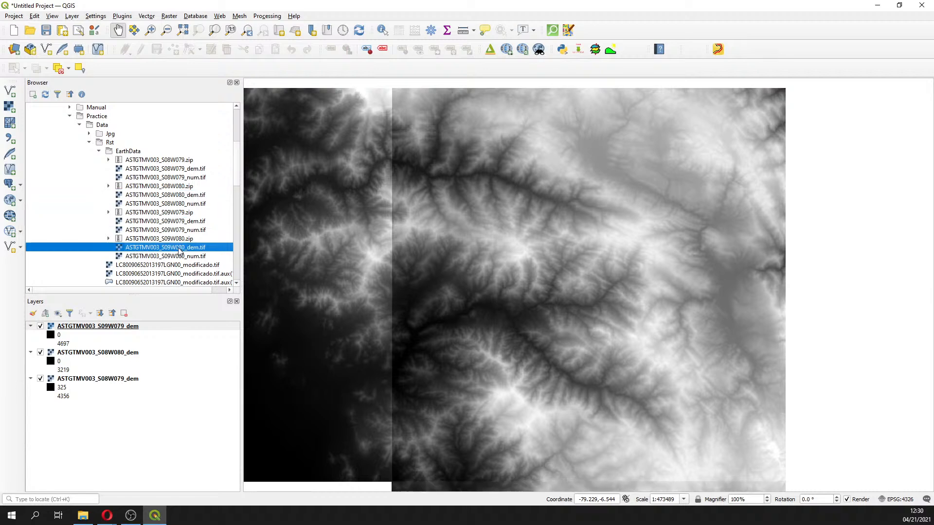
Open the Processing Toolbox and search it for merg
scroll(374, 318, "down", 1)
left_click_drag(375, 319, 561, 239)
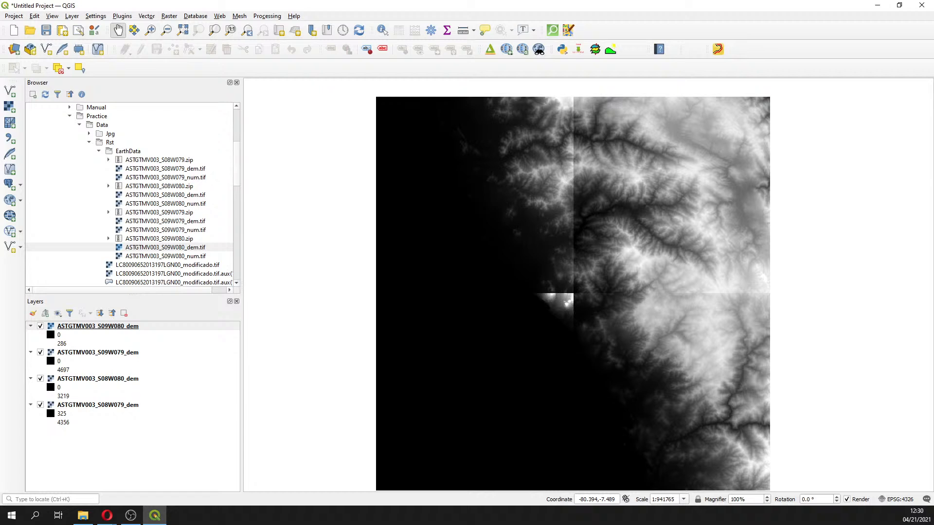
key("alt+Tab")
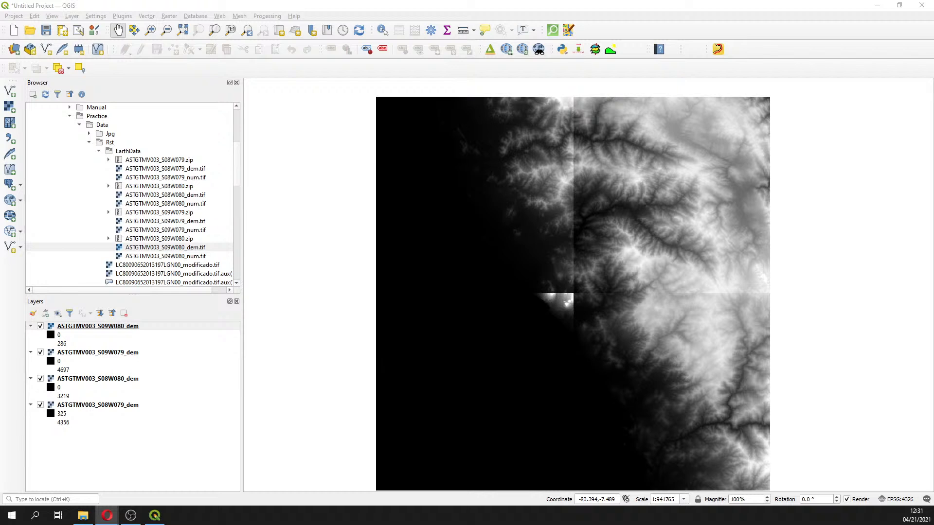
left_click(430, 30)
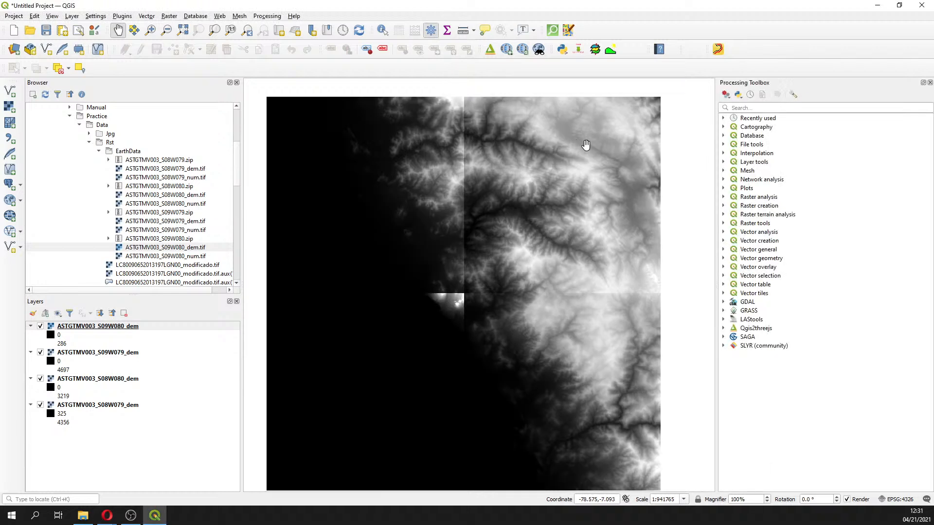
left_click(829, 103)
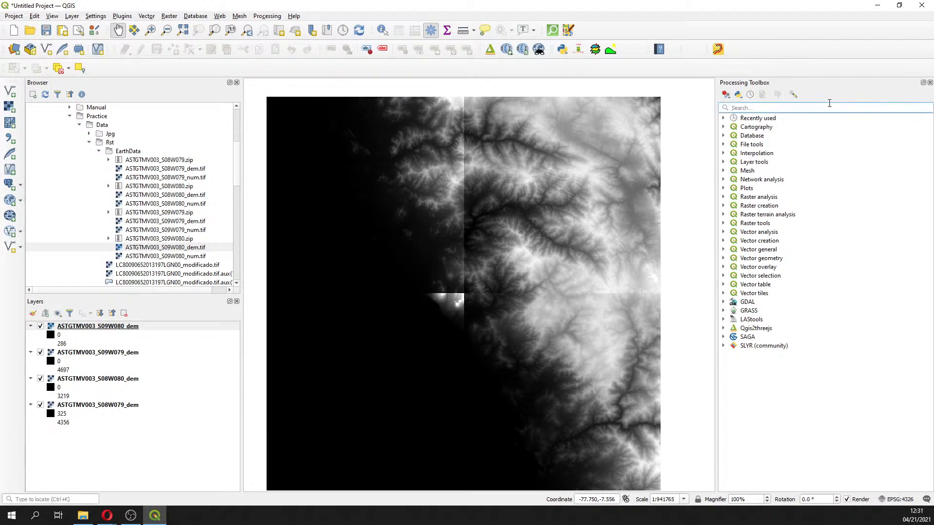
type("merge")
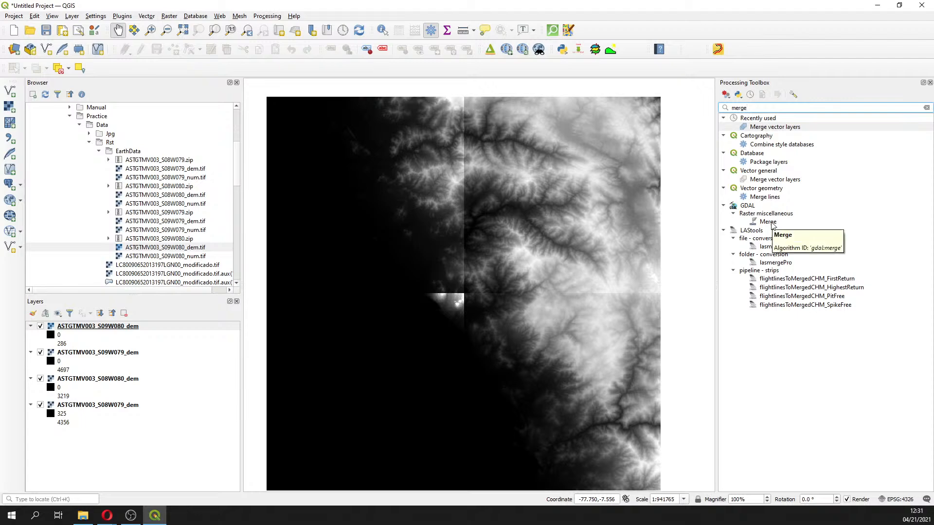
double_click(769, 222)
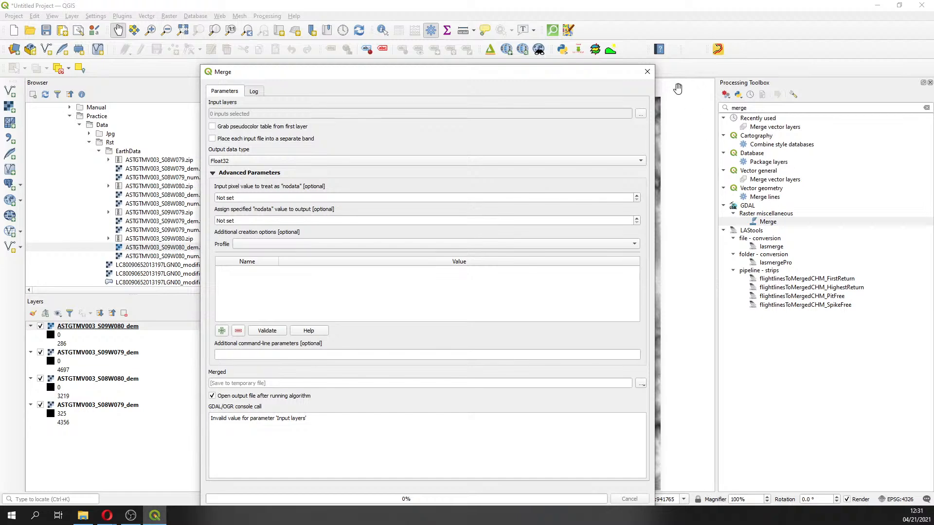
left_click(648, 71)
left_click(744, 108)
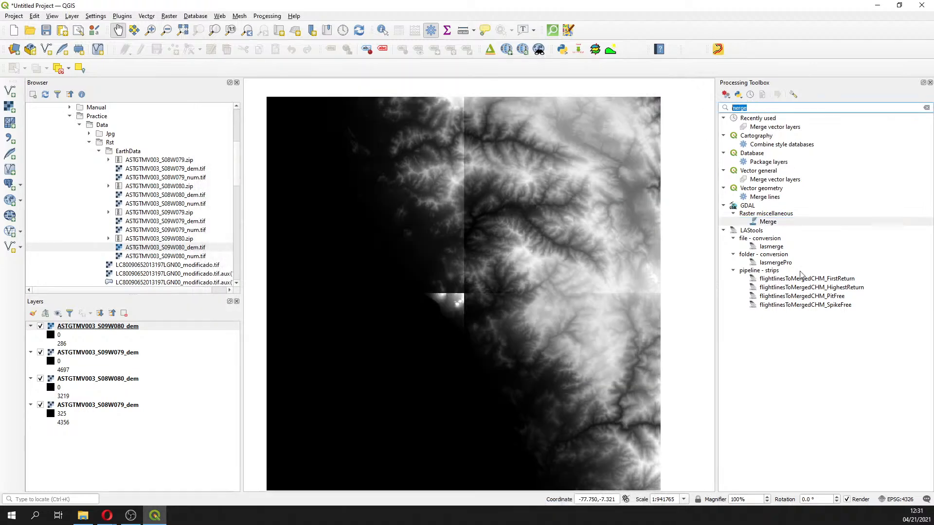
Open the GDAL Merge tool and select all four _dem layers as its input layers
double_click(771, 223)
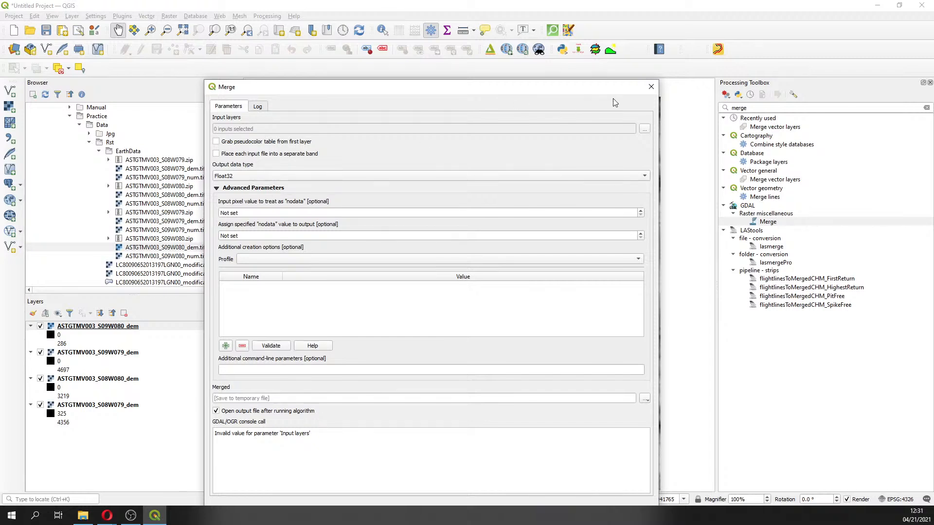
left_click(643, 128)
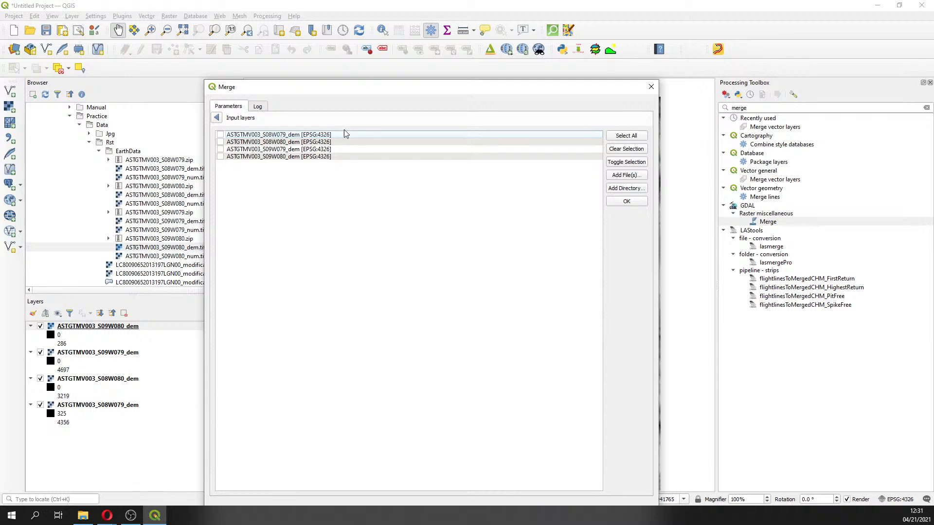
left_click(218, 118)
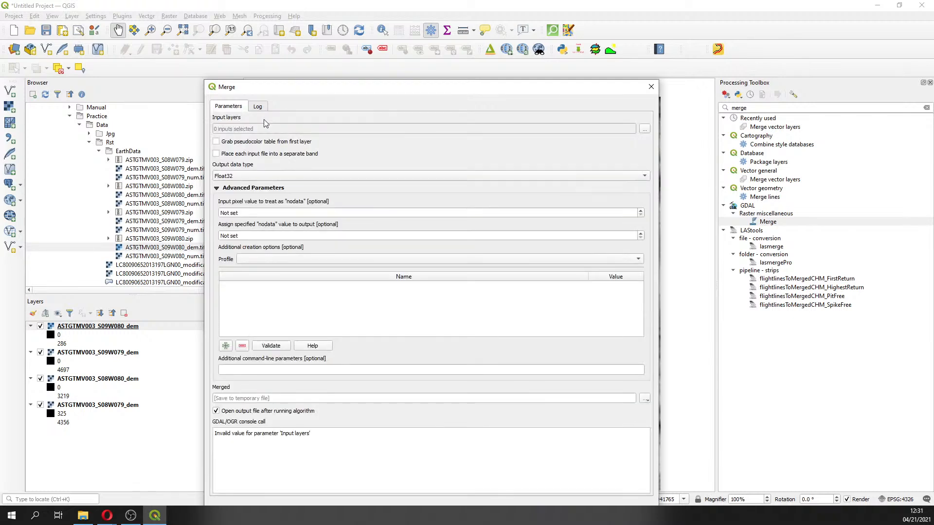
left_click(644, 129)
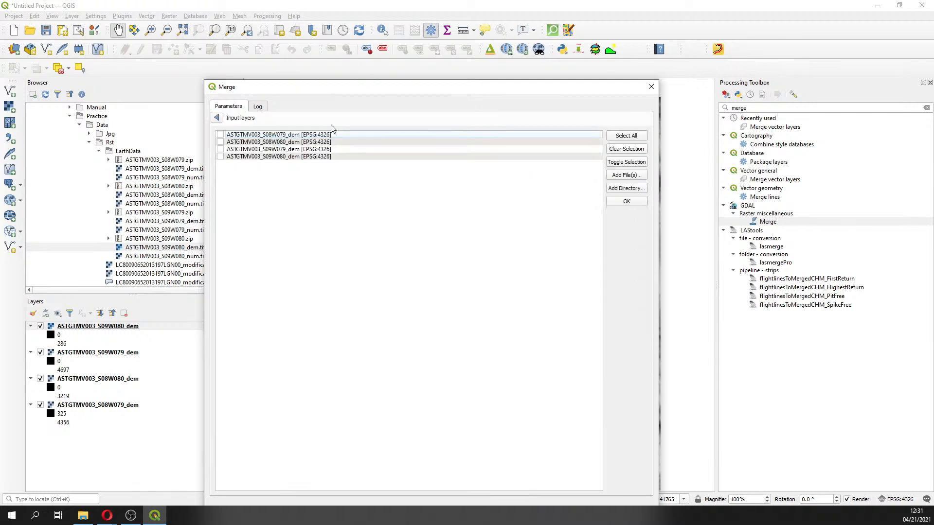
left_click(228, 136)
left_click(220, 142)
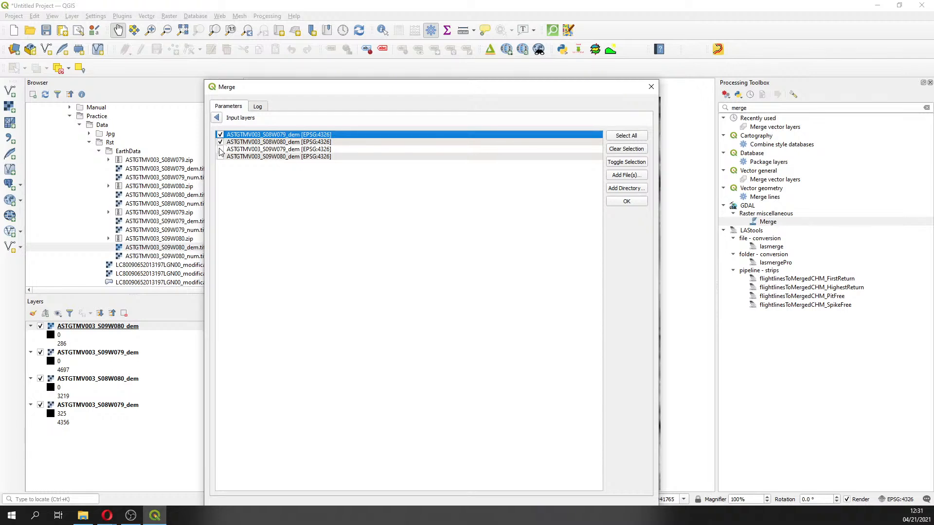
left_click(221, 149)
left_click(220, 157)
left_click(217, 118)
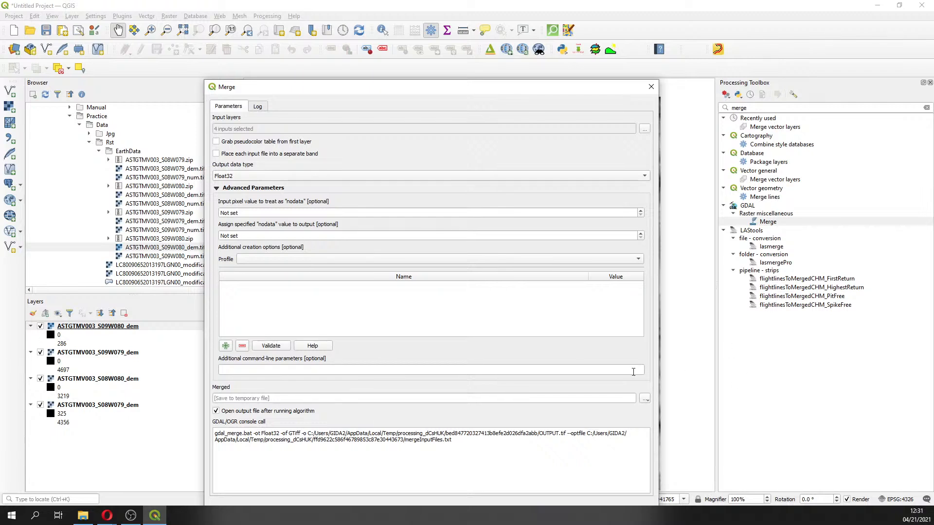
Set the merged output to save as ASTGTM2_Comb.tif in the Course_GIS_Water_Resources > Session2 > Rst folder
left_click(644, 398)
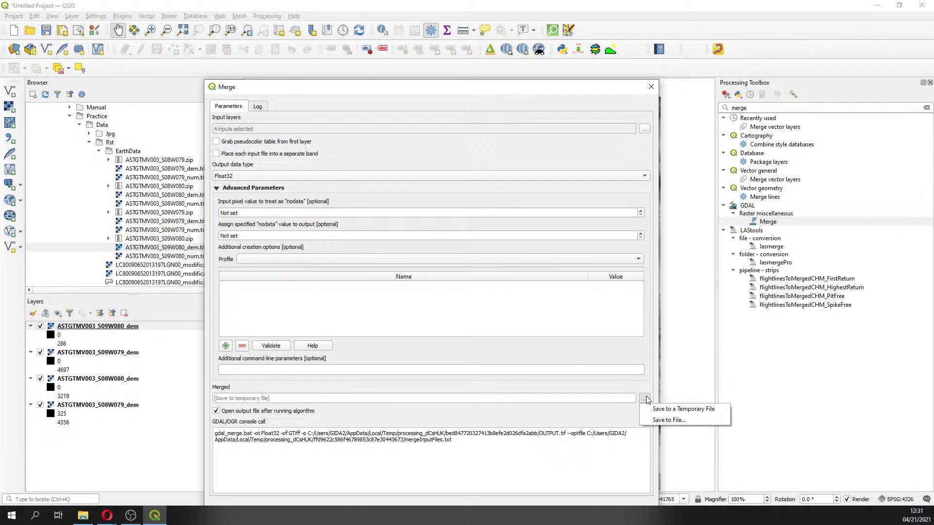
left_click(657, 421)
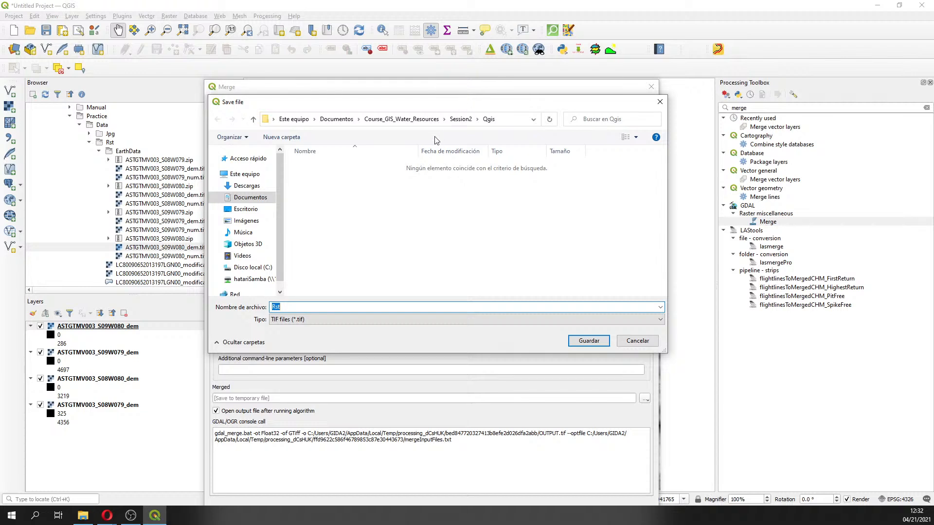
left_click(461, 119)
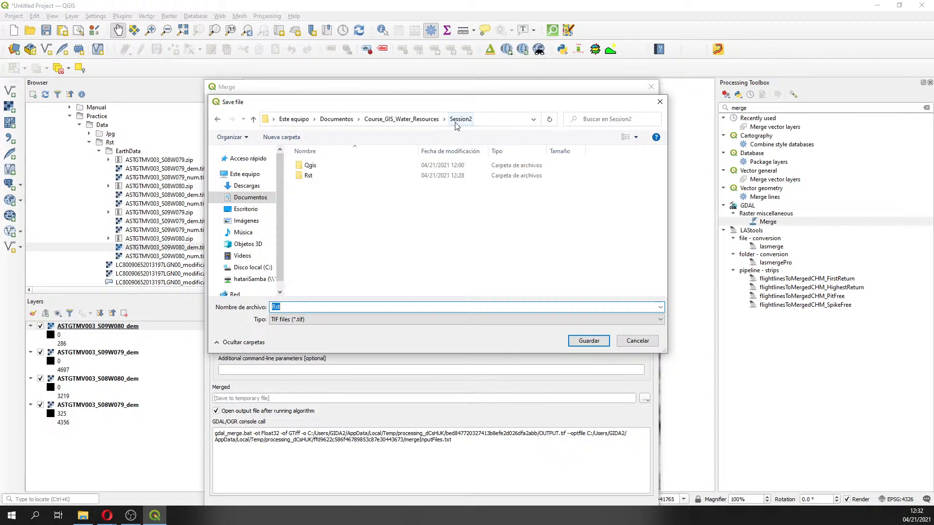
left_click(336, 120)
double_click(325, 175)
double_click(316, 175)
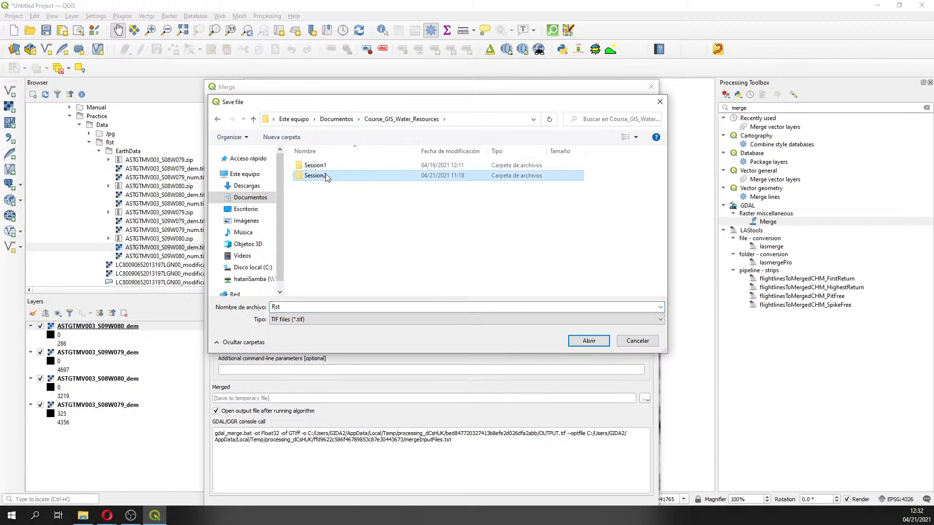
double_click(315, 175)
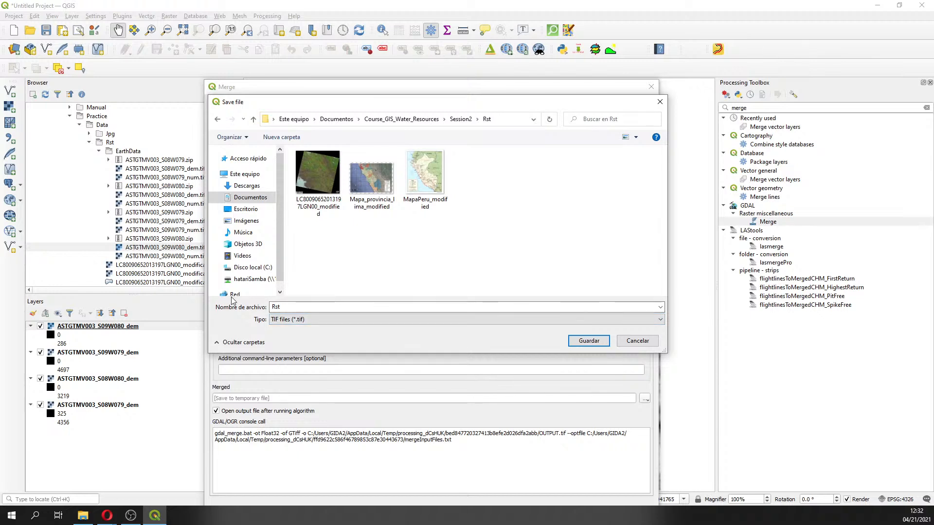
left_click_drag(301, 307, 200, 303)
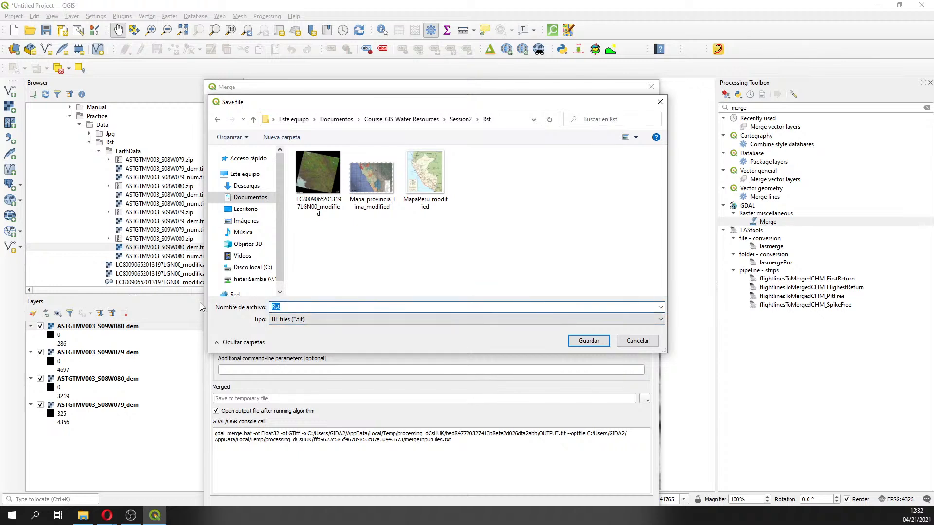
type("ASTGTM2_Comb")
left_click(588, 341)
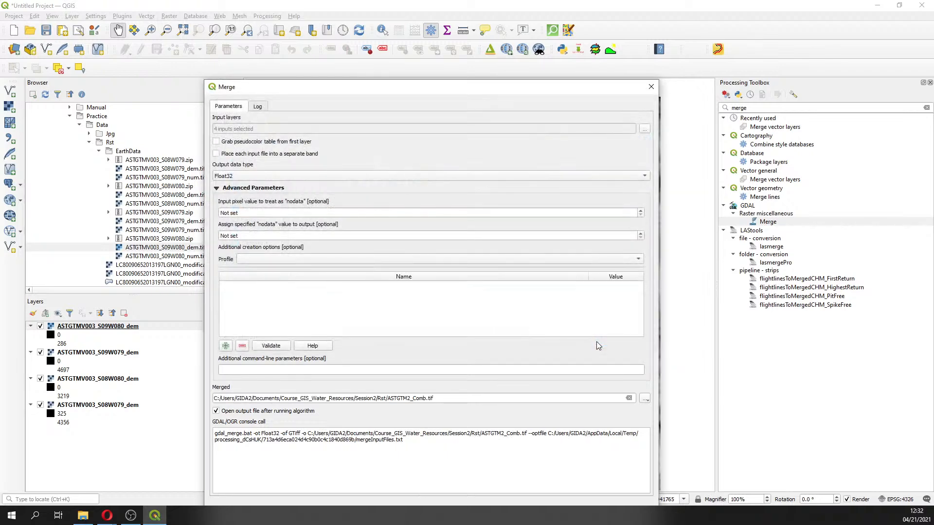
Run the merge and return to its parameters, moving the dialog aside
left_click_drag(404, 89, 406, 37)
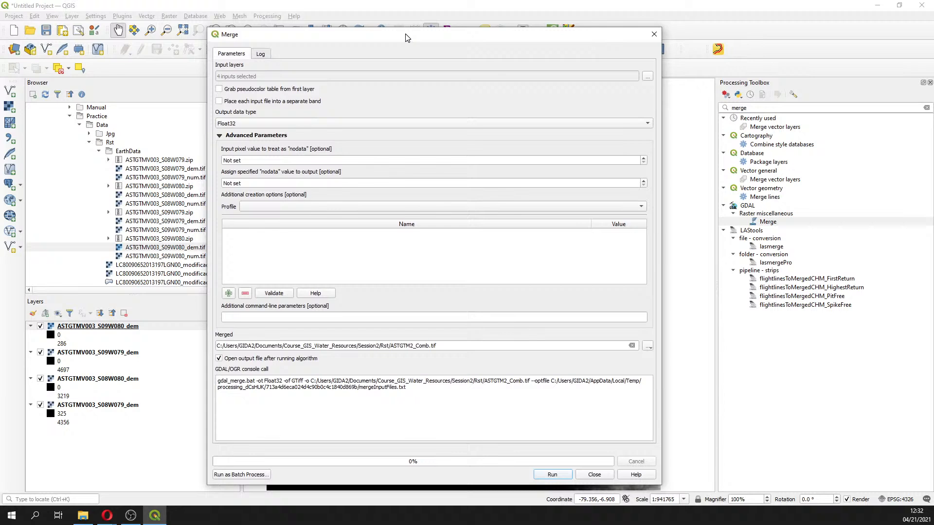
left_click(567, 475)
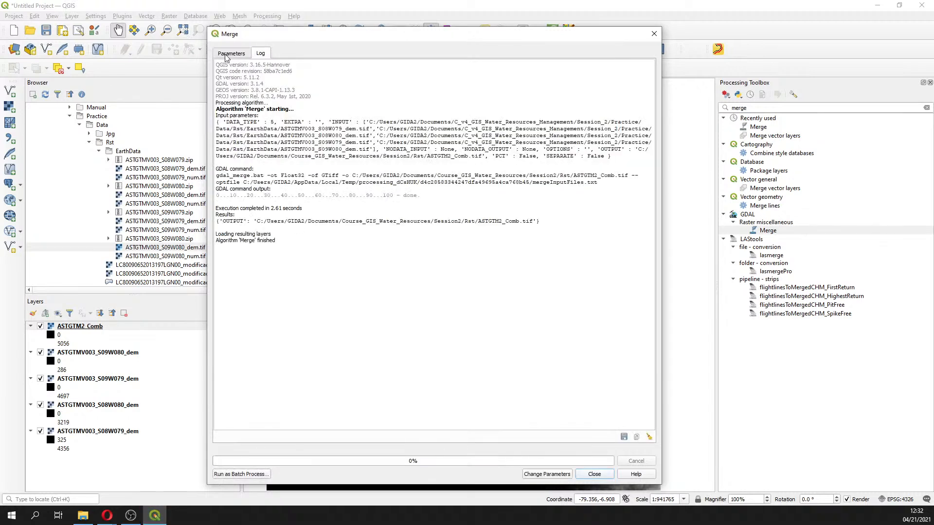
left_click(226, 53)
left_click_drag(278, 35, 726, 41)
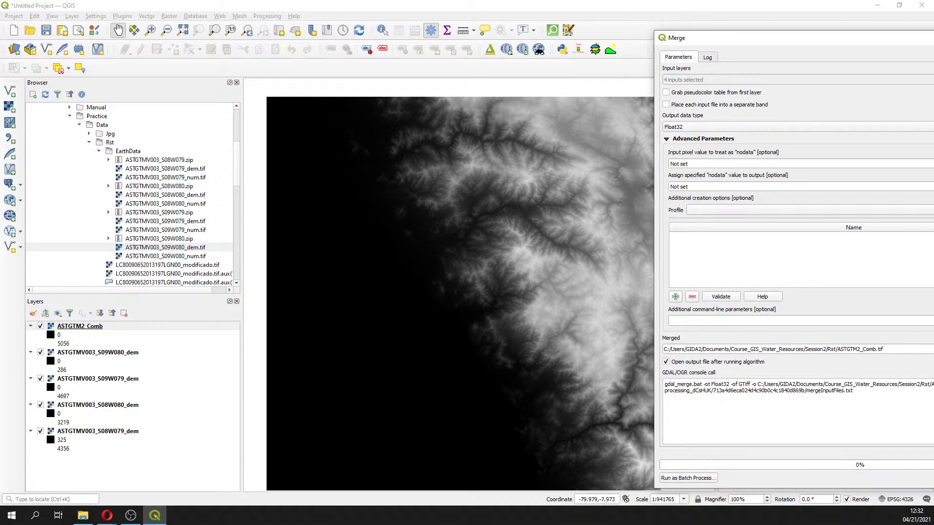
Add ASTGTMV003_S09W079_num.tif from the EarthData folder as a layer
key("alt+Tab")
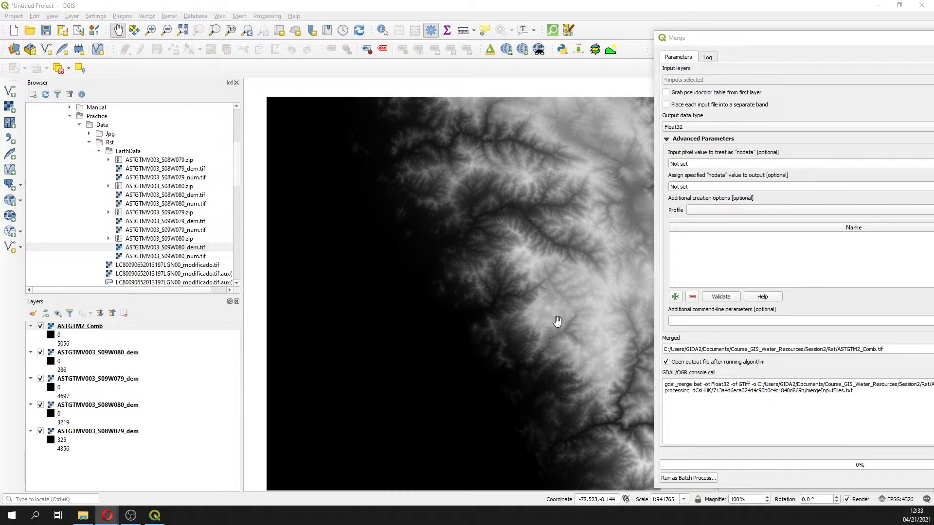
left_click(164, 230)
double_click(164, 230)
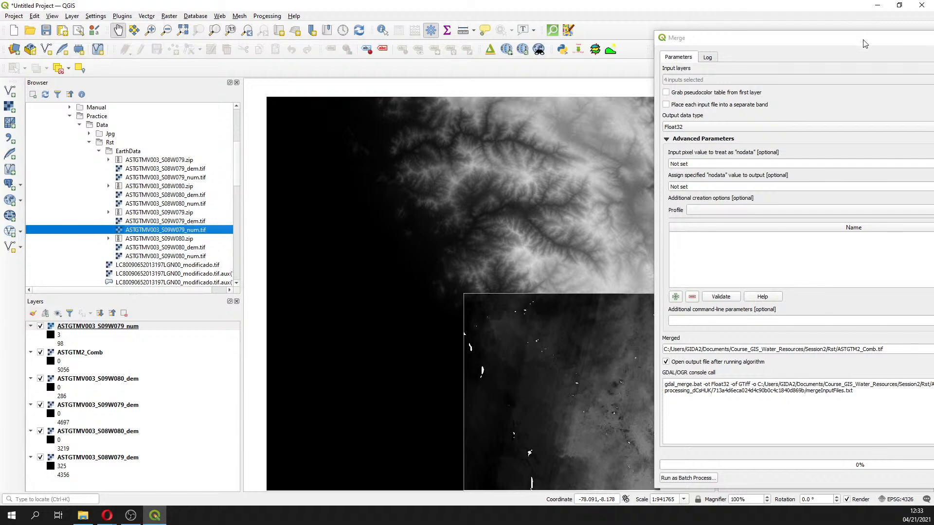
left_click_drag(861, 41, 907, 99)
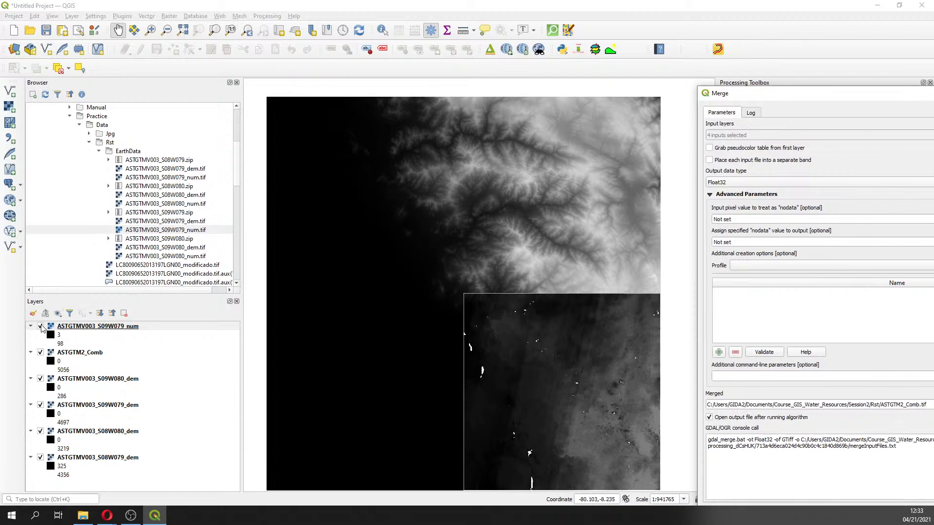
Remove the ASTGTMV003_S09W079_num layer from the project
left_click(40, 327)
left_click(40, 326)
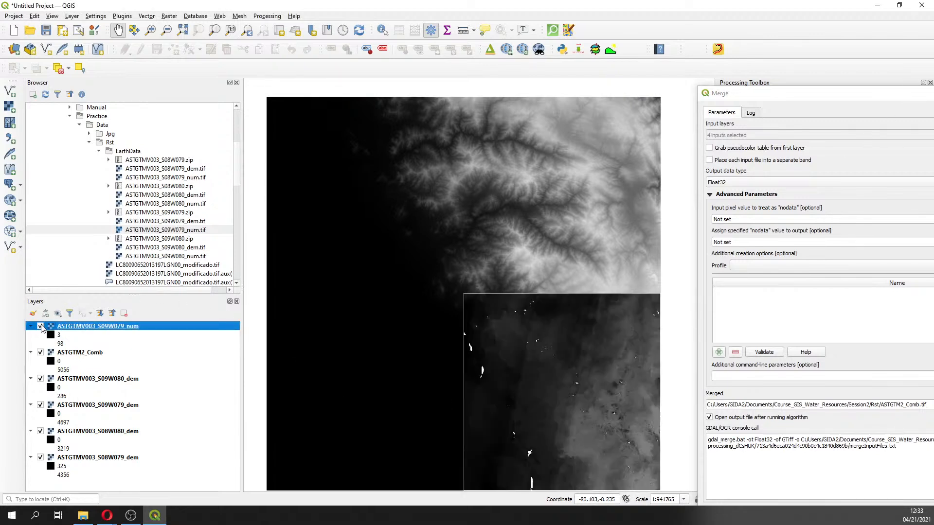
right_click(73, 333)
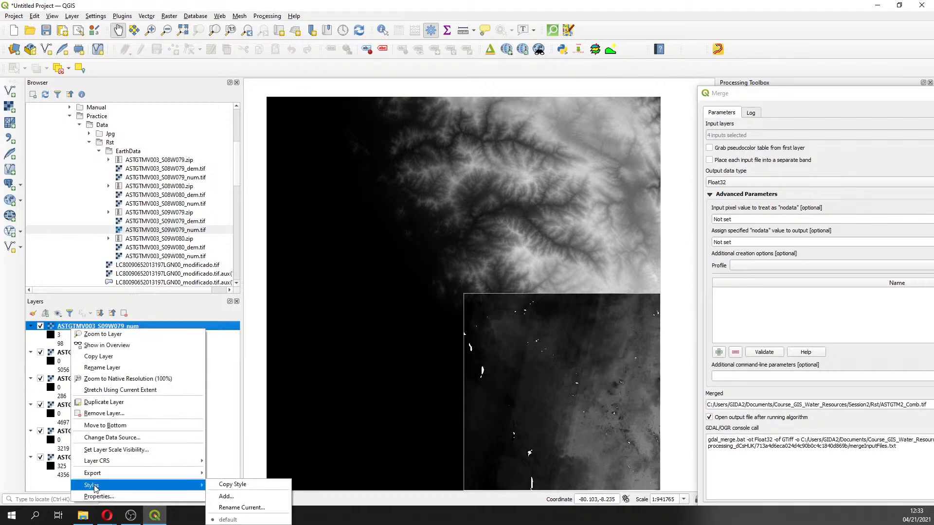
left_click(104, 413)
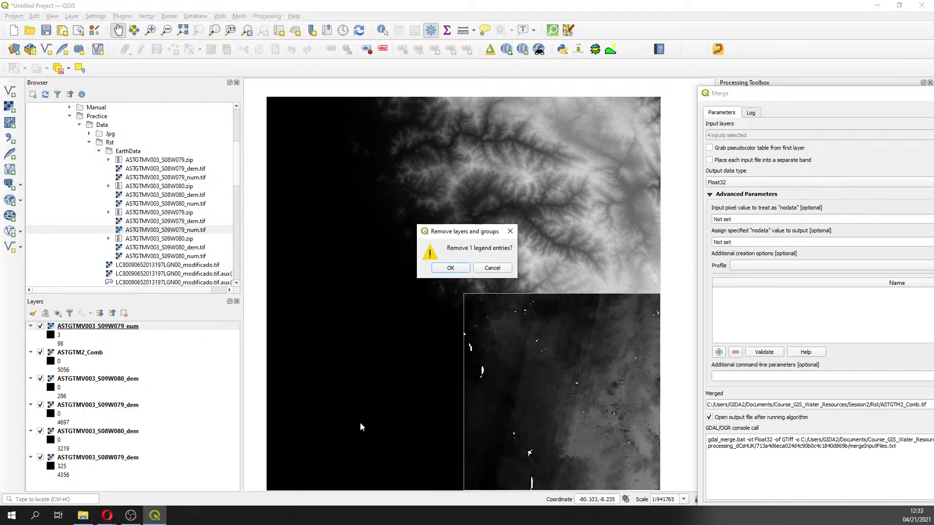
left_click(446, 264)
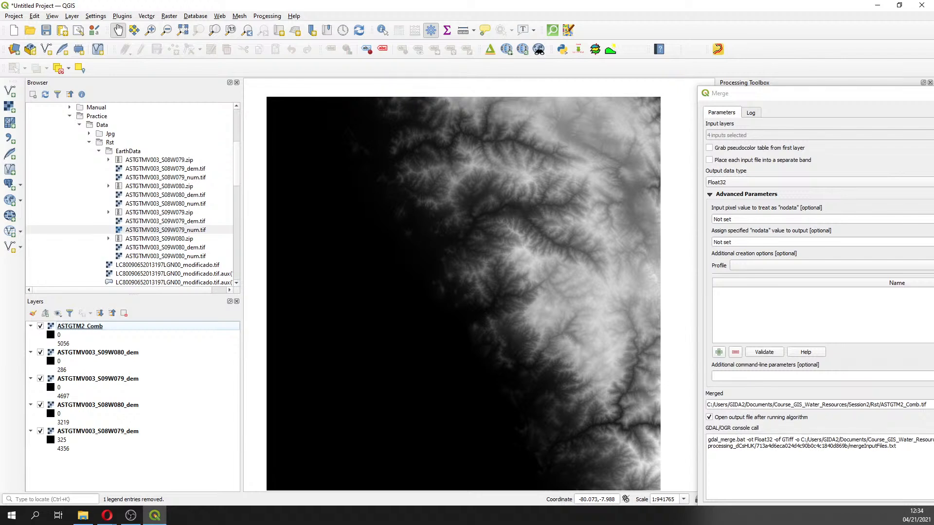
Move the Merge dialog back into view and close it
left_click_drag(857, 94, 773, 56)
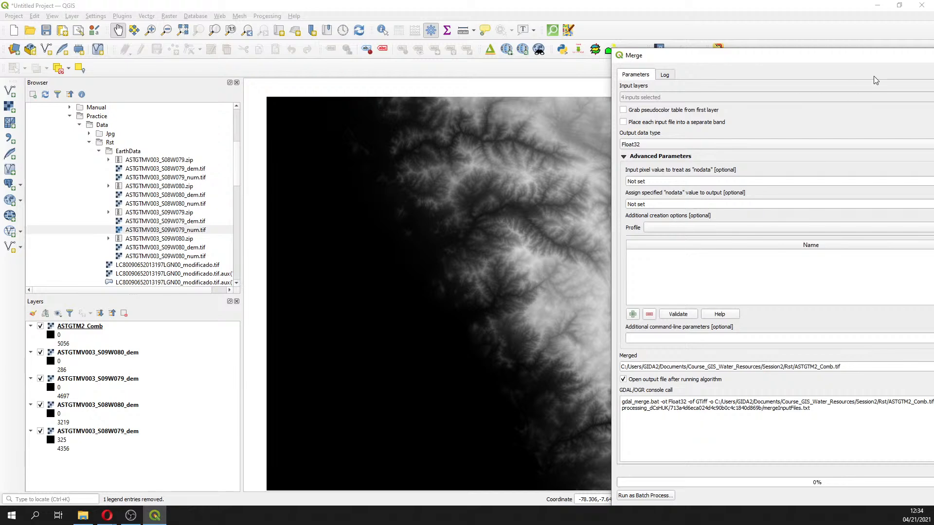
left_click_drag(873, 58, 486, 74)
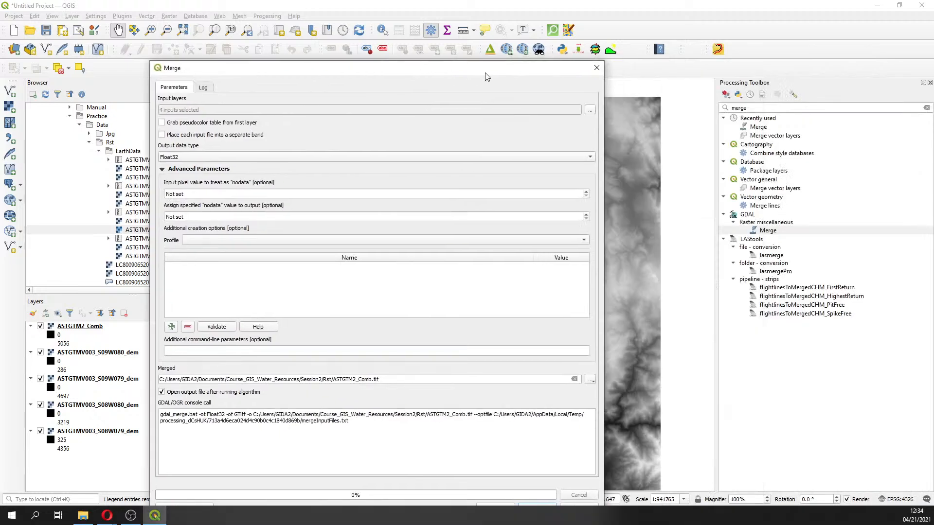
left_click(594, 70)
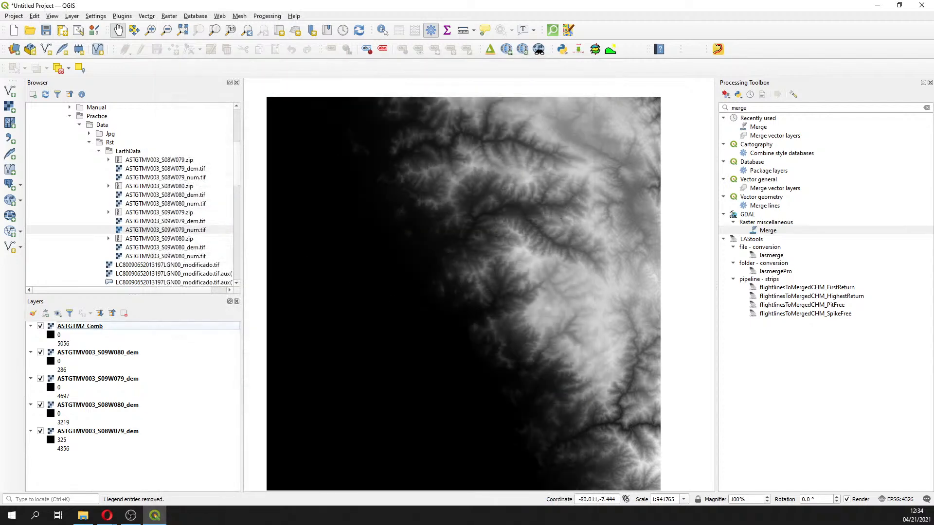
key("alt+Tab")
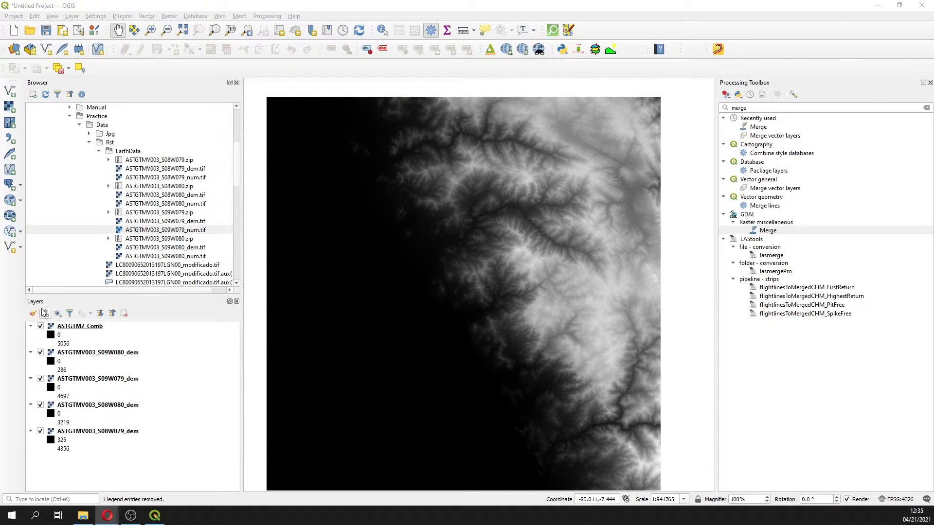
left_click(73, 17)
left_click(73, 17)
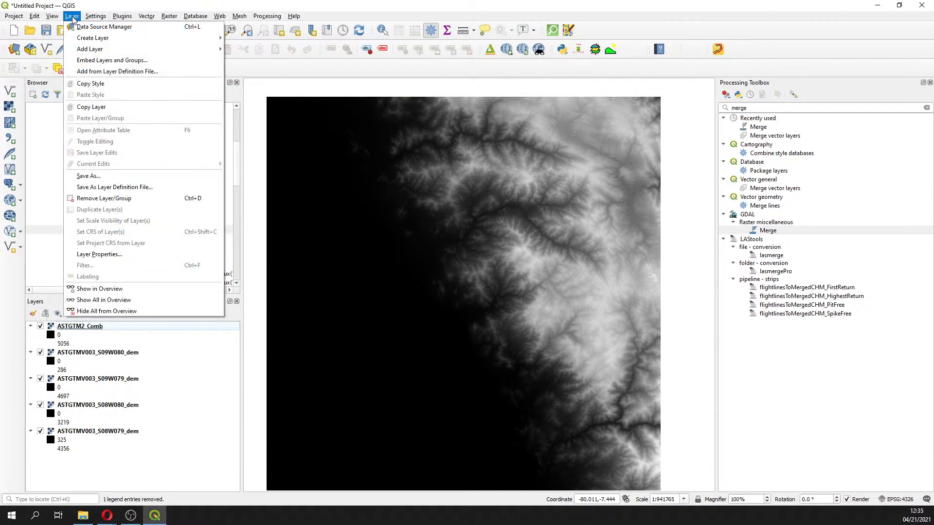
mouse_move(98, 49)
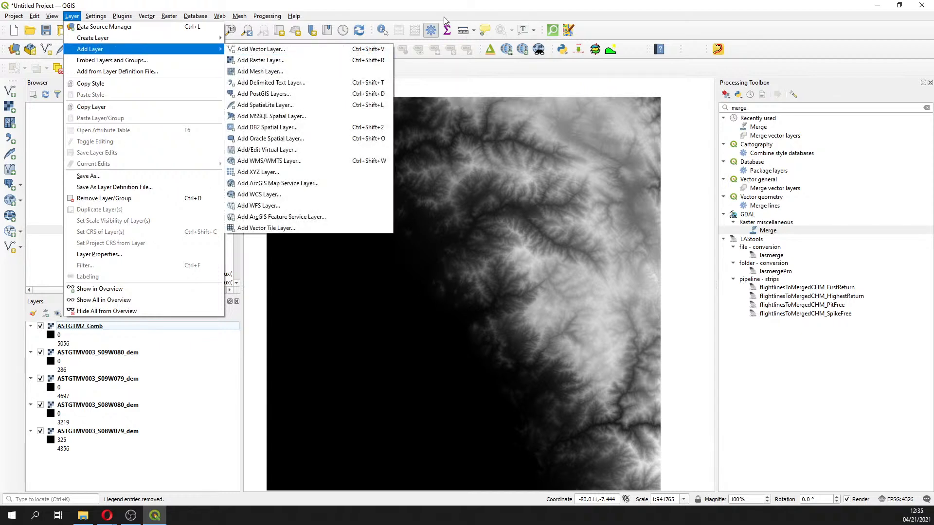
left_click(496, 74)
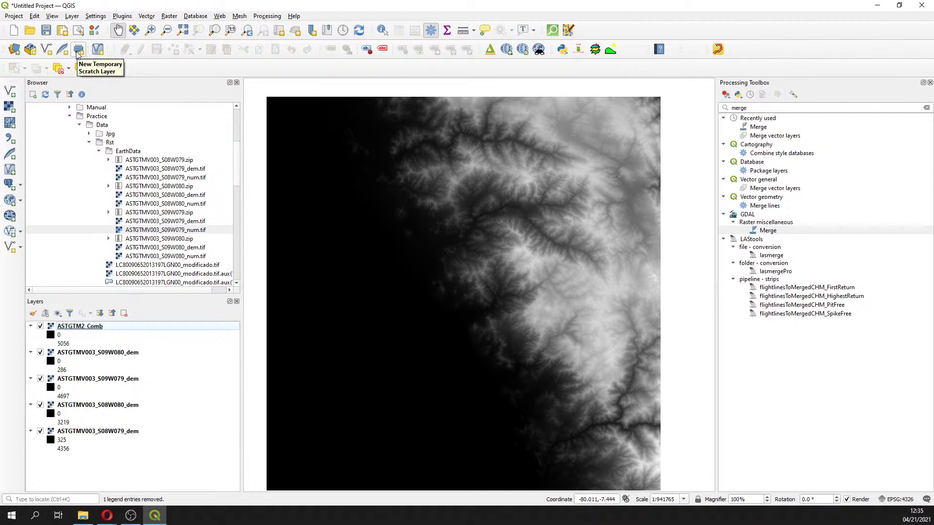
left_click(71, 16)
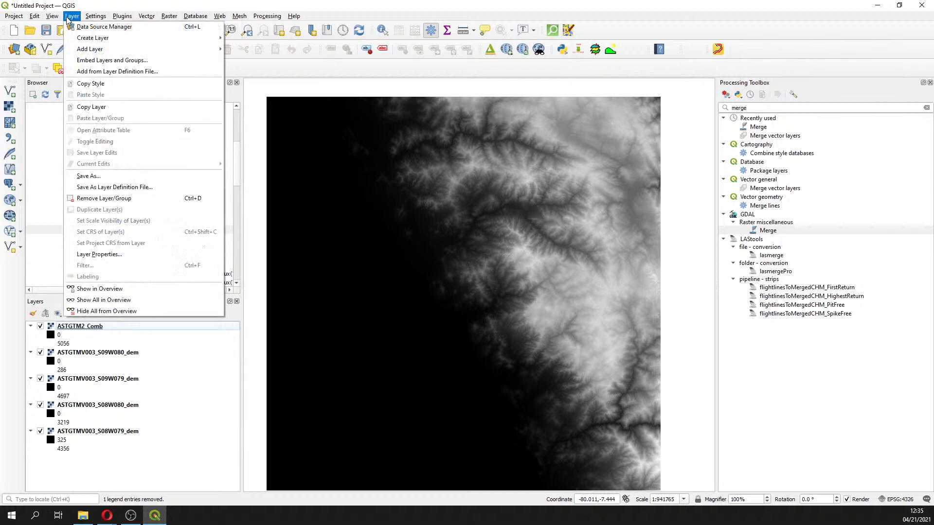
mouse_move(97, 38)
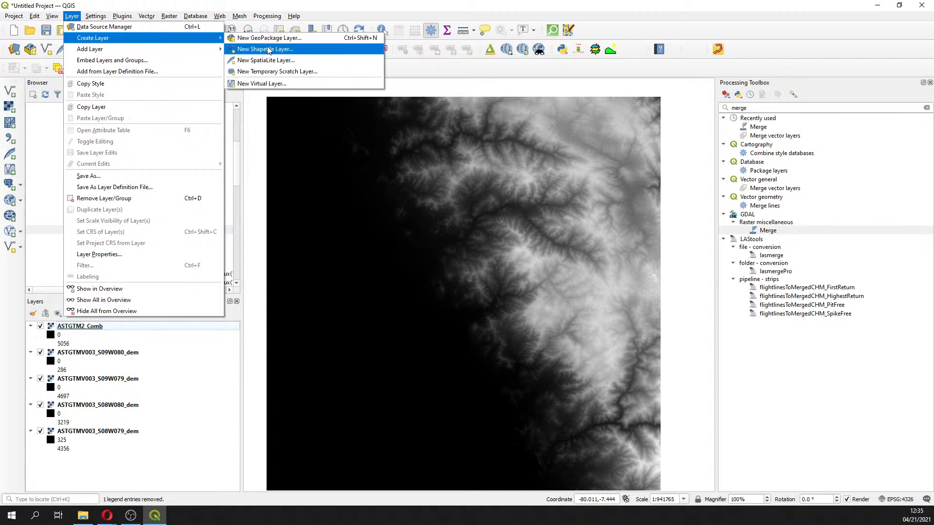
left_click(480, 75)
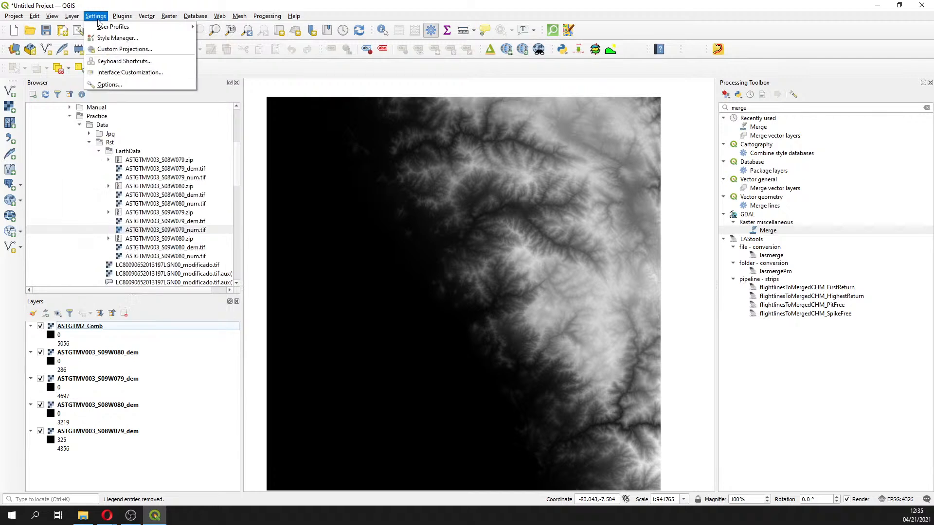
Start a New Shapefile Layer and create a folder named Shp in Course_GIS_Water_Resources > Session2
mouse_move(117, 41)
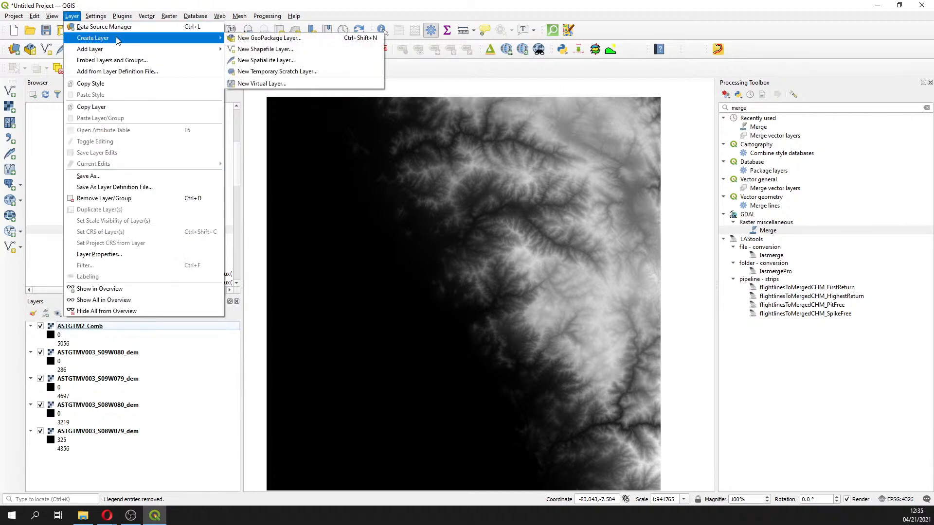
left_click(271, 50)
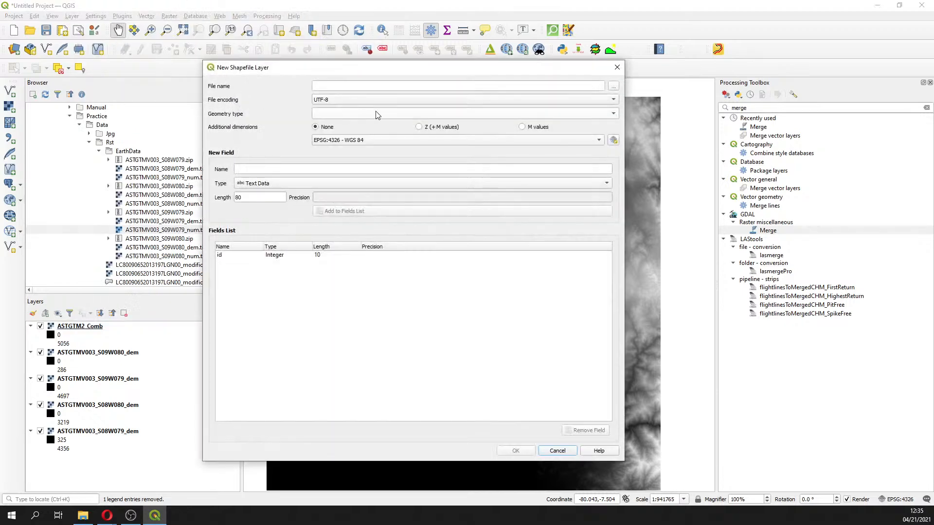
left_click(612, 88)
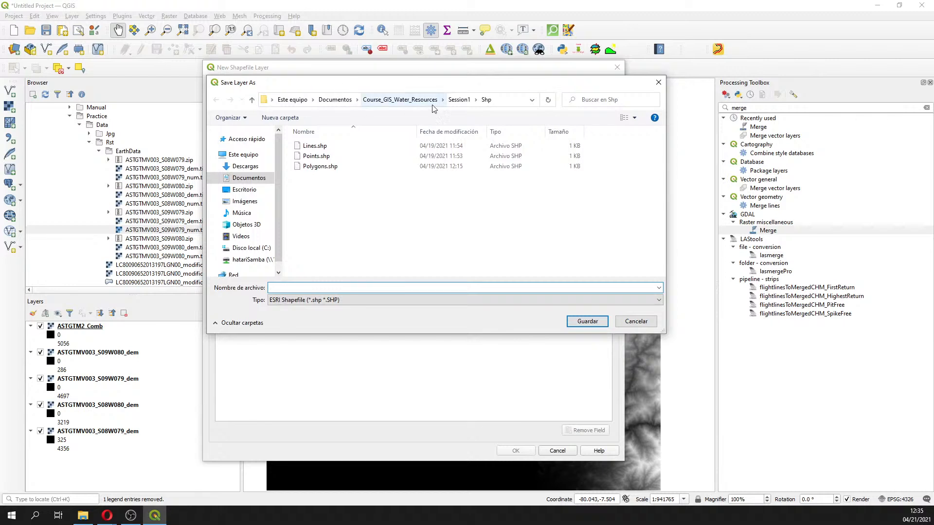
left_click(335, 100)
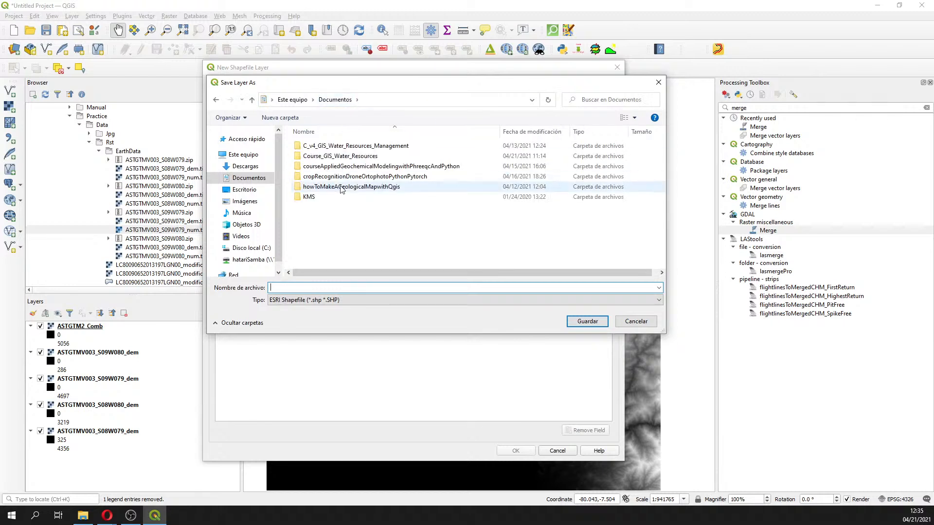
double_click(338, 157)
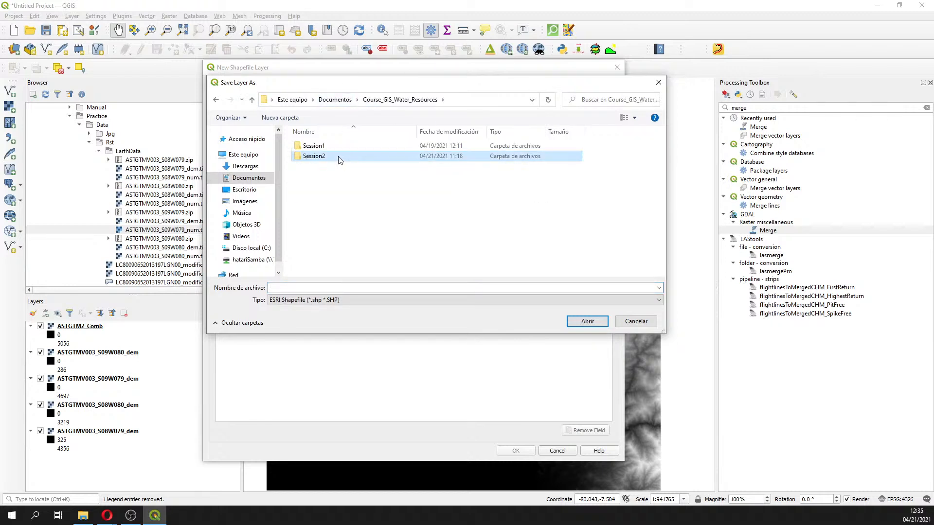
double_click(339, 158)
right_click(340, 182)
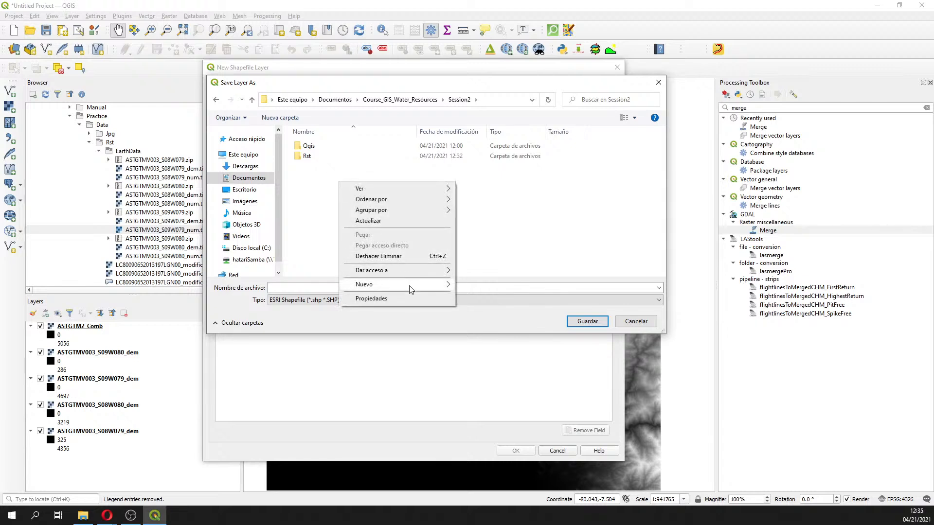
mouse_move(411, 287)
left_click(479, 286)
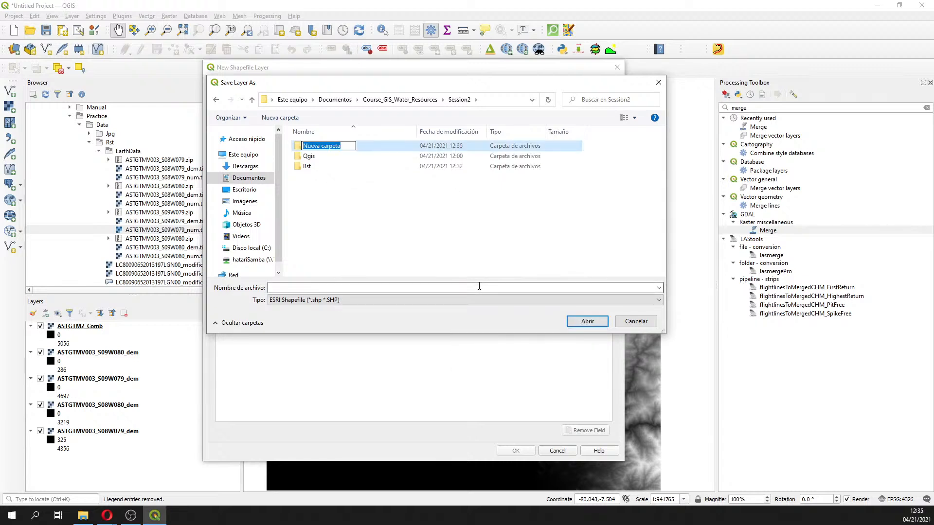
type("Shp")
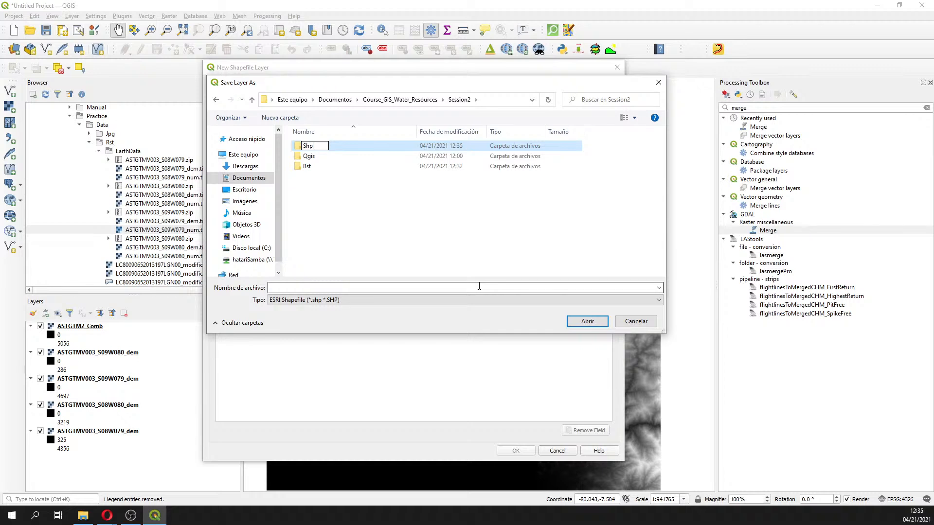
key("Return")
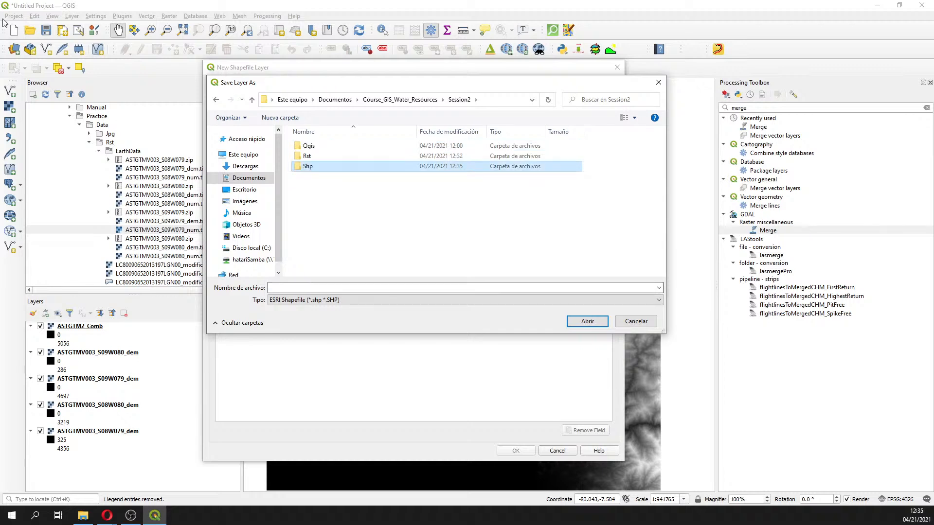
Set the new shapefile to save as Mask inside the Shp folder
double_click(308, 167)
left_click(295, 288)
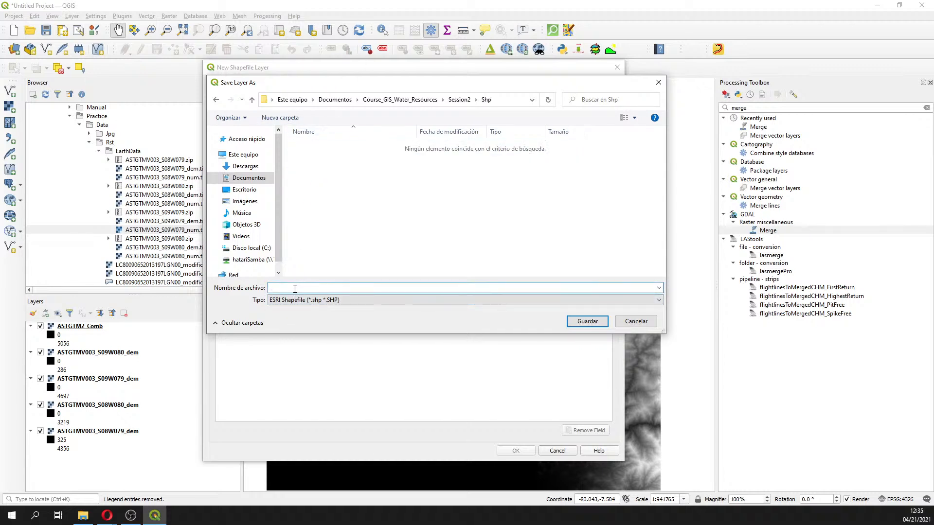
type("Mask")
key("Return")
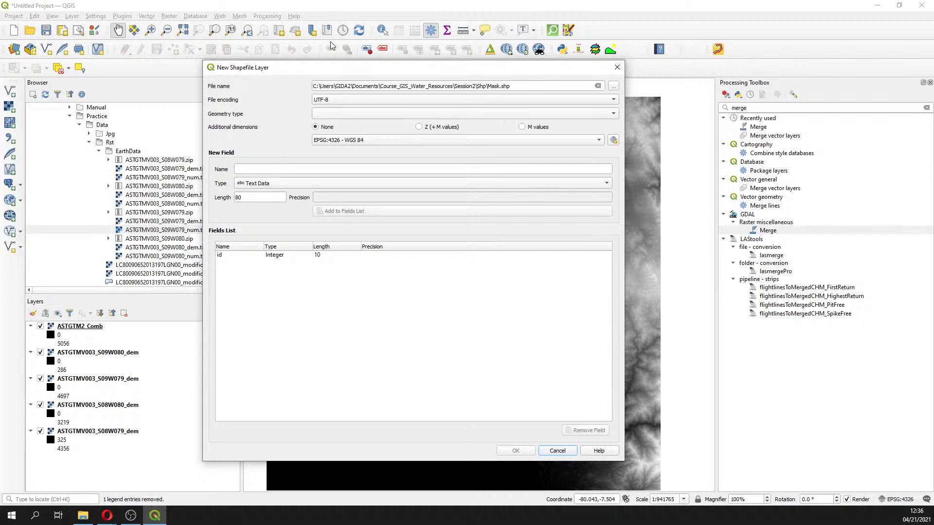
Set the geometry type to Polygon and create the Mask shapefile layer
left_click(351, 115)
left_click(348, 154)
key("alt+Tab")
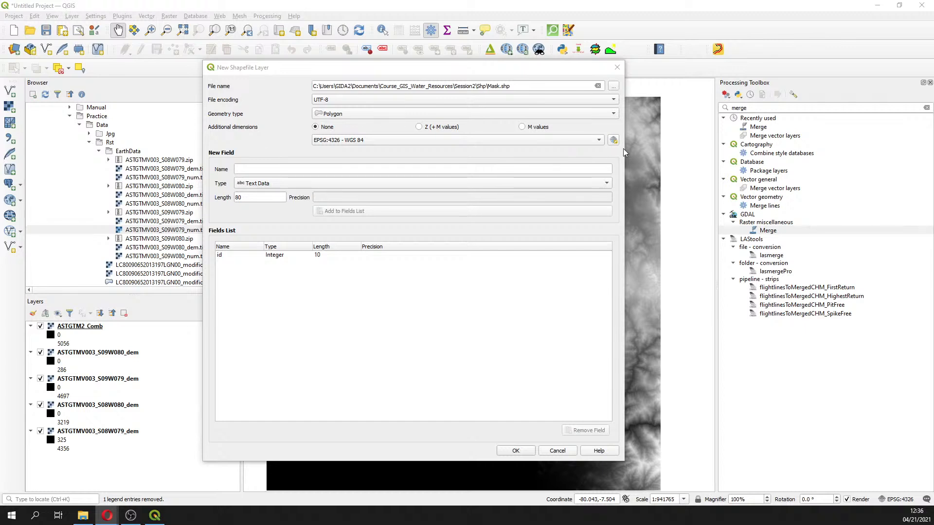
left_click(792, 234)
left_click(499, 88)
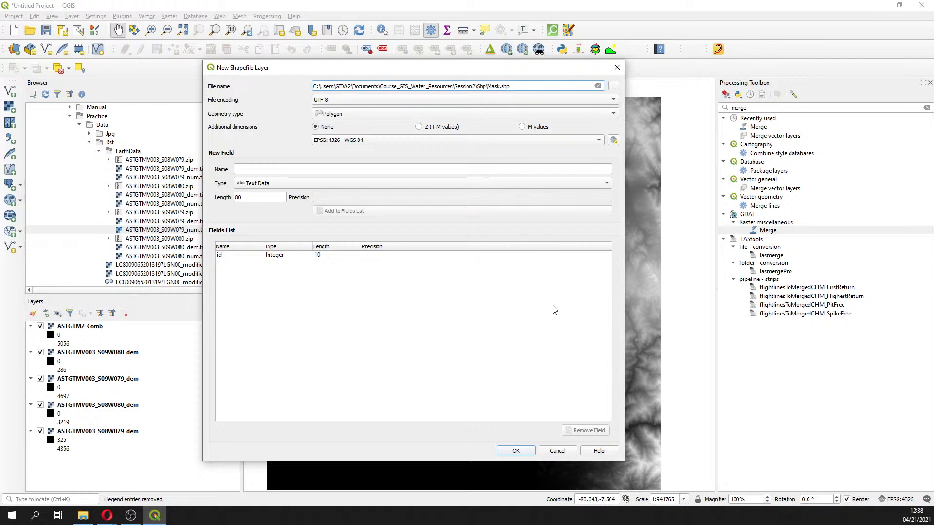
left_click(515, 451)
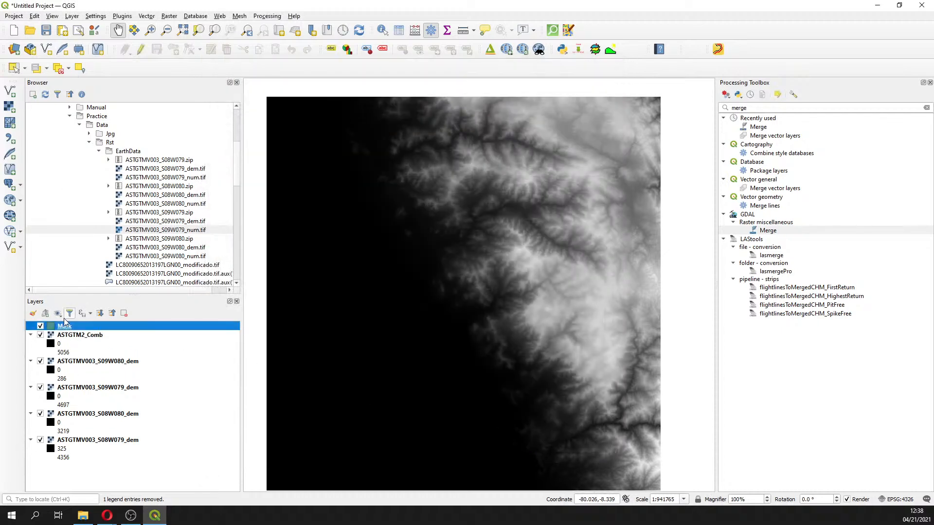
Remove the four ASTGTMV003 tile layers from the project, keeping only Mask and ASTGTM2_Comb
left_click(109, 369)
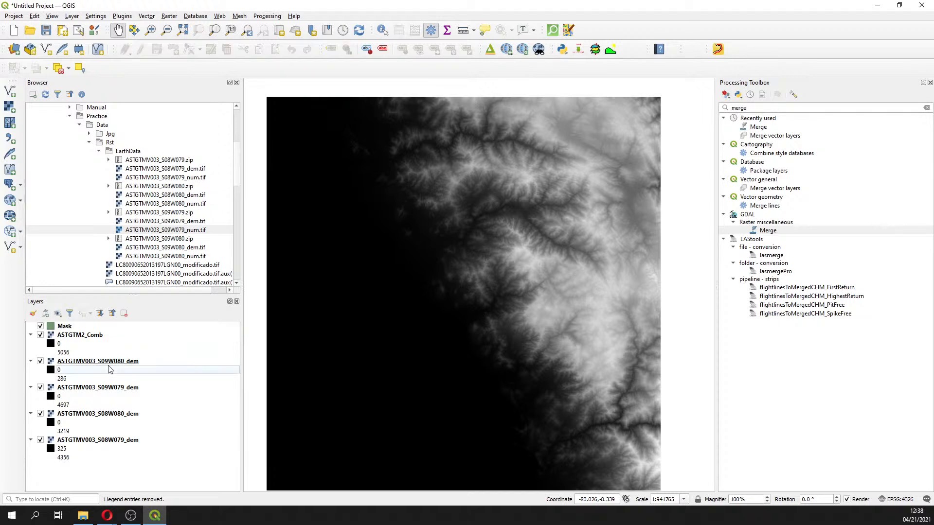
left_click(109, 363)
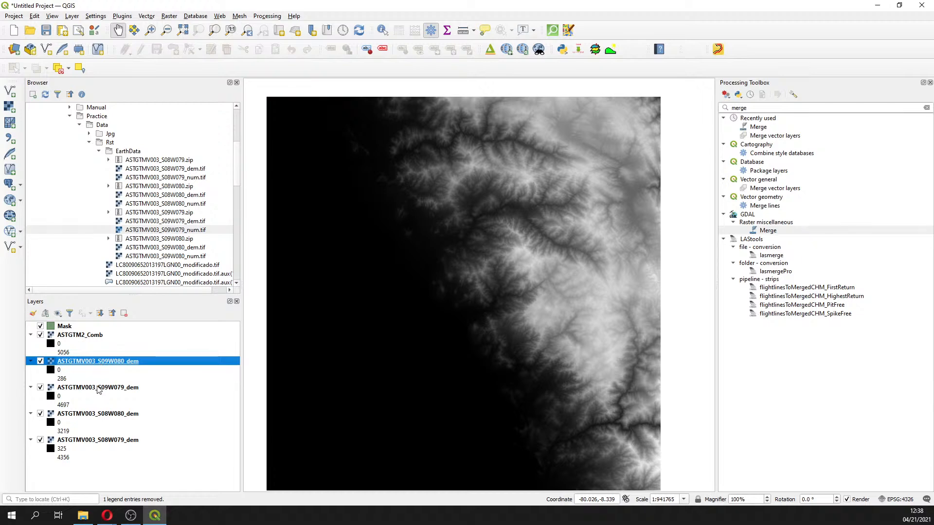
left_click(98, 388, "ctrl")
left_click(91, 414, "ctrl")
left_click(84, 441, "ctrl")
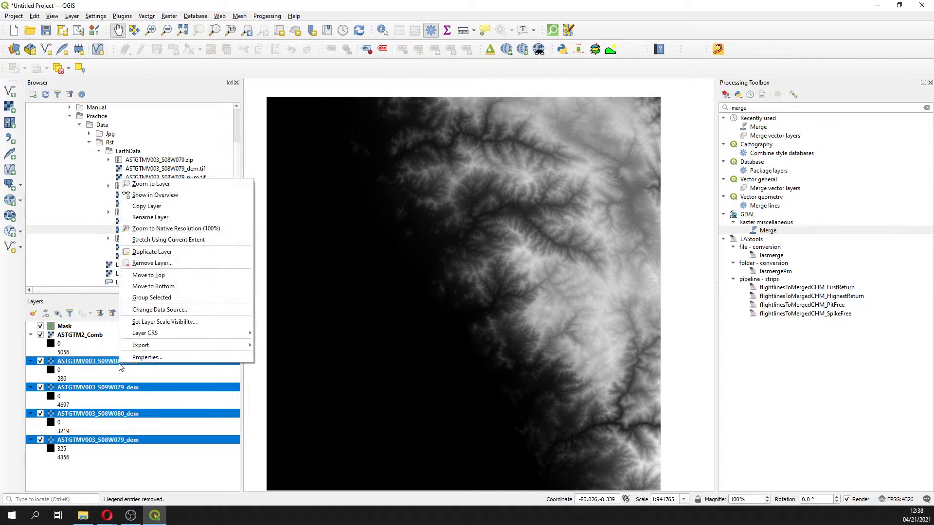
left_click(95, 363)
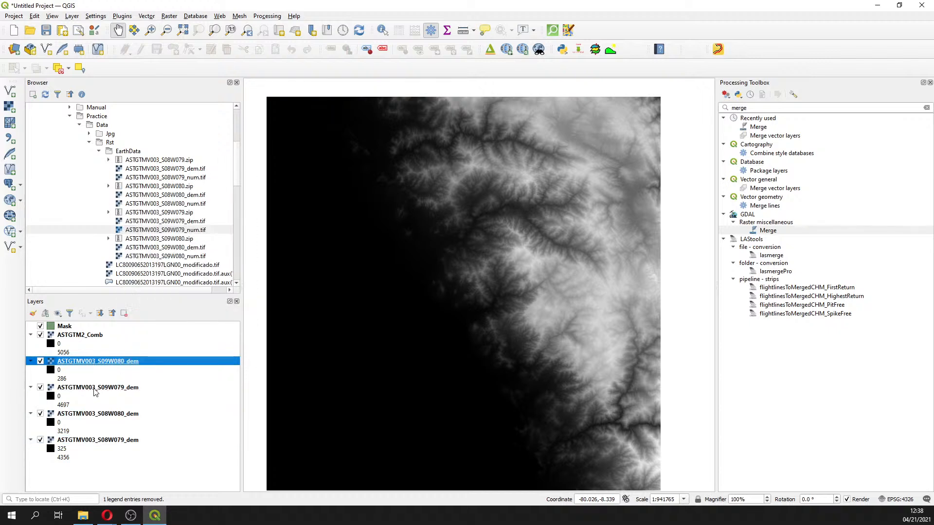
left_click(97, 387, "ctrl")
left_click(91, 414, "ctrl")
left_click(89, 443, "ctrl")
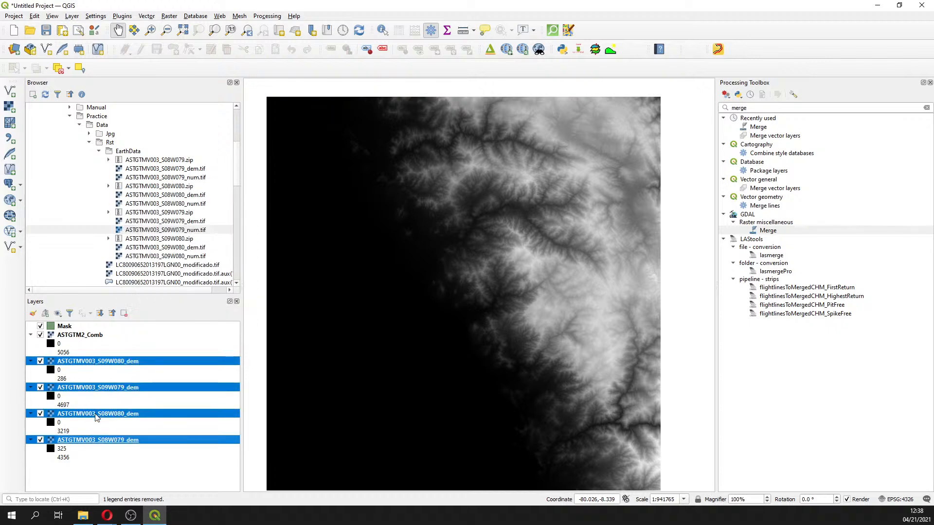
right_click(96, 412)
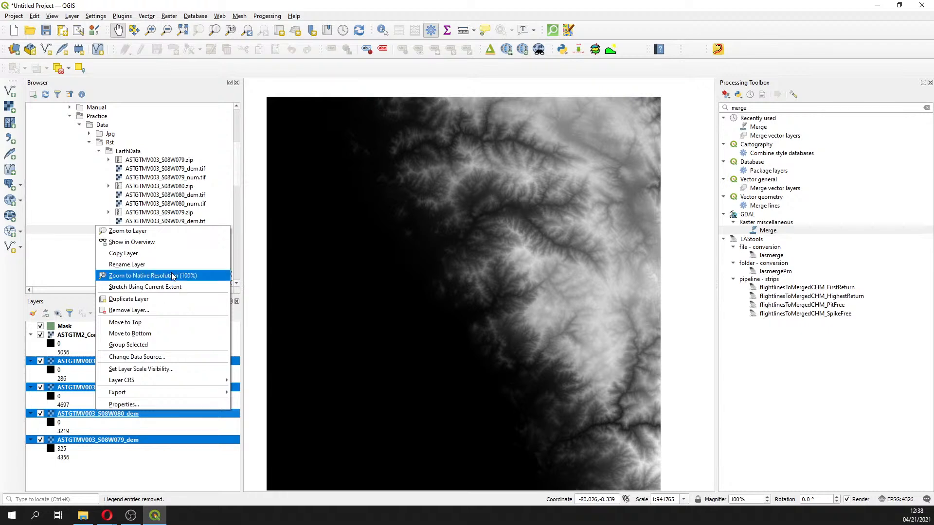
left_click(139, 311)
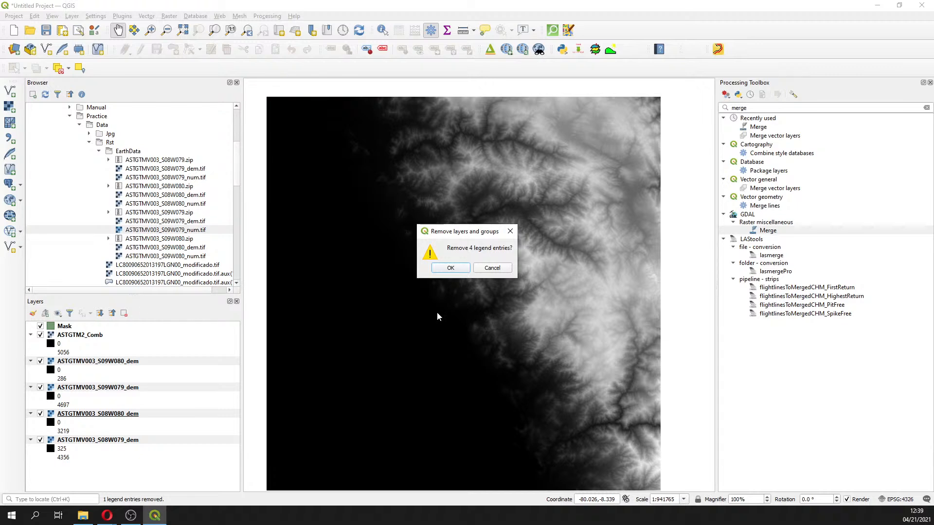
left_click(450, 268)
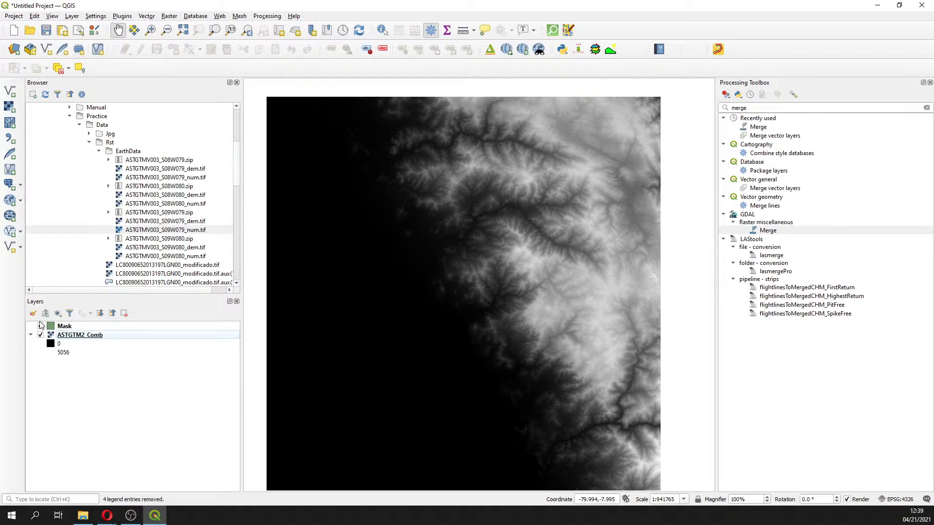
Edit the Mask layer and draw a four-vertex polygon over the upper-central part of the DEM with id 1
left_click(41, 325)
left_click(68, 327)
left_click(69, 336)
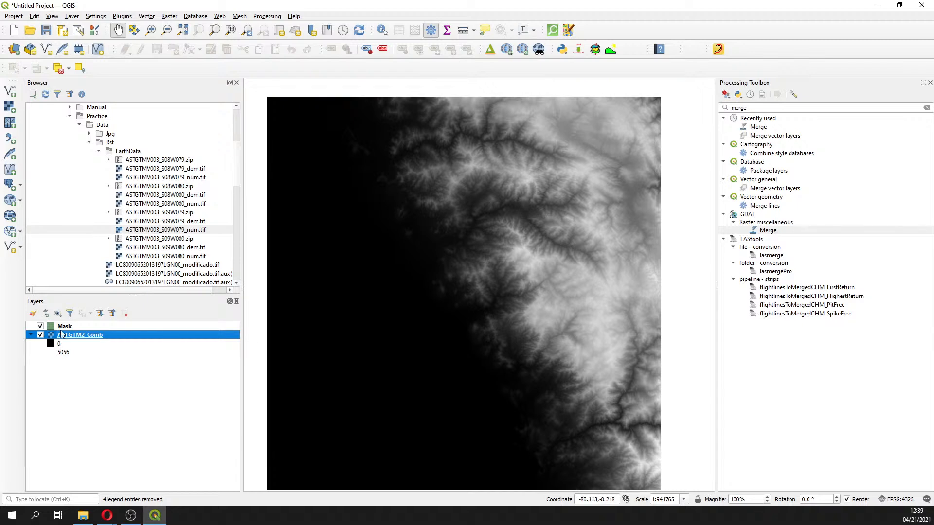
left_click(63, 326)
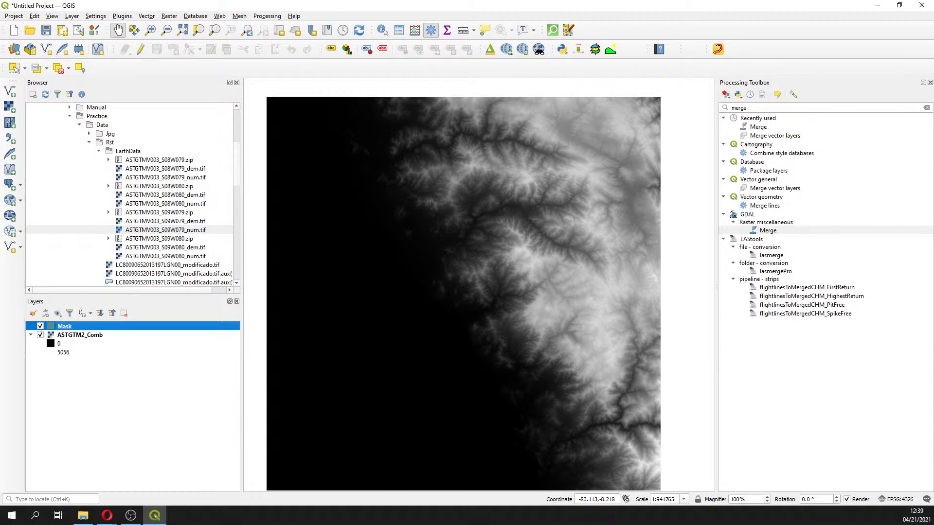
left_click(140, 49)
left_click(173, 49)
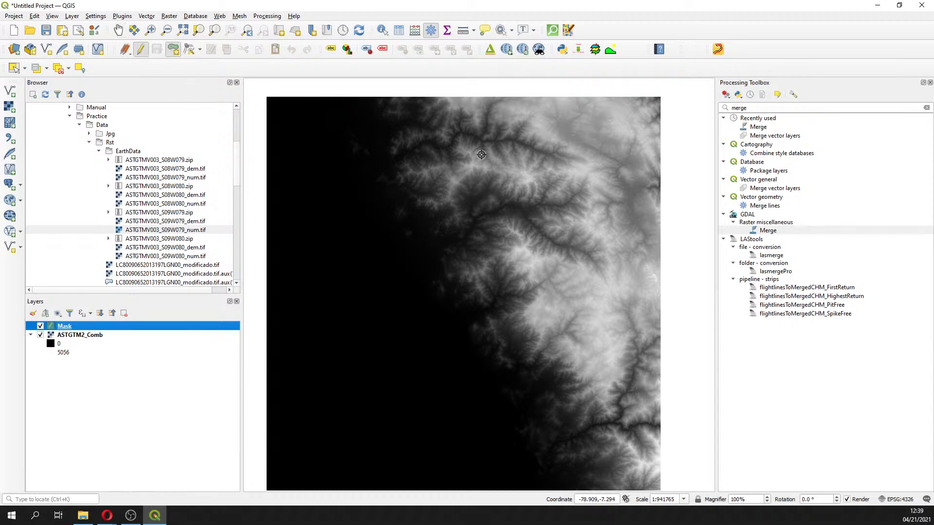
left_click(481, 157)
left_click(488, 258)
left_click(616, 255)
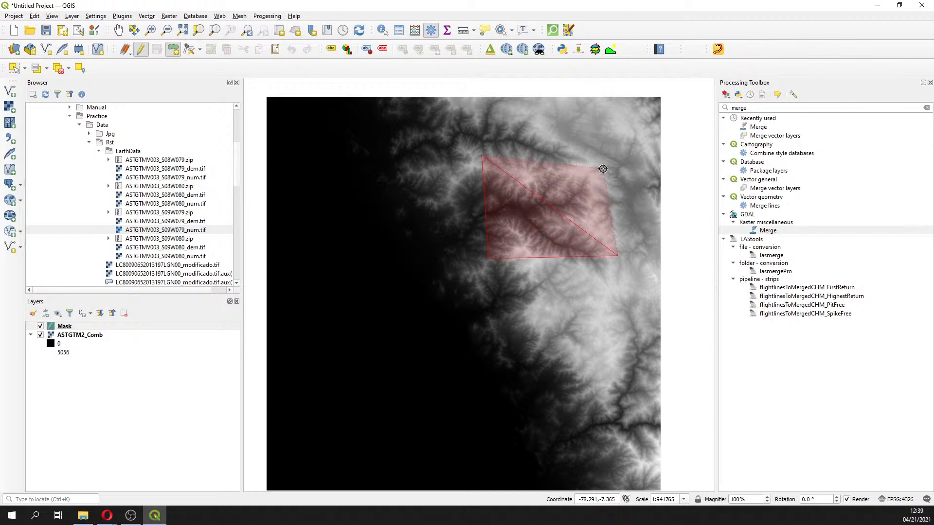
left_click(603, 168)
right_click(603, 169)
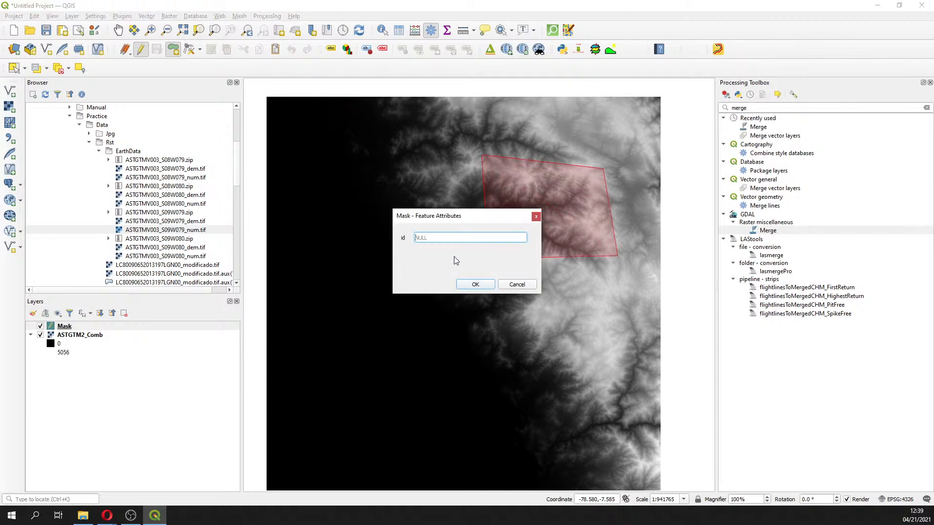
type("1")
left_click(474, 285)
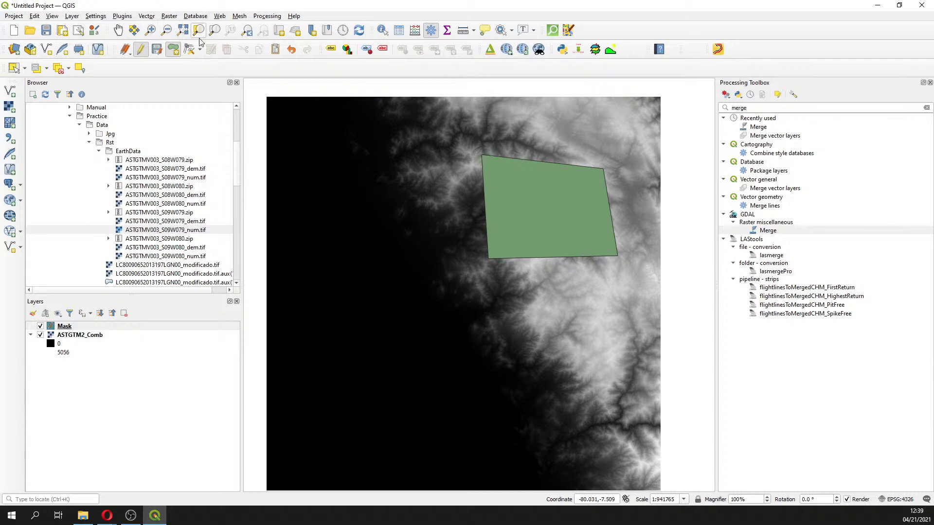
Open the Vertex Editor on the new polygon to inspect its vertex coordinates
left_click(188, 49)
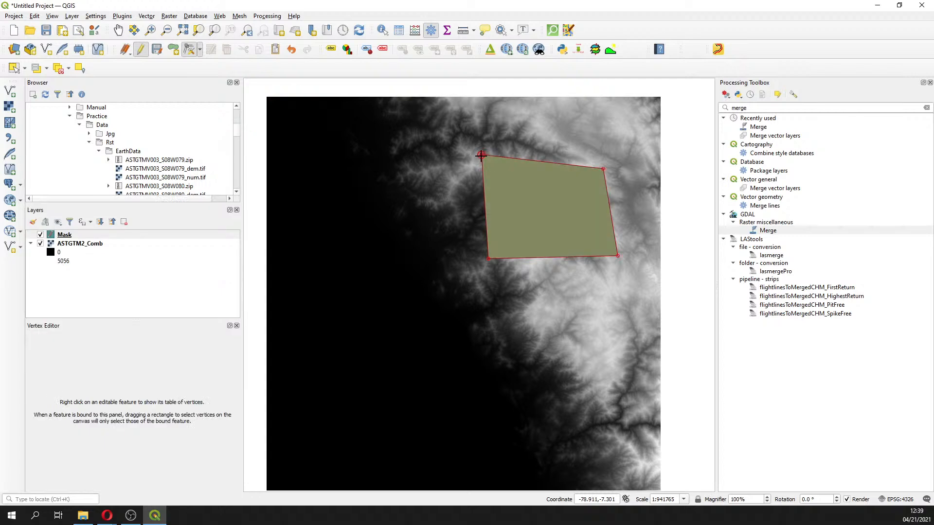
right_click(480, 156)
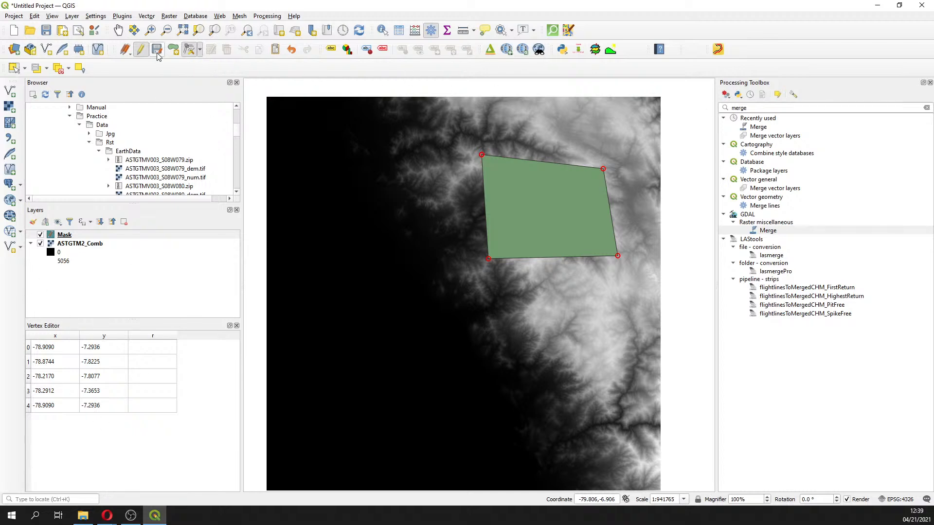
left_click(190, 51)
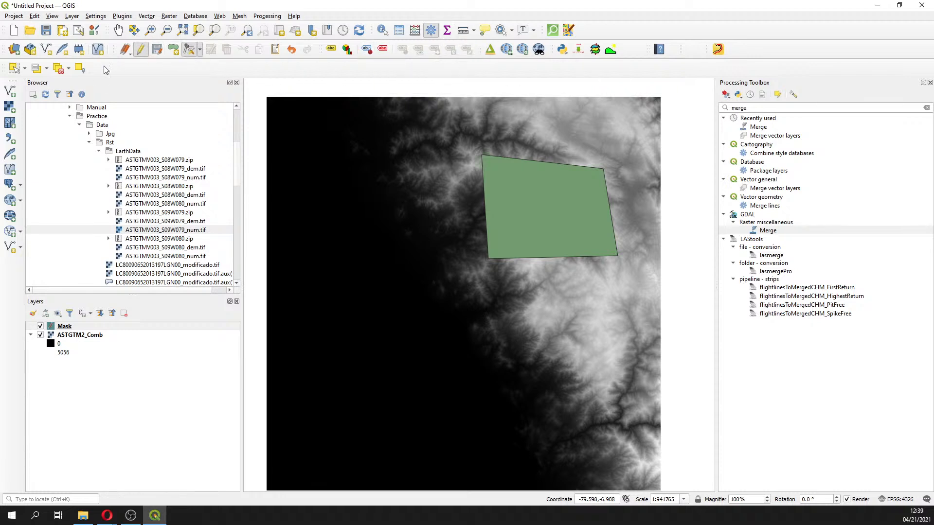
Select the Mask polygon and delete it
left_click(13, 68)
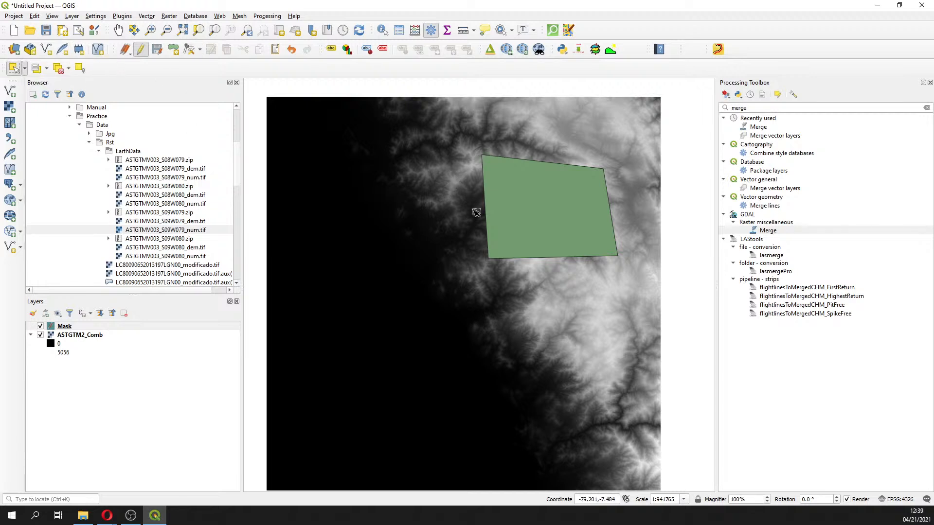
left_click_drag(461, 134, 670, 317)
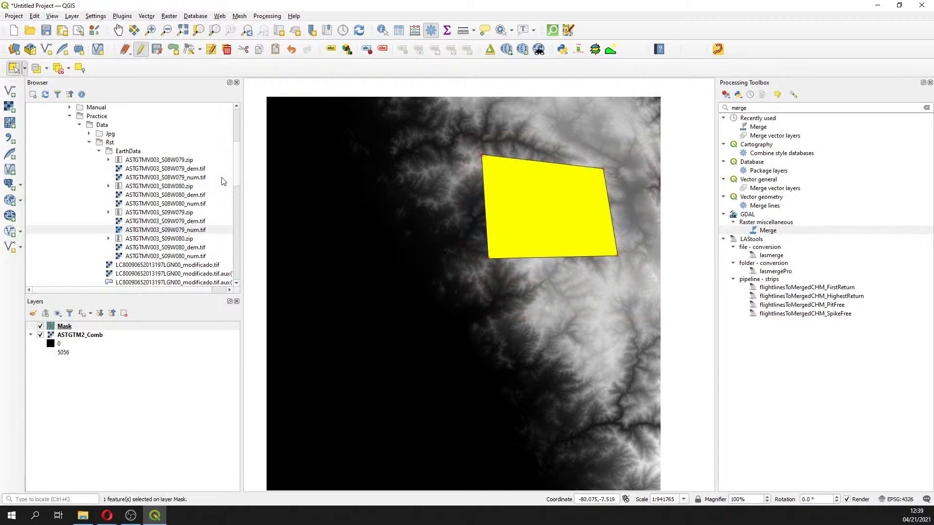
left_click(226, 49)
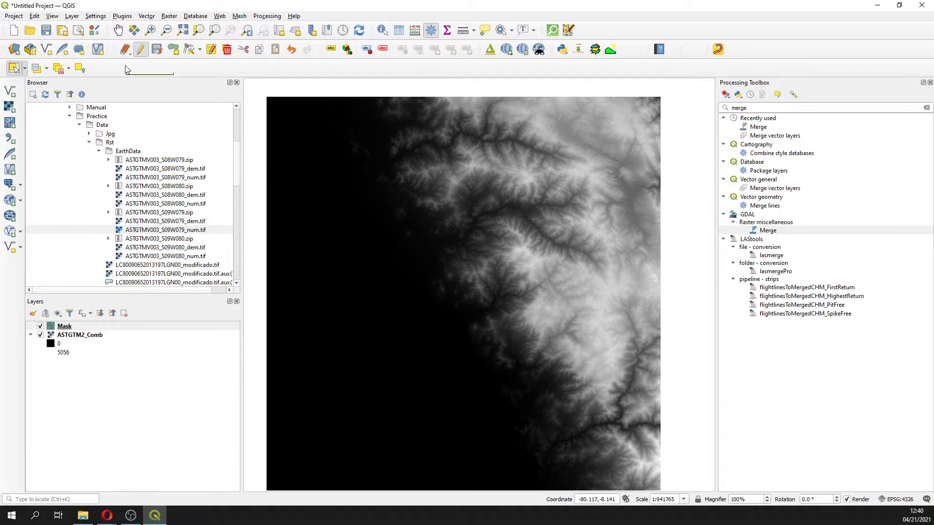
Stop editing the Mask layer and discard the changes
left_click(140, 49)
left_click(476, 264)
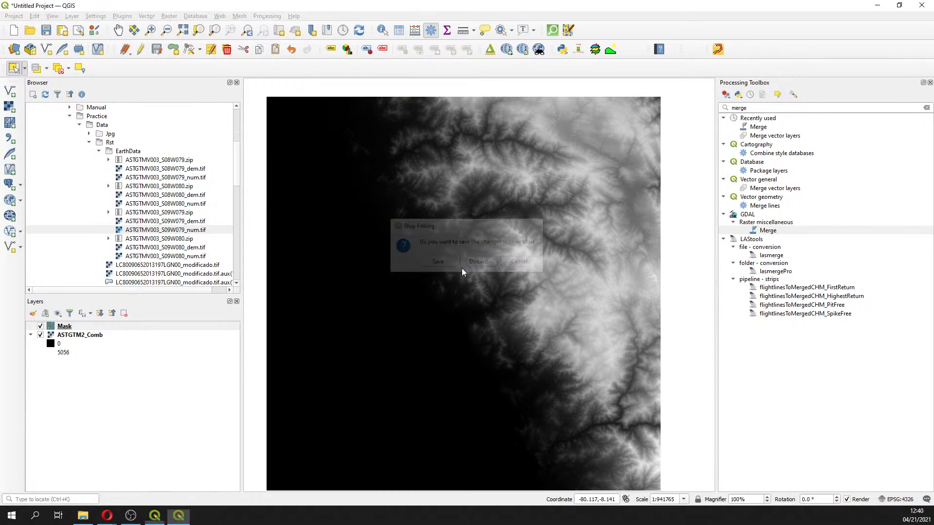
Turn editing back on for the Mask layer and start adding a polygon feature
right_click(56, 327)
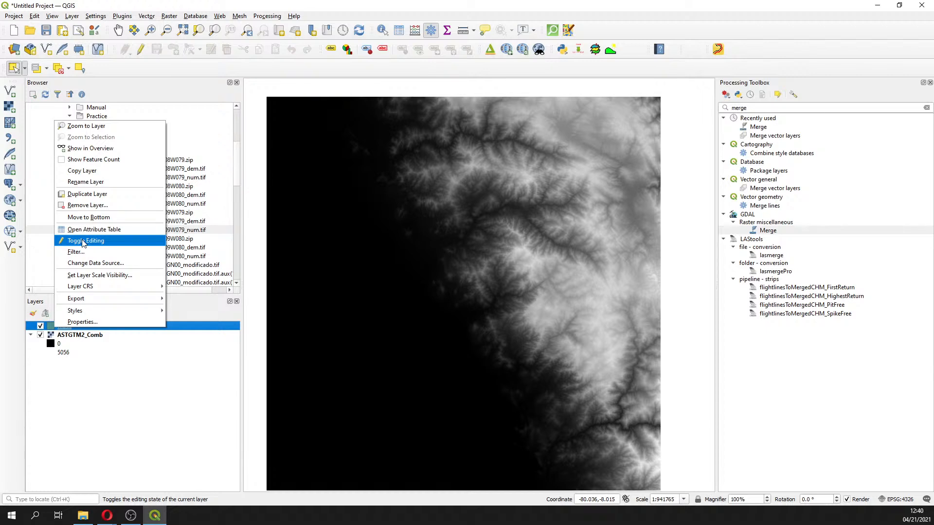
left_click(64, 242)
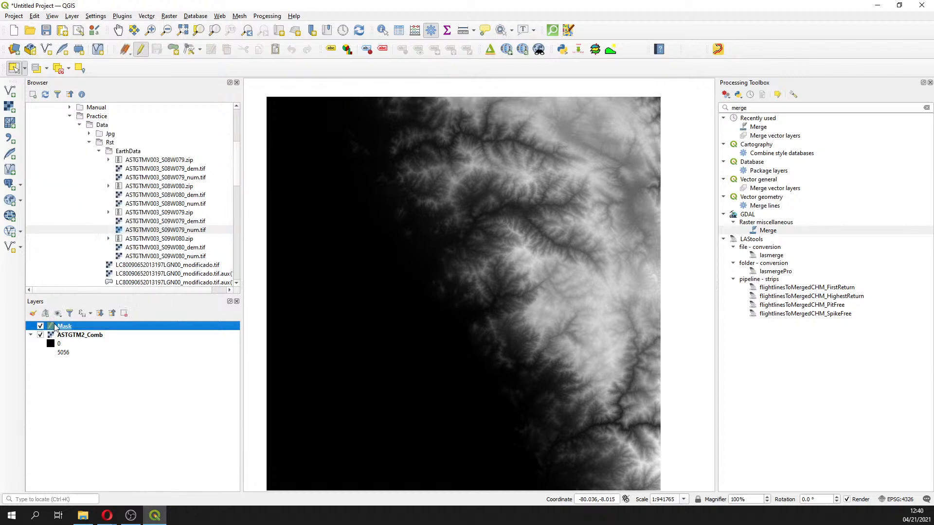
left_click(172, 50)
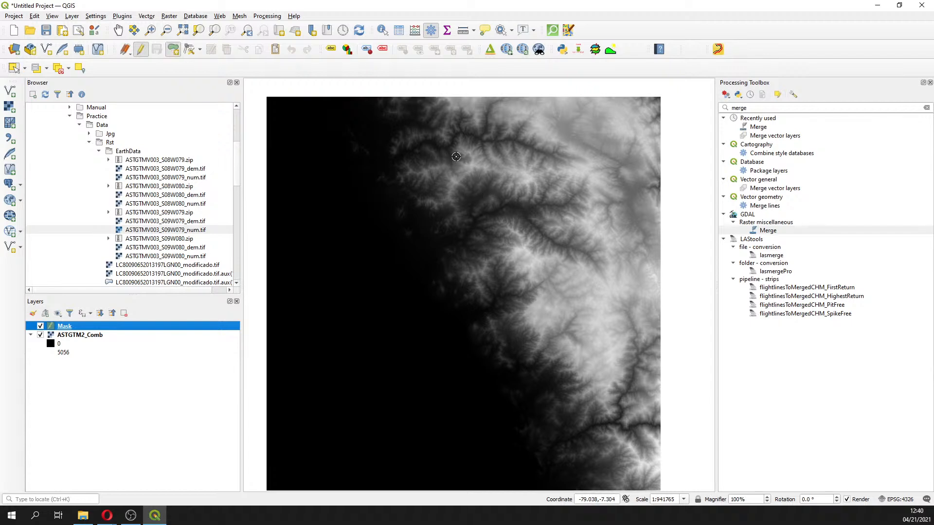
Draw a rectangular polygon over the upper-central DEM with id 1 and undo it
left_click(456, 157)
left_click(457, 281)
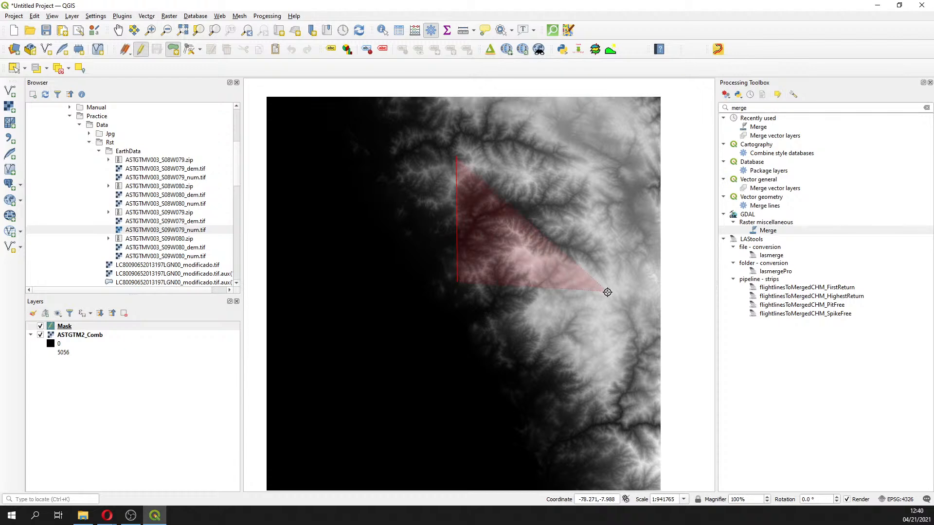
left_click(614, 290)
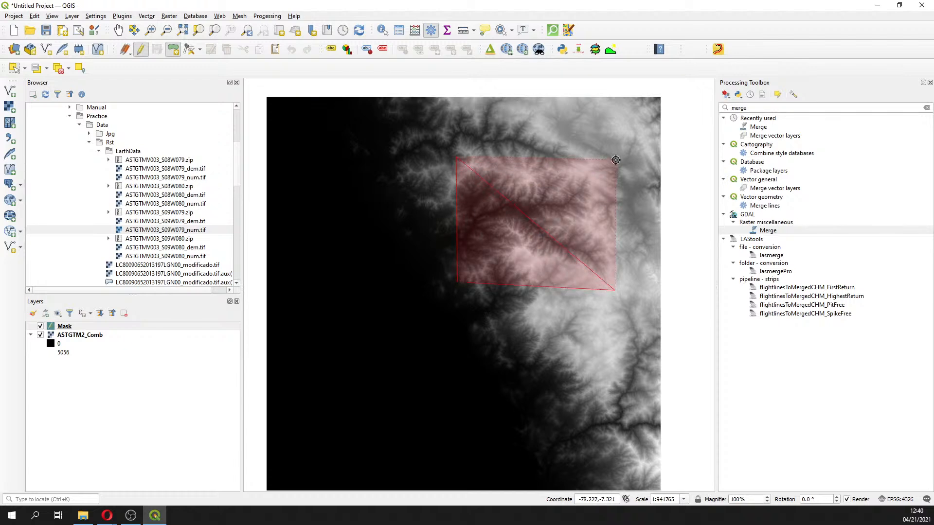
left_click(615, 160)
right_click(615, 160)
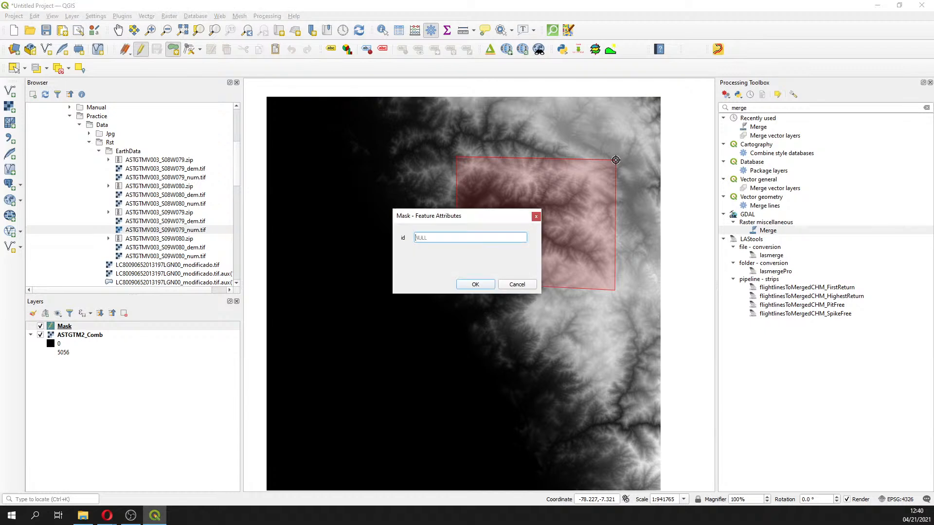
type("1")
key("Return")
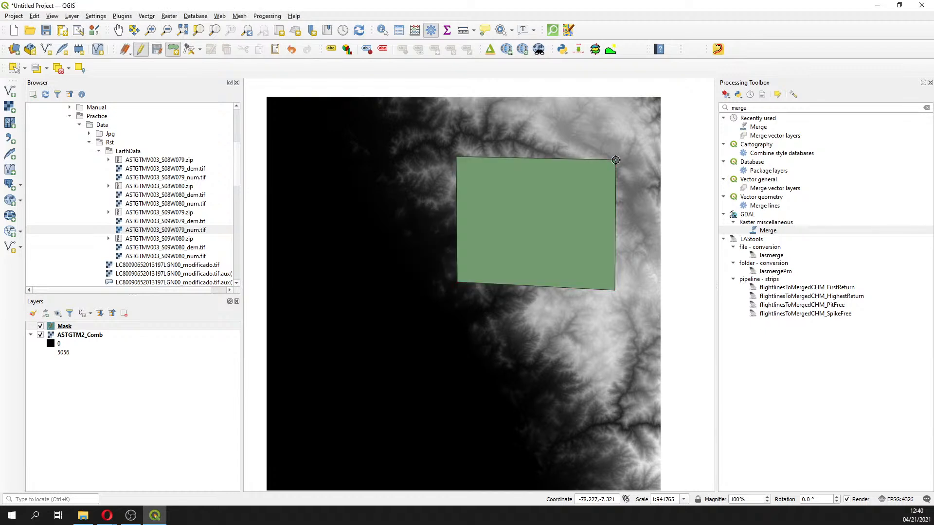
key("ctrl+z")
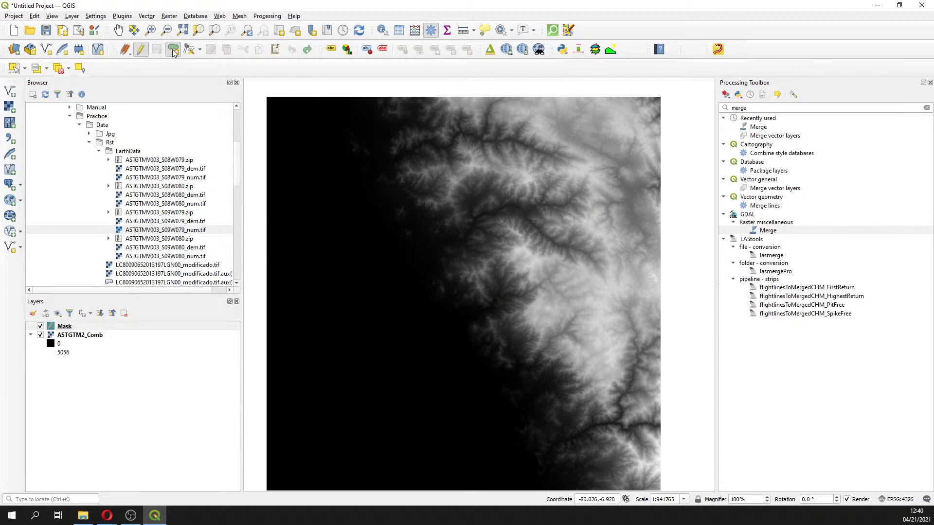
Draw a four-vertex polygon over the upper-central part of the DEM with id 1 and show its vertex table
left_click(472, 151)
left_click(474, 287)
left_click(632, 290)
left_click(623, 152)
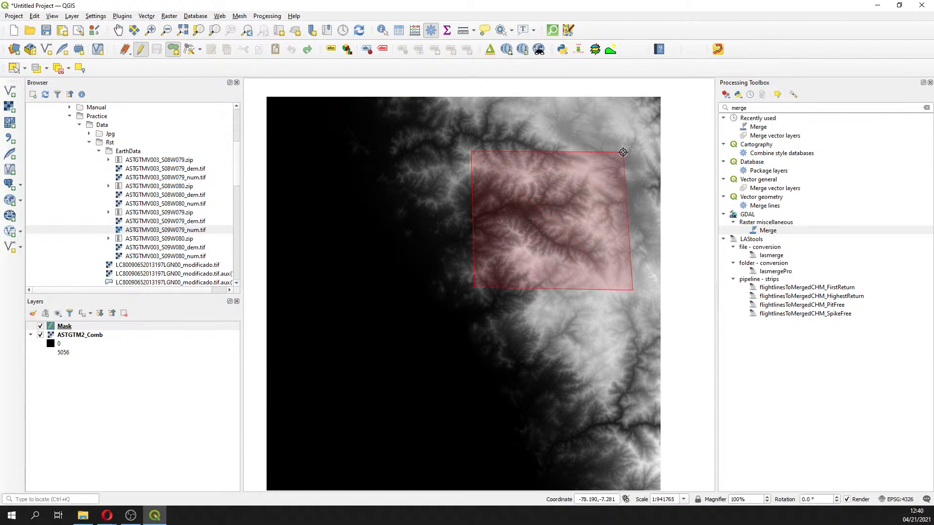
right_click(623, 152)
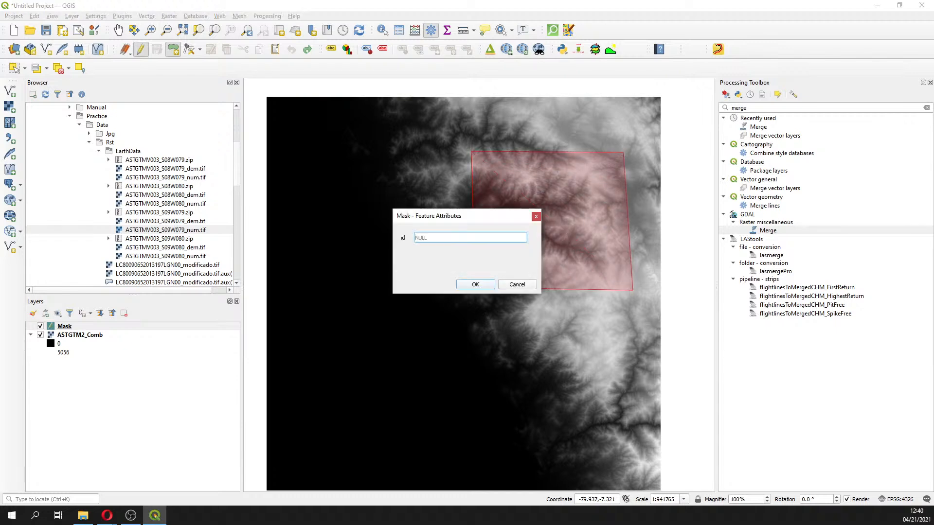
type("1")
key("alt+Tab")
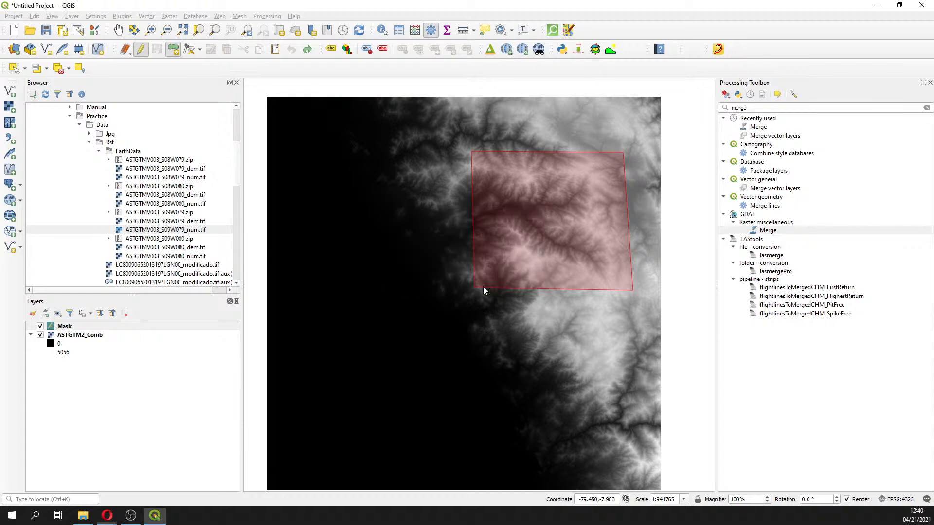
left_click(484, 286)
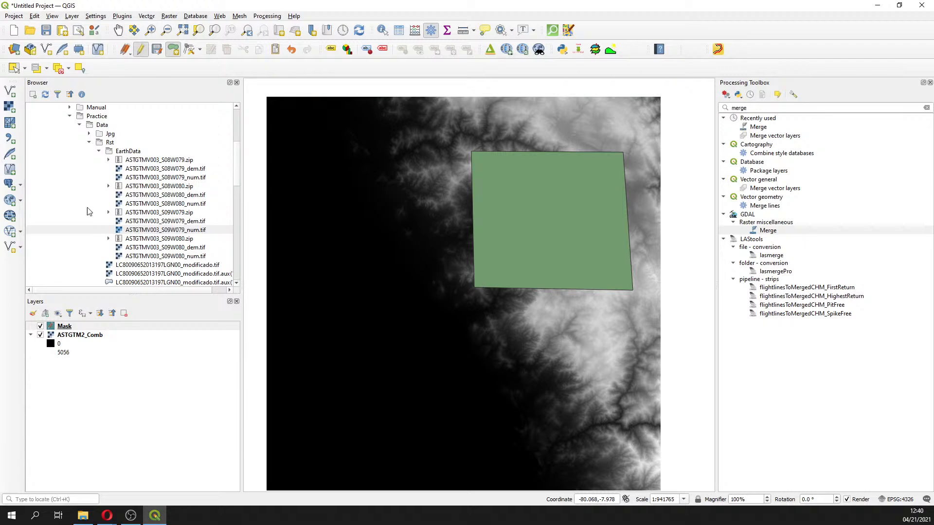
left_click(188, 50)
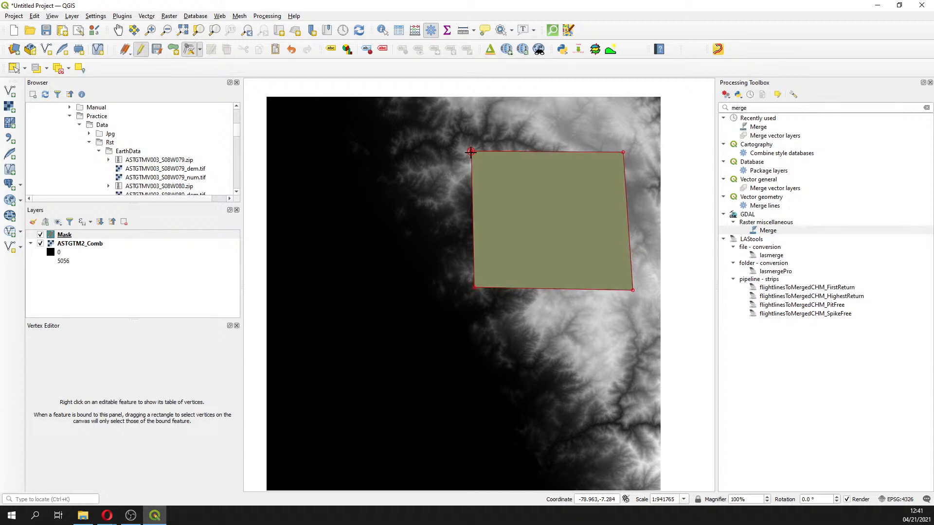
right_click(470, 153)
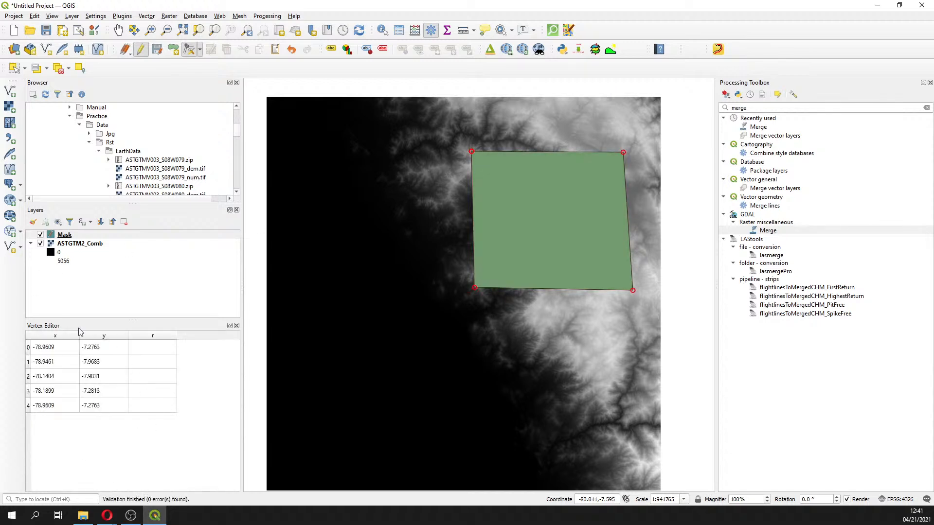
Step through each vertex row in the vertex table to see which corner of the polygon it is
key("alt+Tab")
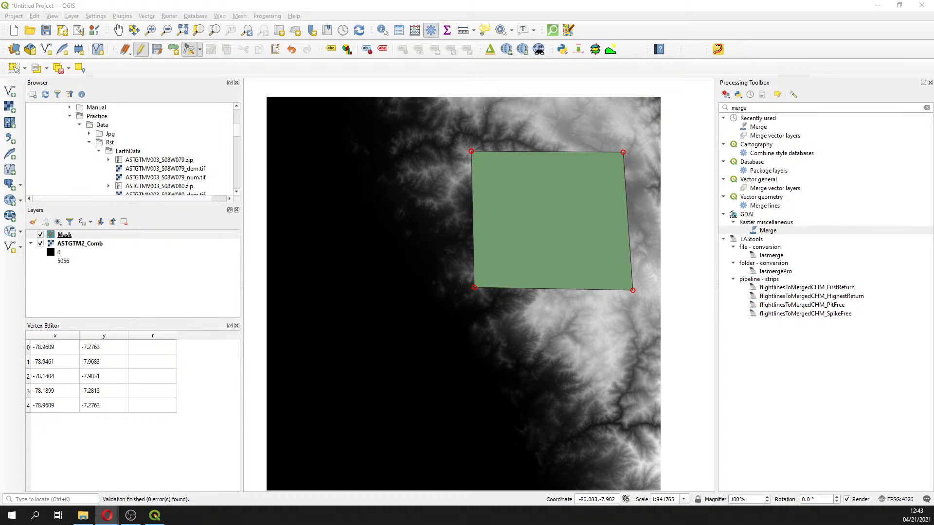
left_click(29, 348)
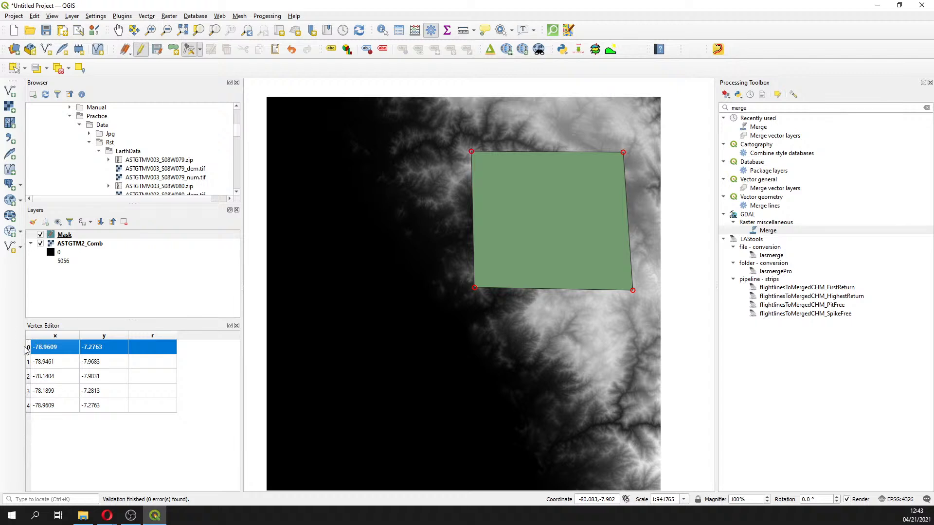
left_click(29, 362)
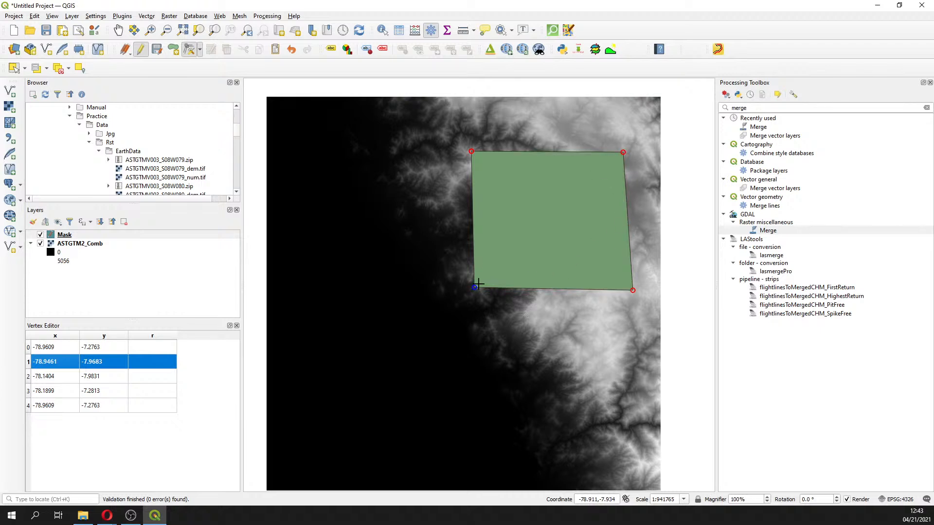
left_click(29, 379)
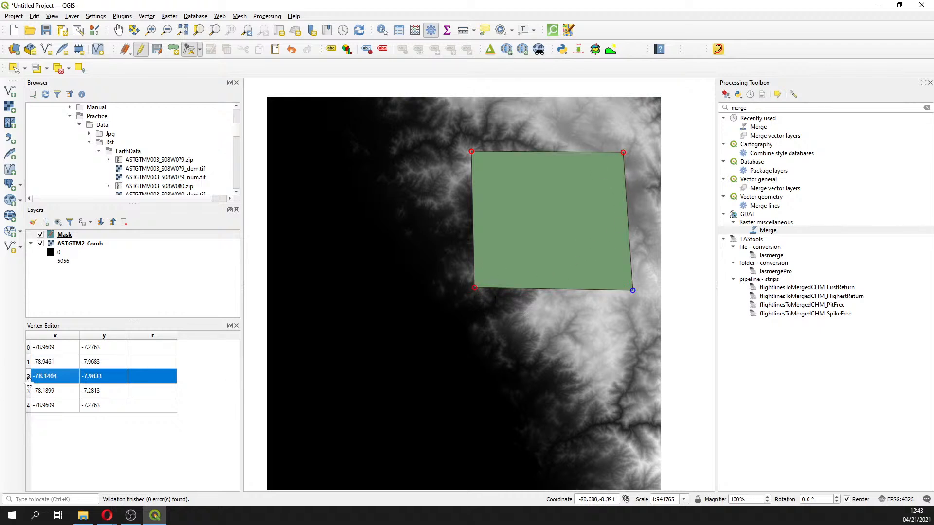
left_click(34, 395)
left_click(32, 410)
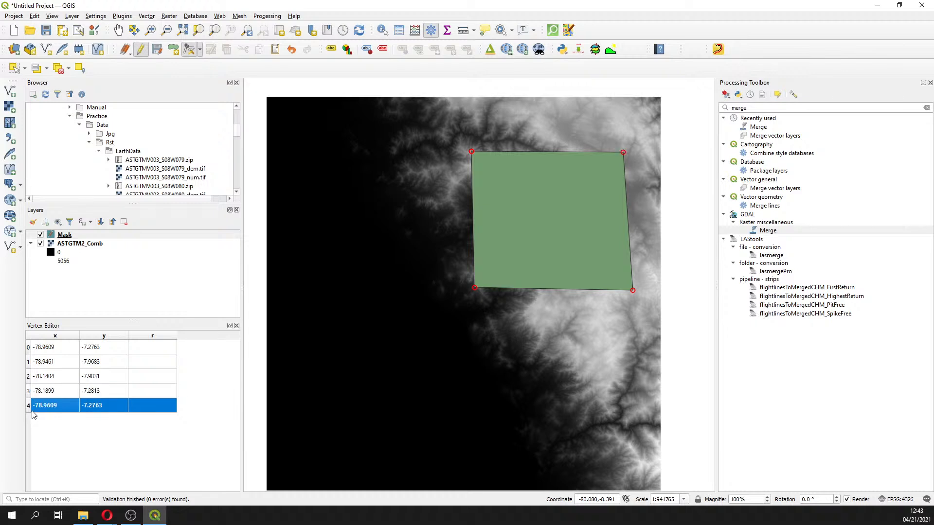
Move vertex 1 by setting its x coordinate to -79.088 and its y coordinate to -8.086
left_click(33, 366)
double_click(66, 360)
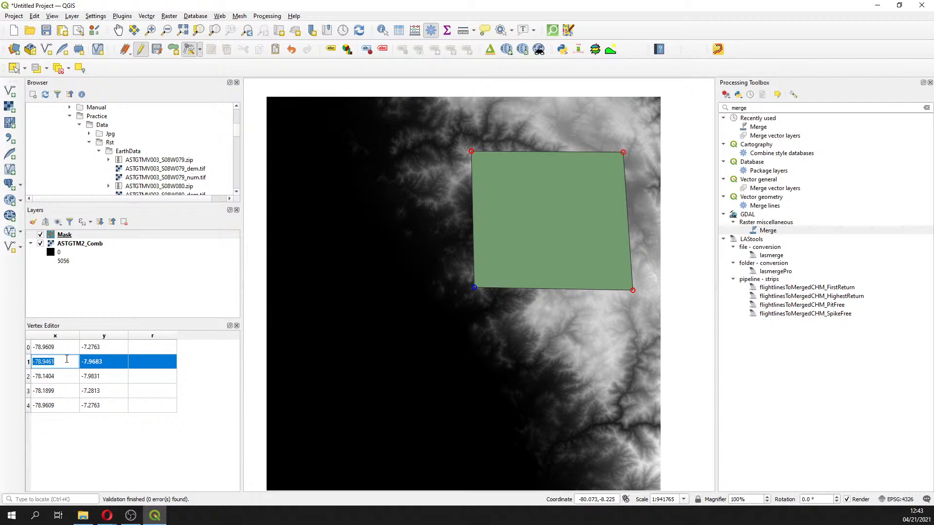
type("-79.088")
left_click(99, 365)
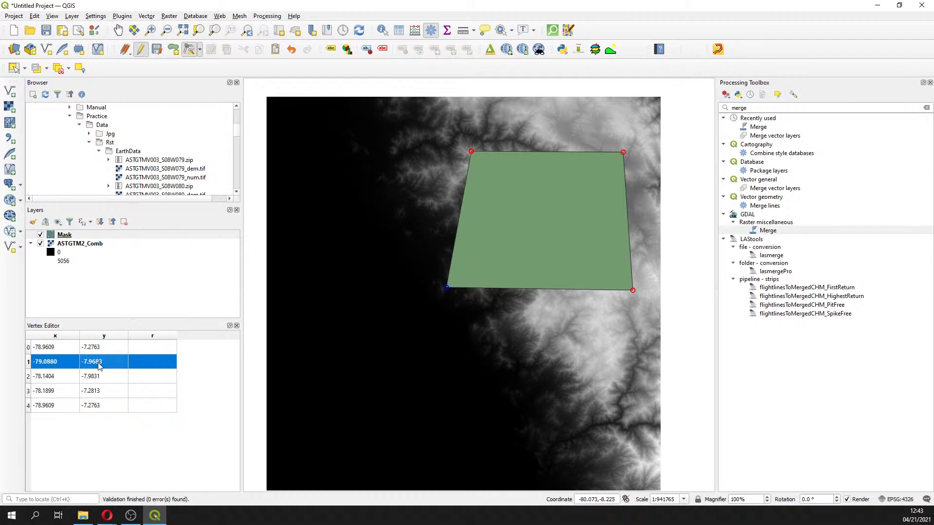
double_click(99, 362)
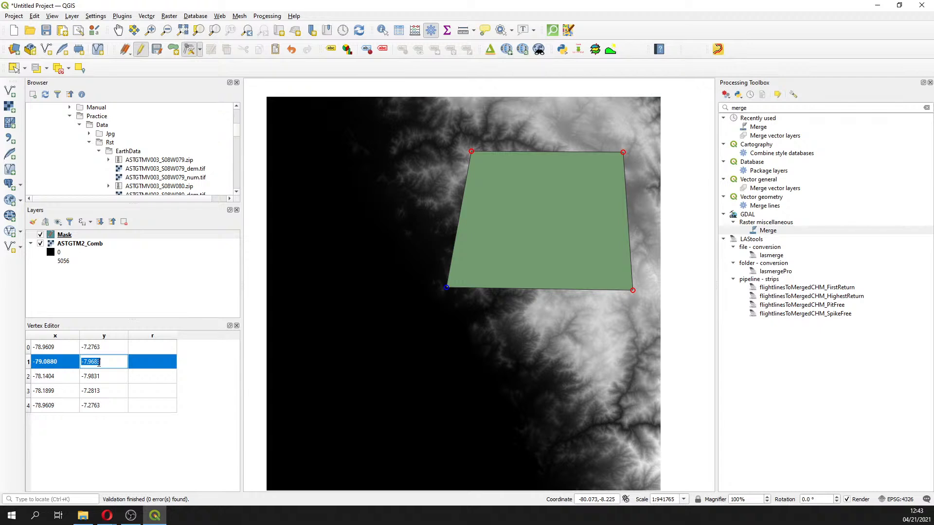
type("-8.086")
left_click(65, 365)
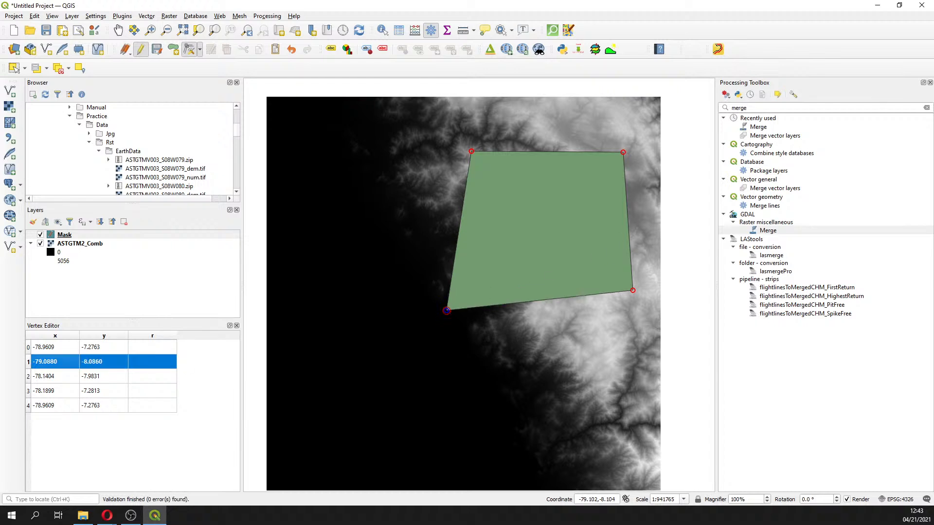
Move vertex 2 by setting its x coordinate to -78.010 and copying vertex 1's y value -8.0860 into it
left_click(30, 376)
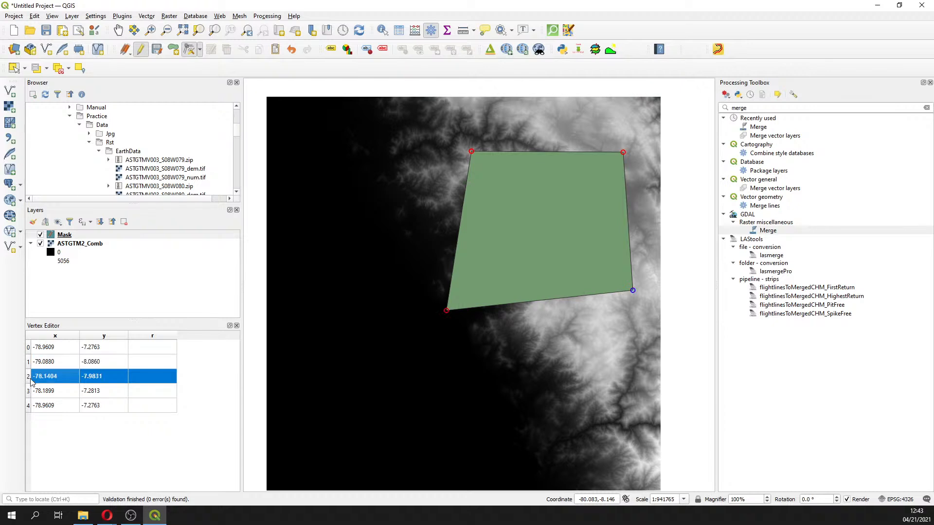
double_click(56, 377)
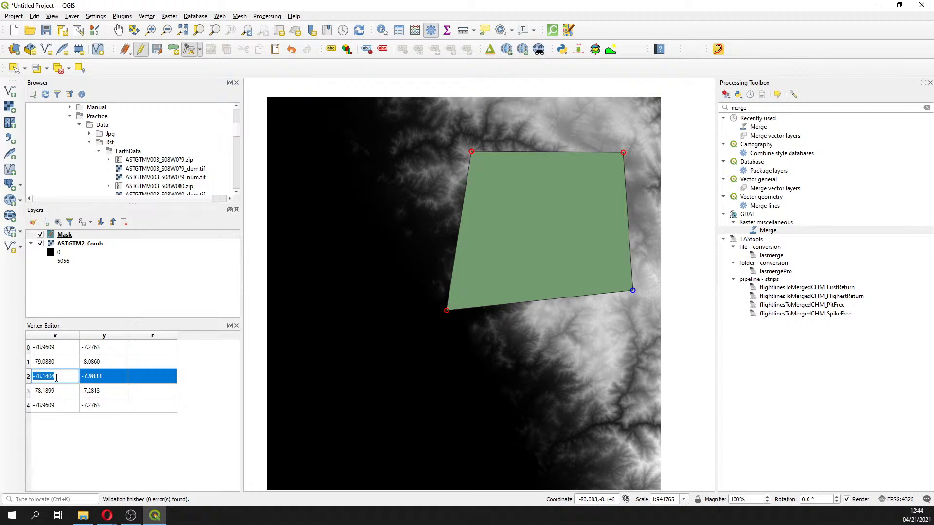
type("-78.010")
key("Return")
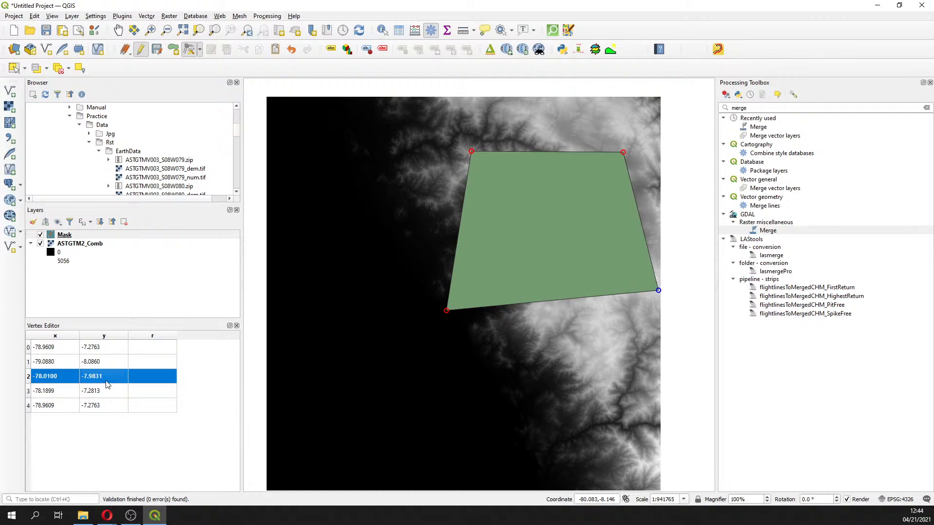
double_click(101, 363)
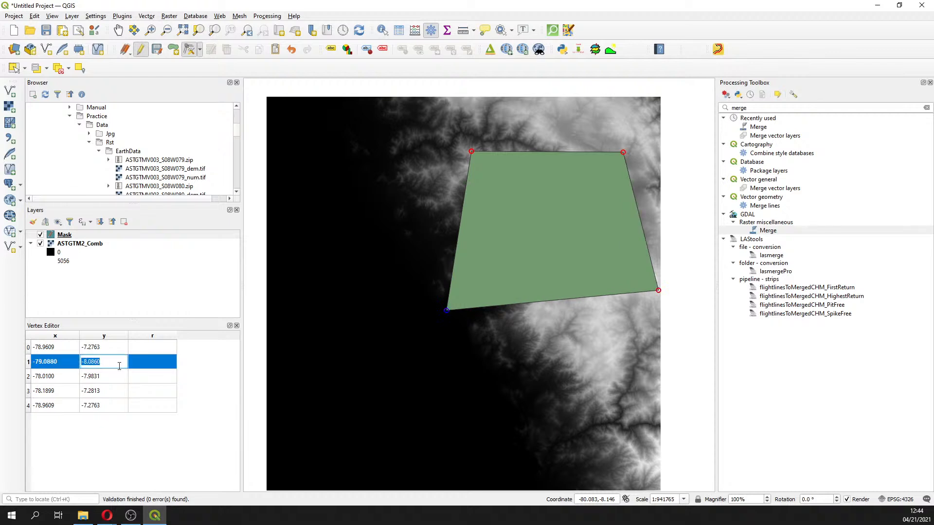
key("ctrl+c")
double_click(115, 377)
key("ctrl+v")
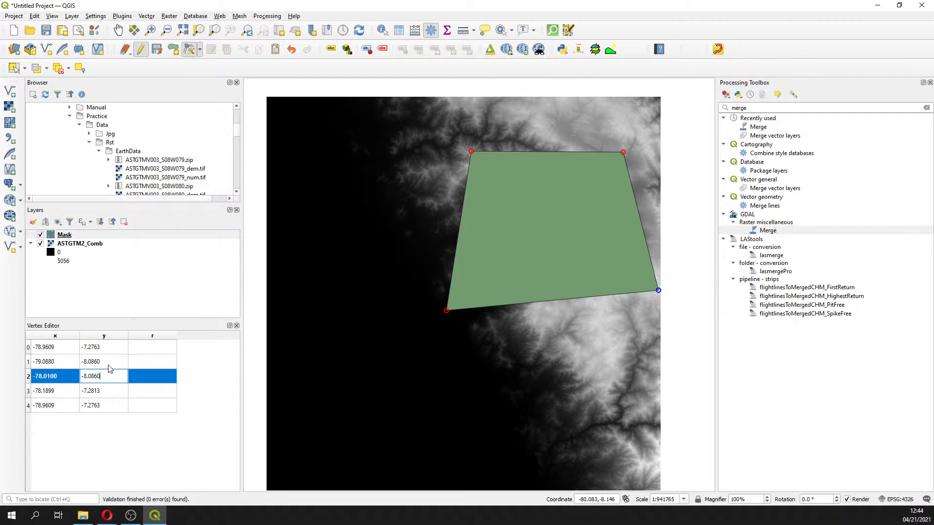
left_click(108, 365)
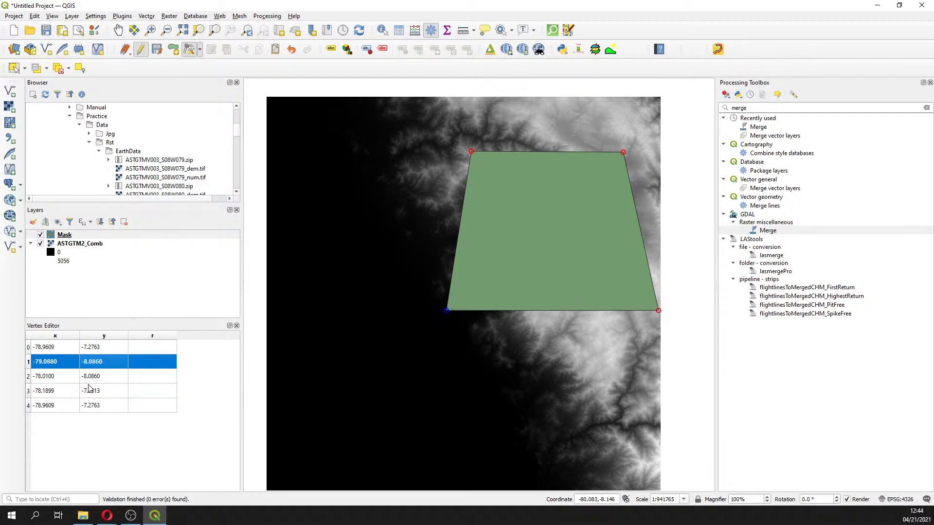
Set vertex 3's y coordinate to -7.363
left_click(30, 393)
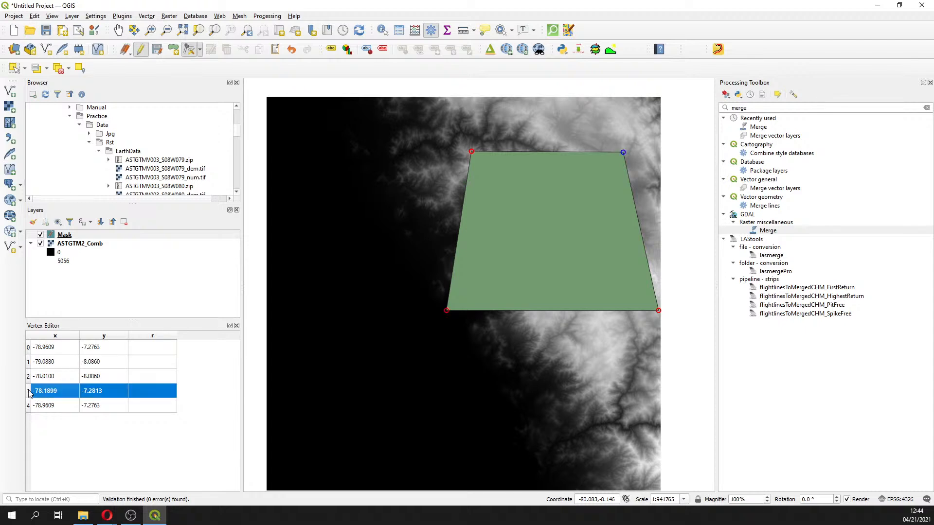
double_click(106, 392)
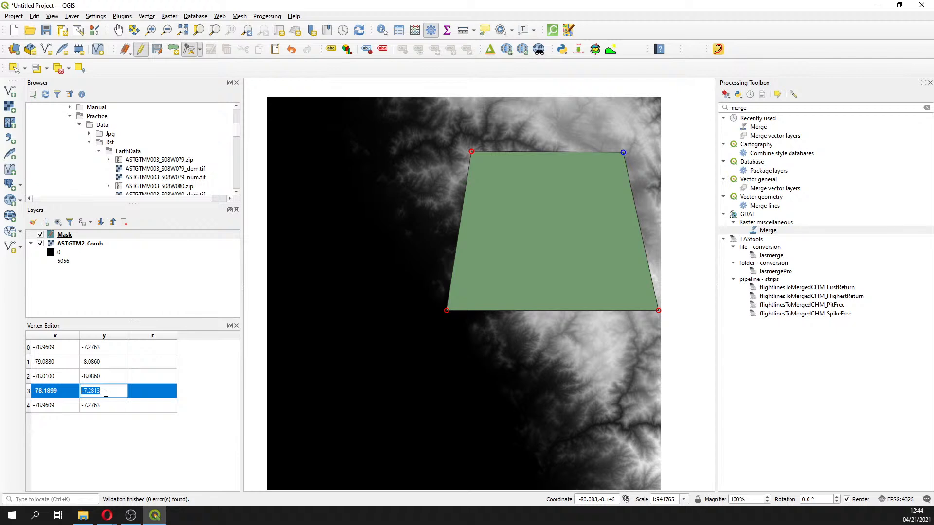
type("-73")
key("BackSpace")
type(".3630")
left_click(57, 394)
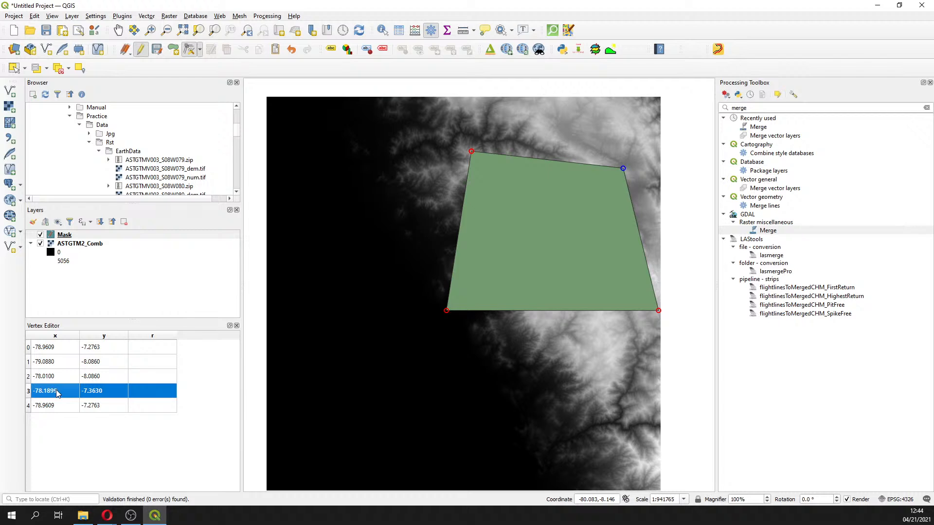
Set vertex 3's x coordinate to -78.0100, pasting the value from vertex 2
double_click(57, 392)
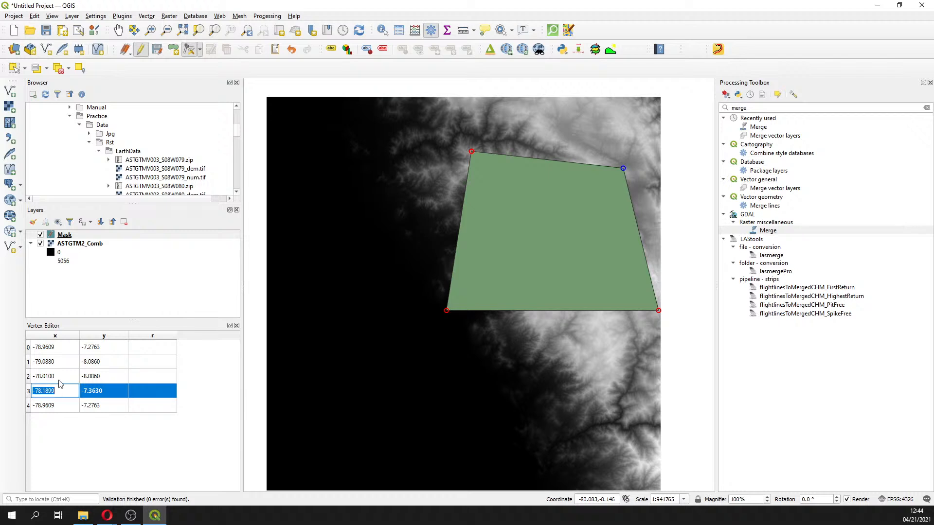
left_click(59, 378)
double_click(59, 391)
type("-8.0860")
double_click(59, 376)
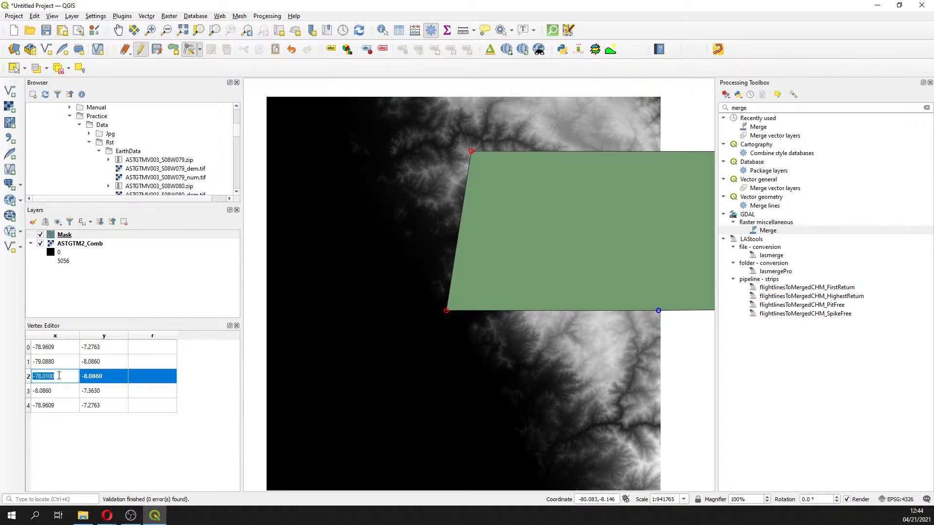
left_click(58, 390)
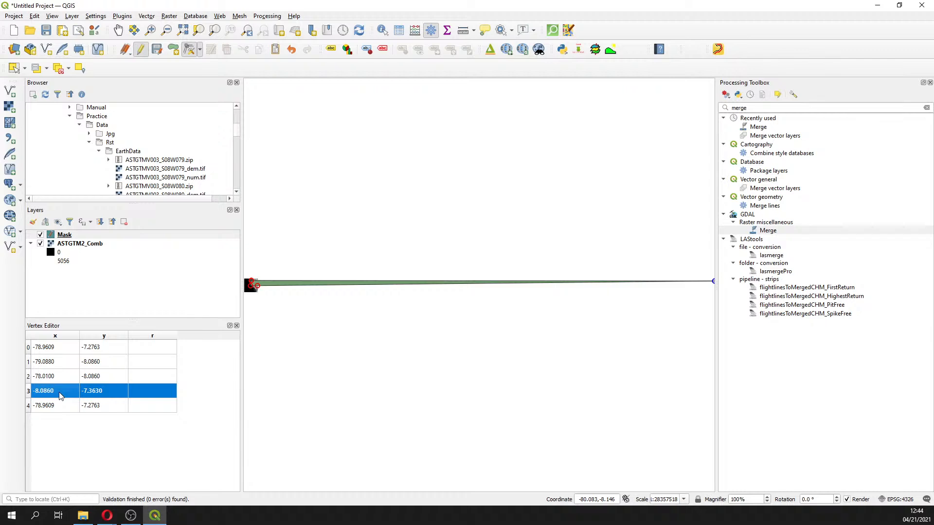
double_click(59, 393)
key("ctrl+v")
left_click(59, 378)
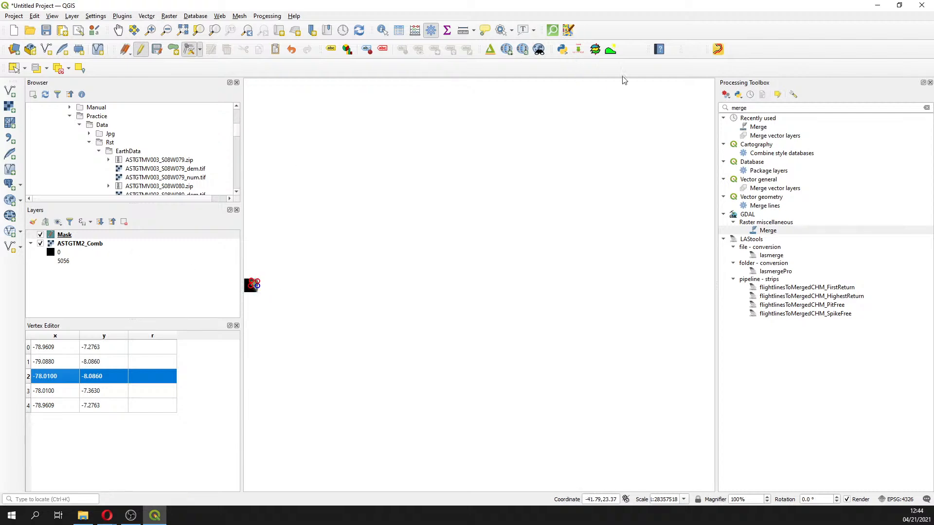
Set the closing vertex 4's x coordinate to -79.0880 by copying vertex 1's x value
left_click(247, 32)
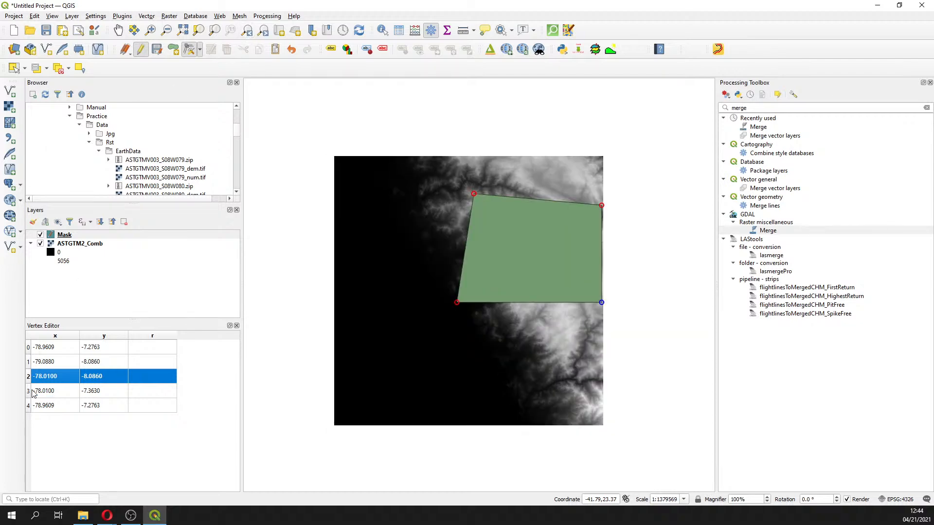
left_click(28, 406)
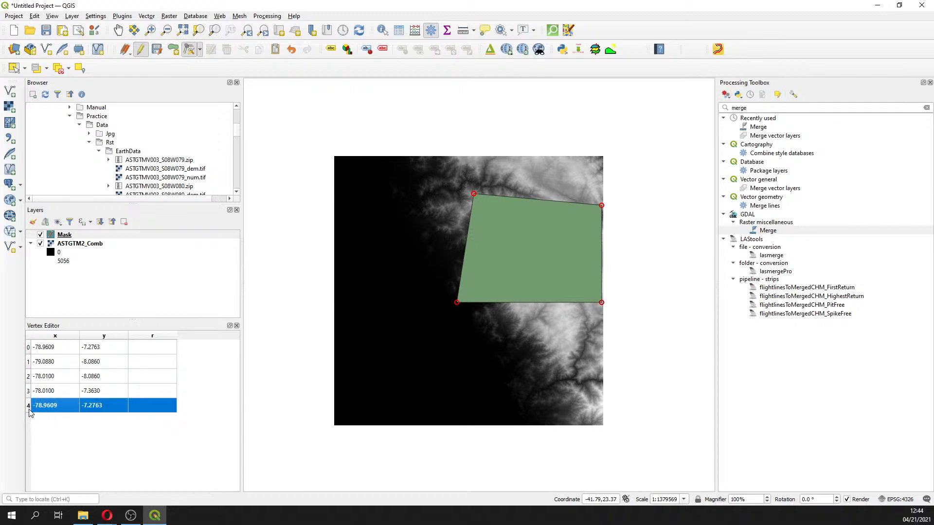
left_click(62, 364)
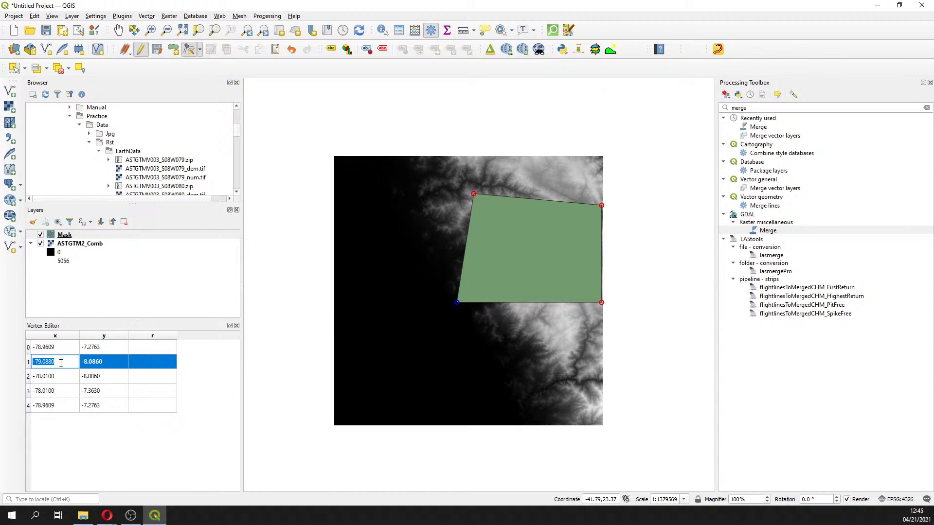
double_click(50, 405)
key("ctrl+v")
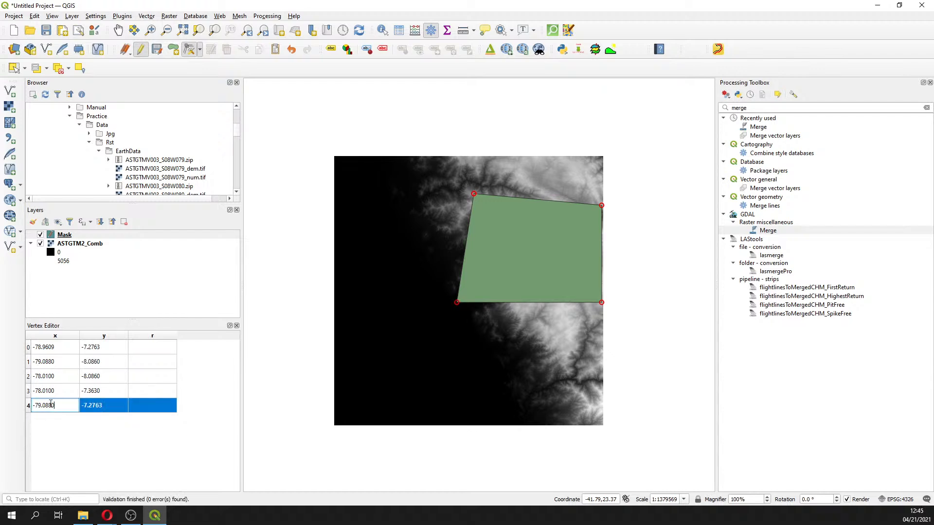
Set the closing vertex's y coordinate to -7.3630 by copying vertex 3's y value
left_click(104, 392)
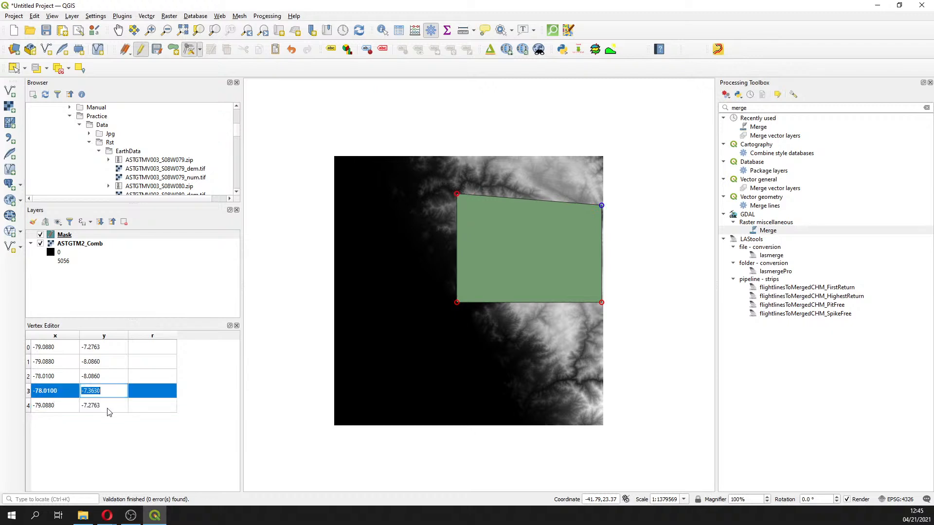
left_click(107, 407)
double_click(106, 405)
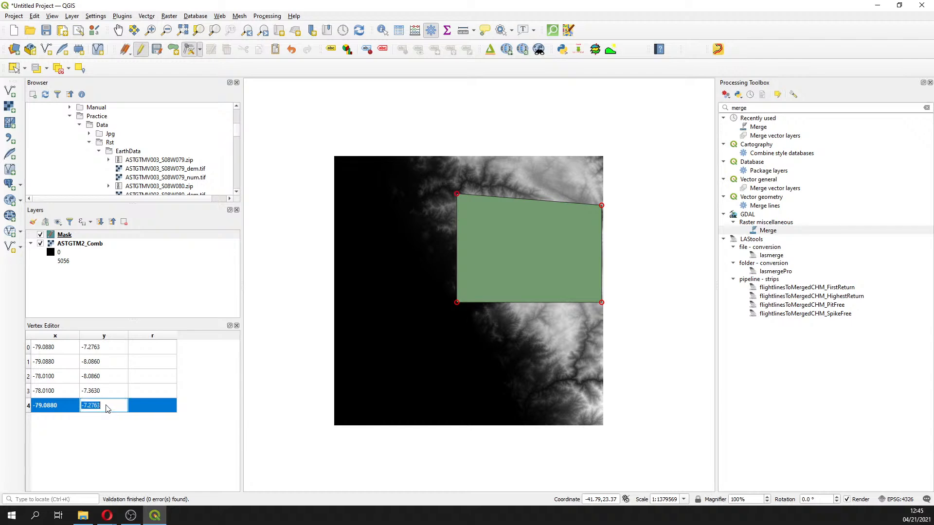
type("-7.3630")
left_click(107, 395)
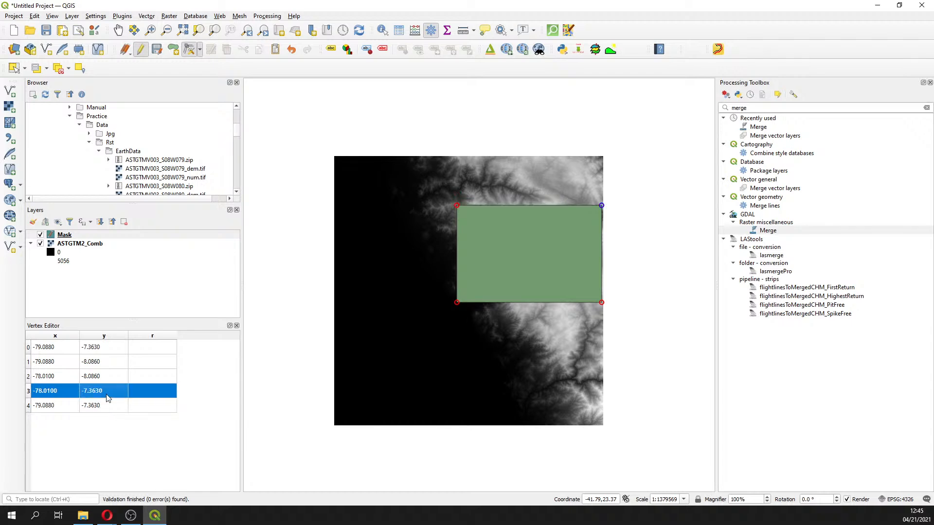
left_click(38, 347)
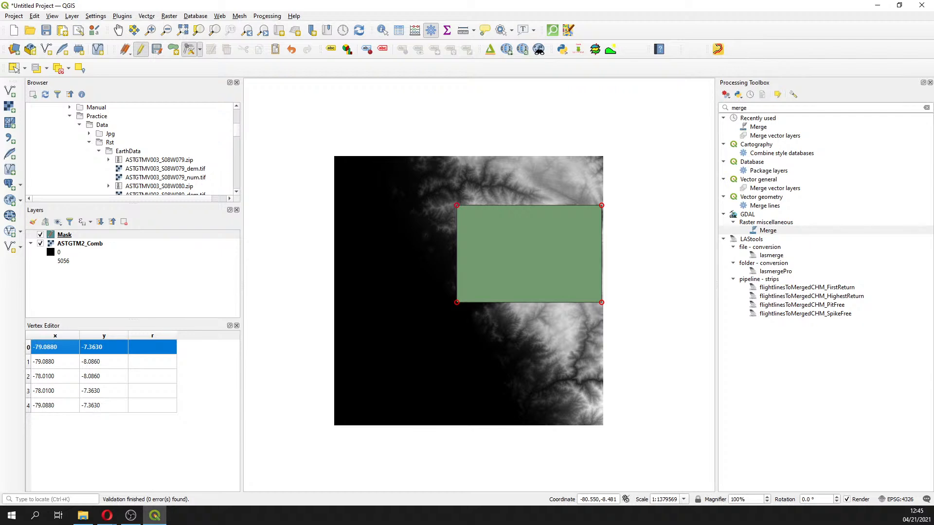
Try to enter 5000 as the r value of the first vertex
key("alt+Tab")
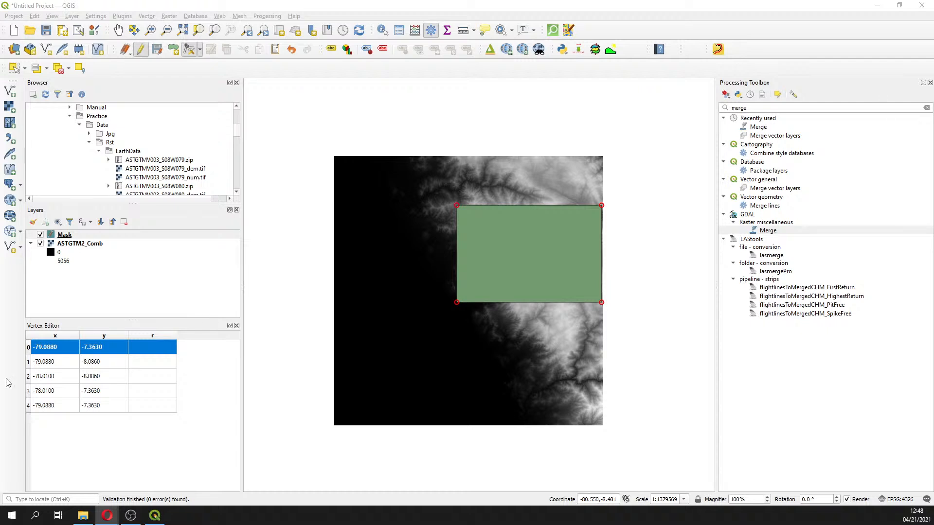
left_click(152, 361)
left_click(154, 351)
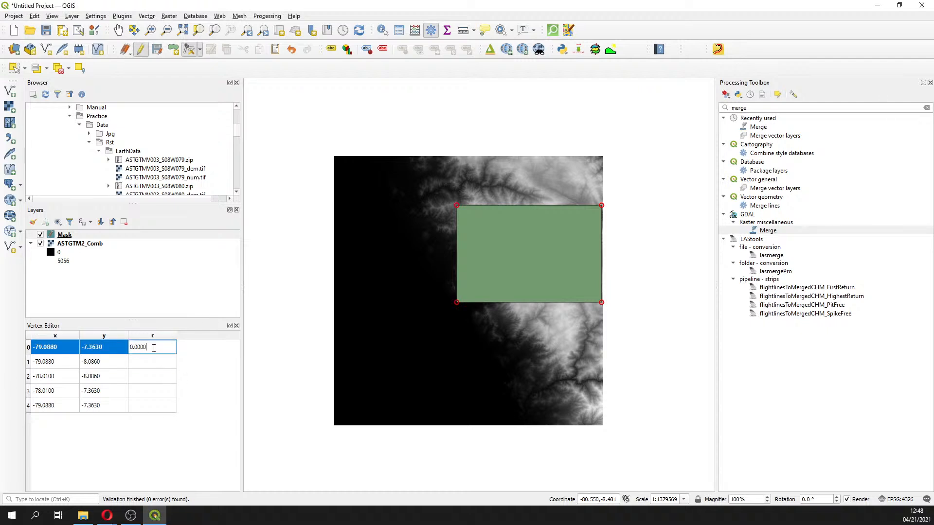
left_click(158, 362)
left_click(150, 347)
left_click(149, 347)
left_click(149, 348)
left_click(156, 370)
left_click(154, 357)
left_click(154, 353)
double_click(155, 353)
type("5000")
left_click(155, 367)
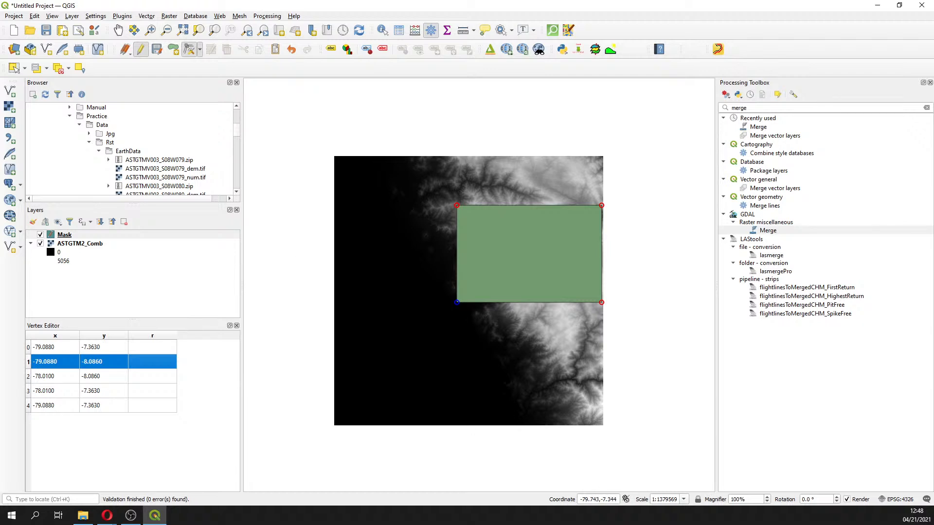
Stop editing the Mask layer, keeping the rectangular polygon
left_click(140, 49)
left_click(436, 261)
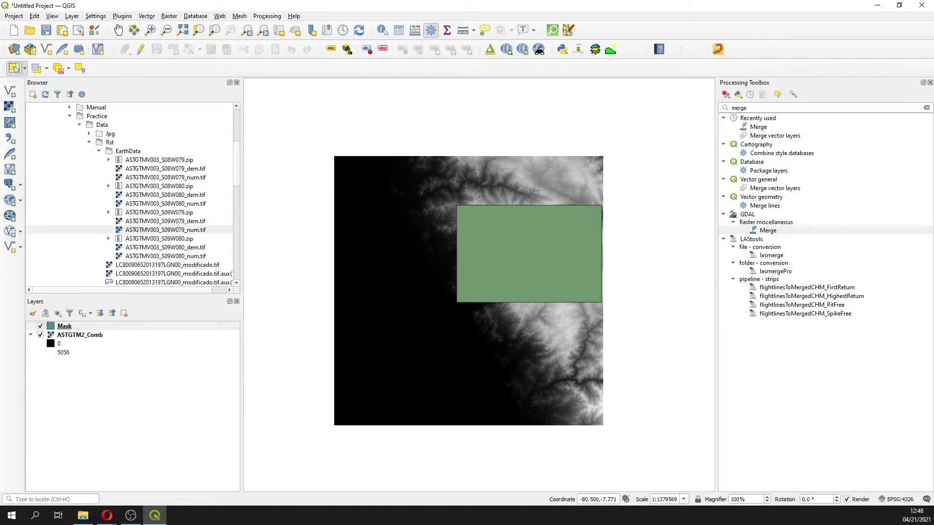
key("alt+Tab")
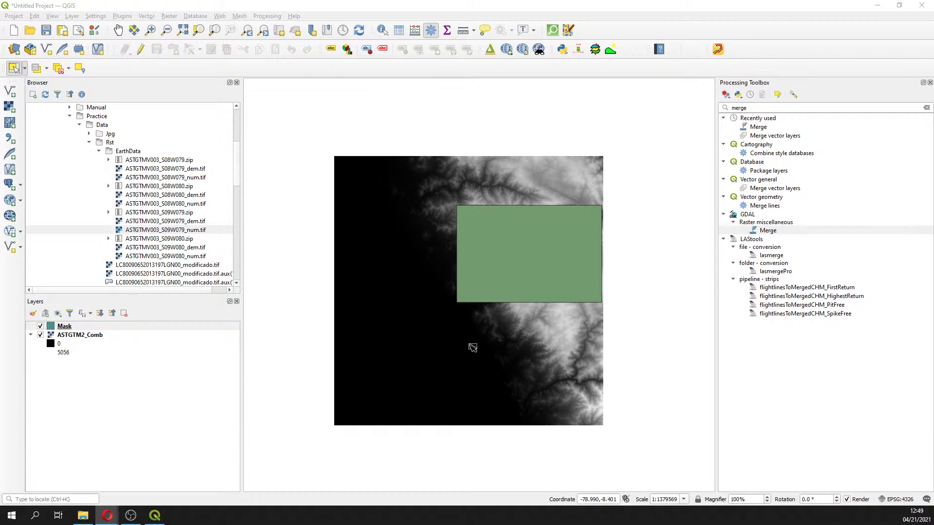
Open the Clip Raster by Mask Layer tool and choose ASTGTM2_Comb as the input layer with Mask as the mask
left_click_drag(751, 108, 684, 104)
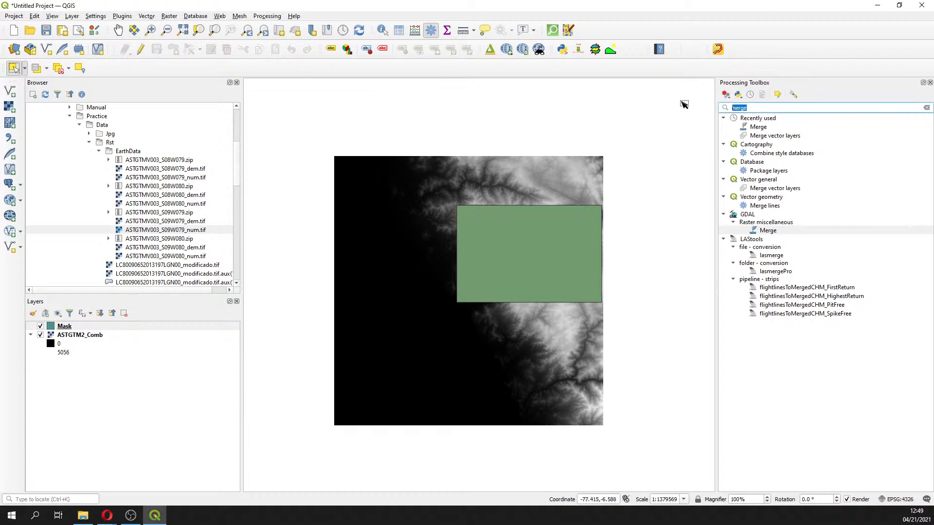
type("clip")
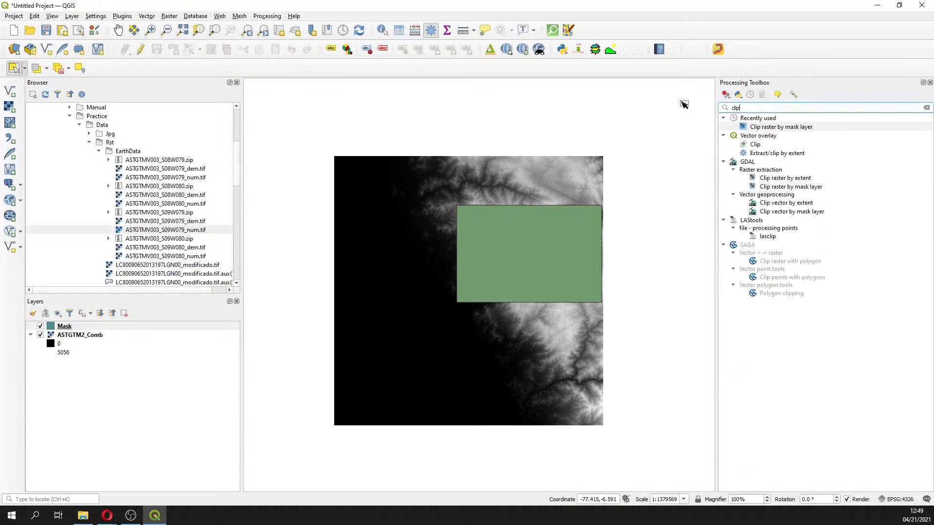
left_click(797, 188)
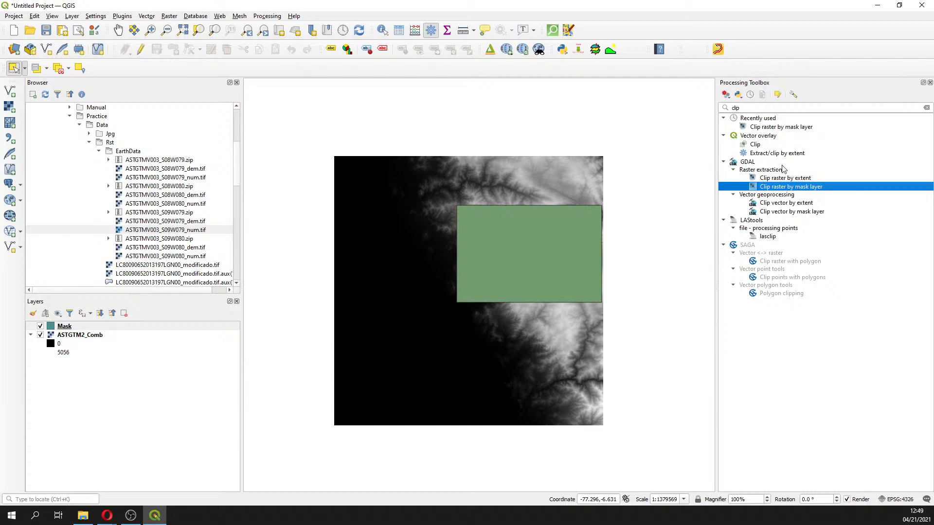
double_click(779, 189)
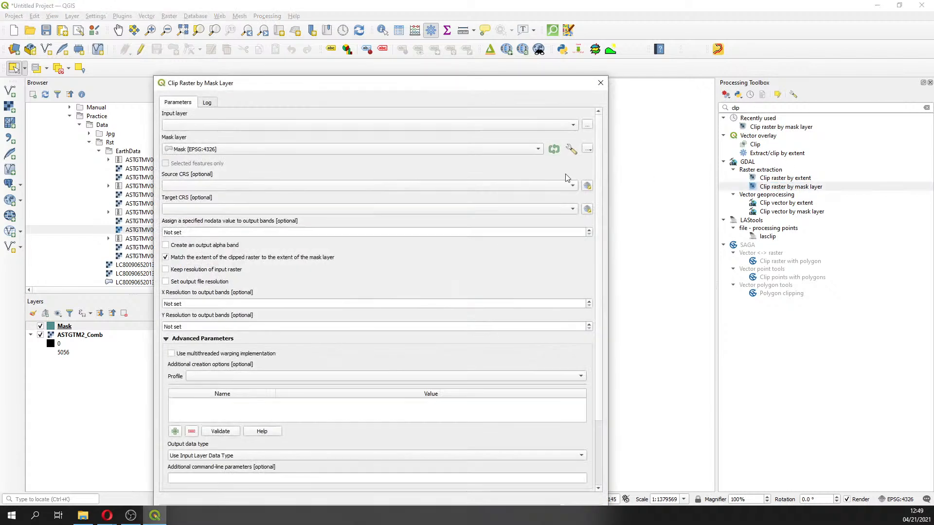
left_click(227, 125)
left_click(227, 125)
Save the clipped output as ASTGTM2_Comb_Cut.tif in the Rst folder and run the clip
left_click_drag(508, 76, 507, 24)
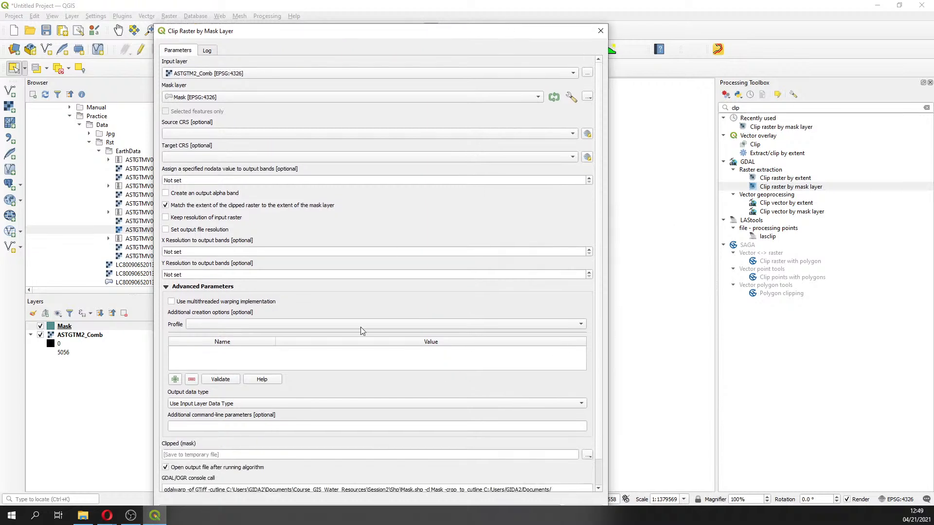
left_click(588, 458)
left_click(632, 478)
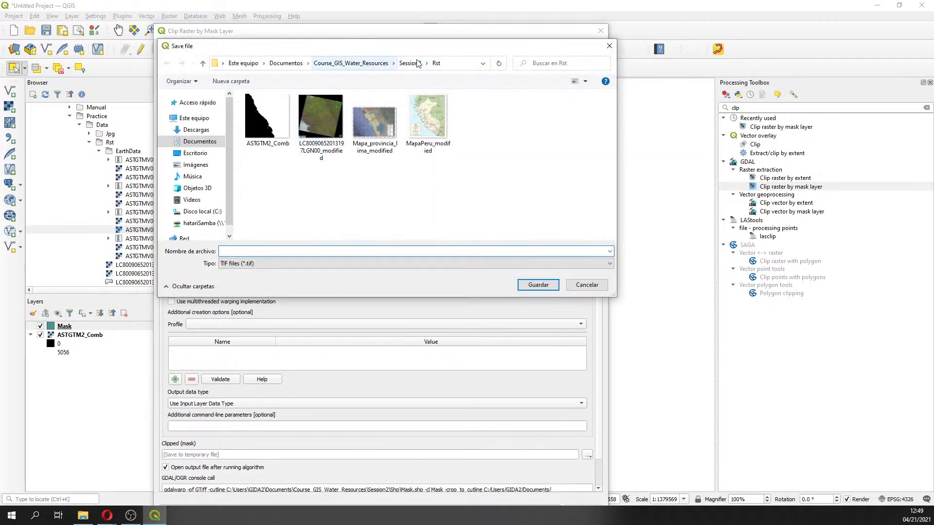
left_click(265, 138)
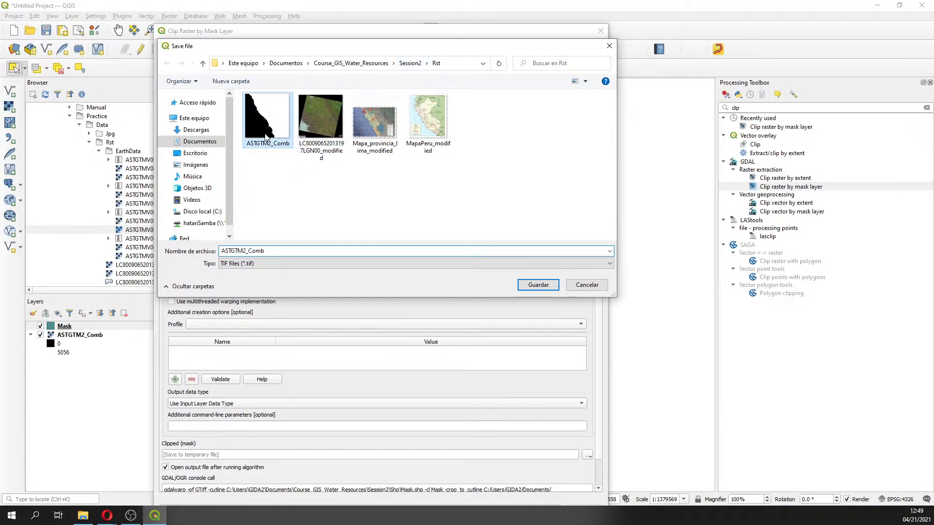
left_click(279, 251)
left_click(279, 251)
type("_")
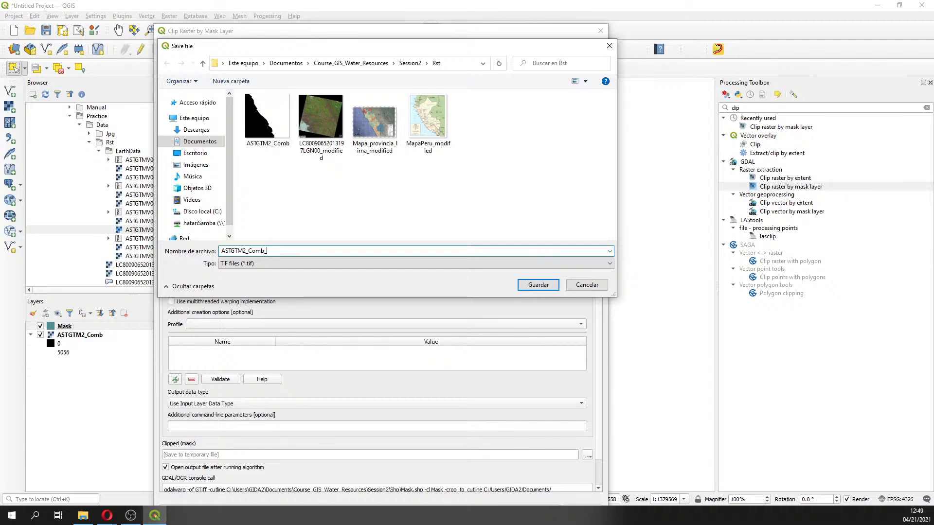
type("Cut")
key("Return")
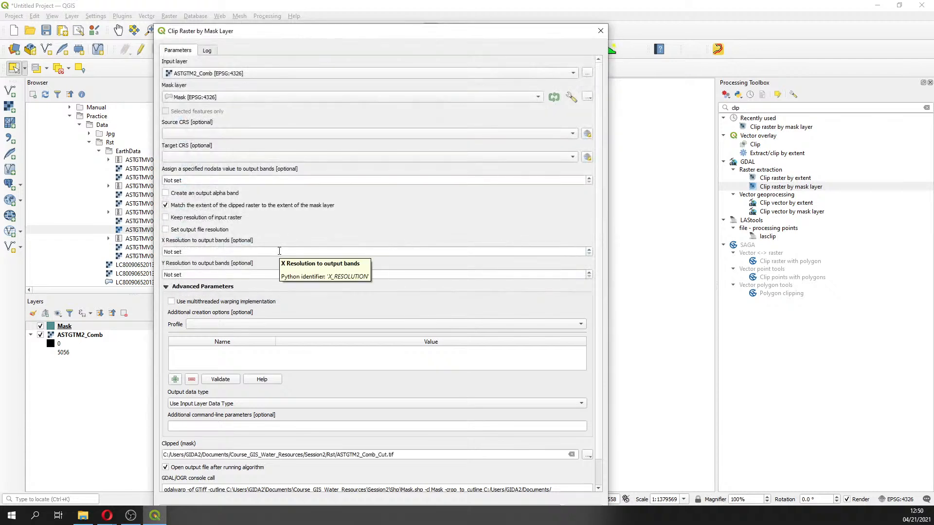
left_click_drag(389, 32, 388, 15)
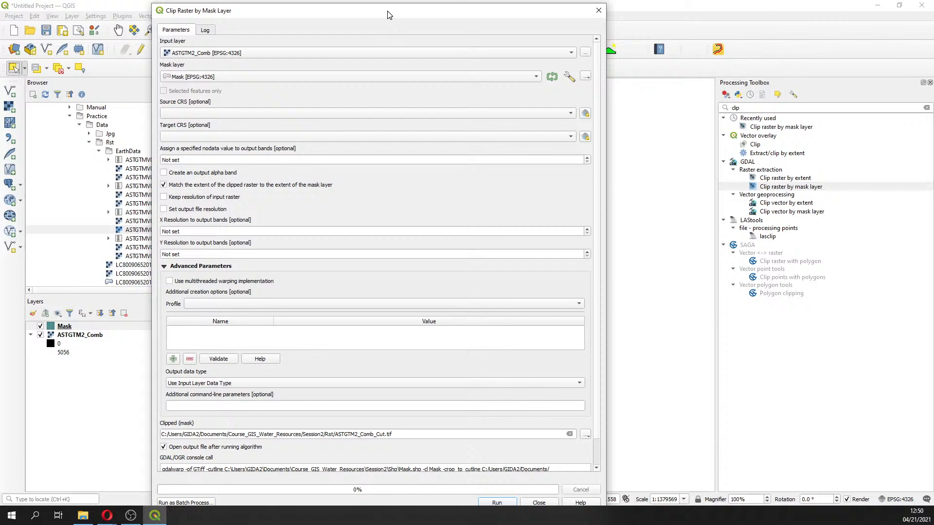
left_click(497, 503)
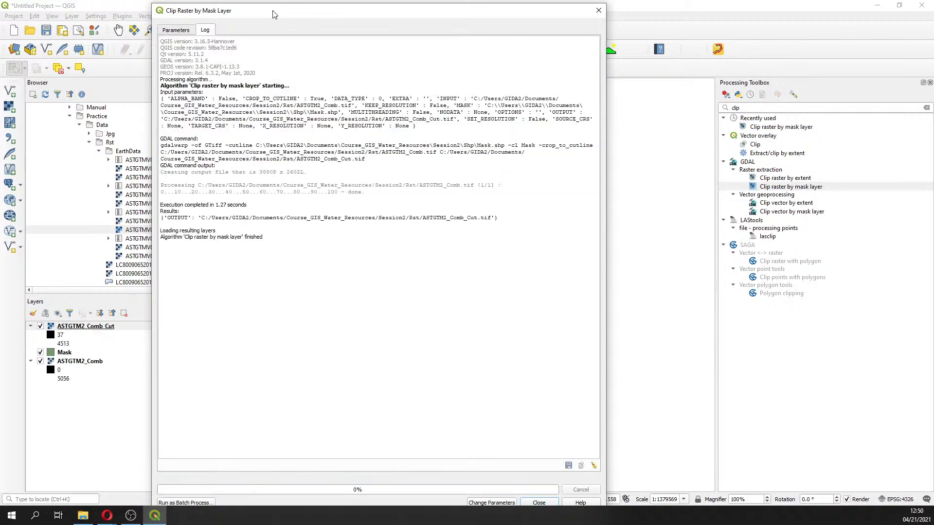
Compare the clipped raster with the original by toggling the ASTGTM2_Comb layer's visibility, then close the clip dialog
left_click_drag(272, 15, 676, 52)
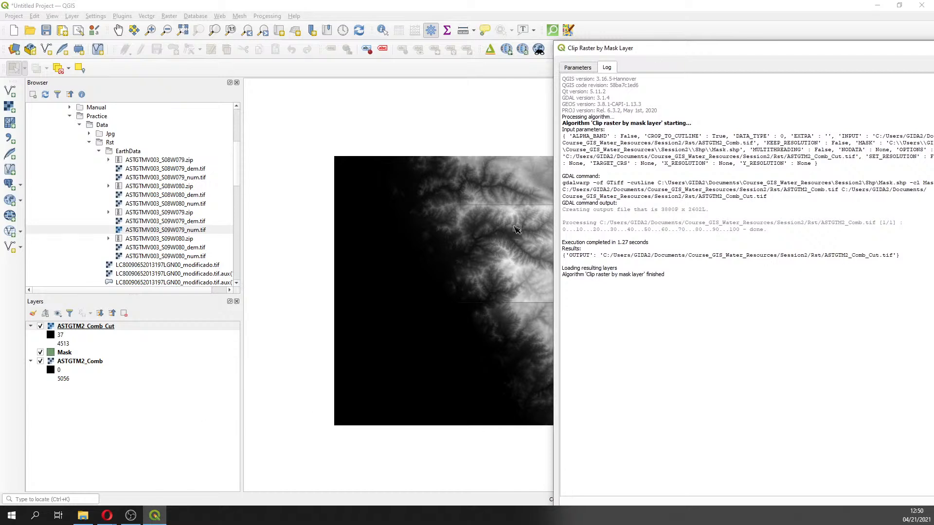
left_click(41, 365)
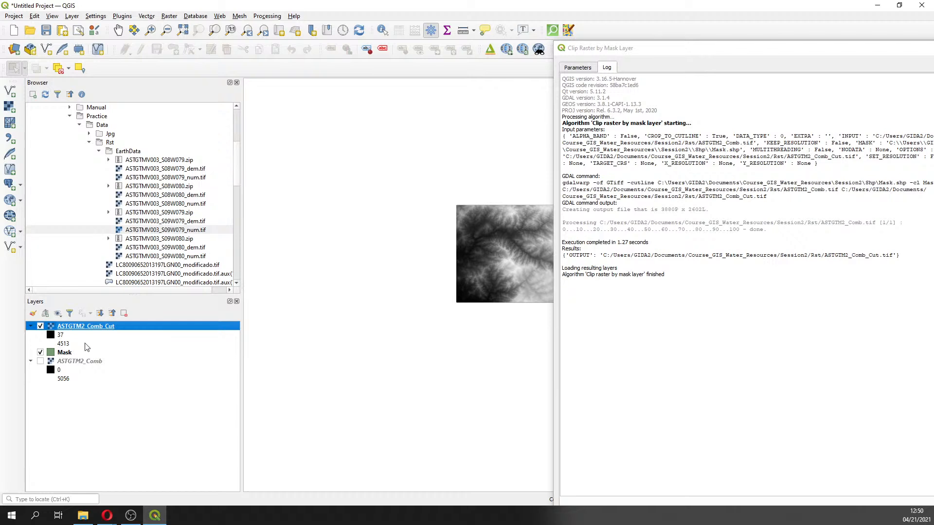
left_click(42, 365)
left_click(42, 365)
left_click(42, 366)
left_click(582, 68)
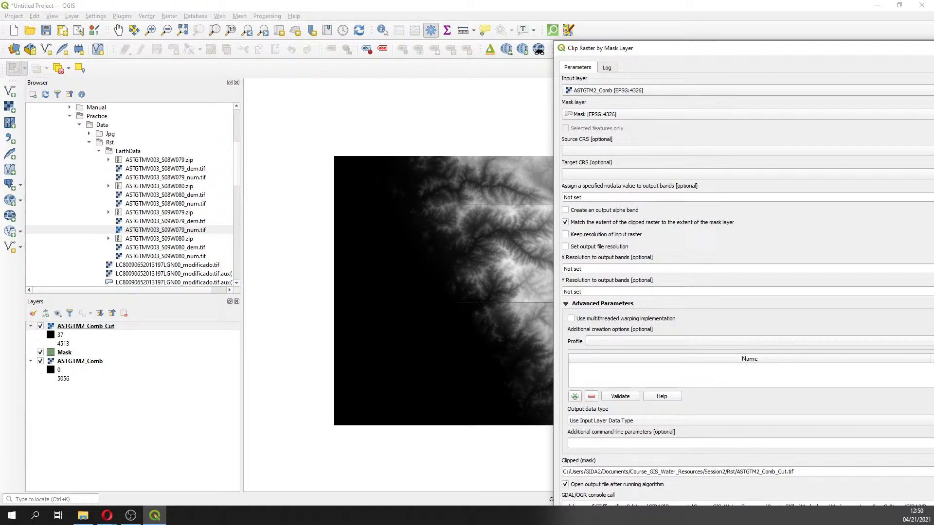
key("alt+Tab")
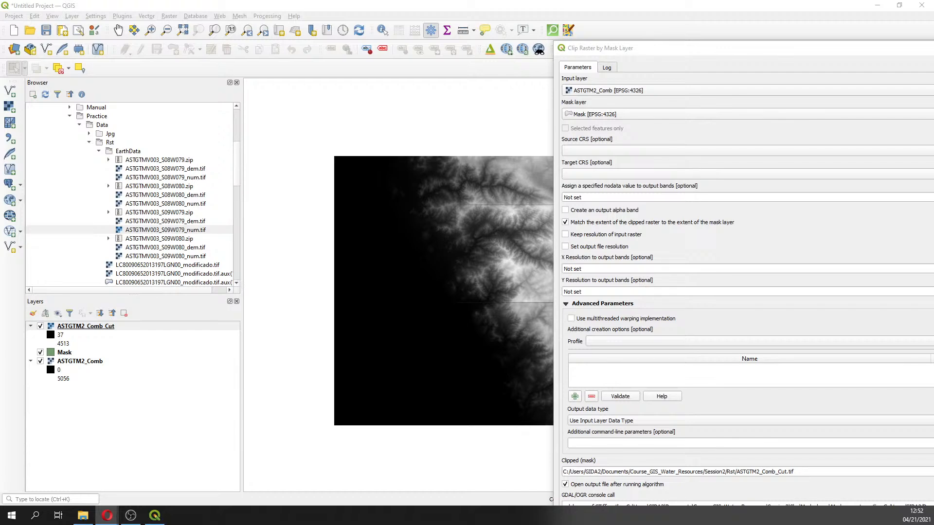
left_click_drag(771, 50, 361, 20)
left_click(590, 18)
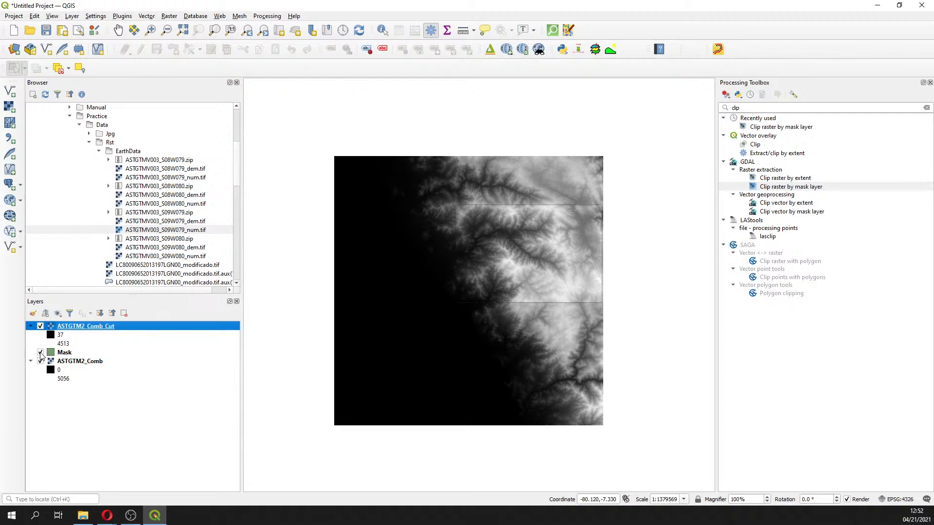
Remove the original ASTGTM2_Comb layer from the project
left_click(41, 362)
left_click(77, 364)
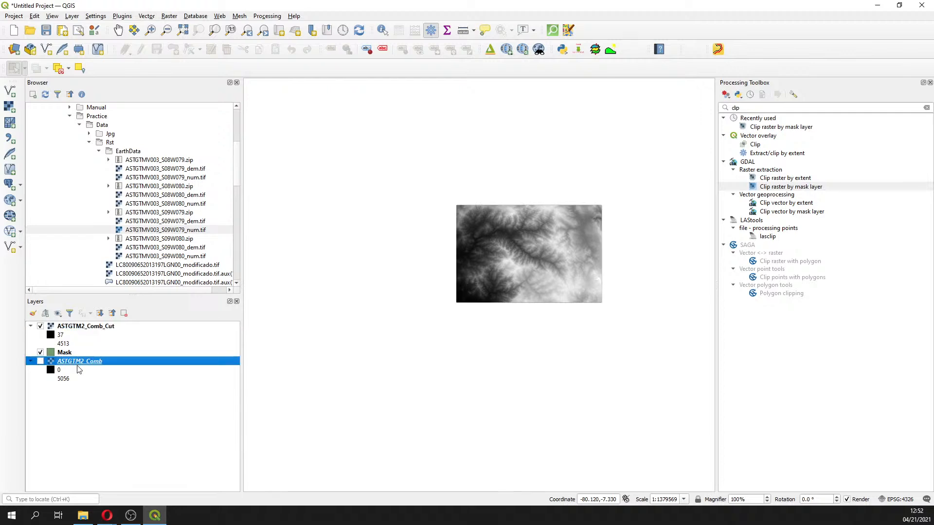
right_click(74, 365)
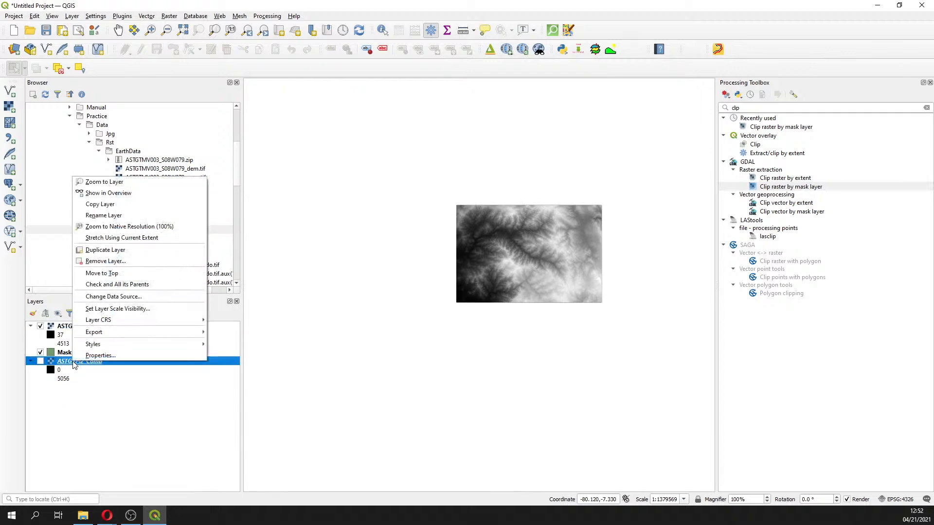
left_click(106, 262)
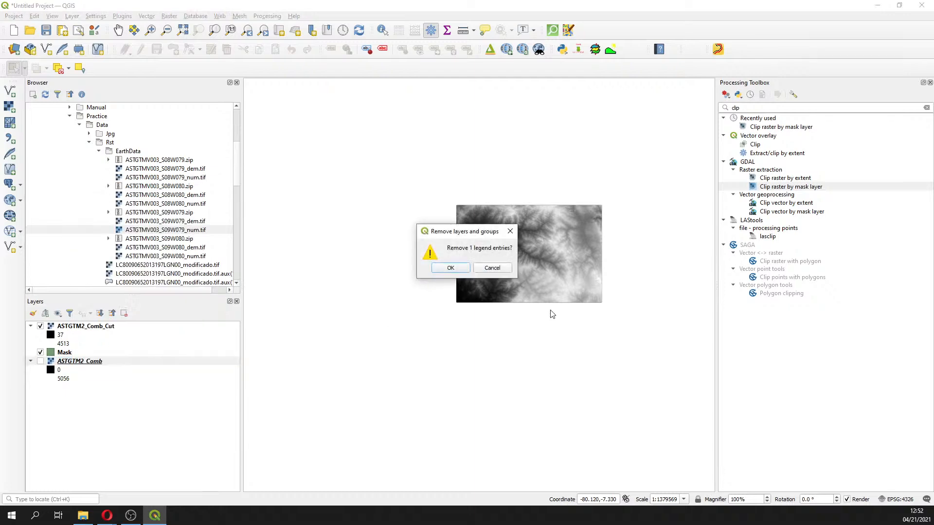
left_click(451, 269)
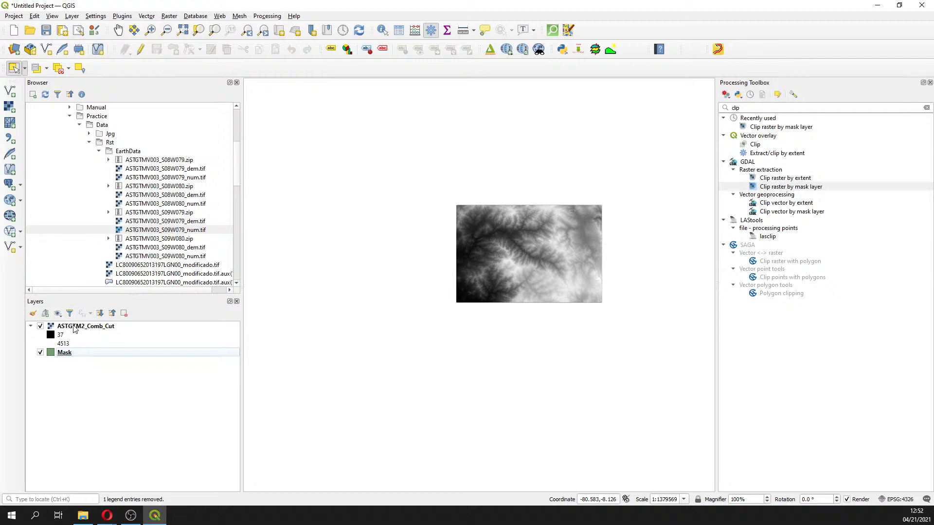
left_click(73, 326)
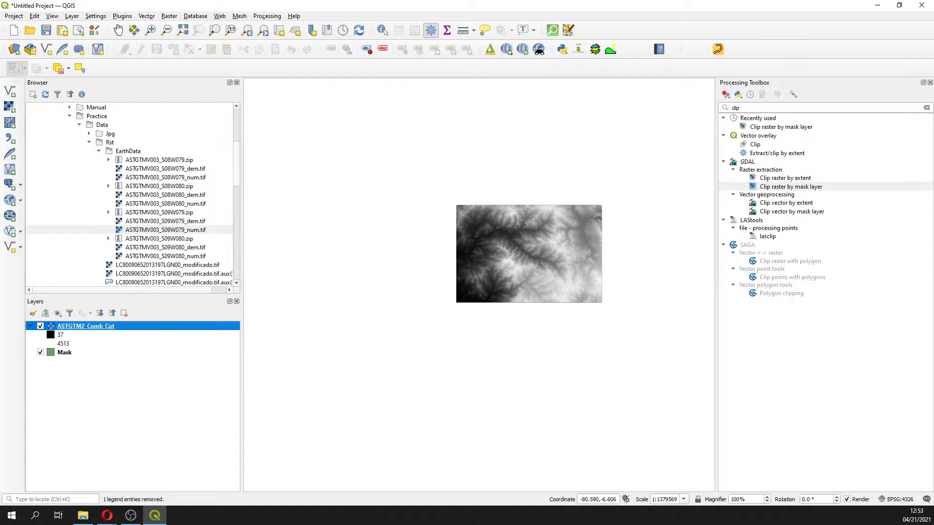
left_click(13, 53)
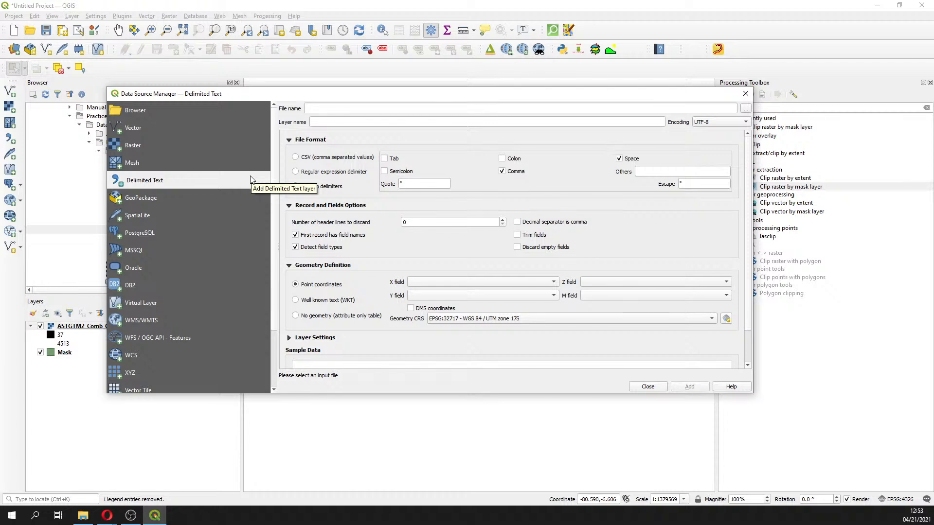
left_click(745, 110)
left_click(492, 334)
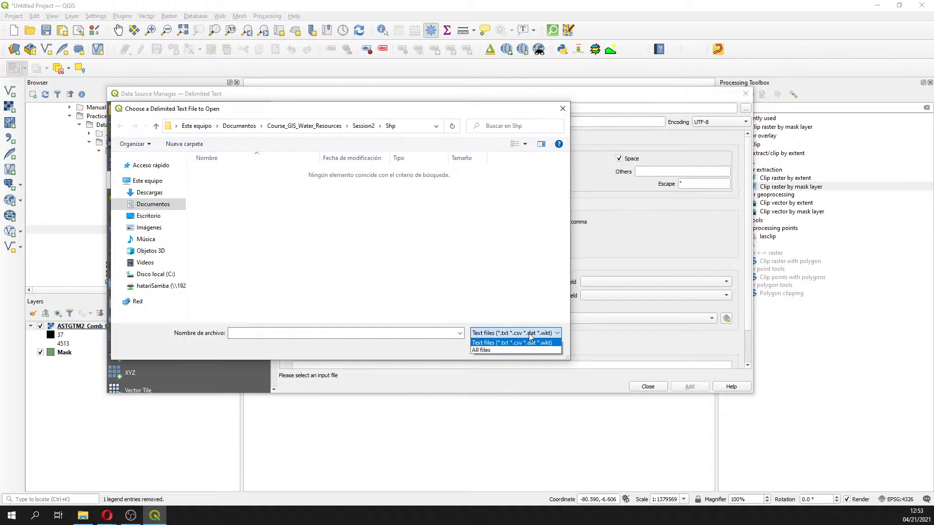
left_click(516, 342)
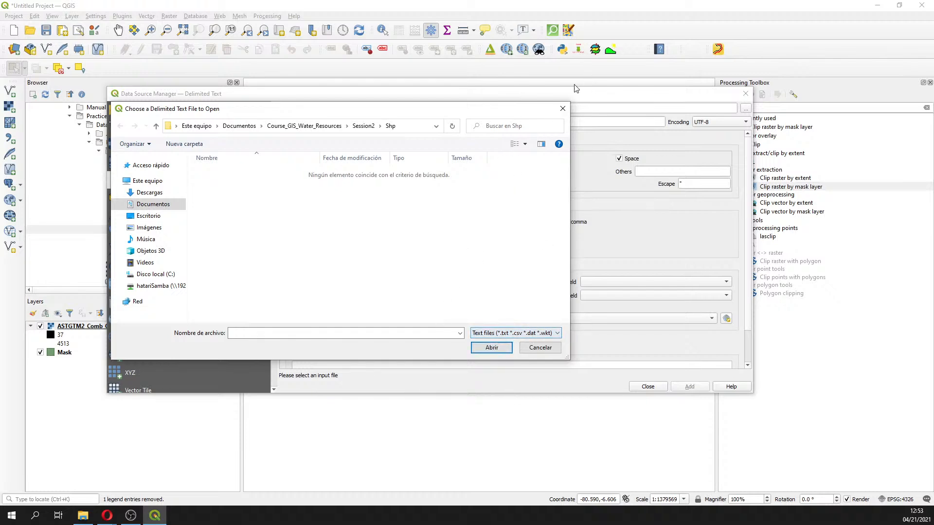
left_click(562, 109)
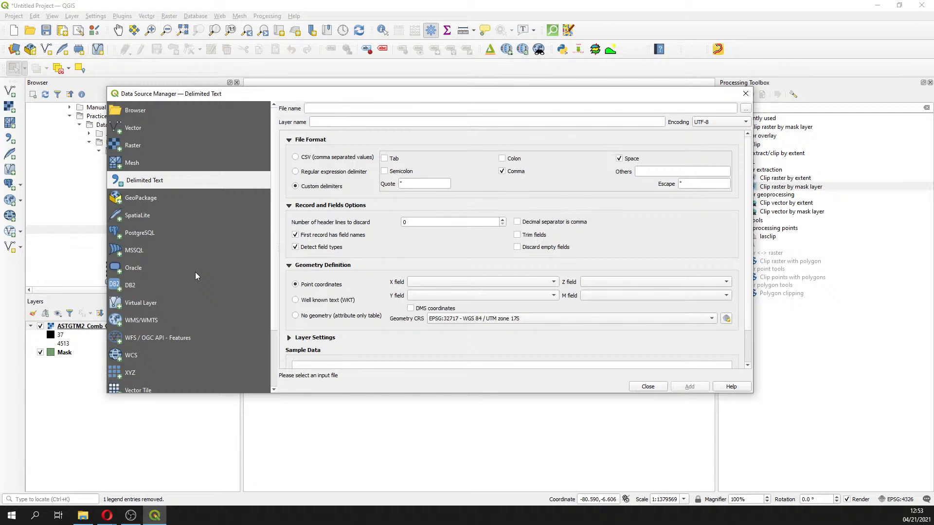
scroll(196, 276, "down", 3)
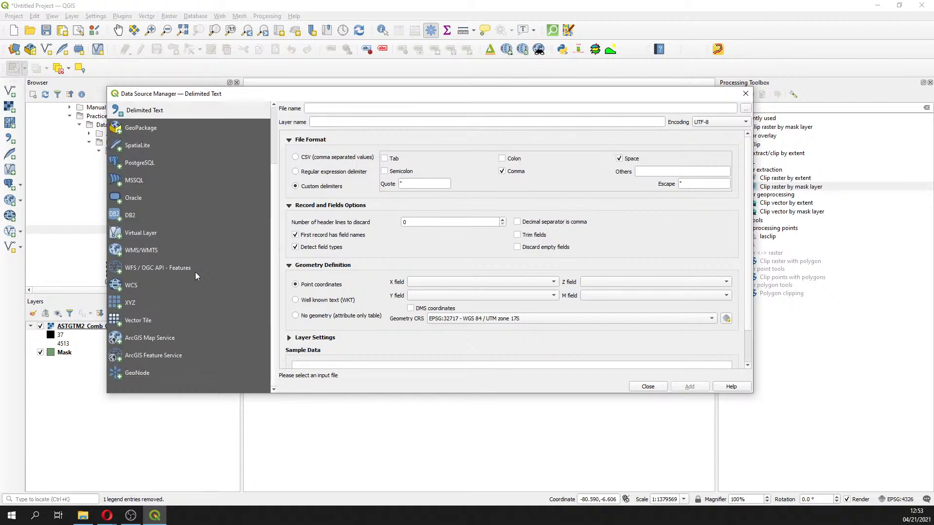
scroll(195, 275, "up", 1)
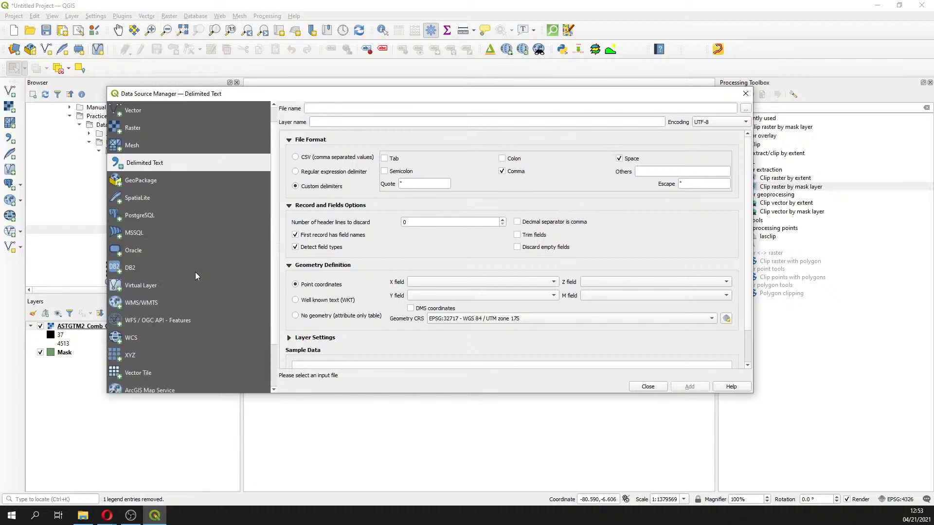
left_click(746, 94)
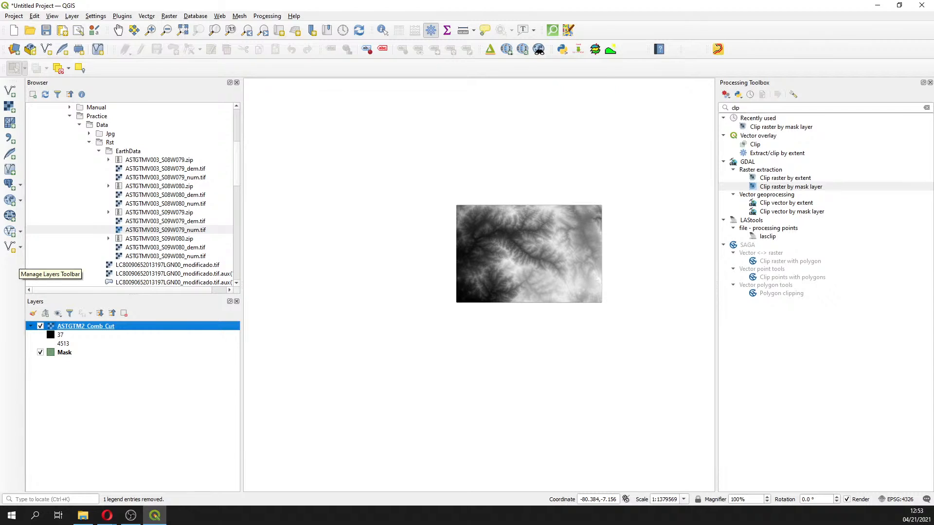
Search the Processing Toolbox for the Warp (reproject) tool
key("alt+Tab")
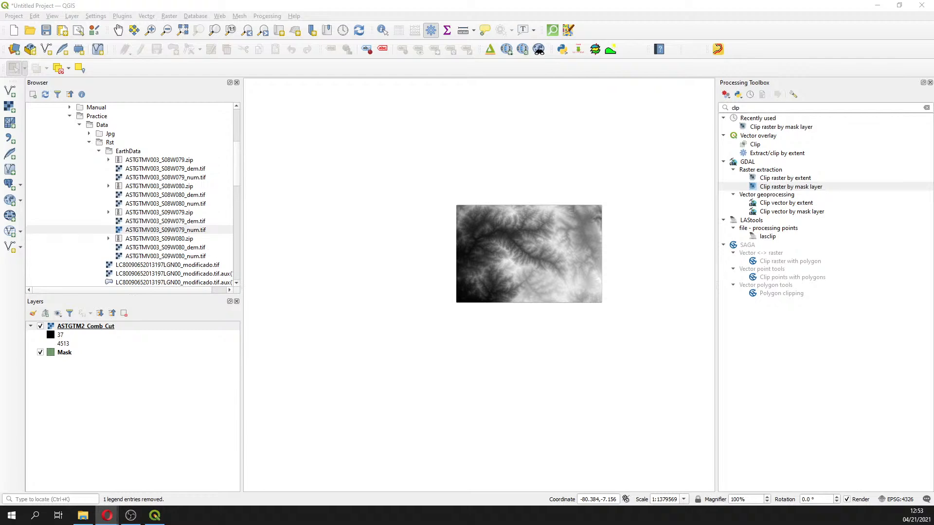
left_click_drag(748, 107, 647, 113)
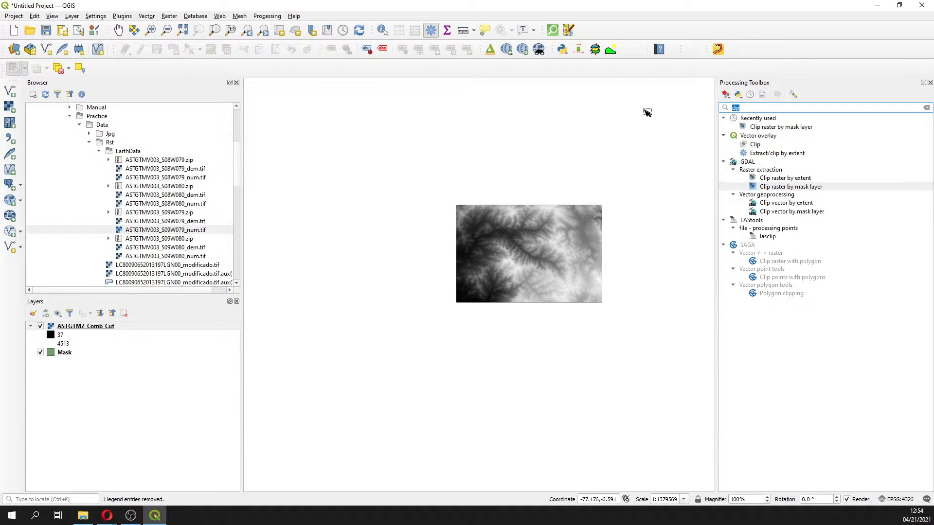
type("wr")
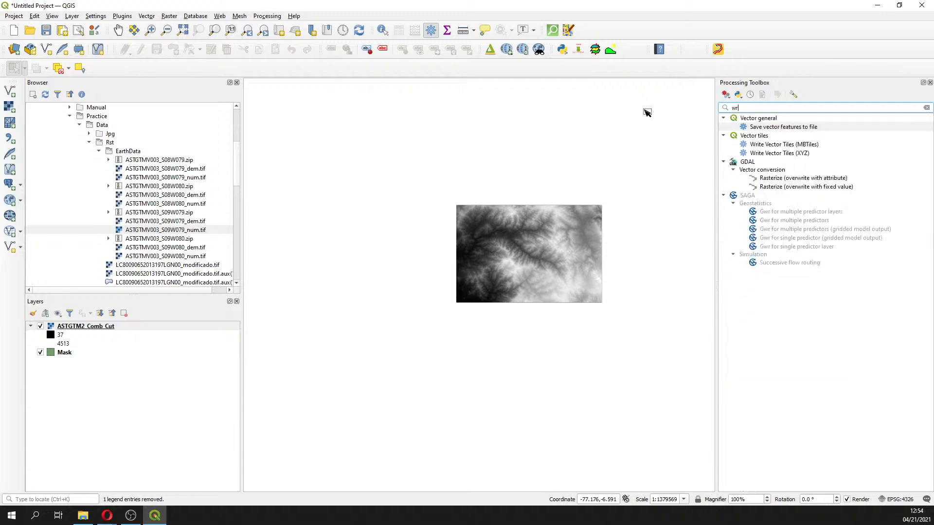
key("BackSpace")
type("r")
key("BackSpace")
key("BackSpace")
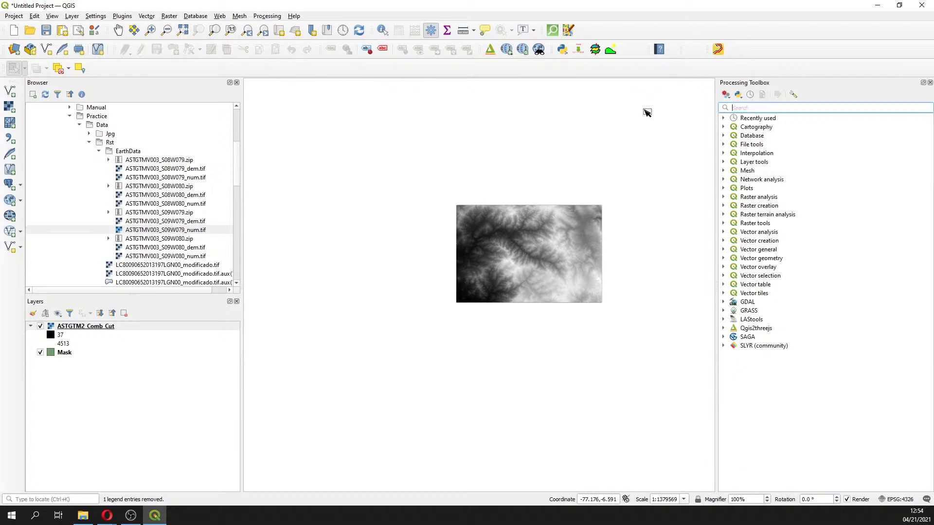
type("wrap")
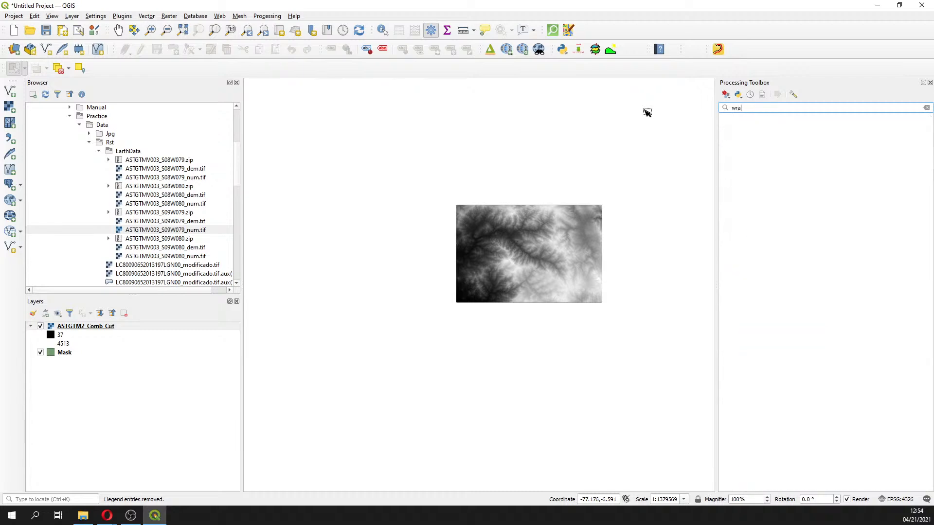
key("BackSpace")
key("BackSpace")
type("art")
key("BackSpace")
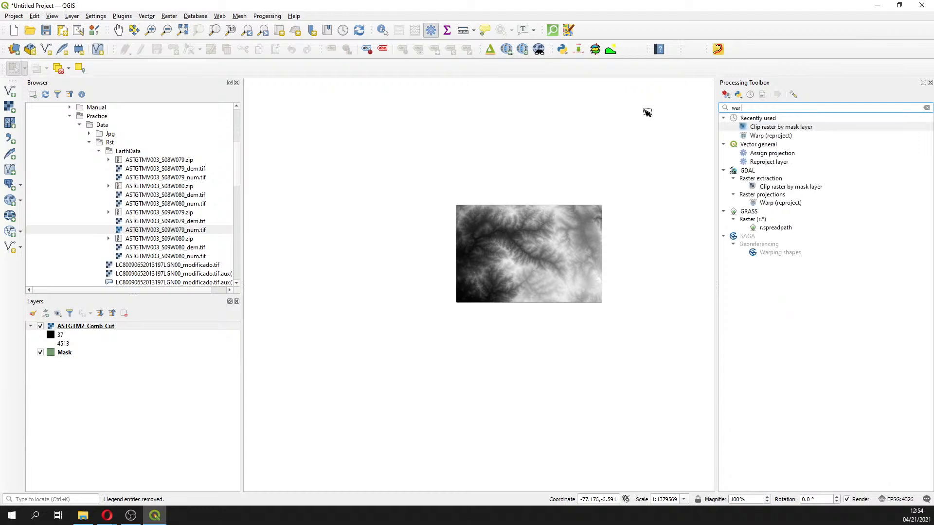
Open the Warp (reproject) tool for ASTGTM2_Comb_Cut and set its target CRS to EPSG:32717 – WGS 84 / UTM zone 17S
left_click(781, 204)
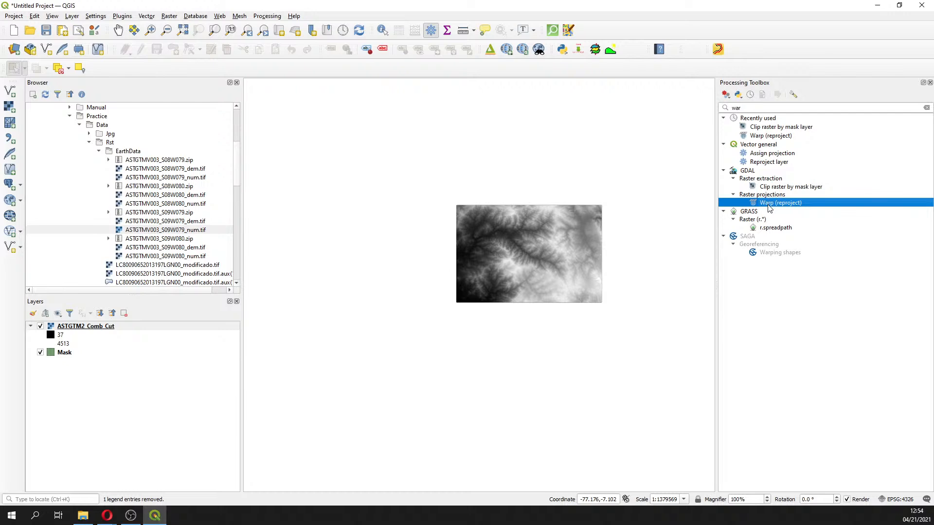
double_click(769, 204)
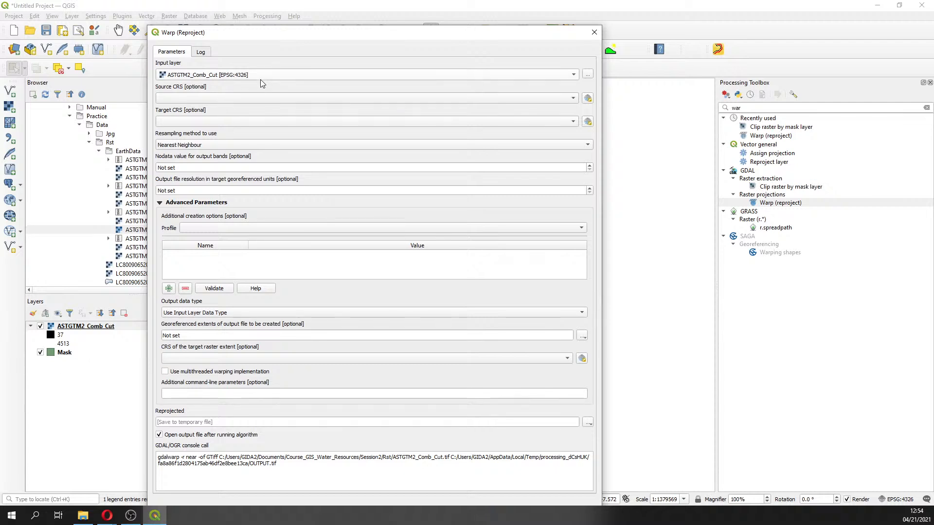
left_click(587, 124)
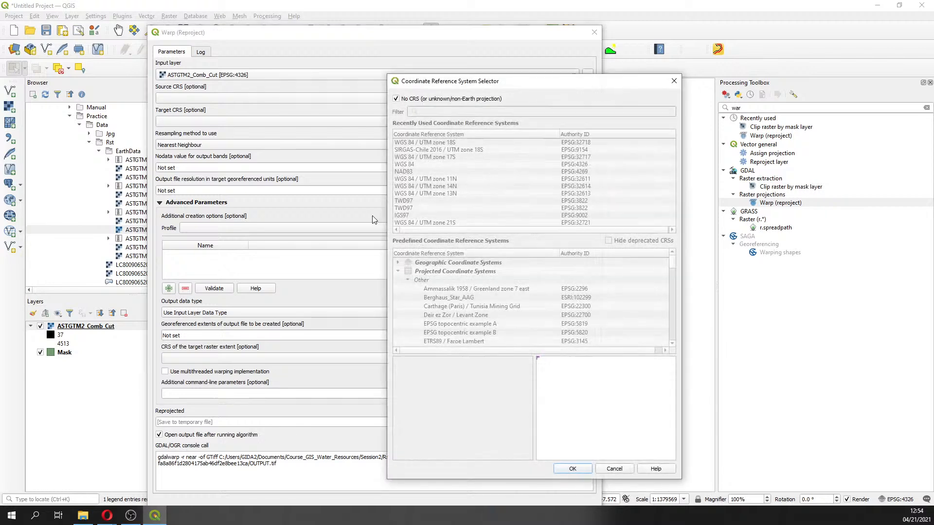
left_click(396, 100)
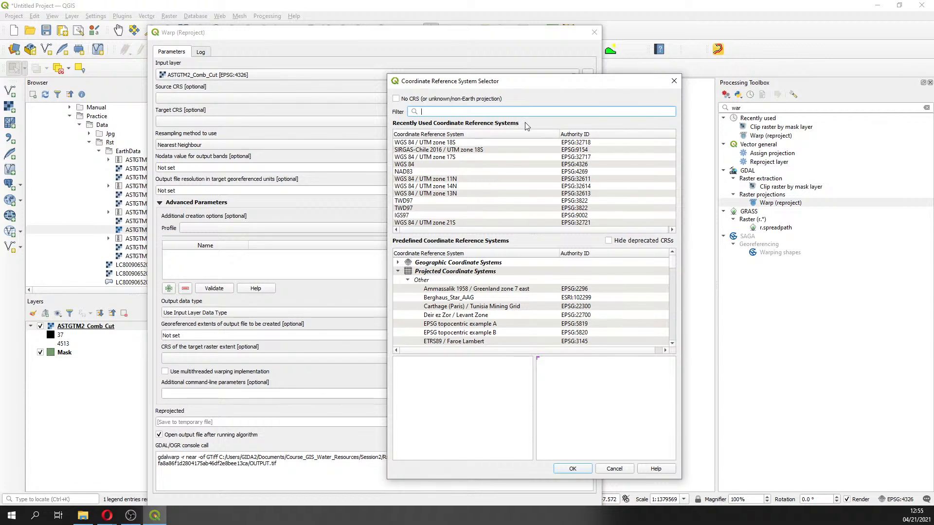
type("32")
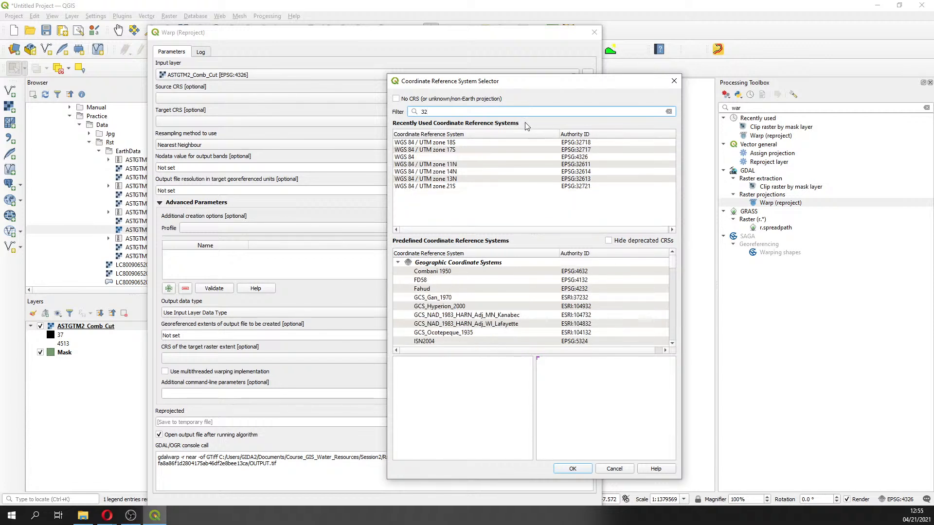
type("717")
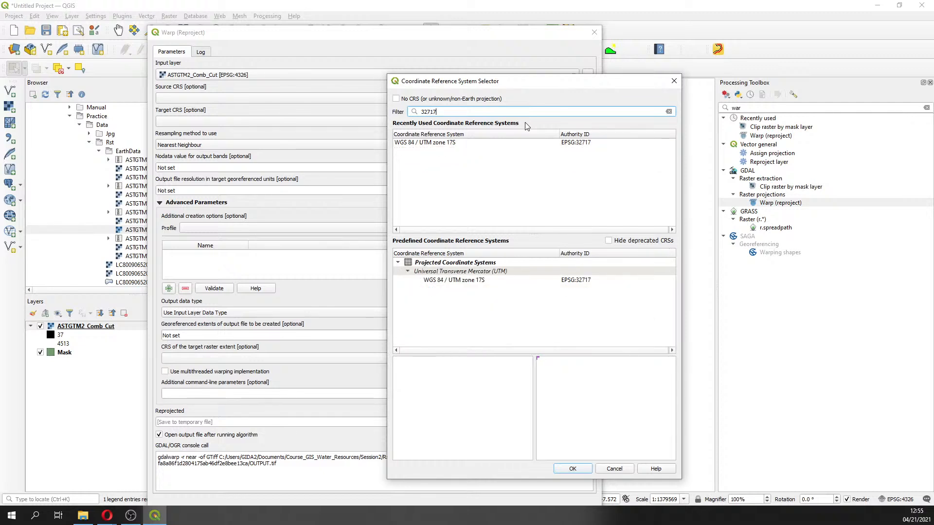
left_click_drag(424, 112, 436, 112)
left_click(430, 113)
left_click(451, 143)
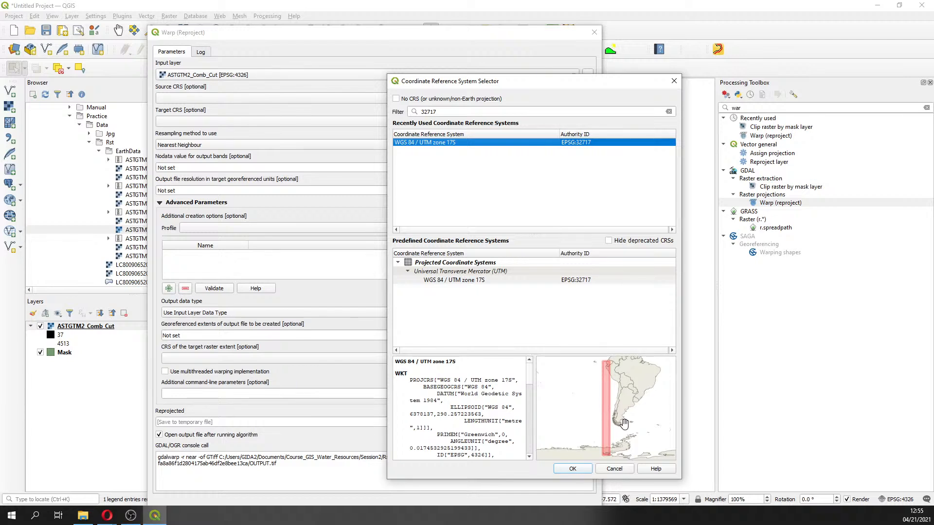
left_click(570, 469)
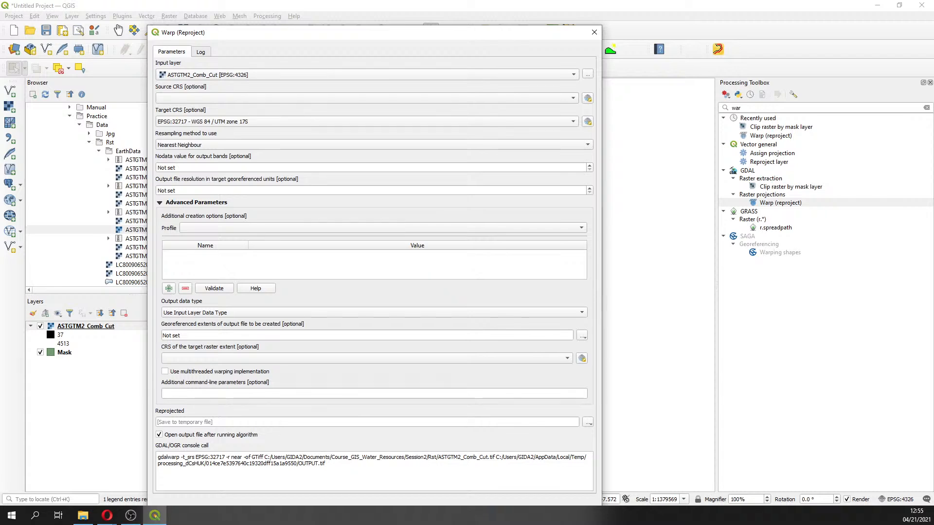
Save the reprojected output as ASTGTM2_Comb_Cut_UTM.tif in the Rst folder and run the warp
key("alt+Tab")
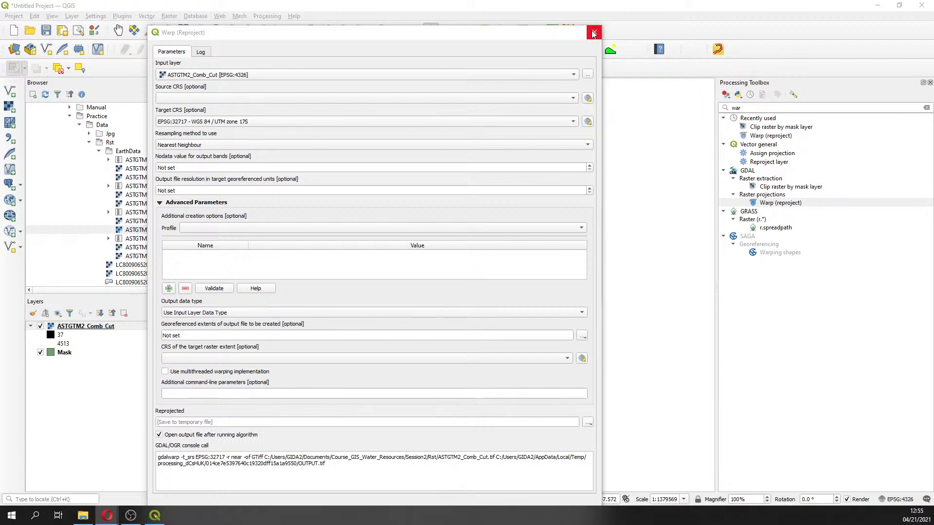
mouse_move(550, 38)
left_mouse_down()
mouse_move(548, 18)
mouse_move(539, 21)
mouse_move(552, 81)
mouse_move(546, 47)
left_mouse_up()
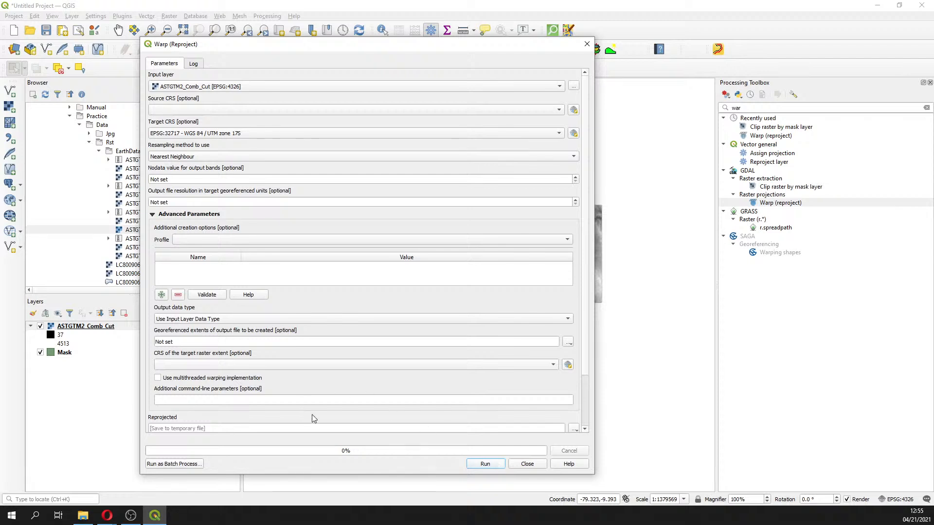
left_click(574, 429)
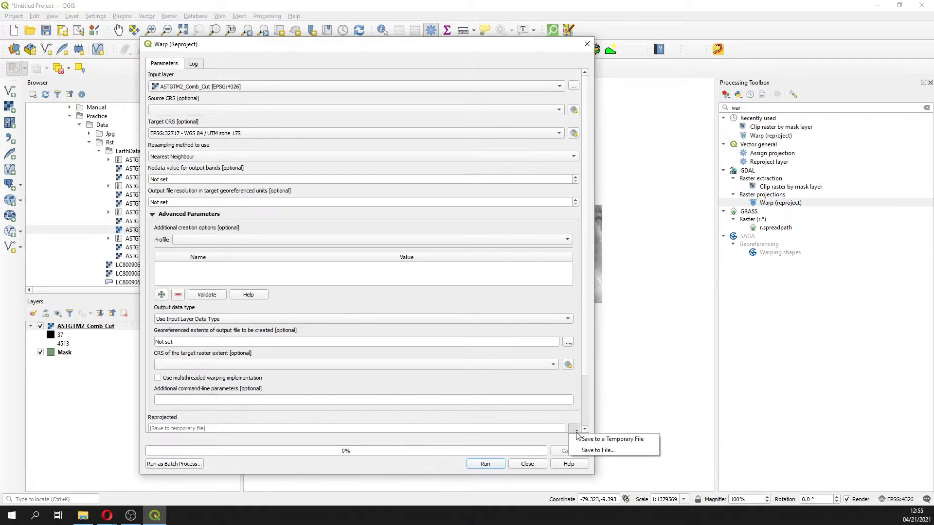
left_click(590, 452)
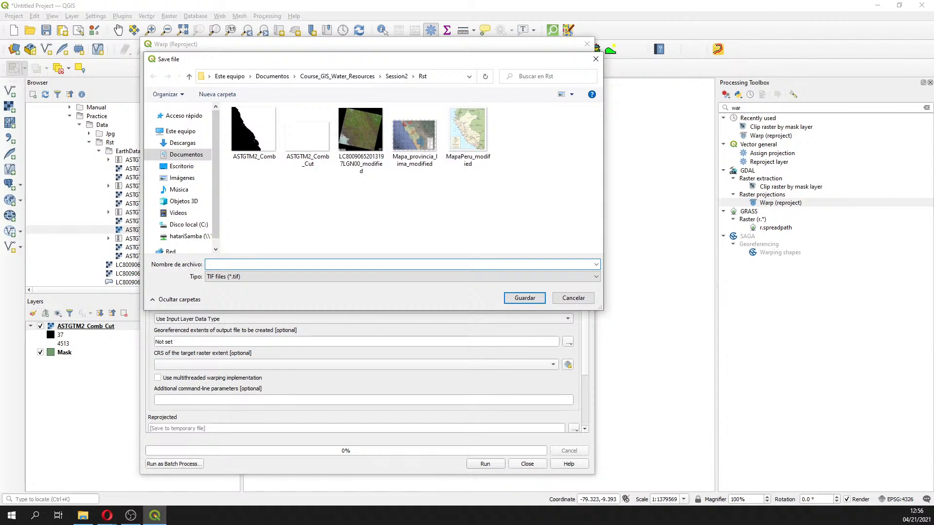
left_click(311, 137)
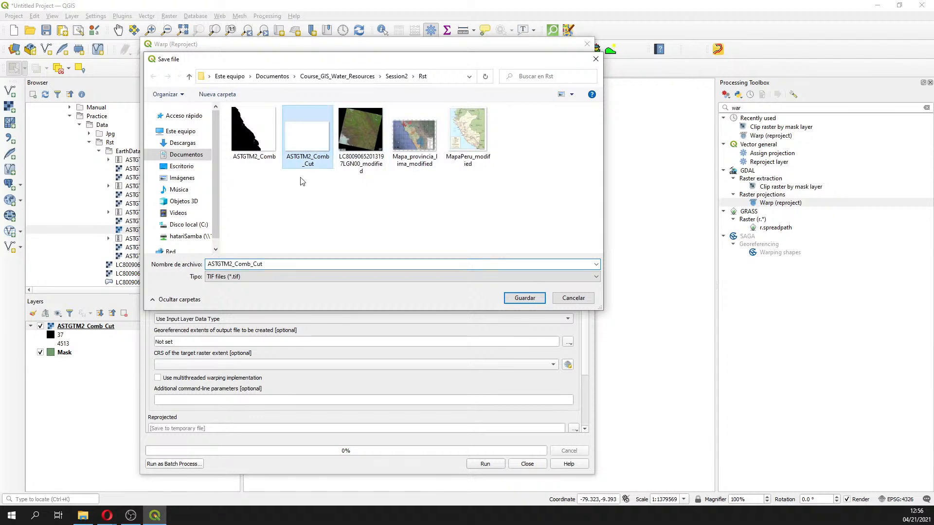
left_click(289, 265)
left_click(288, 265)
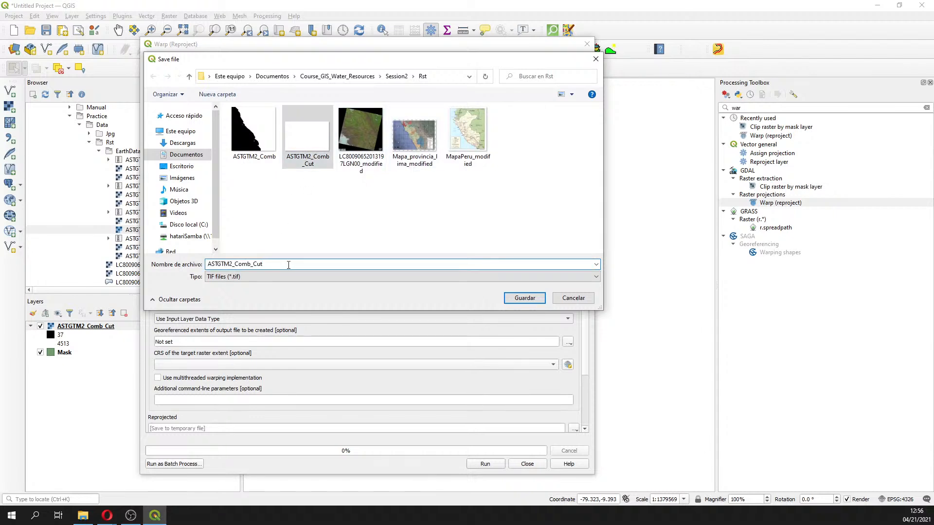
type("_")
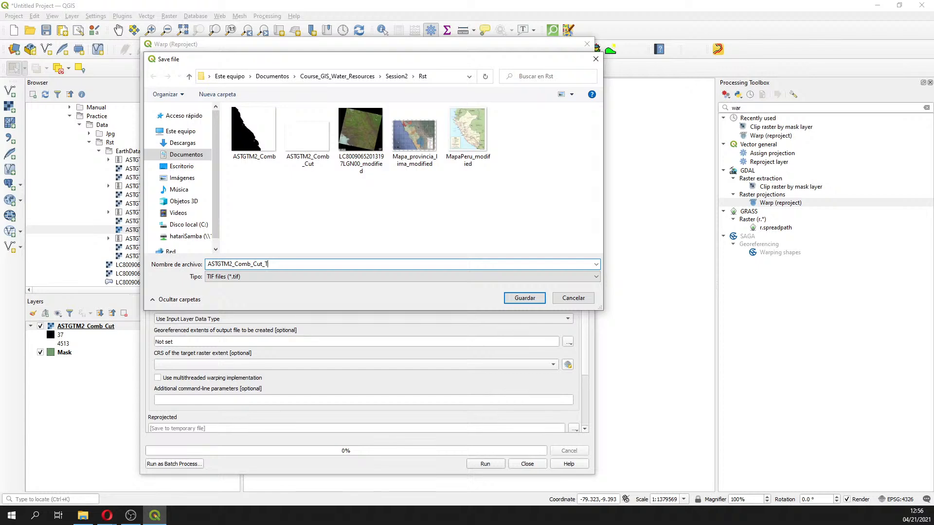
type("UTM")
key("Return")
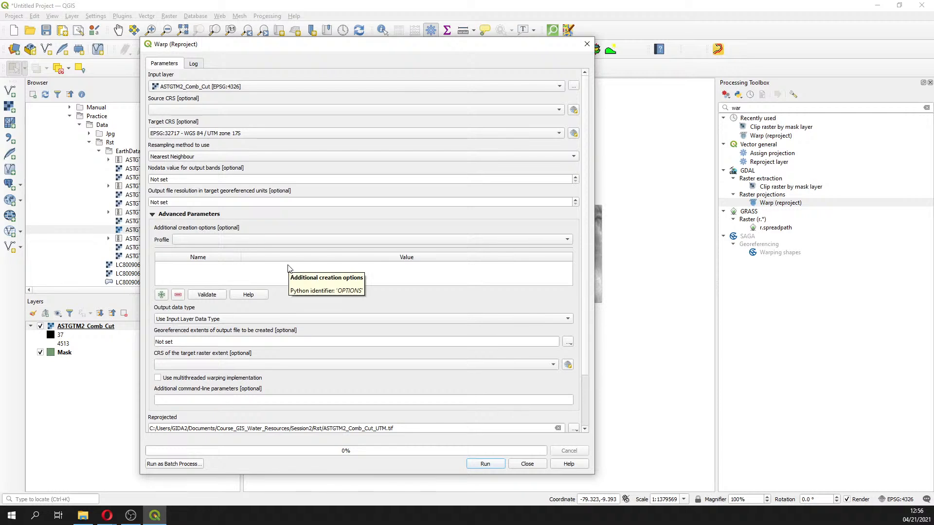
left_click(486, 465)
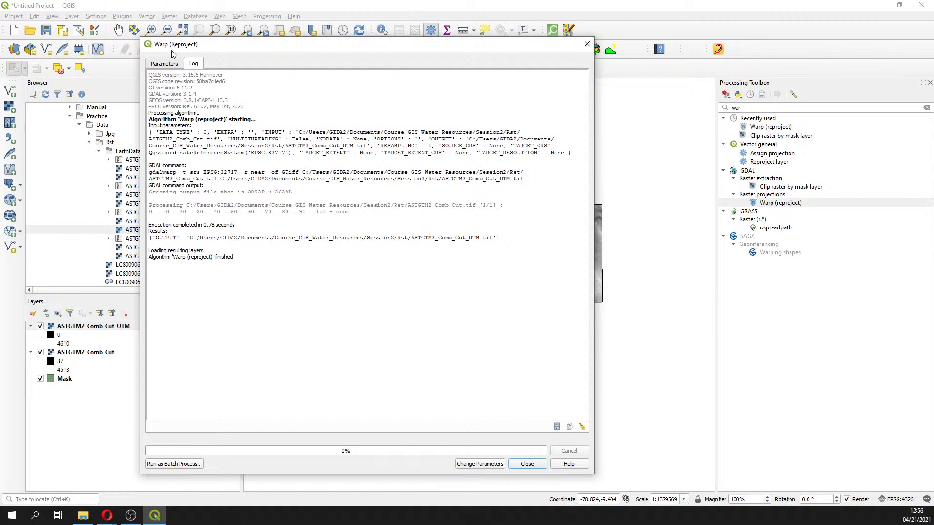
Compare the reprojected raster with the clipped one by toggling ASTGTM2_Comb_Cut_UTM's visibility, then hide the ASTGTM2_Comb_Cut layer
left_click(167, 64)
left_click_drag(345, 44, 848, 67)
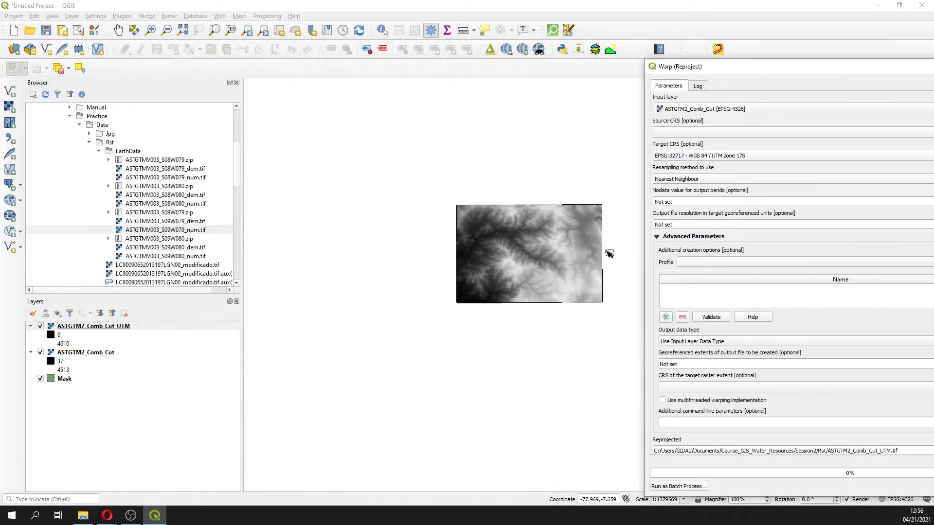
left_click(118, 31)
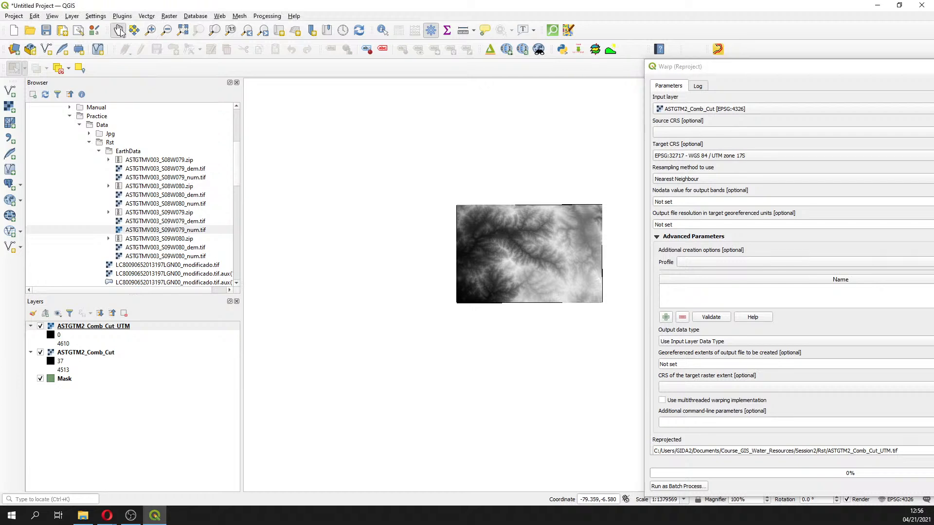
left_click_drag(490, 237, 405, 243)
scroll(414, 277, "up", 1)
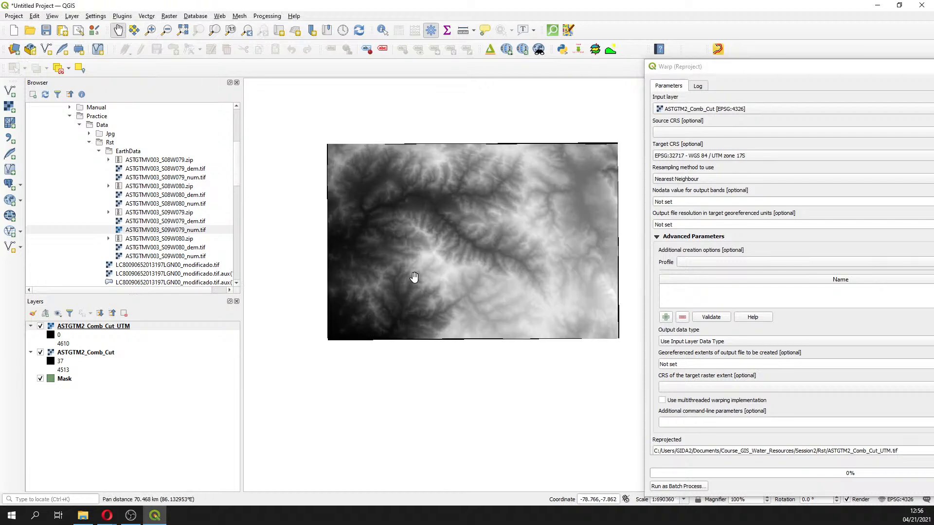
left_click(41, 326)
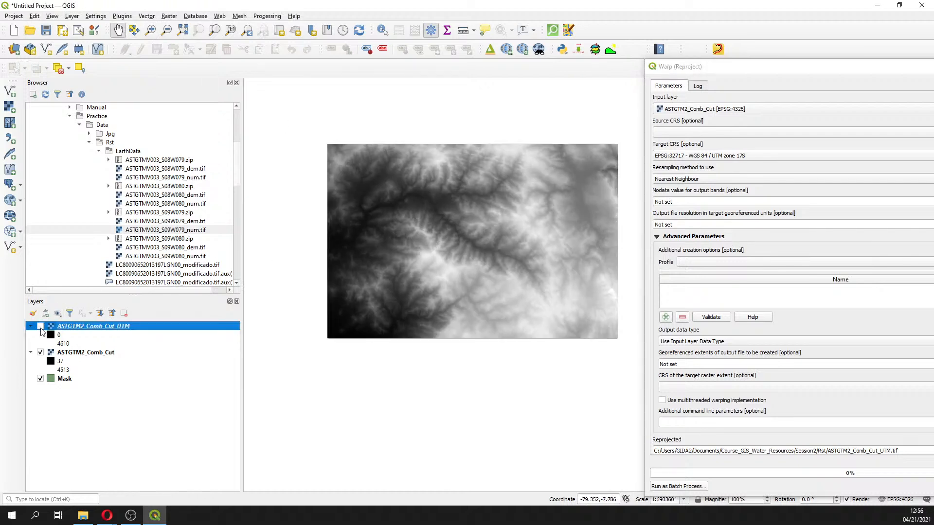
left_click(41, 326)
left_click(41, 326)
left_click(41, 326)
left_click(40, 327)
left_click(41, 326)
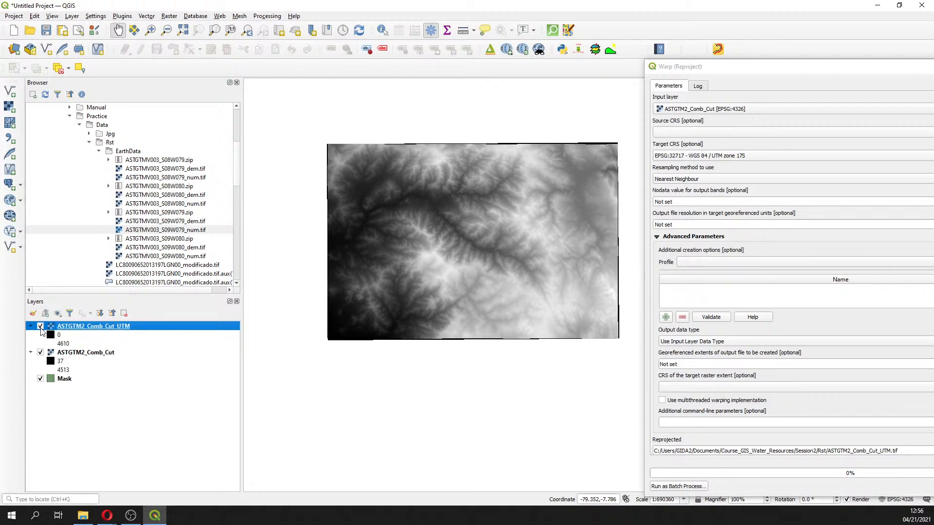
left_click(41, 352)
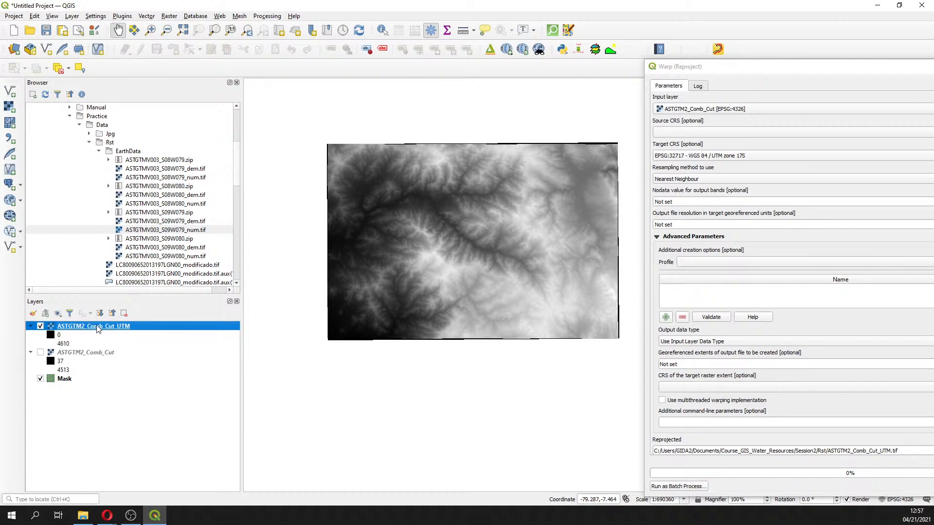
Style ASTGTM2_Comb_Cut_UTM with Singleband pseudocolor rendering and classify it using the default color ramp
right_click(97, 326)
left_click(124, 492)
left_click(214, 110)
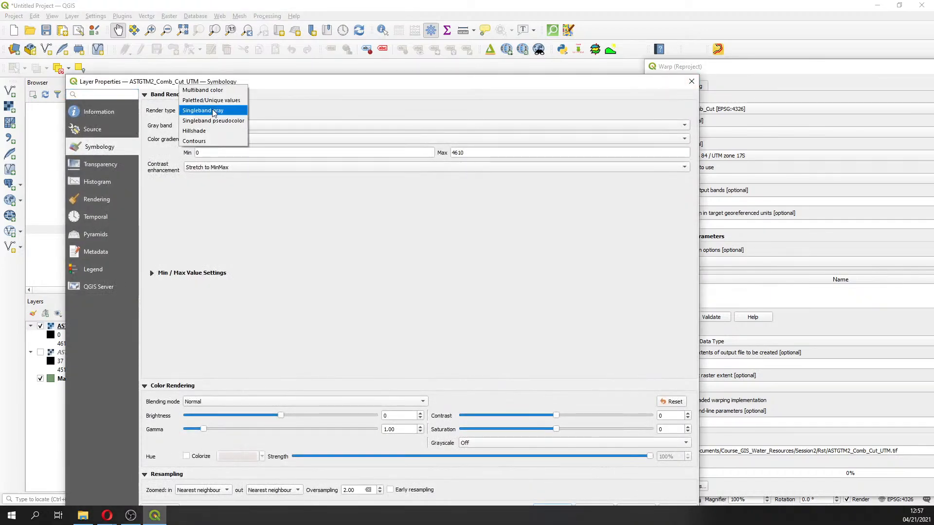
left_click(215, 120)
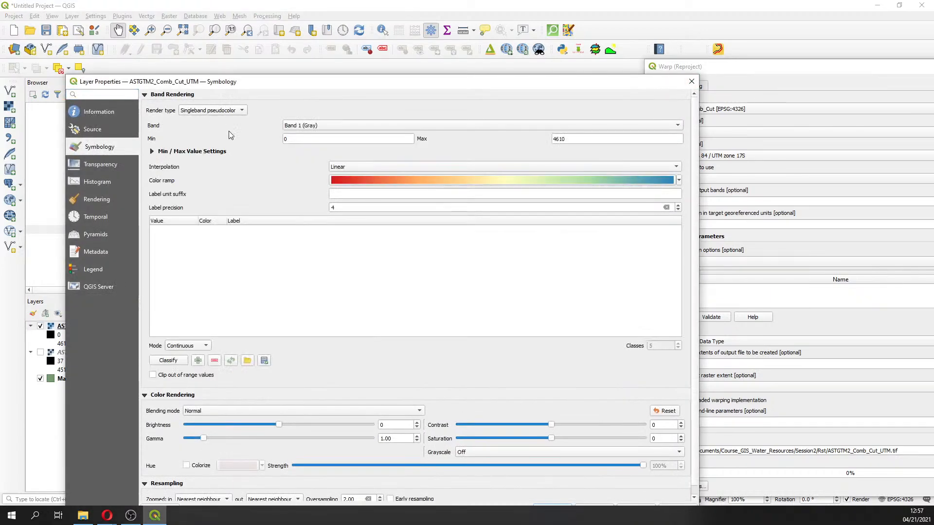
left_click(184, 364)
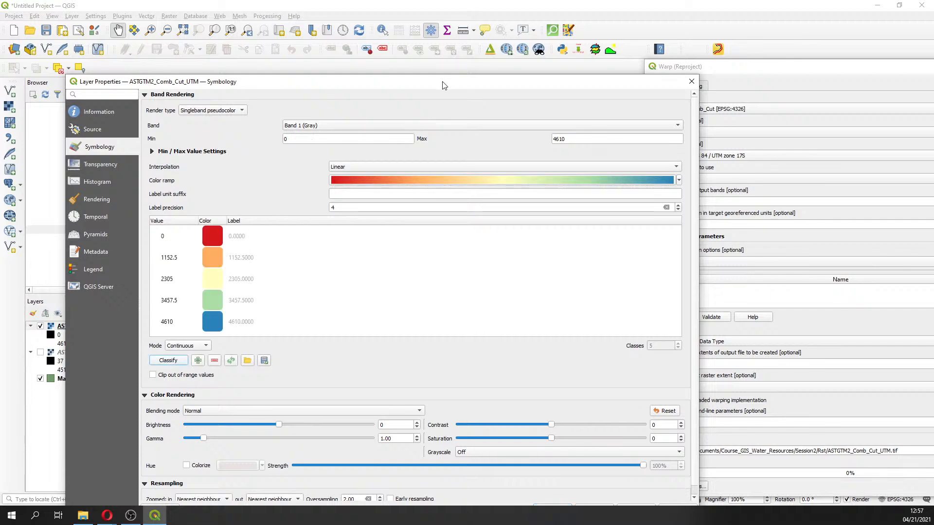
left_click_drag(442, 83, 423, 28)
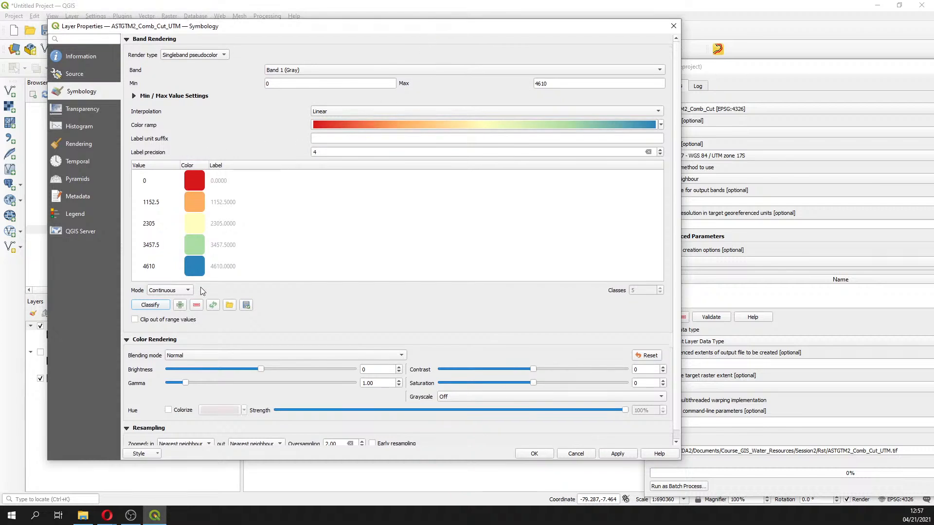
left_click(146, 97)
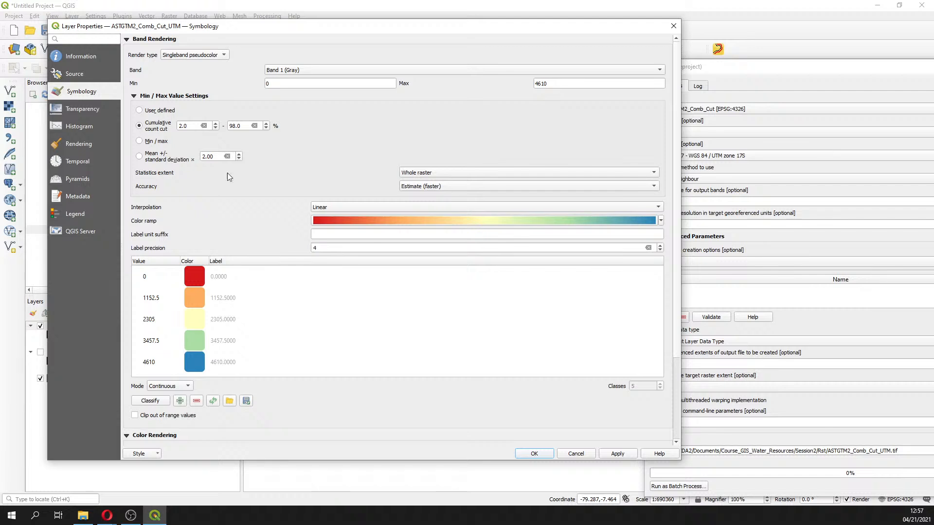
left_click(617, 454)
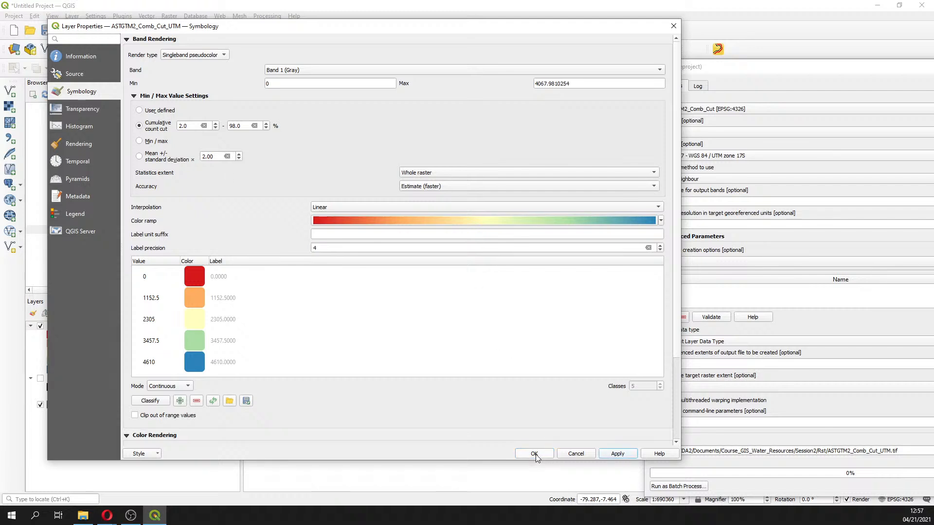
left_click(535, 454)
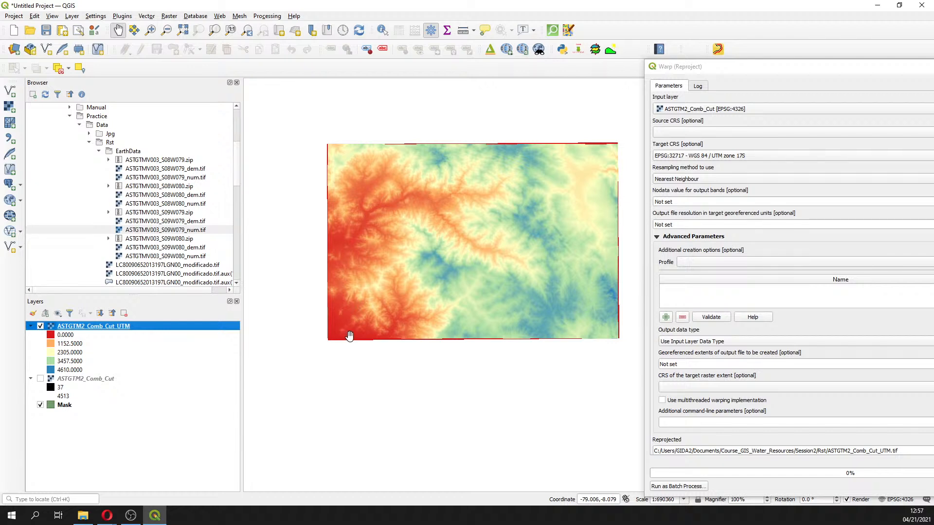
Reclassify ASTGTM2_Comb_Cut_UTM's pseudocolor symbology with a minimum of 10 and Quantile mode
right_click(66, 328)
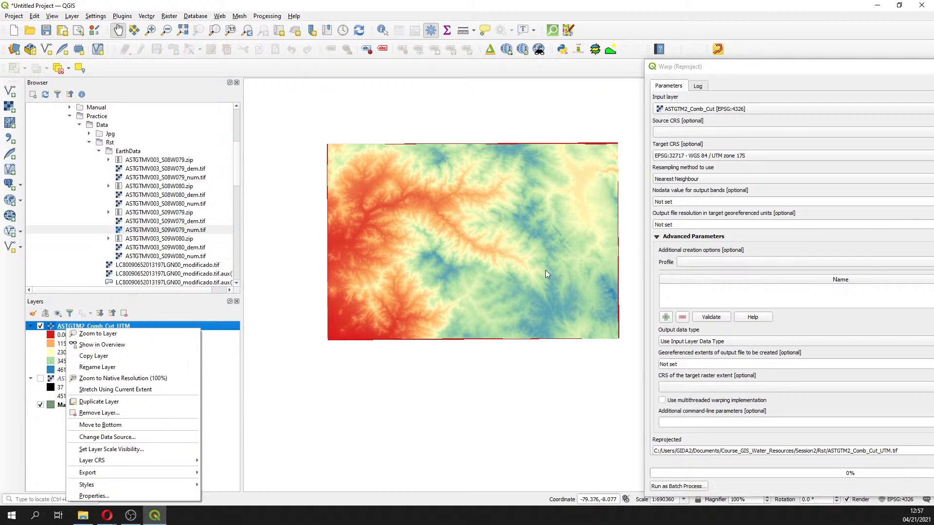
left_click(98, 499)
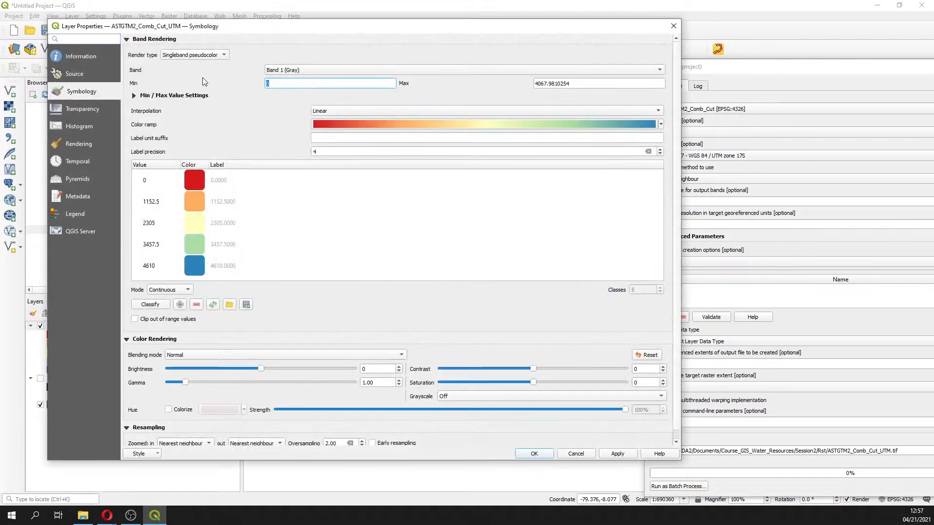
left_click(177, 291)
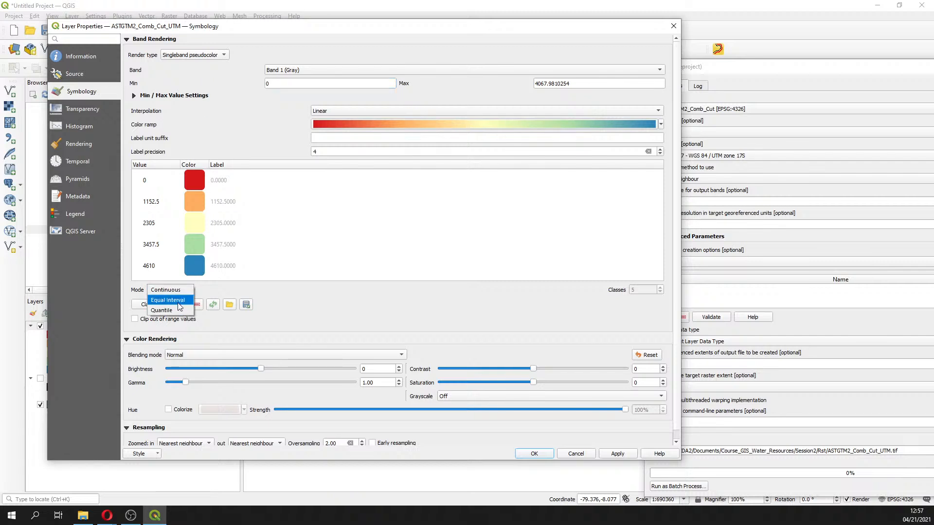
left_click(281, 84)
left_click_drag(279, 83, 258, 87)
type("10")
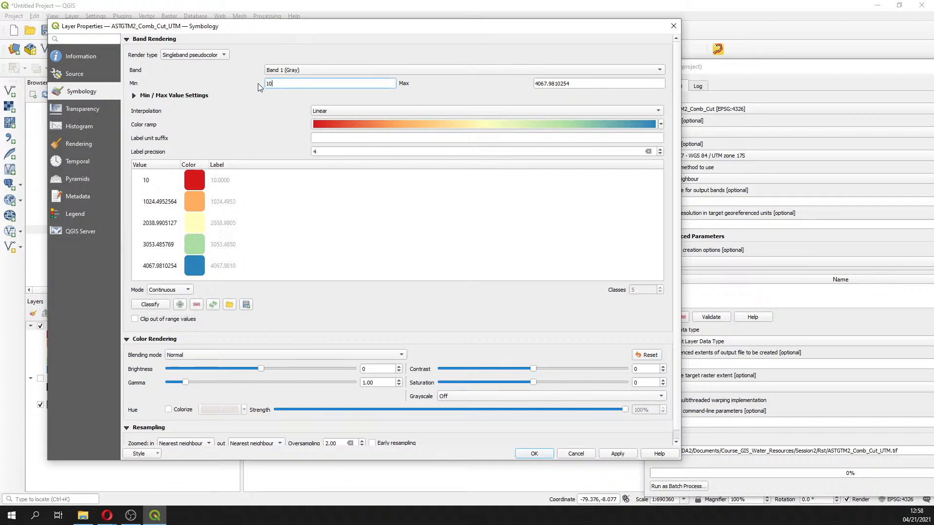
left_click(152, 305)
left_click(164, 291)
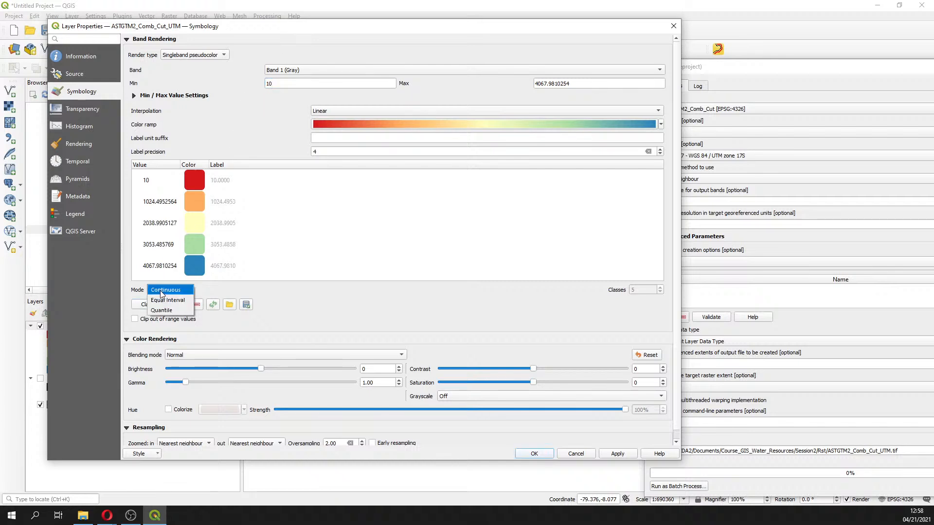
left_click(160, 311)
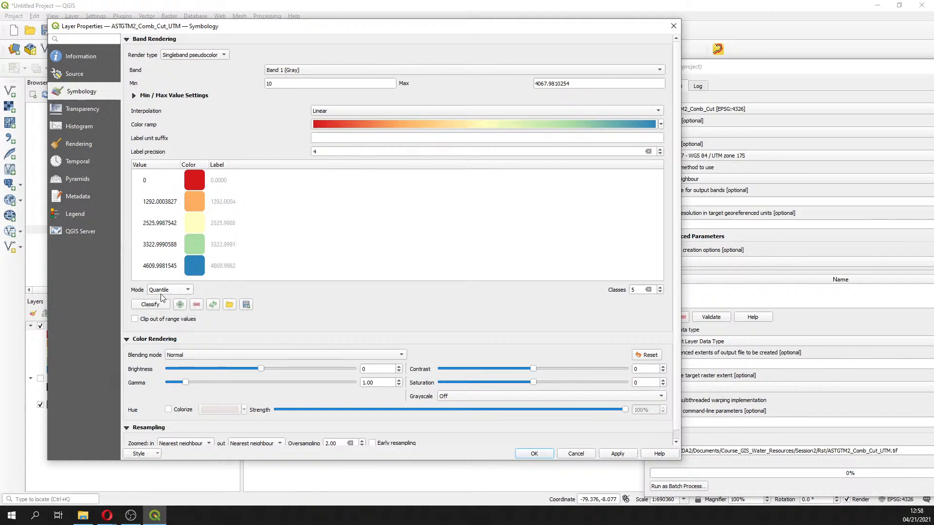
left_click(538, 455)
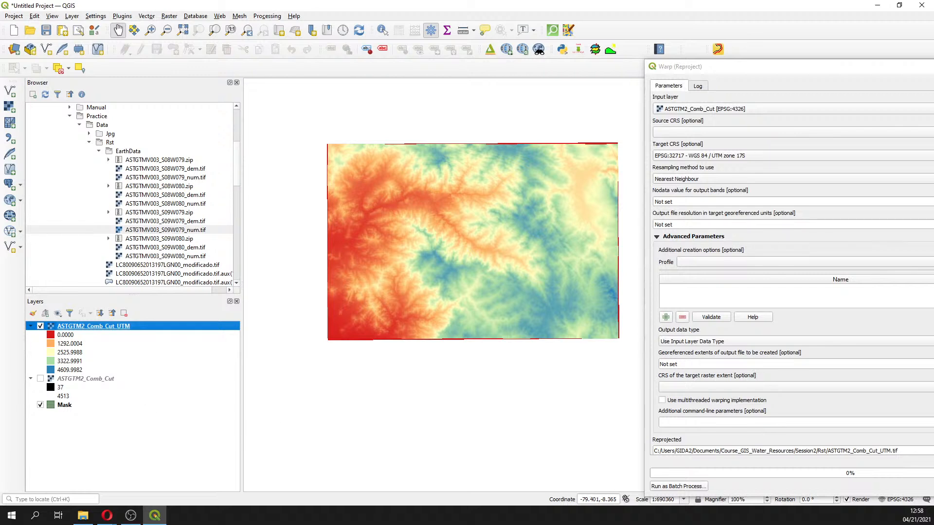
Save the project as Rasters in the Qgis folder
key("alt+Tab")
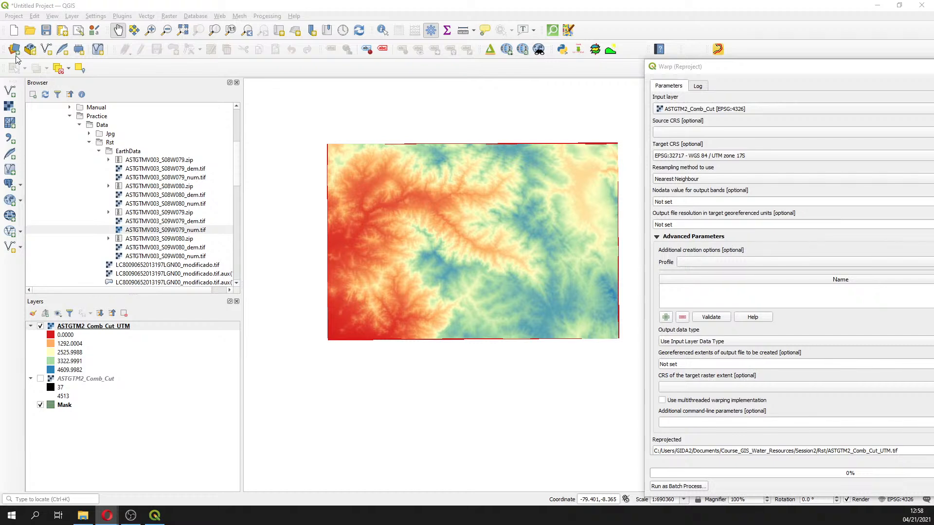
left_click(45, 30)
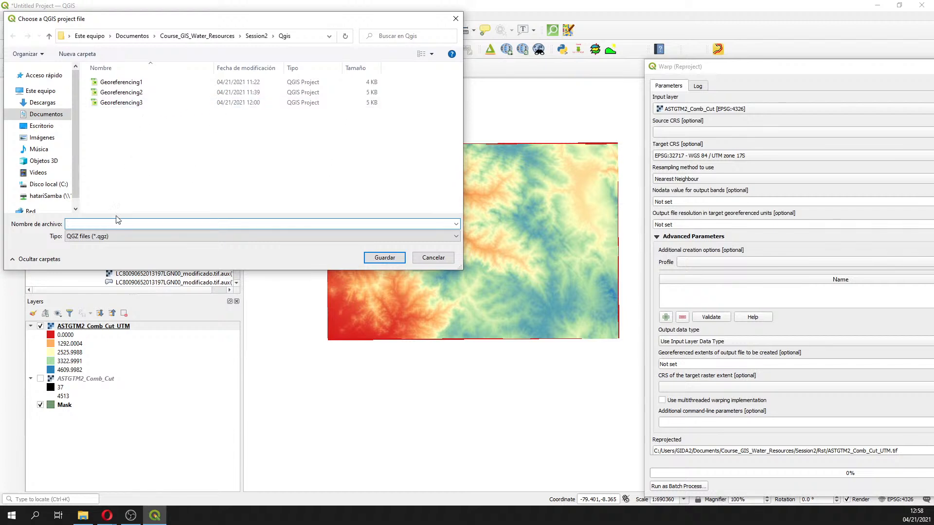
type("Rasters")
key("Return")
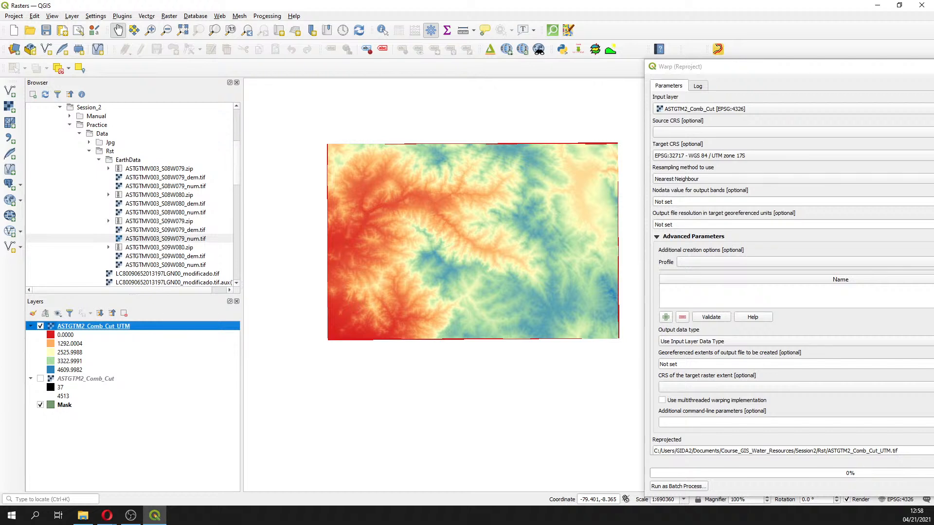
key("alt+Tab")
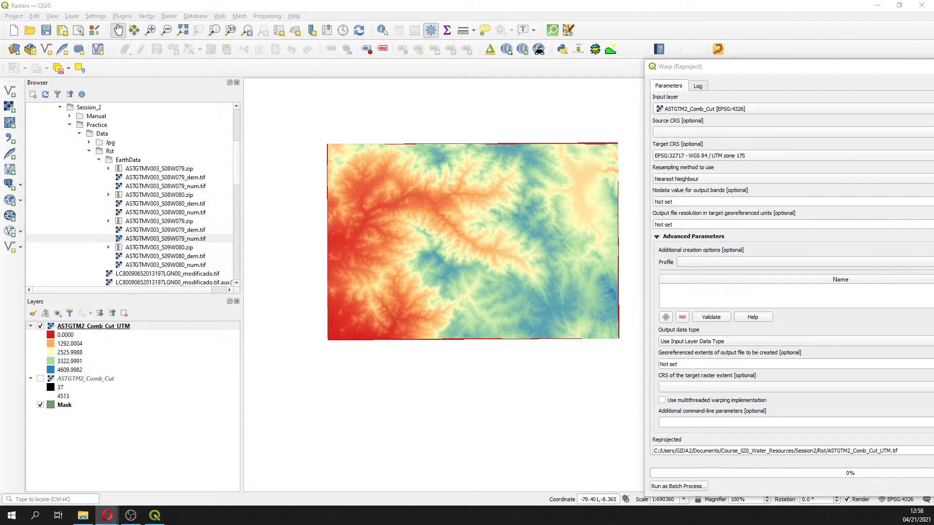
left_click_drag(933, 29, 513, 18)
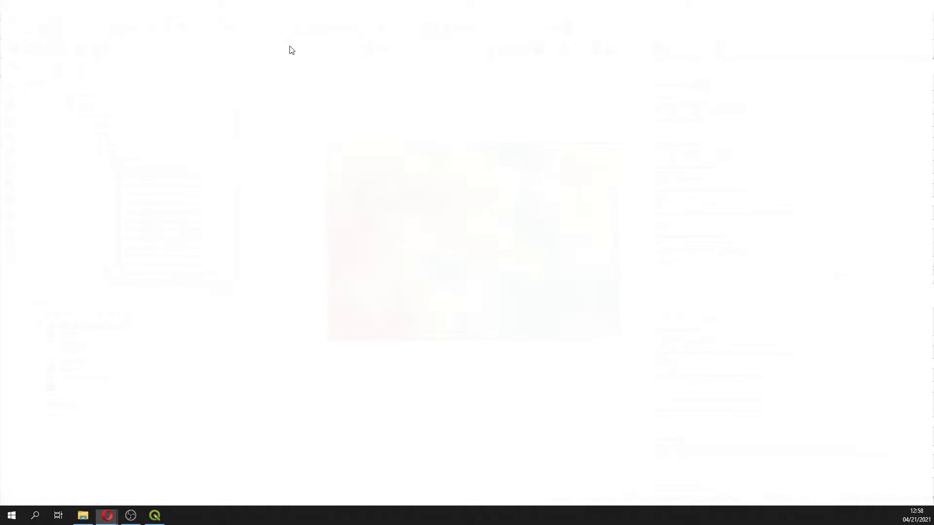
scroll(538, 103, "down", 3)
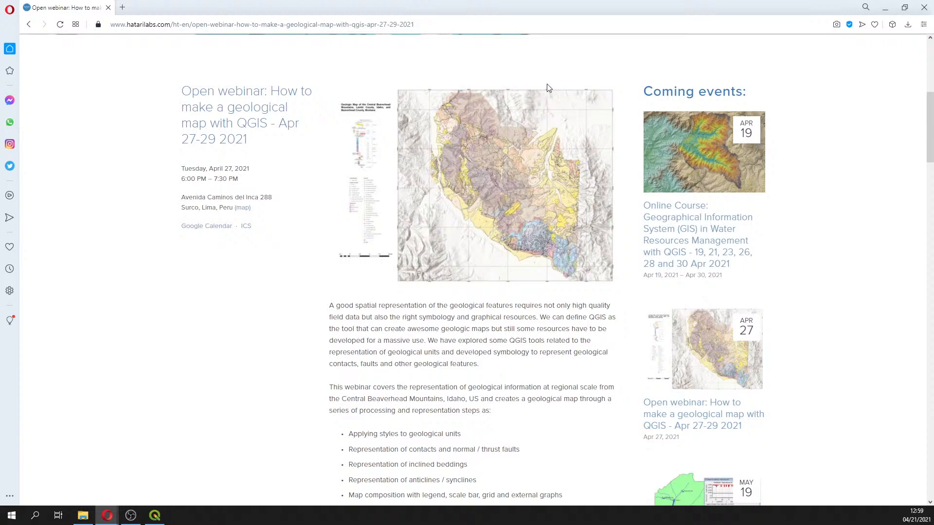
scroll(549, 88, "down", 1)
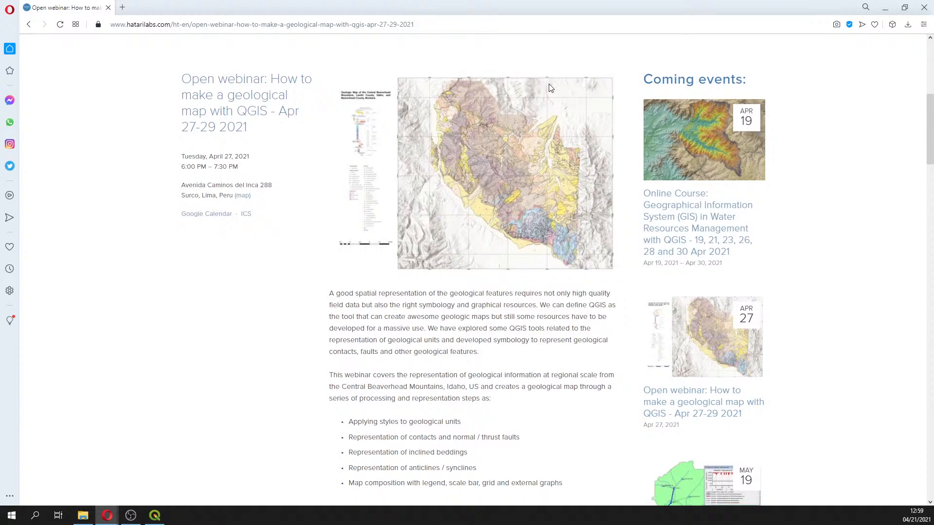
scroll(548, 83, "up", 1)
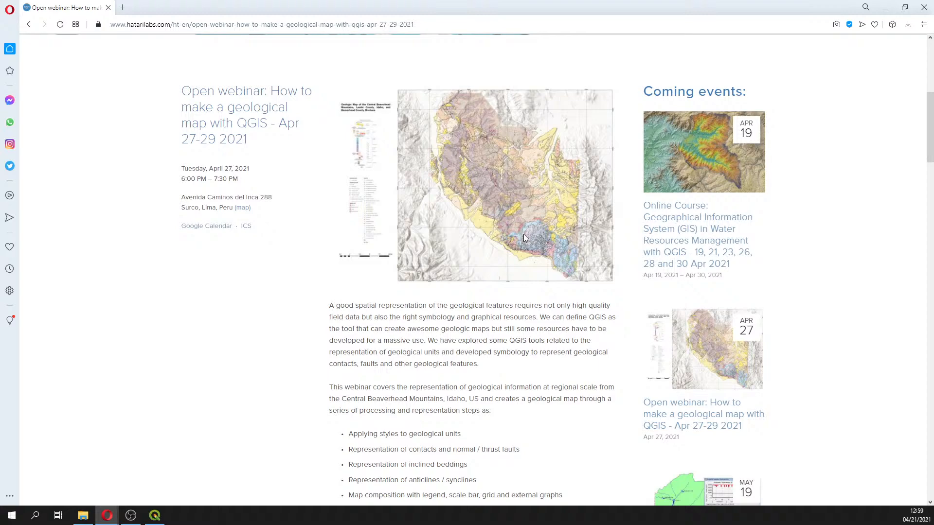
scroll(523, 234, "down", 13)
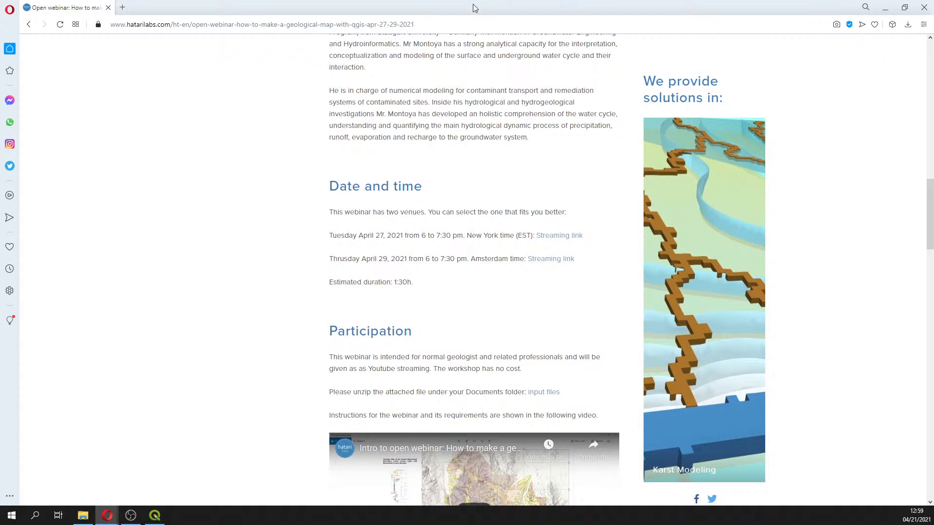
left_click(474, 22)
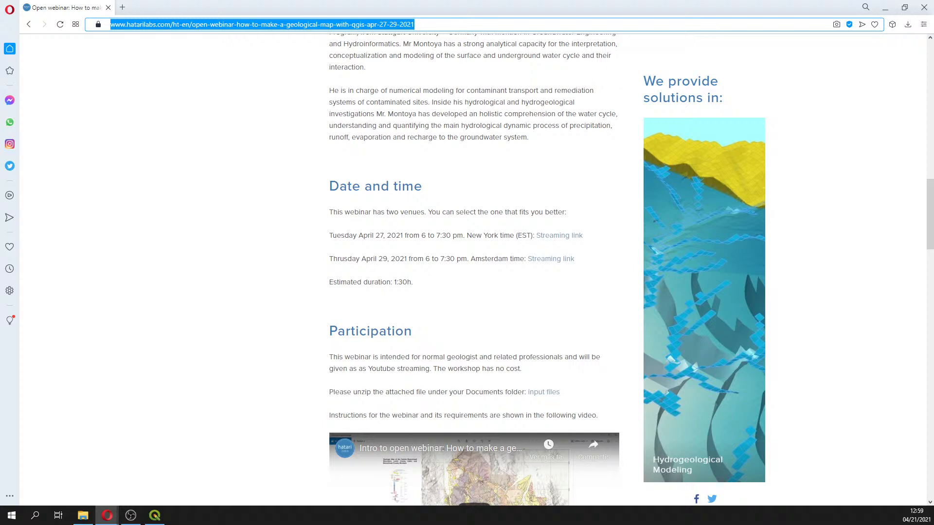
key("Escape")
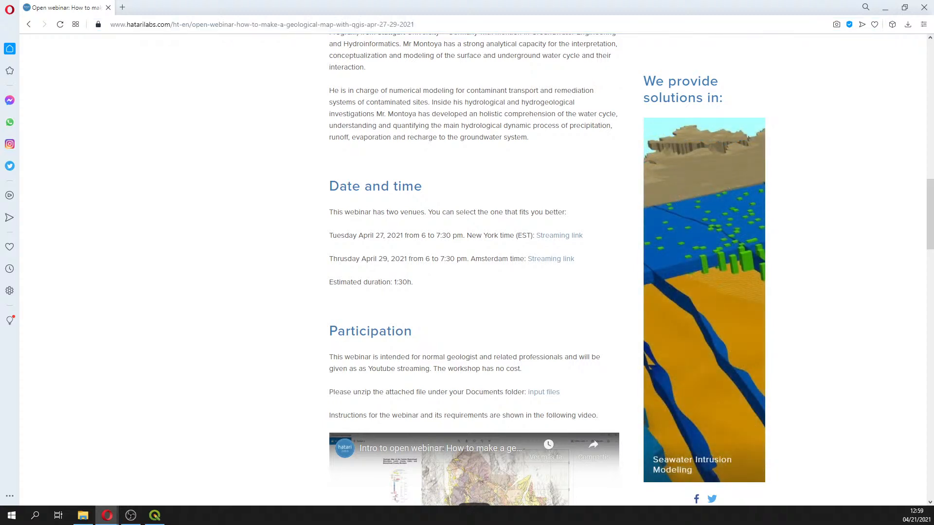
left_click(885, 7)
right_click(94, 325)
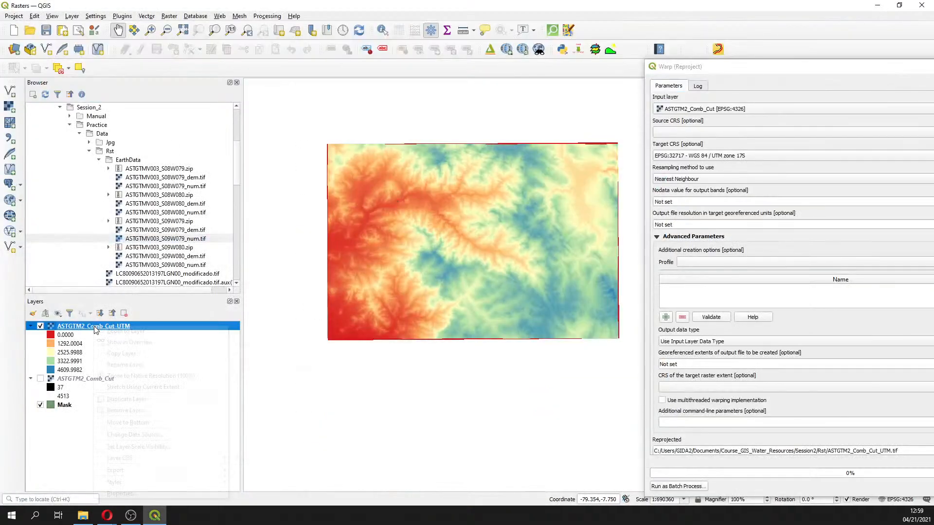
left_click(146, 497)
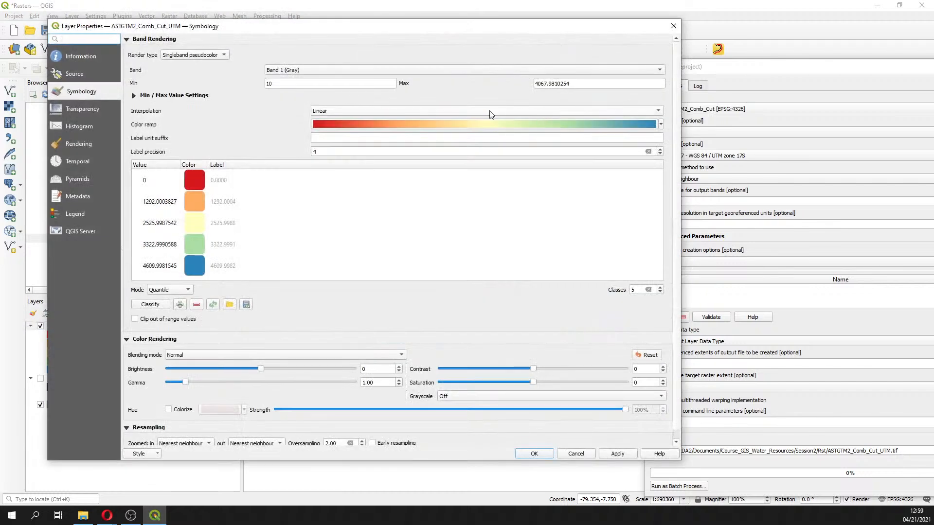
double_click(307, 81)
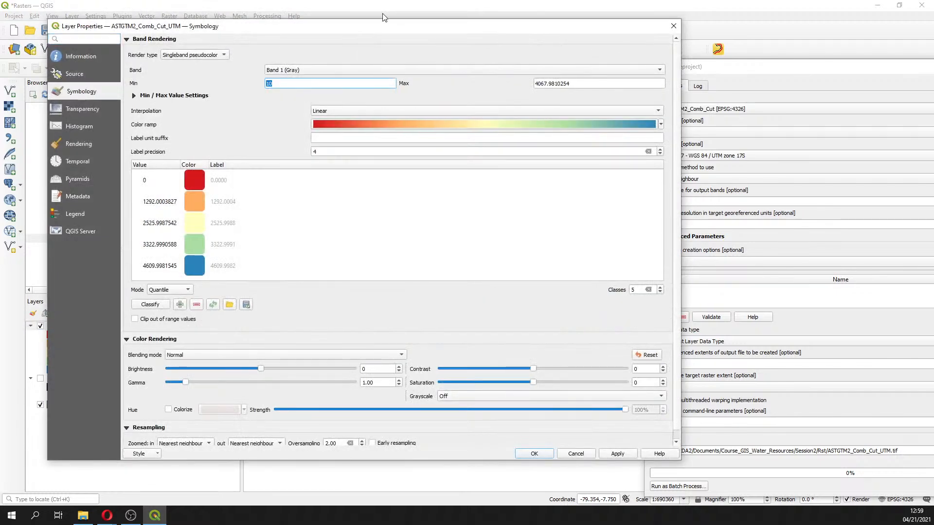
left_click(674, 26)
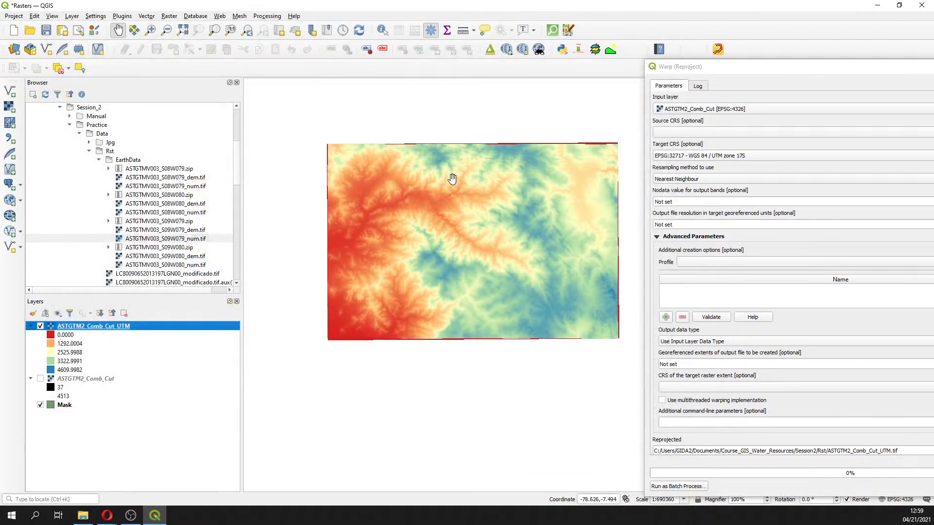
Identify the pixel value of the red strip along the reprojected raster's upper edge
left_click_drag(563, 161, 436, 230)
scroll(436, 230, "up", 2)
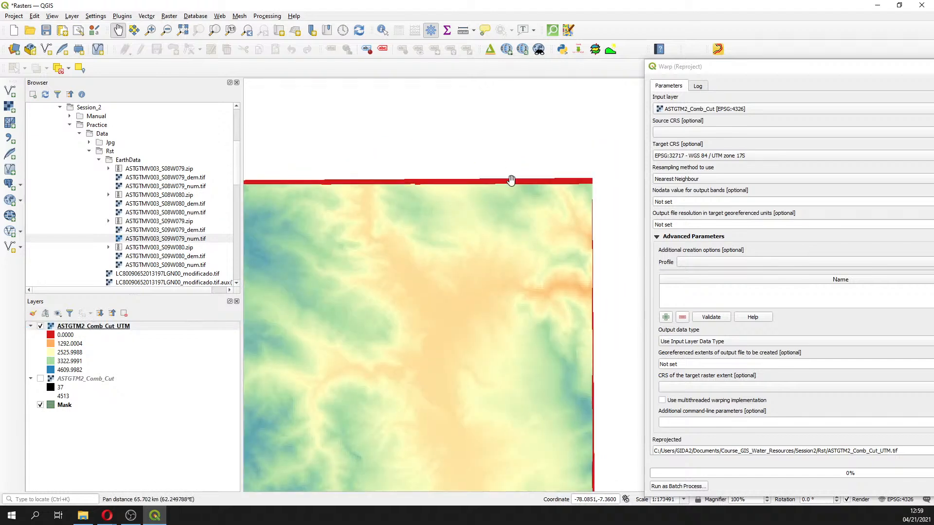
scroll(409, 185, "up", 2)
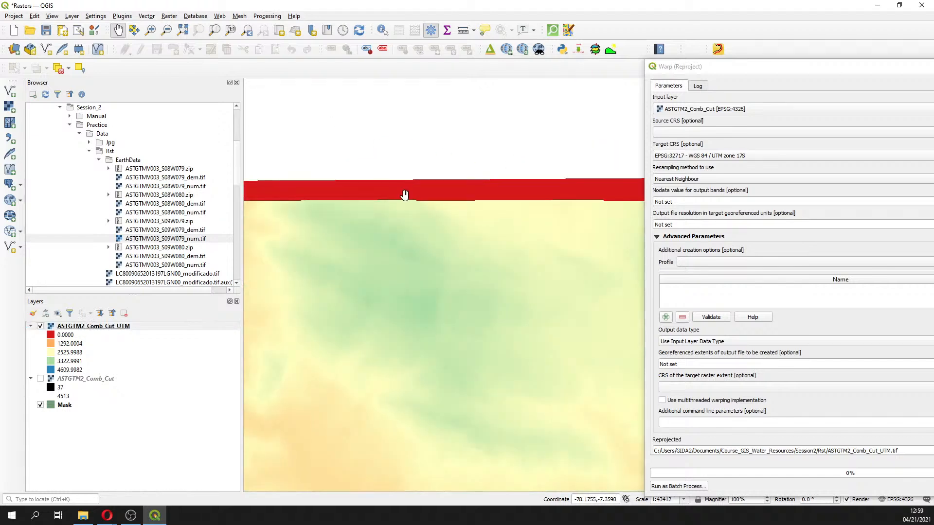
left_click(382, 30)
left_click_drag(851, 68, 411, 86)
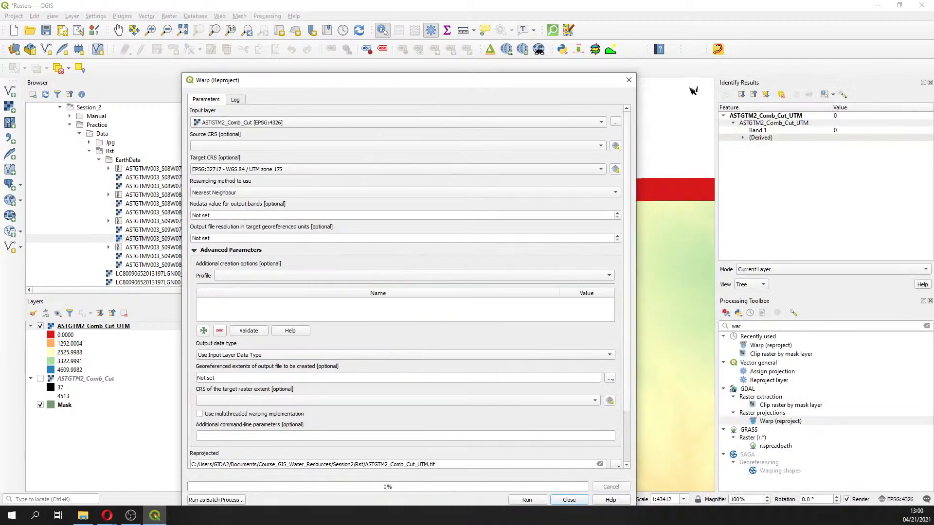
left_click(628, 81)
left_click(539, 189)
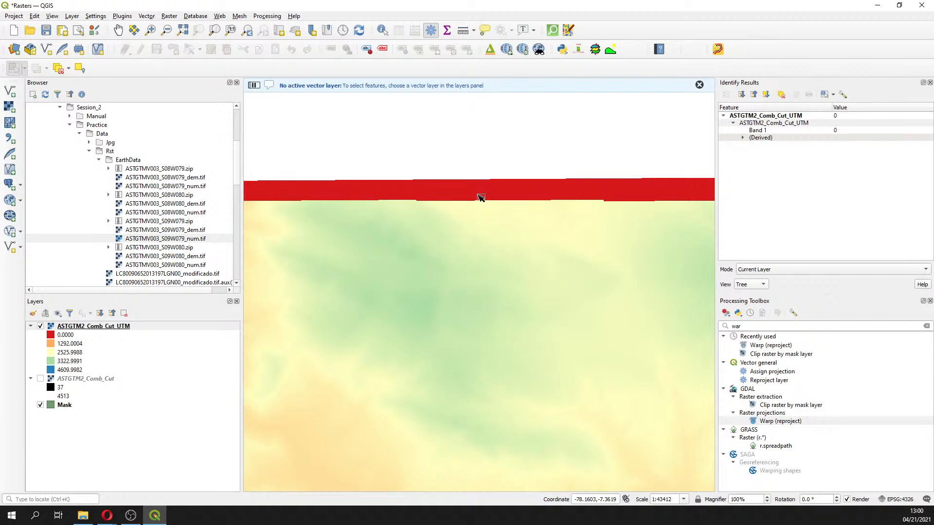
scroll(488, 196, "down", 6)
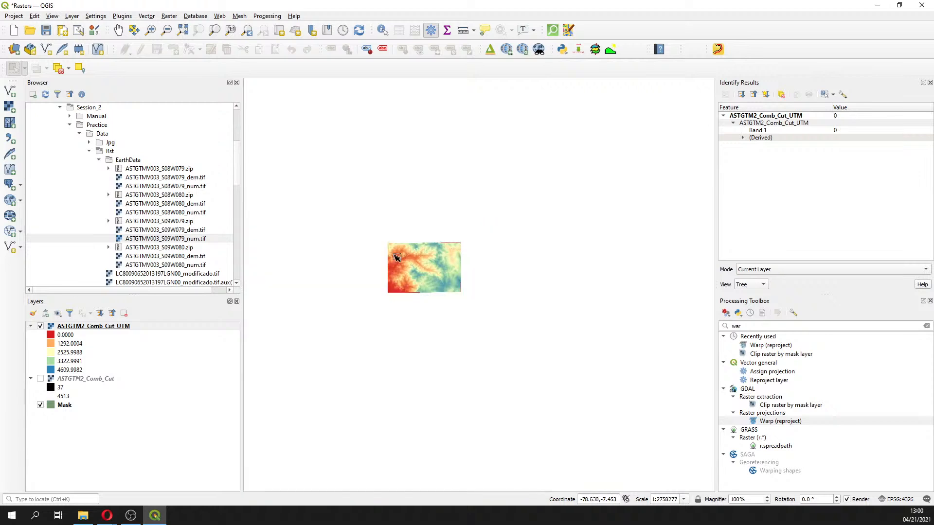
Open ASTGTM2_Comb_Cut_UTM's symbology properties, choose Min/max value settings and switch the classification mode to Continuous
right_click(88, 328)
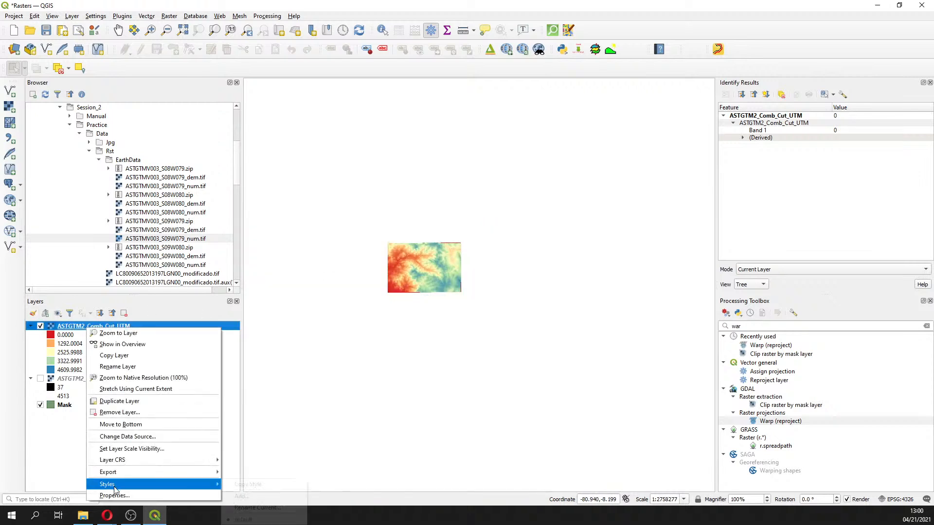
left_click(117, 494)
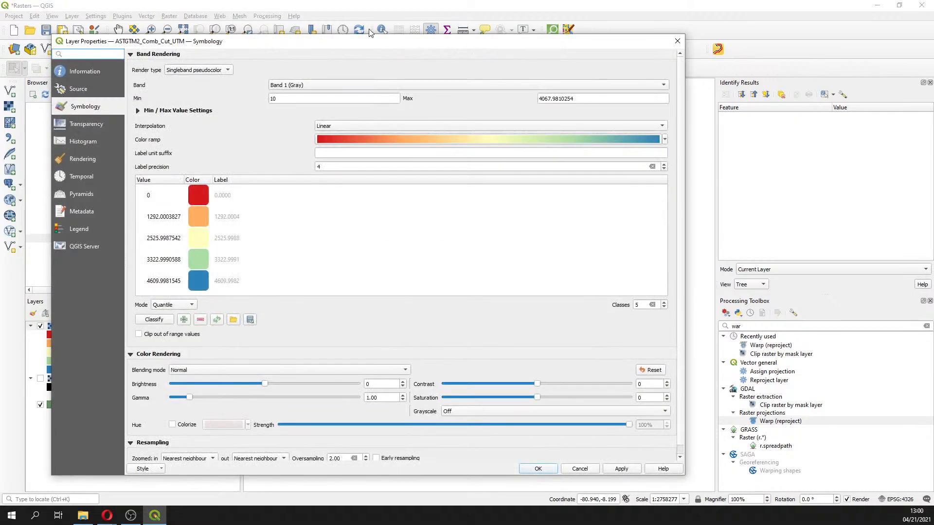
left_click(202, 111)
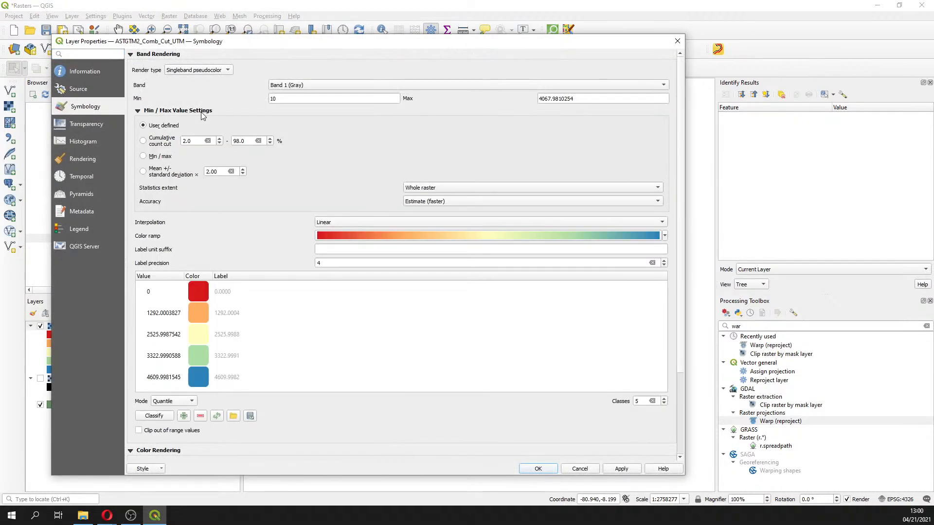
left_click(159, 156)
double_click(263, 97)
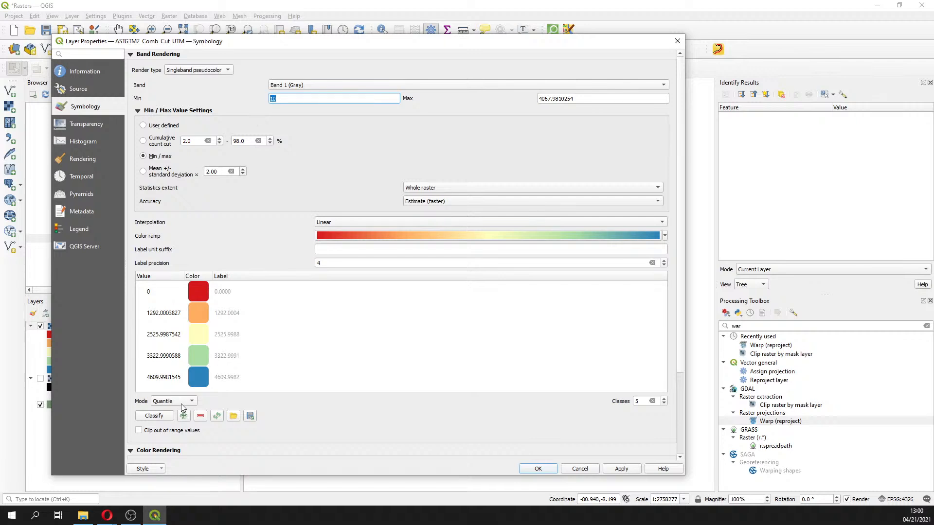
left_click(162, 417)
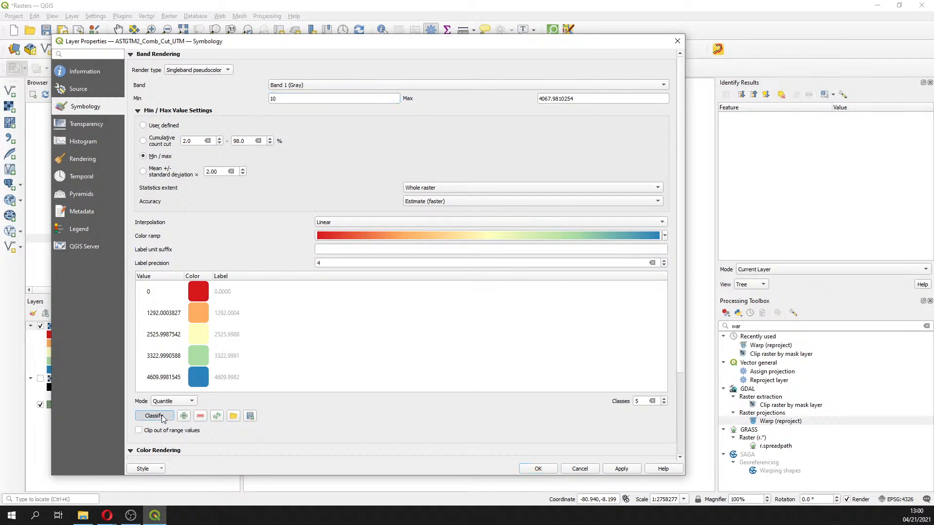
left_click(171, 401)
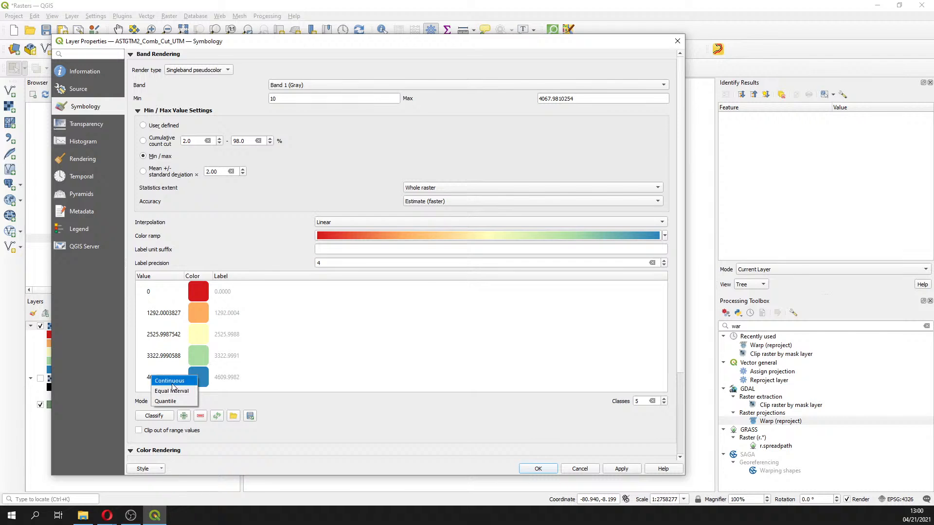
left_click(173, 382)
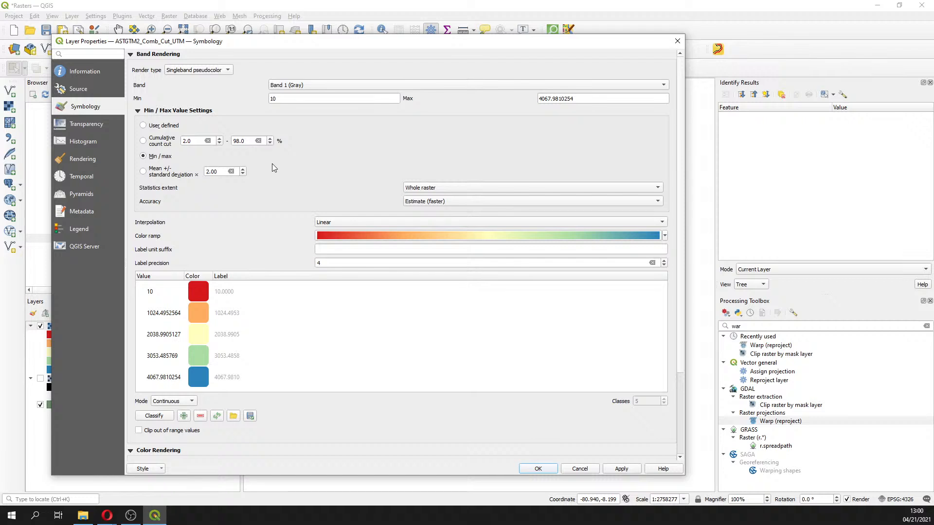
Examine the layer's raster histogram, zooming in on the low pixel values
left_click(78, 144)
left_click(419, 423)
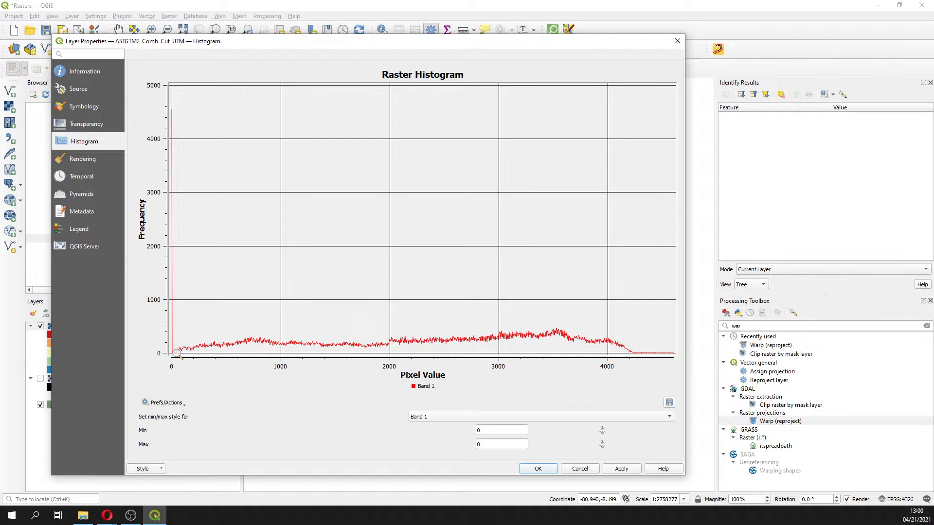
left_click_drag(171, 334, 201, 361)
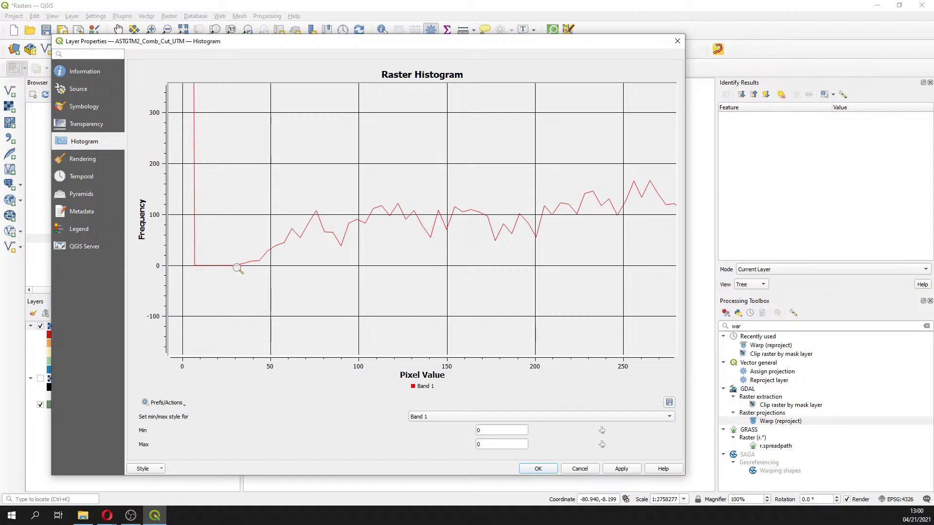
Set the pseudocolor minimum to 35, reclassify, and apply the symbology
left_click(94, 111)
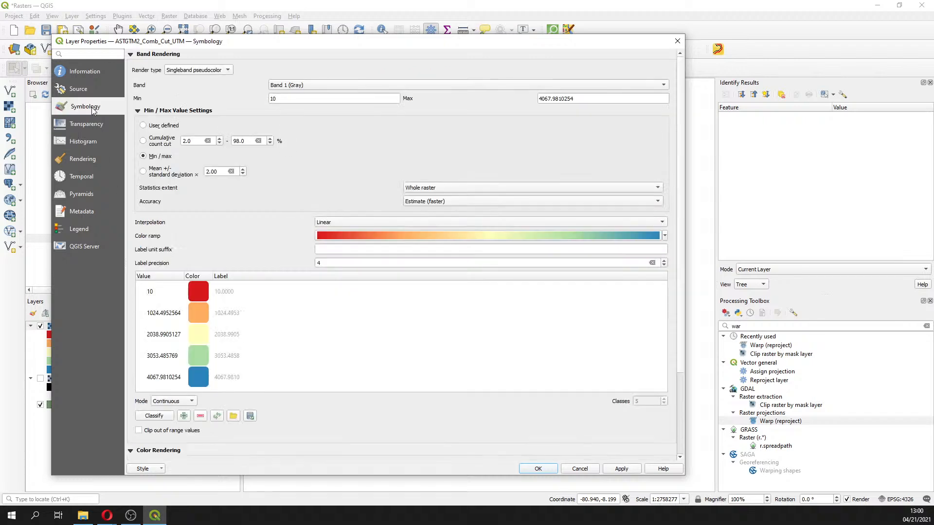
type("35")
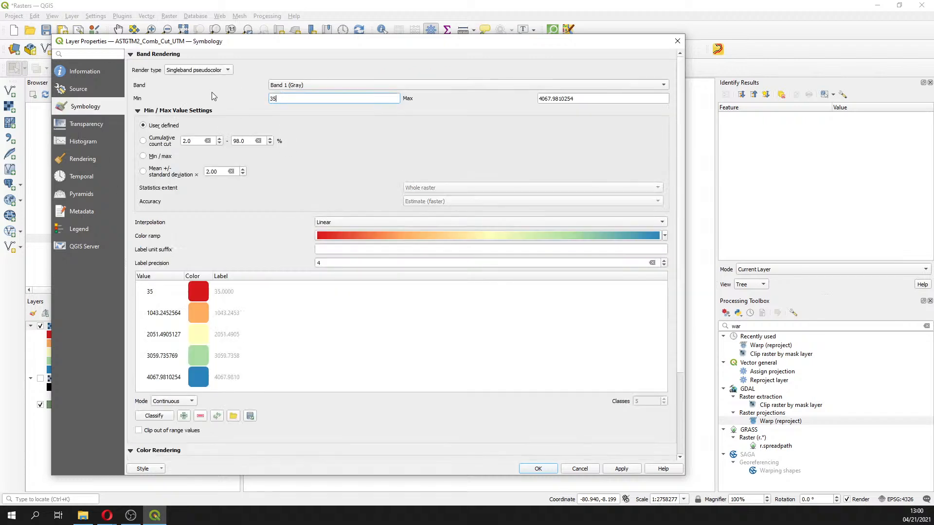
left_click(149, 417)
left_click(538, 468)
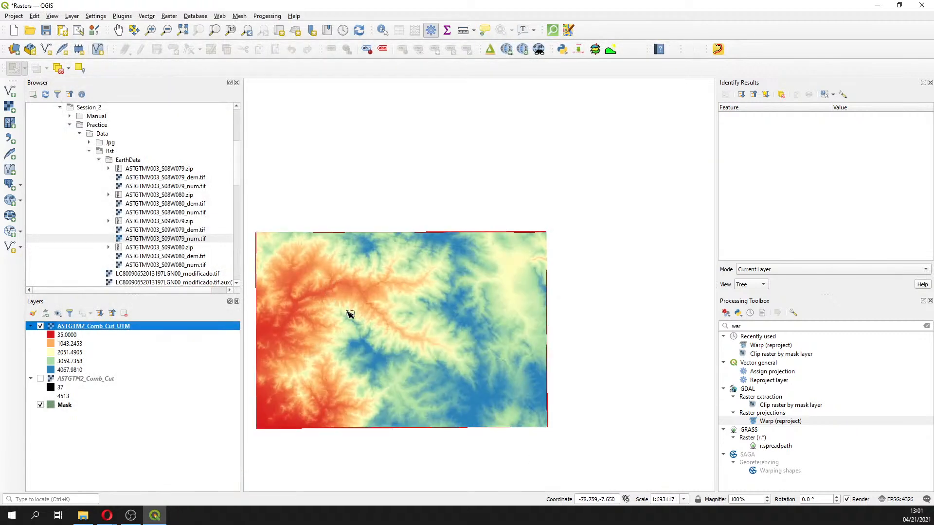
left_click_drag(349, 313, 511, 275)
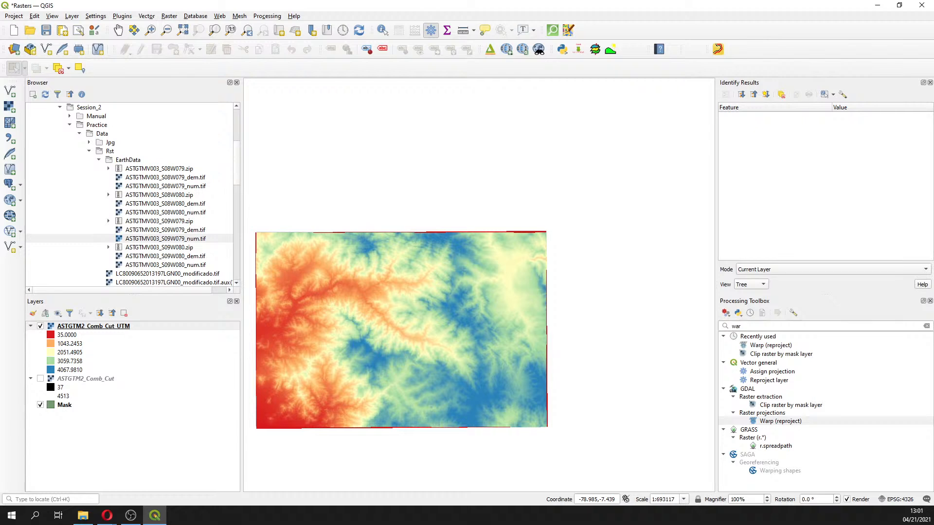
key("alt+Tab")
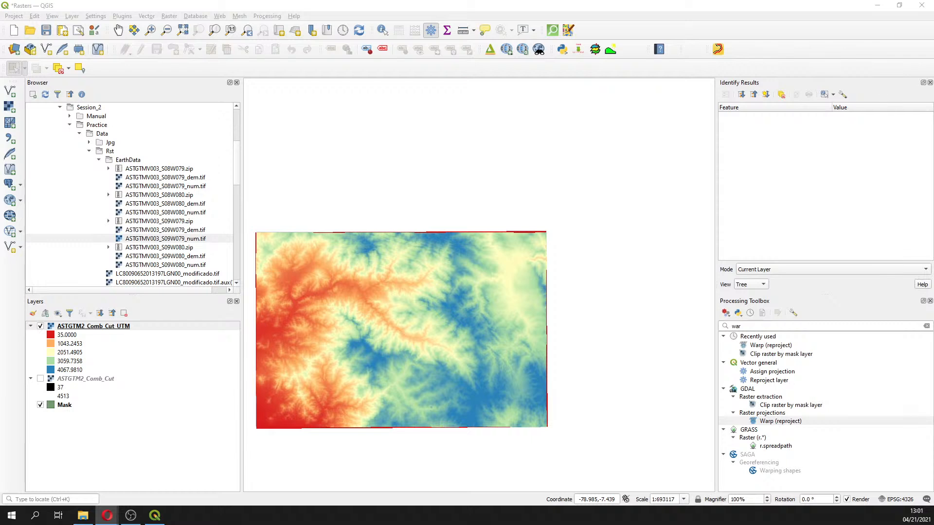